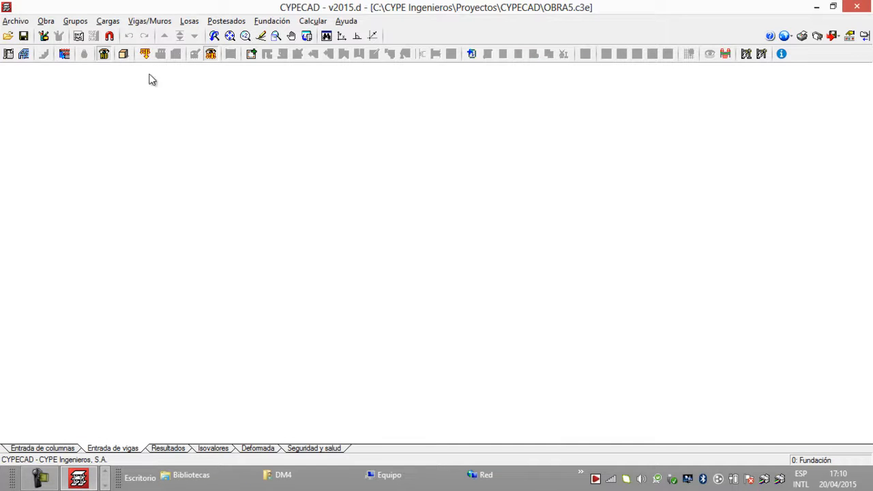
Step: Create a new empty job with the file name OBRA123456 in the CYPECAD projects folder
{"action": "left_click", "coordinate": [23, 23]}
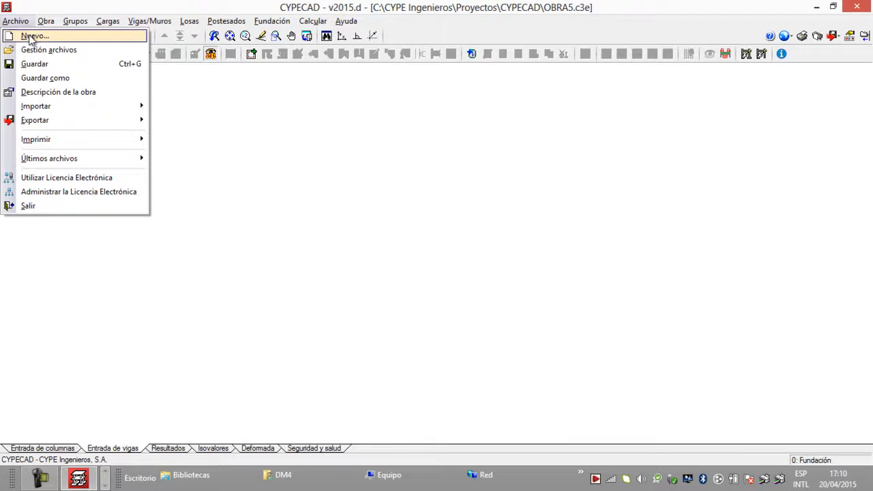
{"action": "left_click", "coordinate": [28, 35]}
{"action": "key", "text": "BackSpace"}
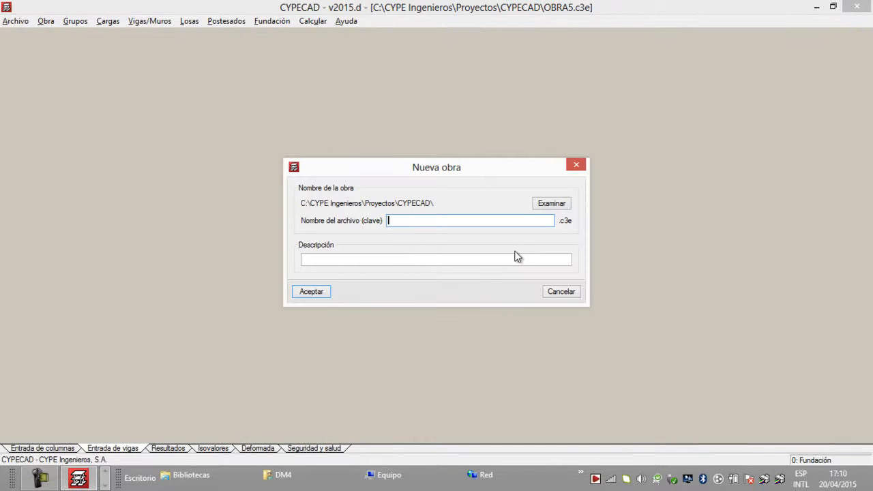
{"action": "type", "text": "OBRA123456"}
{"action": "left_click", "coordinate": [552, 204]}
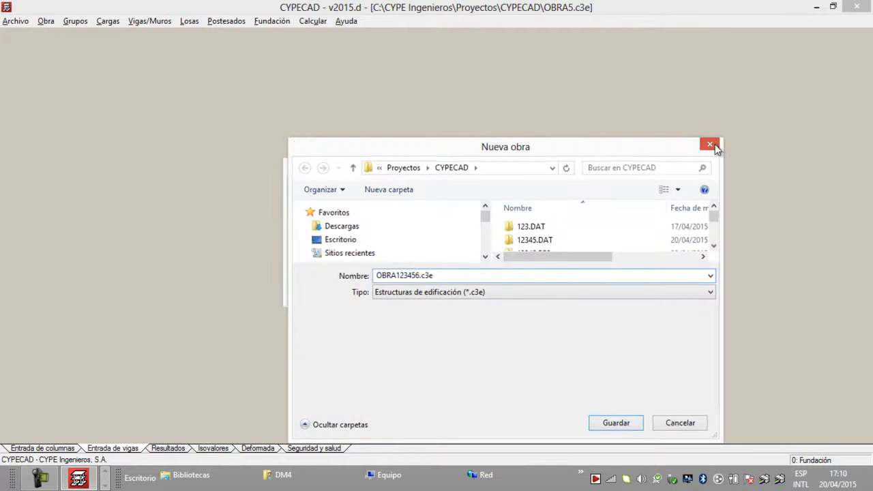
{"action": "left_click", "coordinate": [710, 145]}
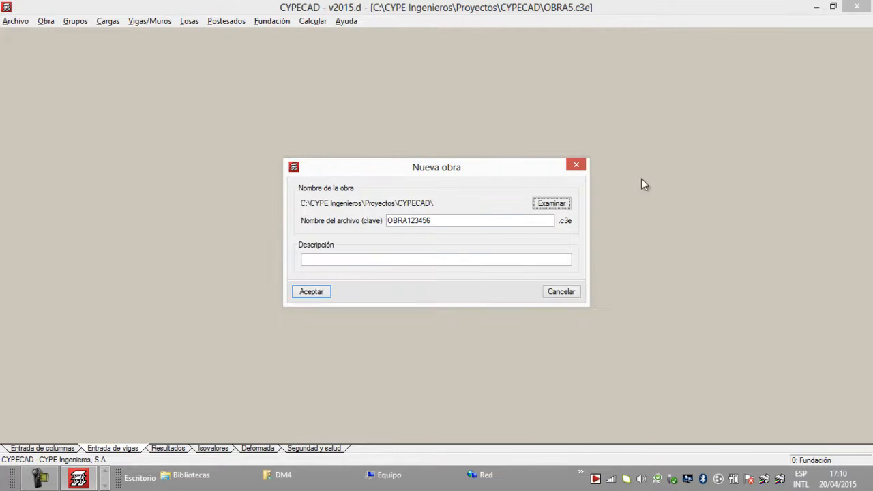
{"action": "left_click", "coordinate": [316, 292]}
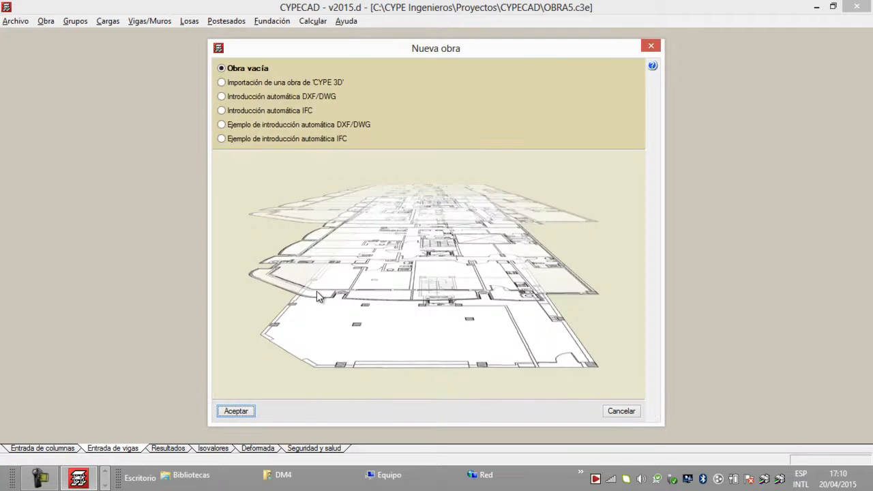
{"action": "left_click", "coordinate": [244, 412]}
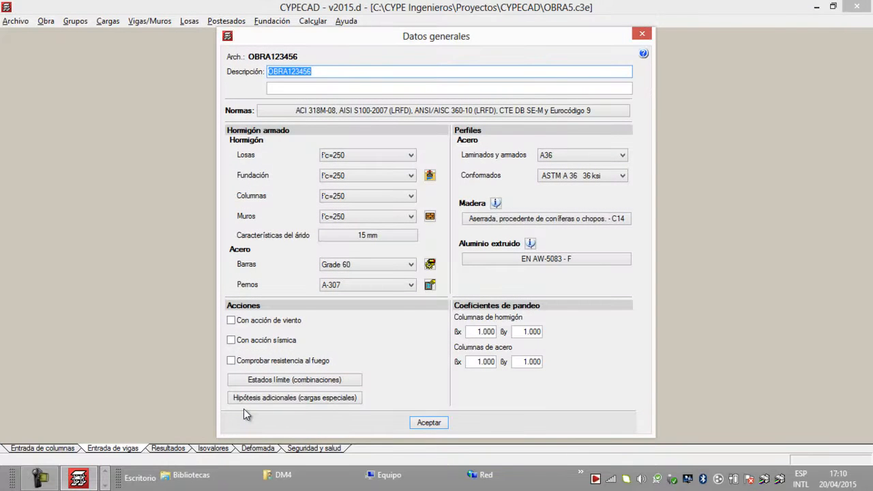
Step: Review the selected design codes and the concrete strength setting for slabs
{"action": "left_click", "coordinate": [321, 113]}
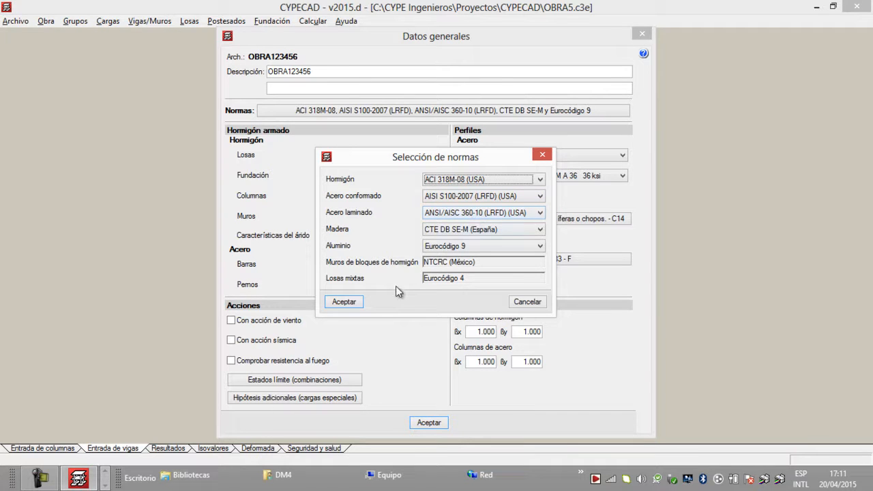
{"action": "left_click", "coordinate": [351, 304]}
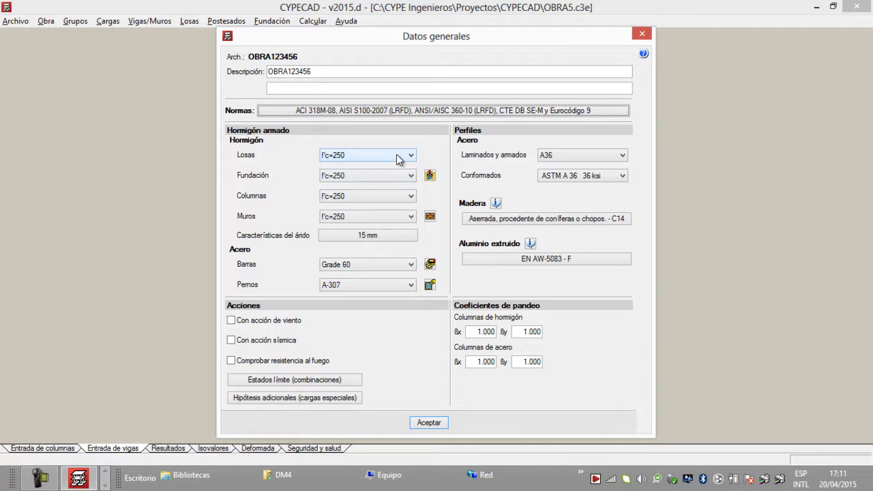
{"action": "left_click", "coordinate": [399, 156]}
{"action": "left_click", "coordinate": [403, 155]}
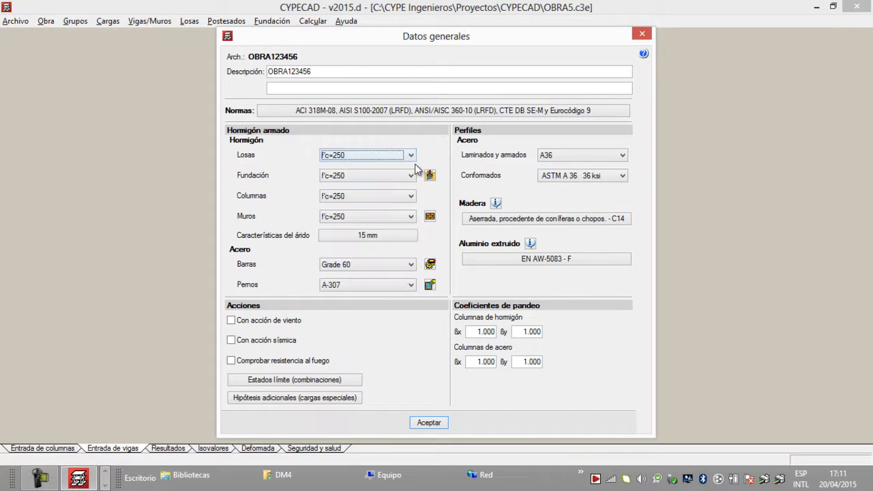
Step: Set the foundation soil's allowable stress for seismic and accidental situations to 0.2 MPa
{"action": "left_click", "coordinate": [429, 175]}
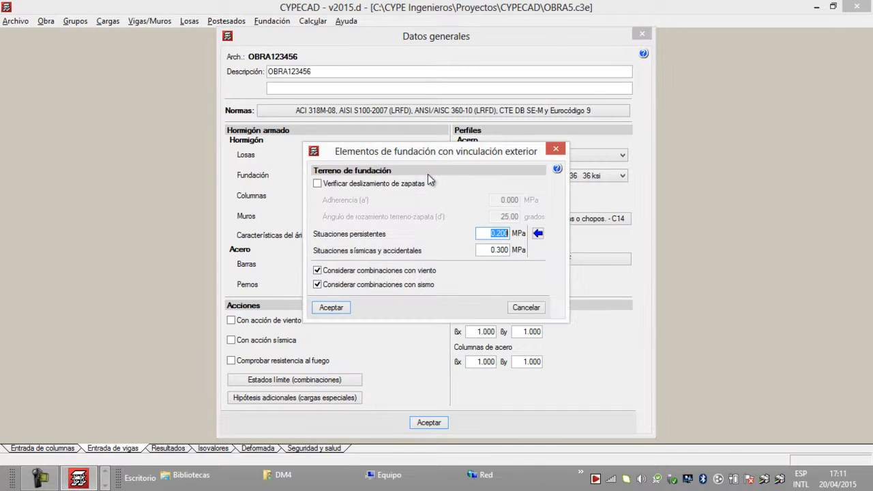
{"action": "left_click", "coordinate": [487, 250]}
{"action": "key", "text": "BackSpace"}
{"action": "type", "text": "0.2"}
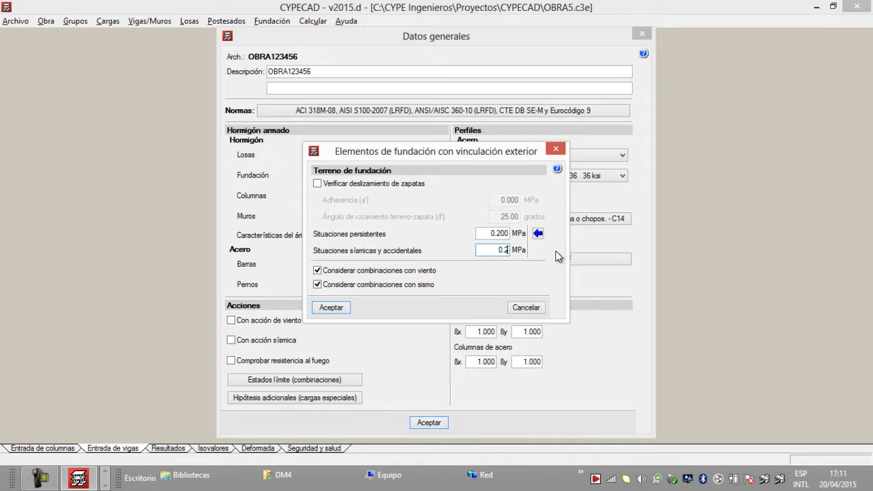
{"action": "left_click", "coordinate": [490, 233]}
{"action": "left_click", "coordinate": [343, 313]}
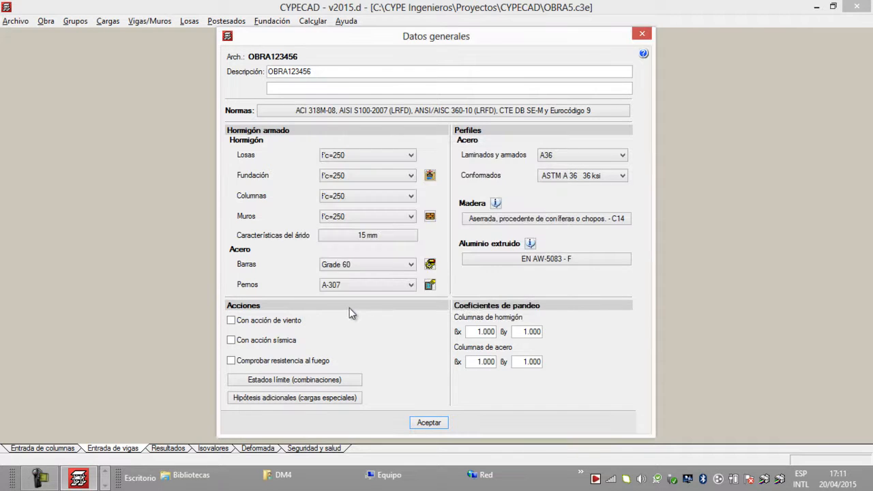
Step: Set the reinforcing bar steel to Grado 60 (Latinoamérica) and open the column reinforcement tables
{"action": "left_click", "coordinate": [401, 268]}
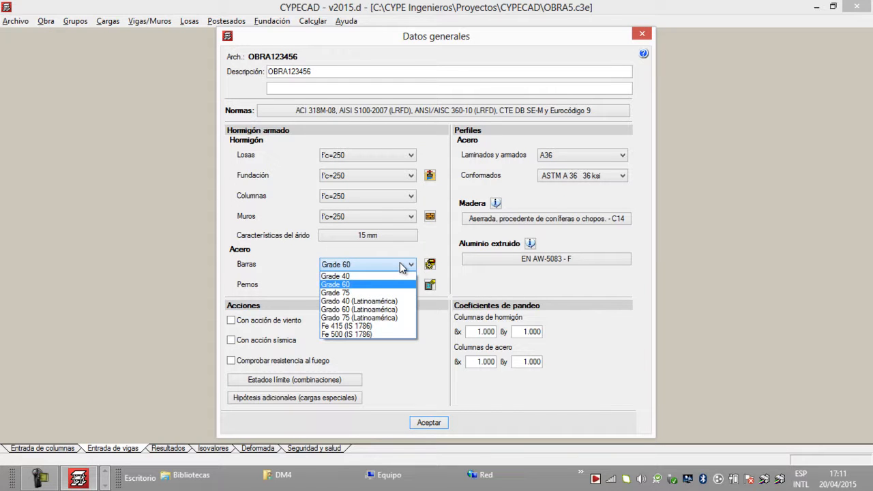
{"action": "left_click", "coordinate": [386, 309]}
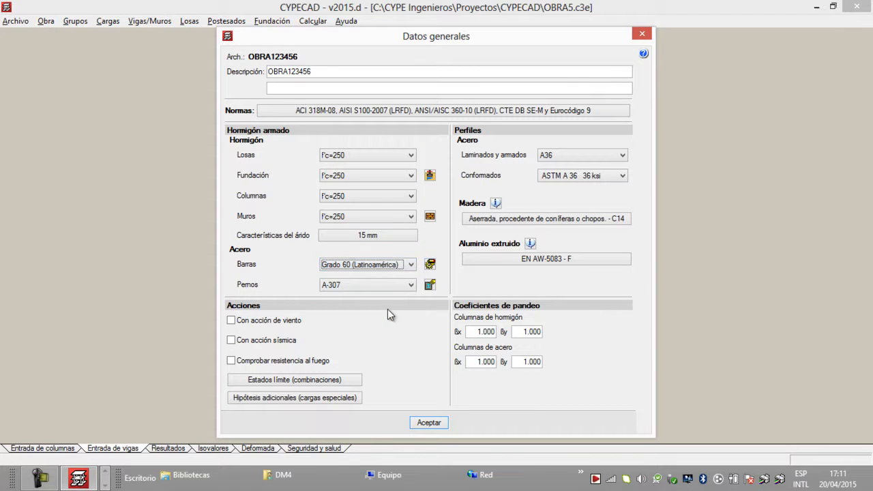
{"action": "left_click", "coordinate": [430, 264]}
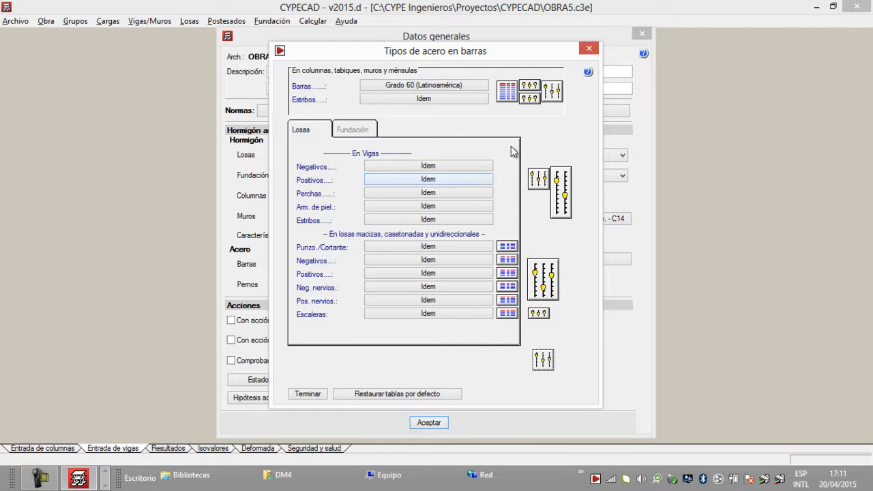
{"action": "left_click", "coordinate": [508, 93]}
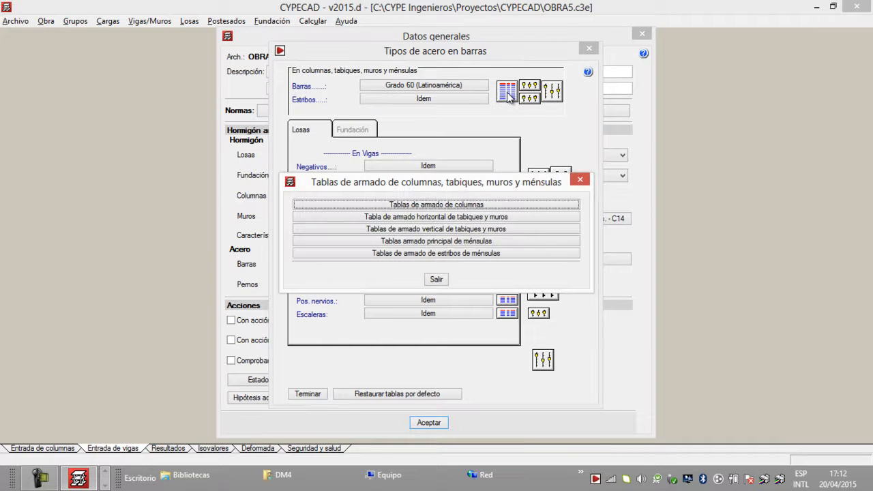
{"action": "left_click", "coordinate": [486, 204]}
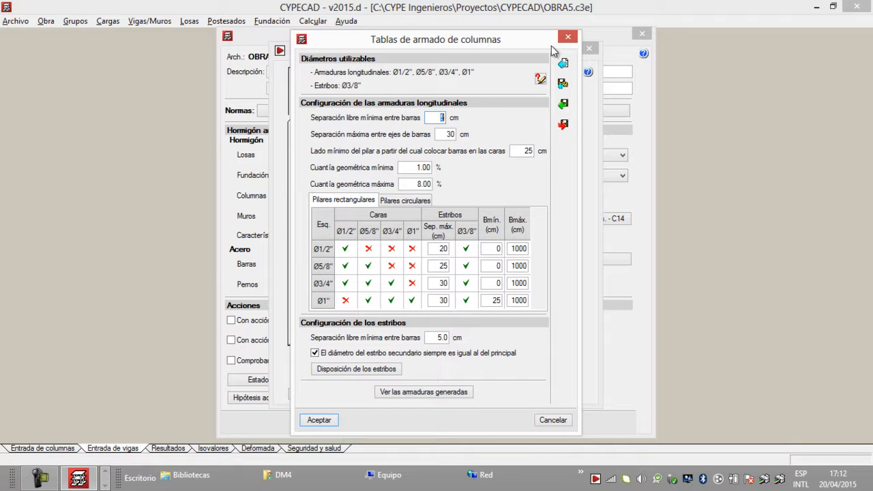
Step: Disable the usable column diameters Ø1/2", Ø5/8", Ø3/4" and Ø1" for longitudinal bars and Ø3/8" for transverse bars
{"action": "left_click", "coordinate": [541, 79]}
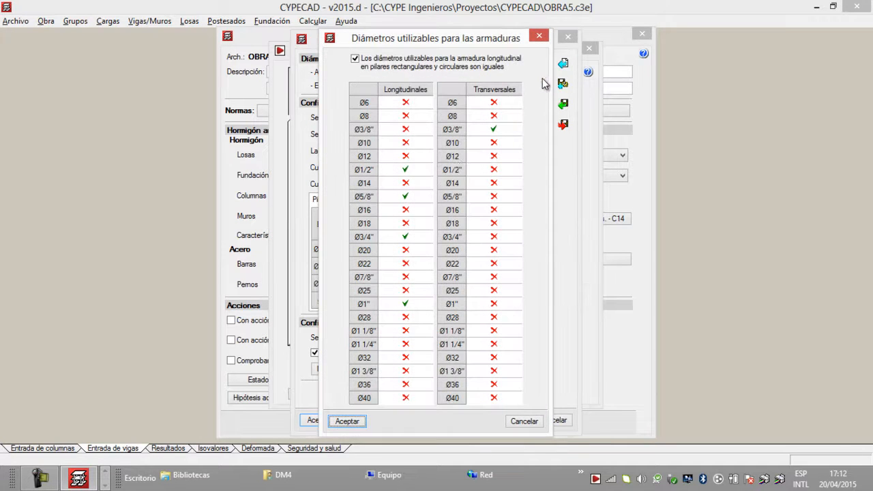
{"action": "left_click", "coordinate": [409, 169]}
{"action": "left_click", "coordinate": [408, 196]}
{"action": "left_click", "coordinate": [409, 237]}
{"action": "left_click", "coordinate": [409, 303]}
{"action": "left_click", "coordinate": [494, 130]}
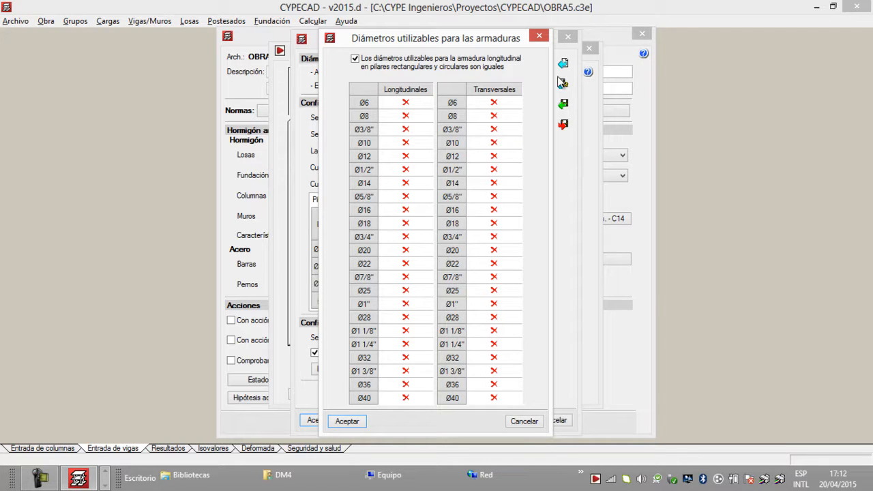
Step: Enable Ø10, Ø12, Ø14, Ø16, Ø18, Ø20, Ø22 and Ø25 as longitudinal column diameters
{"action": "left_click", "coordinate": [407, 143]}
{"action": "left_click", "coordinate": [407, 156]}
{"action": "left_click", "coordinate": [405, 182]}
{"action": "left_click", "coordinate": [408, 210]}
{"action": "left_click", "coordinate": [407, 225]}
{"action": "left_click", "coordinate": [407, 251]}
{"action": "left_click", "coordinate": [406, 264]}
{"action": "left_click", "coordinate": [408, 291]}
Step: Enable Ø10 and Ø12 as transverse column diameters and accept the diameter selection
{"action": "left_click", "coordinate": [495, 144]}
{"action": "left_click", "coordinate": [496, 156]}
{"action": "left_click", "coordinate": [348, 422]}
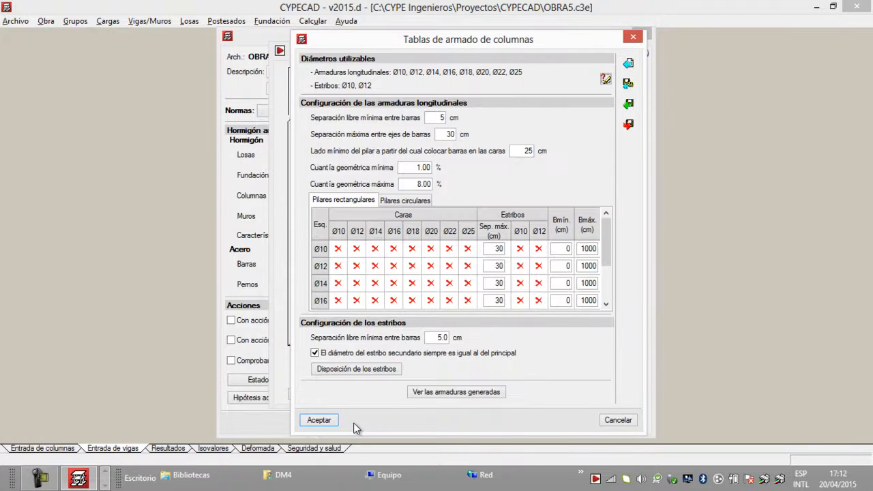
Step: Set the longitudinal bars' maximum axis spacing to 15 cm, minimum column side for face bars to 20 cm, and maximum geometric ratio to 6%
{"action": "double_click", "coordinate": [442, 134]}
{"action": "type", "text": "15"}
{"action": "key", "text": "Tab"}
{"action": "key", "text": "BackSpace"}
{"action": "type", "text": "20"}
{"action": "left_click", "coordinate": [450, 135]}
{"action": "left_click", "coordinate": [440, 118]}
{"action": "left_click", "coordinate": [427, 184]}
{"action": "type", "text": "6"}
{"action": "left_click", "coordinate": [409, 168]}
Step: Try separate longitudinal diameters for rectangular and circular columns, and restore the shared-diameter option
{"action": "left_click", "coordinate": [605, 81]}
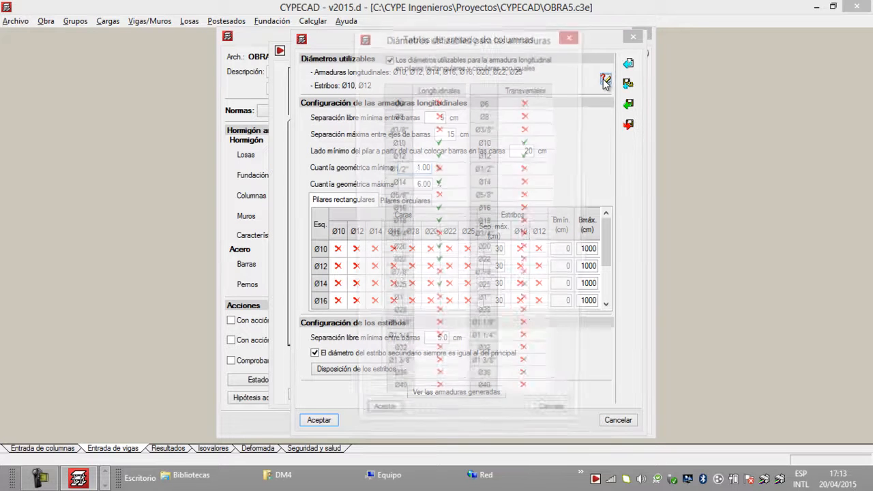
{"action": "left_click", "coordinate": [387, 60]}
{"action": "left_click", "coordinate": [384, 421]}
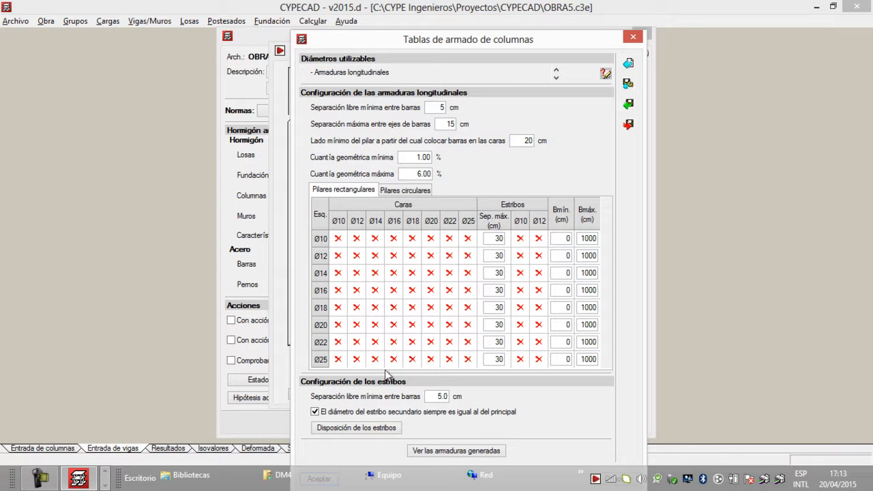
{"action": "left_click", "coordinate": [606, 73]}
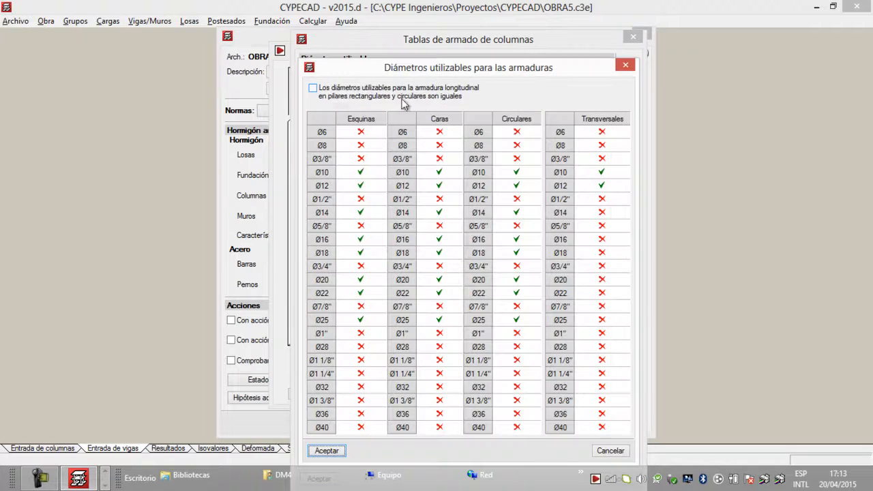
{"action": "left_click", "coordinate": [312, 88]}
{"action": "left_click", "coordinate": [331, 451]}
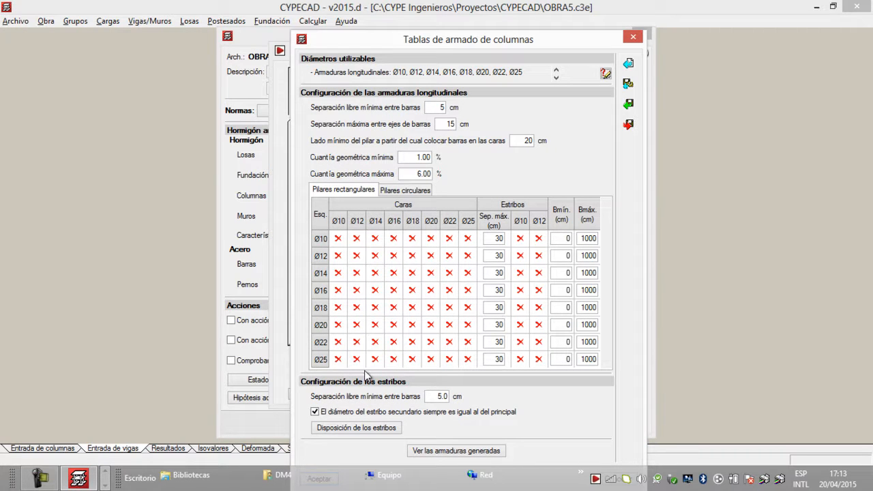
Step: For rectangular columns, allow each corner diameter from Ø10 to Ø25 to combine with face bars of equal or smaller diameter
{"action": "left_click", "coordinate": [338, 239]}
{"action": "left_click", "coordinate": [357, 257]}
{"action": "left_click", "coordinate": [375, 273]}
{"action": "left_click", "coordinate": [394, 290]}
{"action": "left_click", "coordinate": [412, 308]}
{"action": "left_click", "coordinate": [431, 325]}
{"action": "left_click", "coordinate": [449, 341]}
{"action": "left_click", "coordinate": [465, 359]}
{"action": "left_click", "coordinate": [449, 359]}
{"action": "left_click", "coordinate": [430, 359]}
{"action": "left_click", "coordinate": [431, 342]}
{"action": "left_click", "coordinate": [412, 342]}
{"action": "left_click", "coordinate": [412, 359]}
{"action": "left_click", "coordinate": [393, 359]}
{"action": "left_click", "coordinate": [394, 342]}
{"action": "left_click", "coordinate": [394, 325]}
{"action": "left_click", "coordinate": [393, 308]}
{"action": "left_click", "coordinate": [375, 291]}
{"action": "left_click", "coordinate": [375, 308]}
{"action": "left_click", "coordinate": [375, 325]}
{"action": "left_click", "coordinate": [375, 341]}
{"action": "left_click", "coordinate": [375, 359]}
{"action": "left_click", "coordinate": [357, 359]}
{"action": "left_click", "coordinate": [356, 342]}
{"action": "left_click", "coordinate": [356, 324]}
{"action": "left_click", "coordinate": [356, 308]}
{"action": "left_click", "coordinate": [356, 291]}
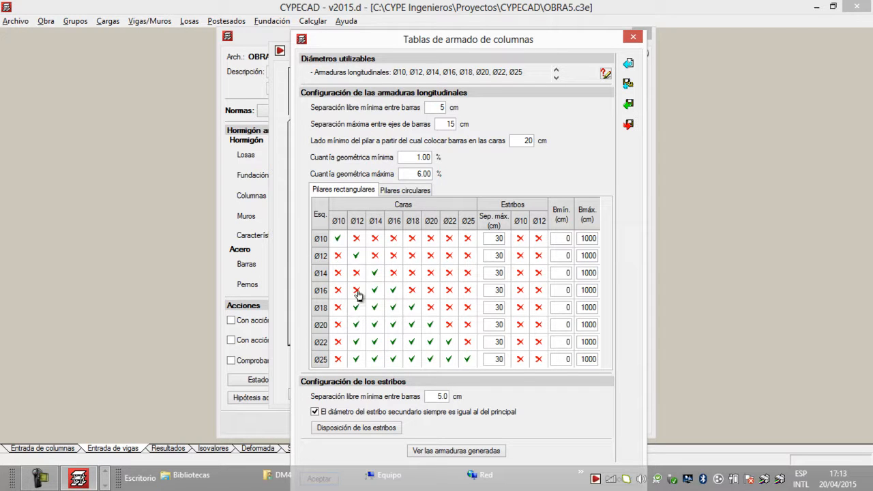
{"action": "left_click", "coordinate": [357, 273]}
{"action": "left_click", "coordinate": [337, 256]}
{"action": "left_click", "coordinate": [337, 273]}
{"action": "left_click", "coordinate": [338, 291]}
{"action": "left_click", "coordinate": [339, 307]}
{"action": "left_click", "coordinate": [338, 324]}
{"action": "left_click", "coordinate": [339, 342]}
{"action": "left_click", "coordinate": [338, 359]}
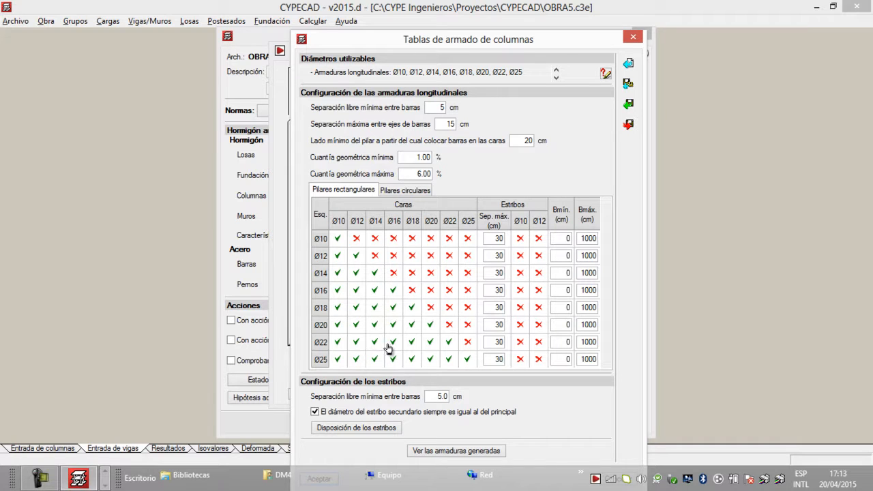
Step: For rectangular columns, enable Ø10 stirrups for all corner bar diameters and Ø12 stirrups for Ø22 and Ø25
{"action": "left_click", "coordinate": [519, 238]}
{"action": "left_click", "coordinate": [520, 256]}
{"action": "left_click", "coordinate": [520, 273]}
{"action": "left_click", "coordinate": [520, 290]}
{"action": "left_click", "coordinate": [520, 307]}
{"action": "left_click", "coordinate": [520, 324]}
{"action": "left_click", "coordinate": [519, 342]}
{"action": "left_click", "coordinate": [520, 359]}
{"action": "left_click", "coordinate": [538, 342]}
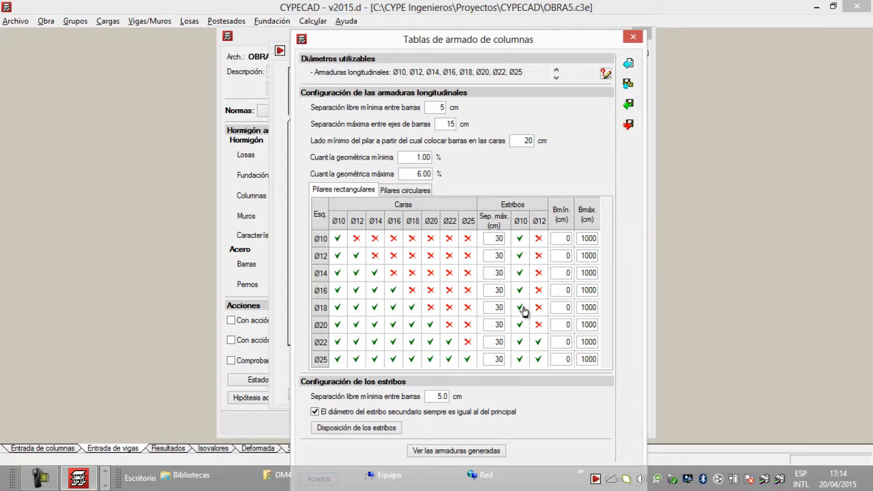
Step: For circular columns, enable Ø10 stirrups for all longitudinal diameters and Ø12 stirrups for Ø22 and Ø25
{"action": "left_click", "coordinate": [409, 191]}
{"action": "left_click", "coordinate": [375, 238]}
{"action": "left_click", "coordinate": [375, 256]}
{"action": "left_click", "coordinate": [375, 273]}
{"action": "left_click", "coordinate": [375, 289]}
{"action": "left_click", "coordinate": [375, 307]}
{"action": "left_click", "coordinate": [375, 325]}
{"action": "left_click", "coordinate": [375, 342]}
{"action": "left_click", "coordinate": [375, 359]}
{"action": "left_click", "coordinate": [394, 358]}
{"action": "left_click", "coordinate": [394, 342]}
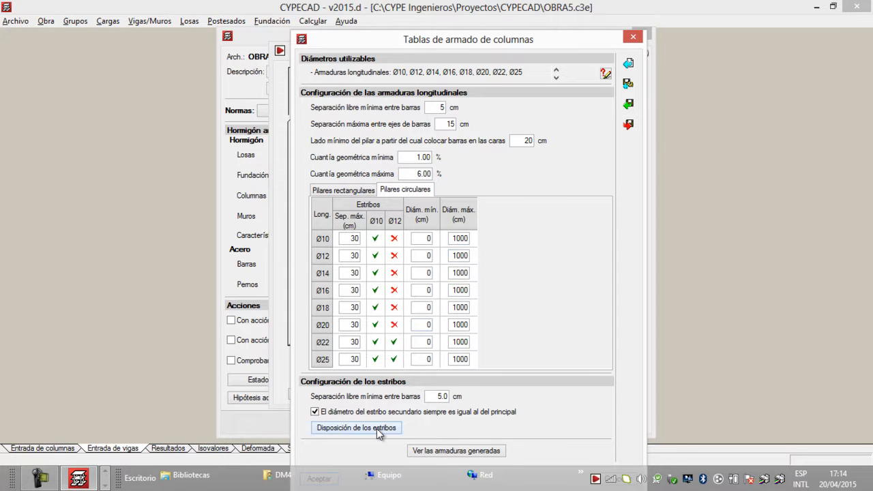
Step: In the stirrup arrangement, enable the 15 cm maximum spacing between untied and tied bars and set the longer column side's minimum to 20 cm
{"action": "left_click_drag", "start_coordinate": [395, 40], "coordinate": [394, 9]}
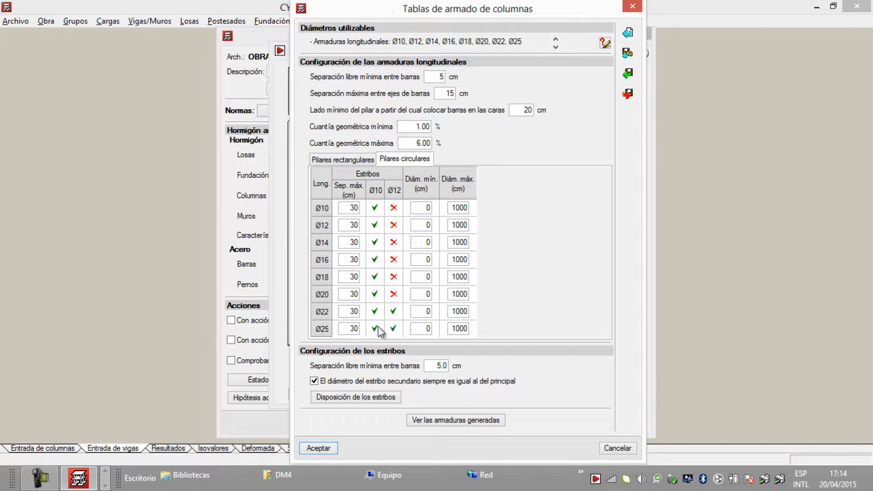
{"action": "left_click", "coordinate": [355, 398]}
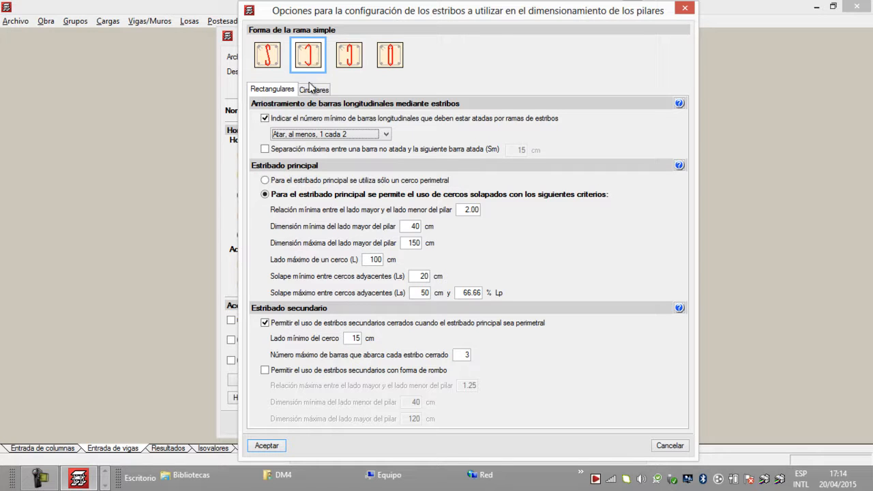
{"action": "left_click", "coordinate": [268, 150]}
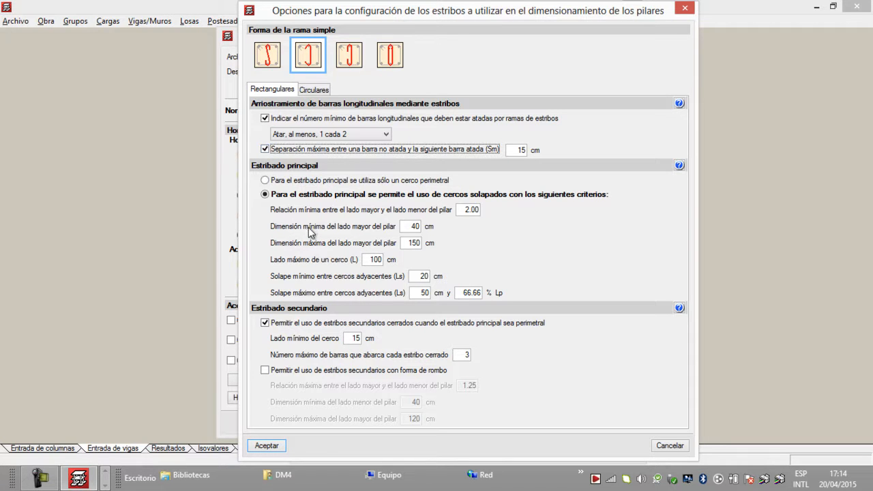
{"action": "left_click_drag", "start_coordinate": [406, 227], "coordinate": [452, 229]}
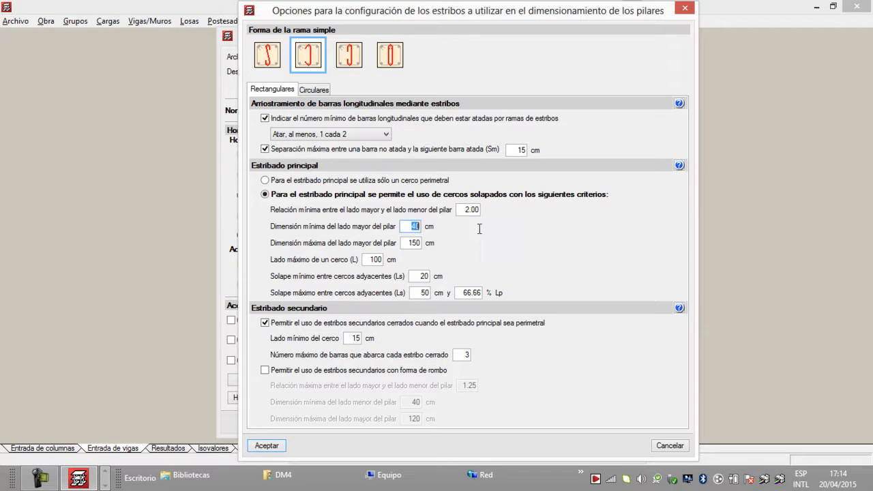
{"action": "type", "text": "20"}
{"action": "left_click", "coordinate": [278, 448]}
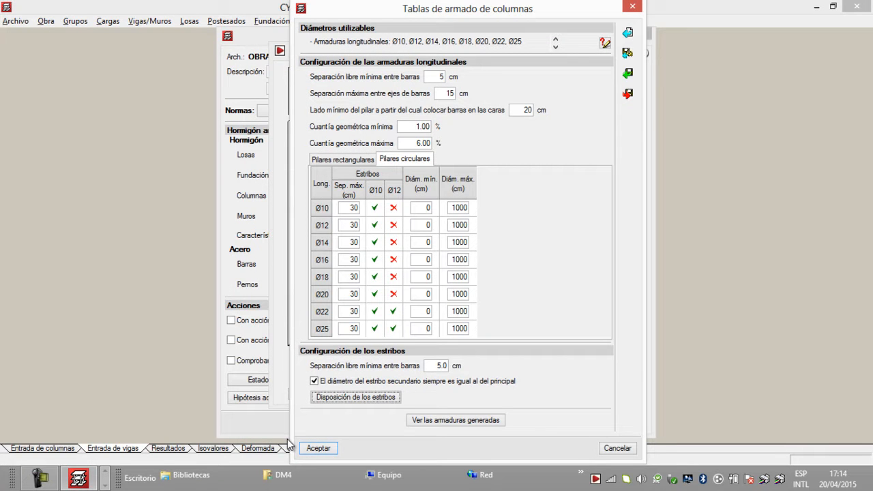
Step: Start exporting the column reinforcement tables with the file name TABLAS DE ARMADO EN COLUMNAS EMV
{"action": "left_click", "coordinate": [628, 95]}
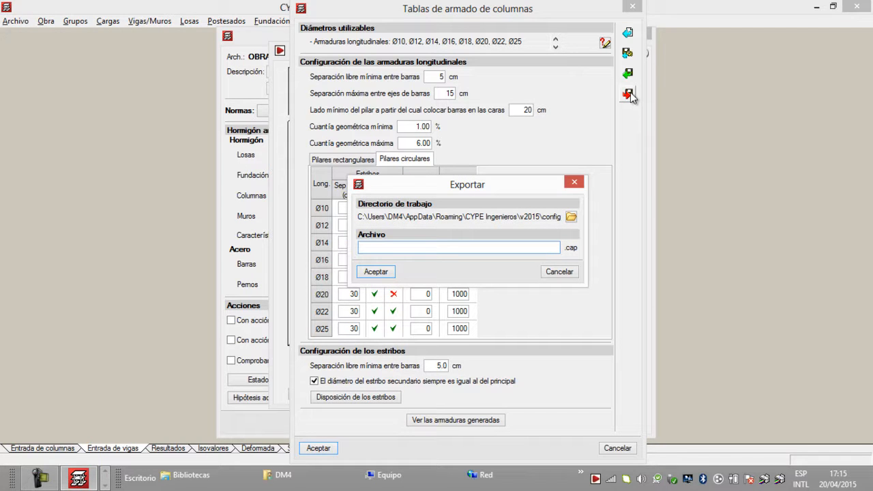
{"action": "type", "text": "TABLAS DE ARMADO EN COLUMNAS"}
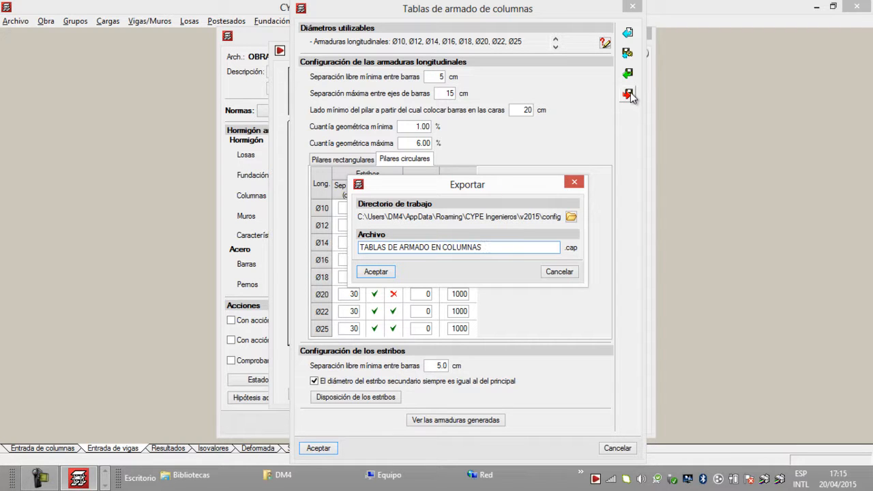
{"action": "type", "text": " EMV"}
Step: Check the working directory used for the exported column tables
{"action": "left_click", "coordinate": [571, 216]}
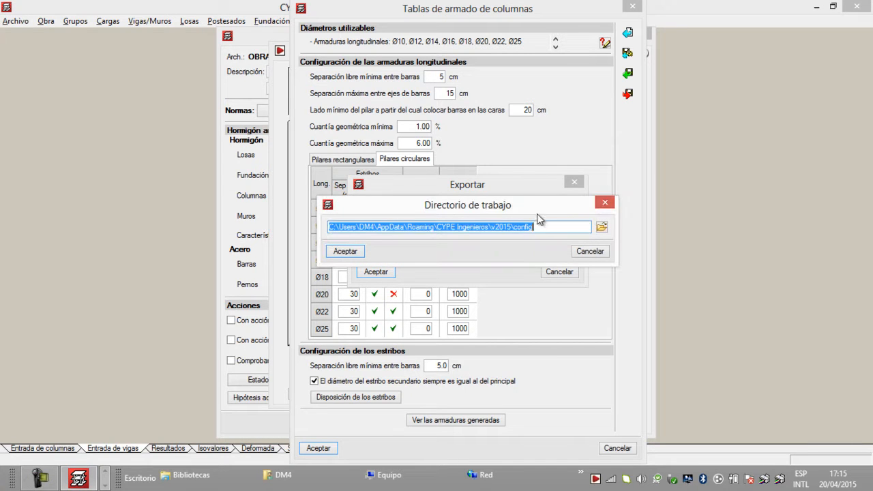
{"action": "left_click", "coordinate": [604, 202]}
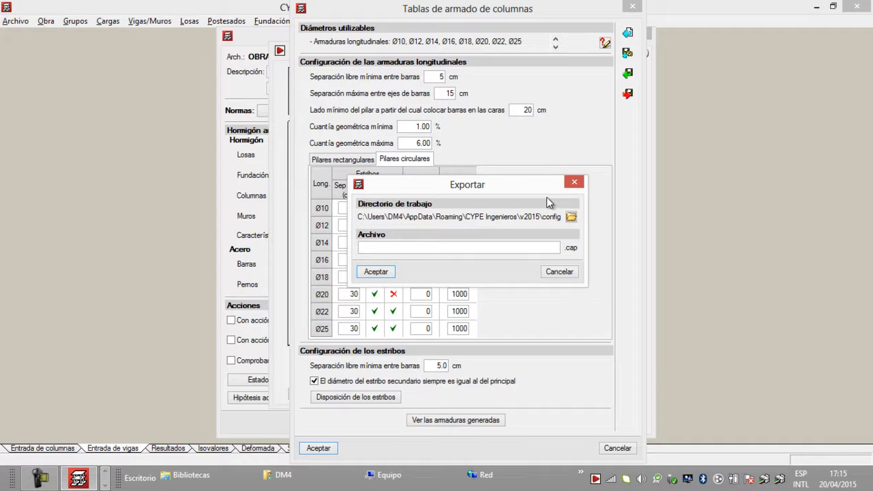
{"action": "mouse_move", "coordinate": [506, 189]}
{"action": "left_mouse_down"}
{"action": "mouse_move", "coordinate": [513, 238]}
{"action": "mouse_move", "coordinate": [504, 192]}
{"action": "left_mouse_up"}
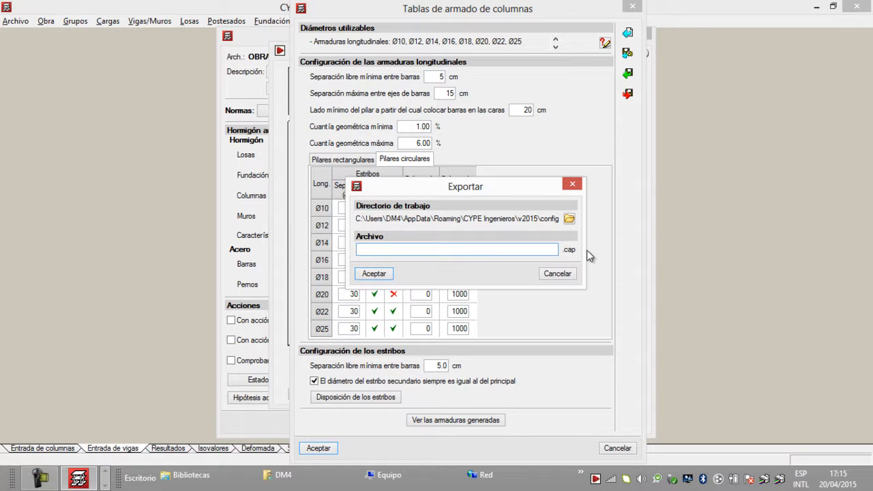
Step: Export the column tables as TABLA DE ARMADO DE COLUMNAS EMV2, mark them as initial values for new jobs, and accept the tables
{"action": "type", "text": "TABLA DE ARMADO DE COLUMNAS EMV"}
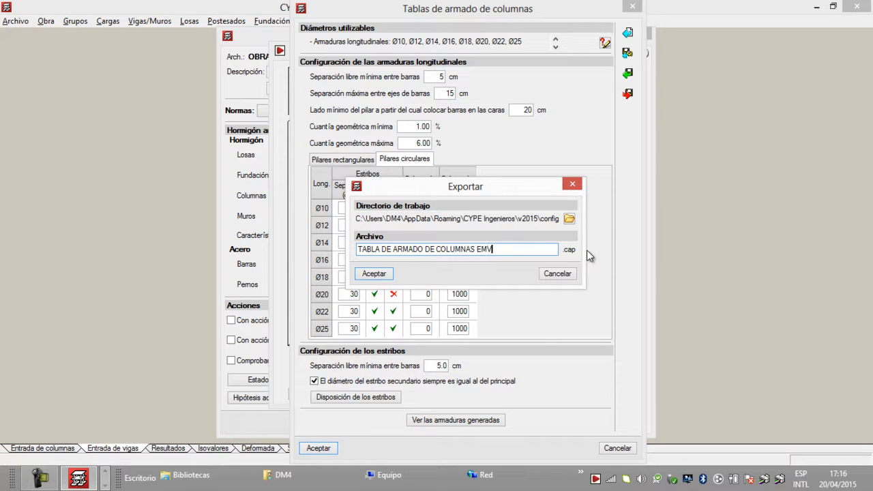
{"action": "type", "text": "2"}
{"action": "left_click", "coordinate": [374, 273]}
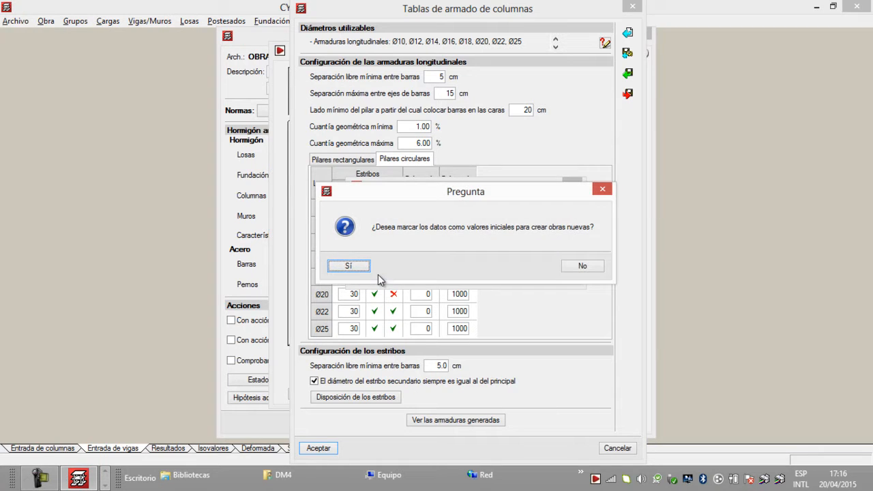
{"action": "left_click", "coordinate": [358, 266]}
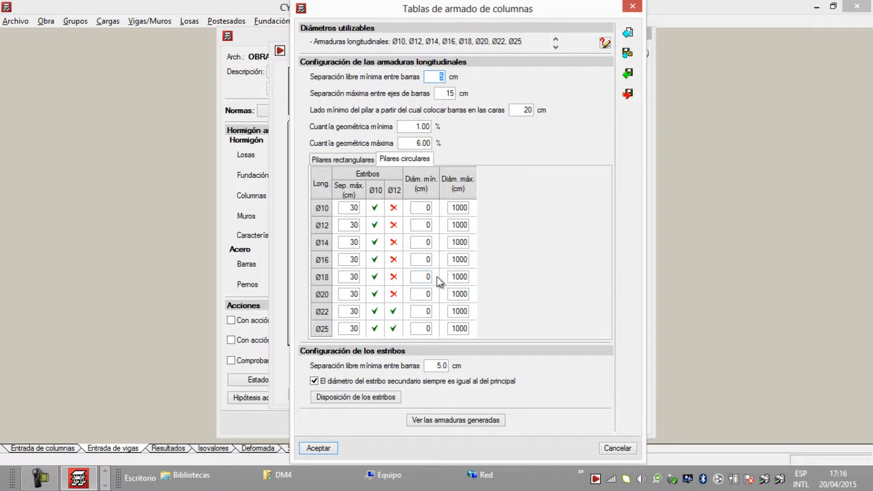
{"action": "left_click", "coordinate": [315, 449]}
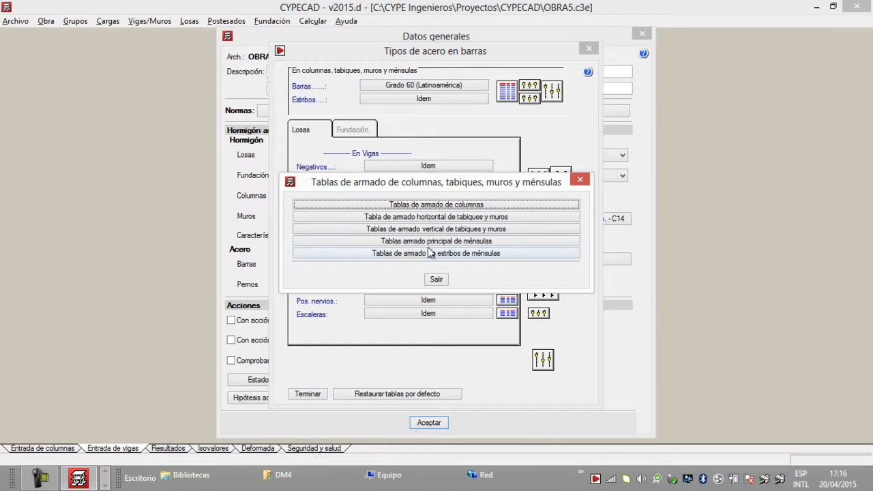
Step: For horizontal wall reinforcement, make a special table from the metric-diameter library table and name it Tabiques: armado horizontal EMV3
{"action": "left_click", "coordinate": [446, 217]}
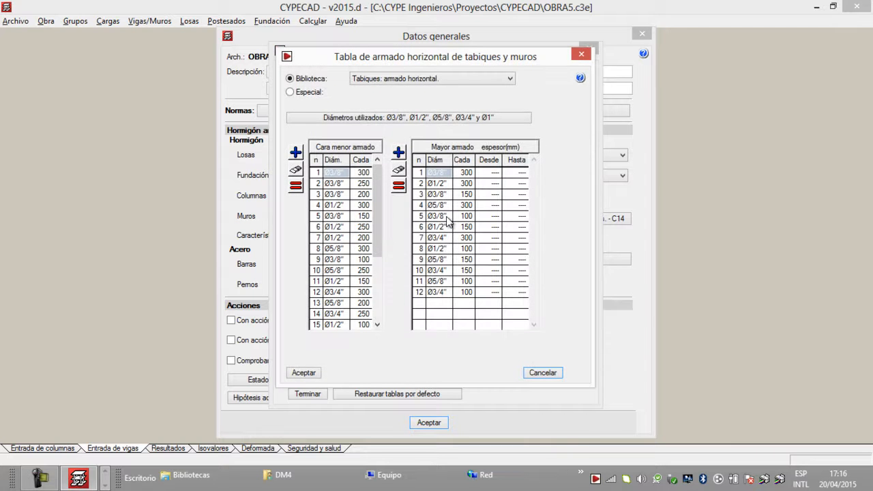
{"action": "left_click", "coordinate": [477, 79]}
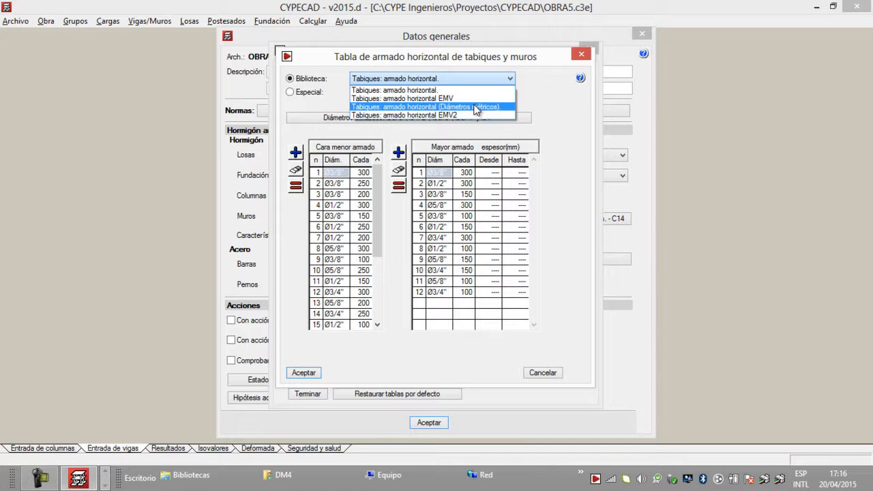
{"action": "left_click", "coordinate": [475, 110]}
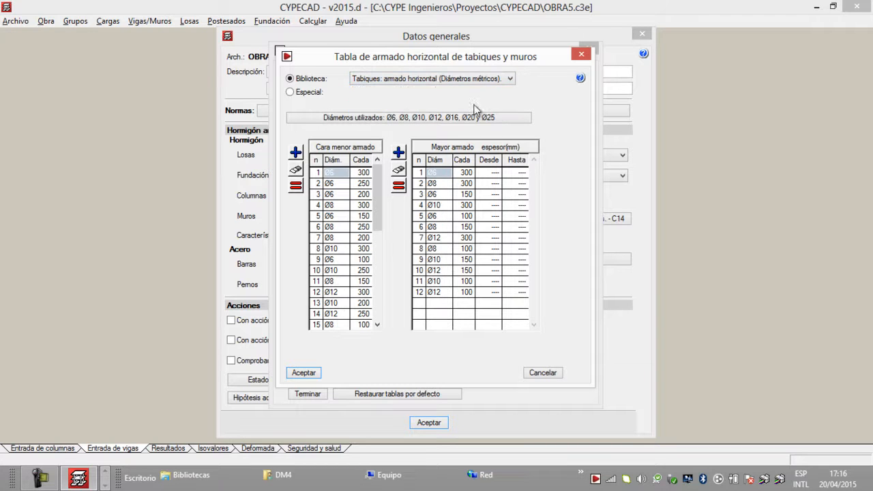
{"action": "left_click", "coordinate": [290, 93]}
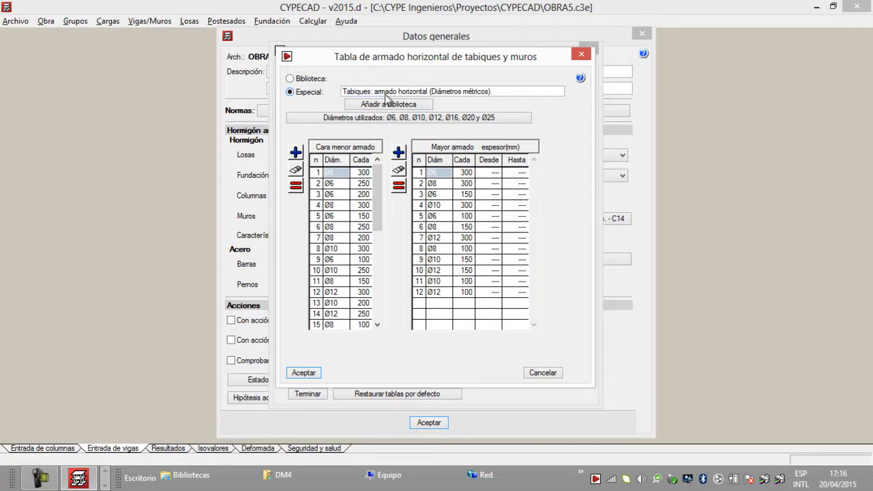
{"action": "left_click_drag", "start_coordinate": [507, 91], "coordinate": [455, 91]}
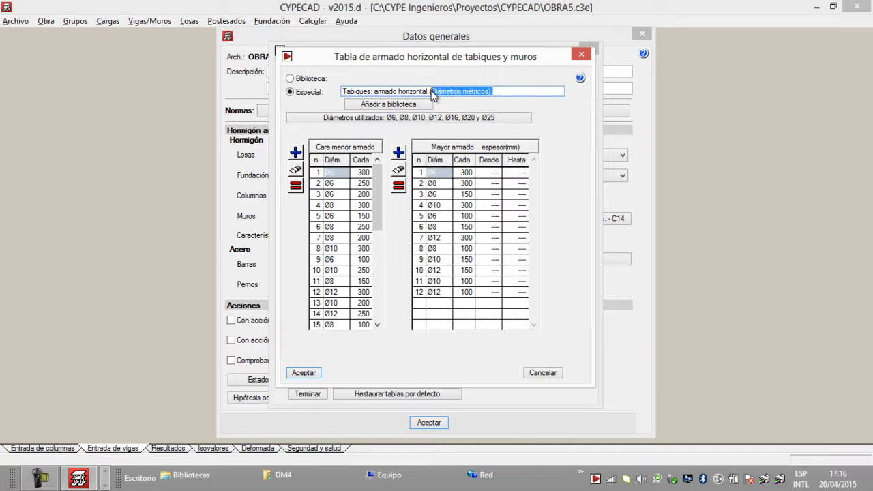
{"action": "key", "text": "BackSpace"}
{"action": "type", "text": "FMV"}
{"action": "type", "text": "3"}
Step: Limit the horizontal wall table to Ø10, Ø12, Ø14, Ø16, Ø18, Ø20, Ø22 and Ø25, removing Ø6 and Ø8 arrangements, and add it to the library
{"action": "left_click", "coordinate": [423, 117]}
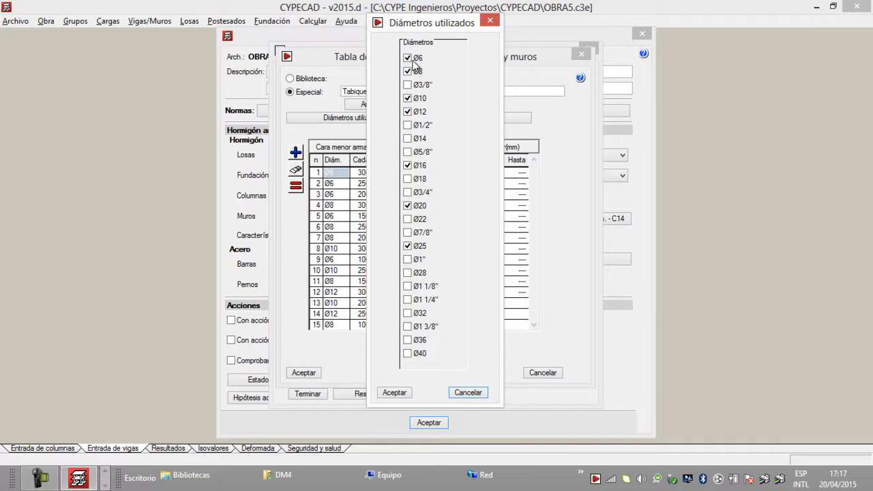
{"action": "left_click_drag", "start_coordinate": [440, 26], "coordinate": [414, 45]}
{"action": "left_click", "coordinate": [386, 77]}
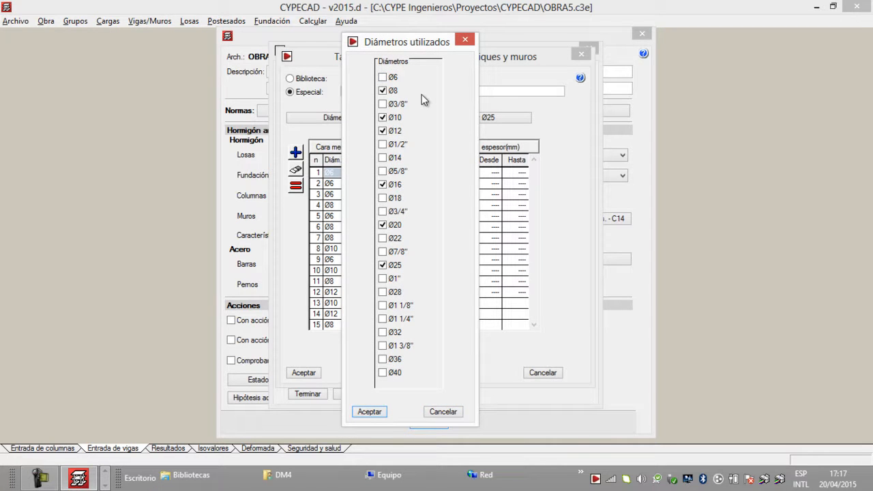
{"action": "left_click", "coordinate": [386, 92]}
{"action": "left_click", "coordinate": [382, 158]}
{"action": "left_click", "coordinate": [383, 198]}
{"action": "left_click", "coordinate": [383, 238]}
{"action": "left_click", "coordinate": [373, 410]}
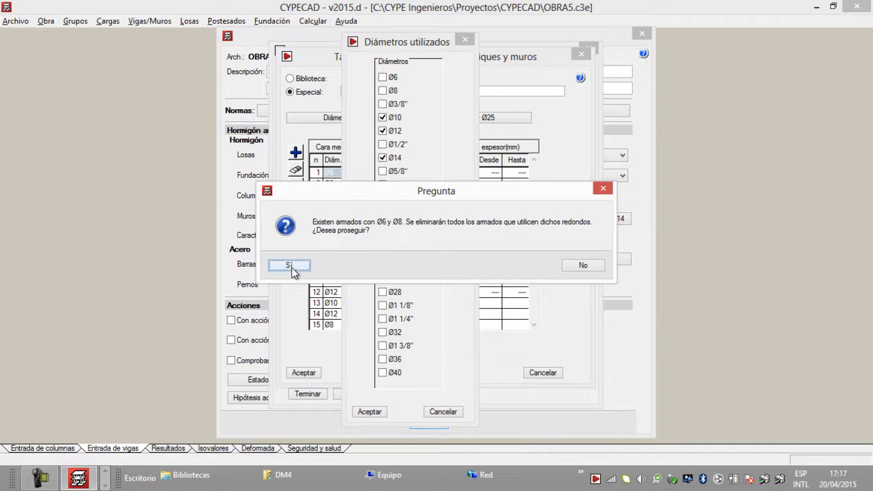
{"action": "left_click", "coordinate": [290, 267]}
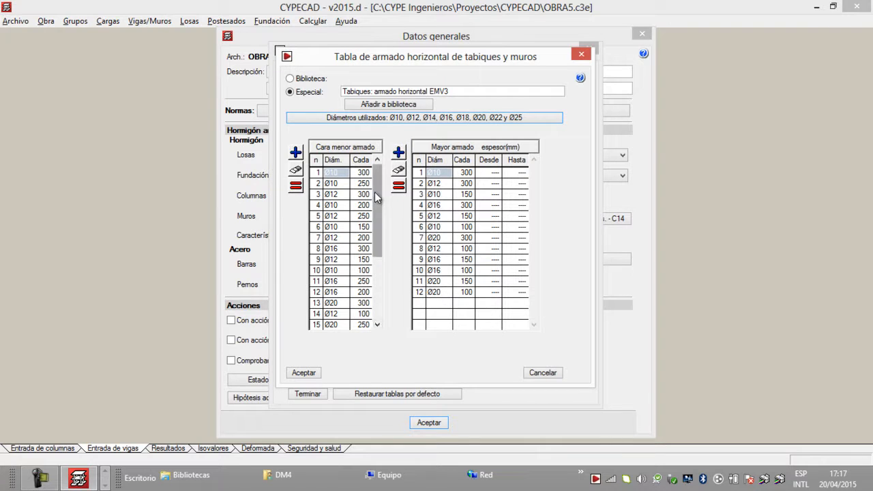
{"action": "left_click", "coordinate": [382, 104]}
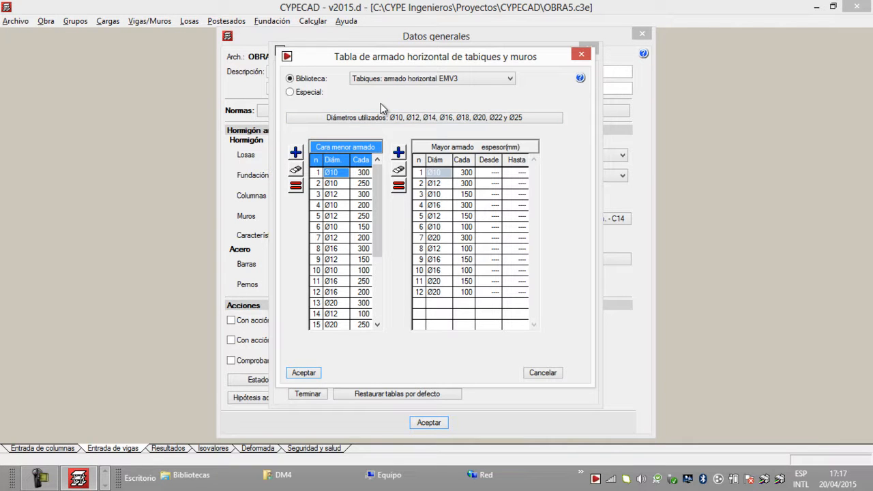
{"action": "left_click", "coordinate": [304, 374]}
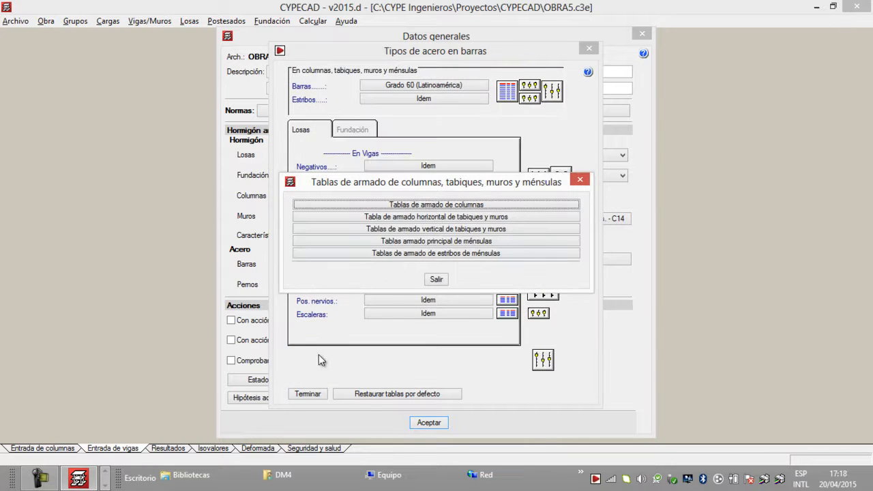
Step: Review the library tables available for vertical reinforcement of shear walls and walls
{"action": "left_click", "coordinate": [419, 229]}
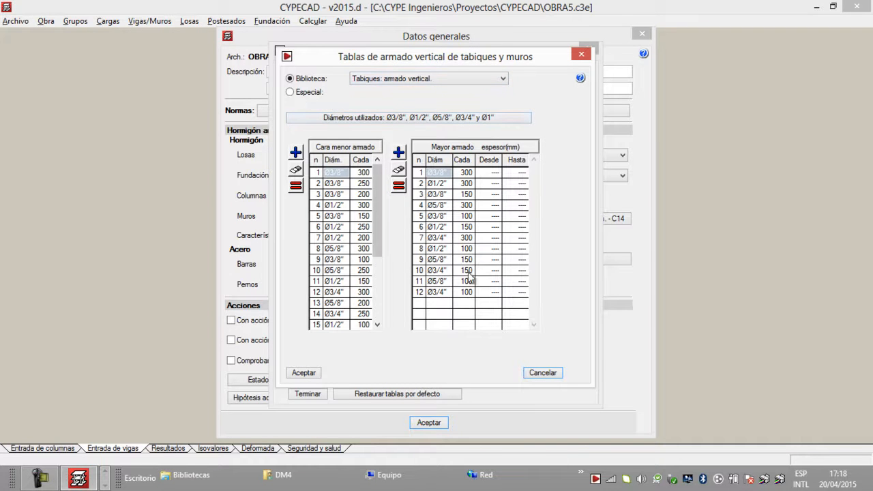
{"action": "left_click", "coordinate": [448, 79]}
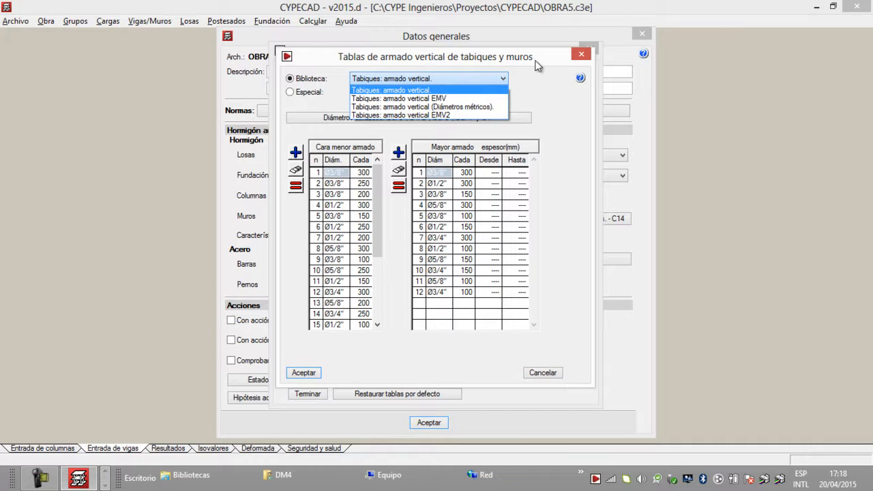
{"action": "left_click", "coordinate": [570, 61]}
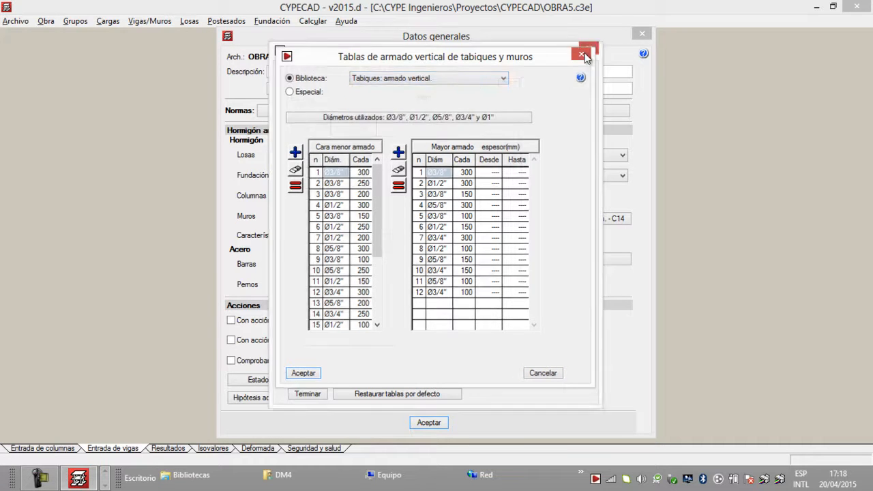
{"action": "left_click", "coordinate": [581, 55]}
Step: Choose a special table for the corbels' main reinforcement and open it for editing in a maximized window
{"action": "left_click", "coordinate": [429, 242]}
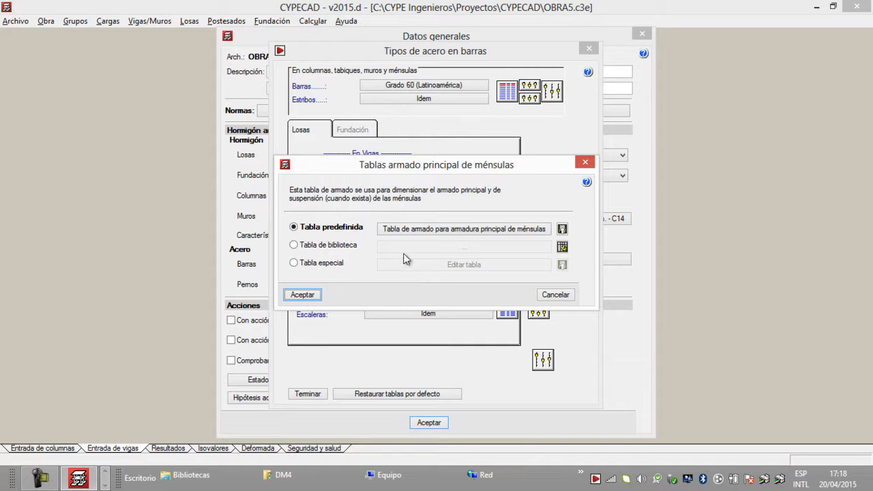
{"action": "left_click", "coordinate": [294, 264]}
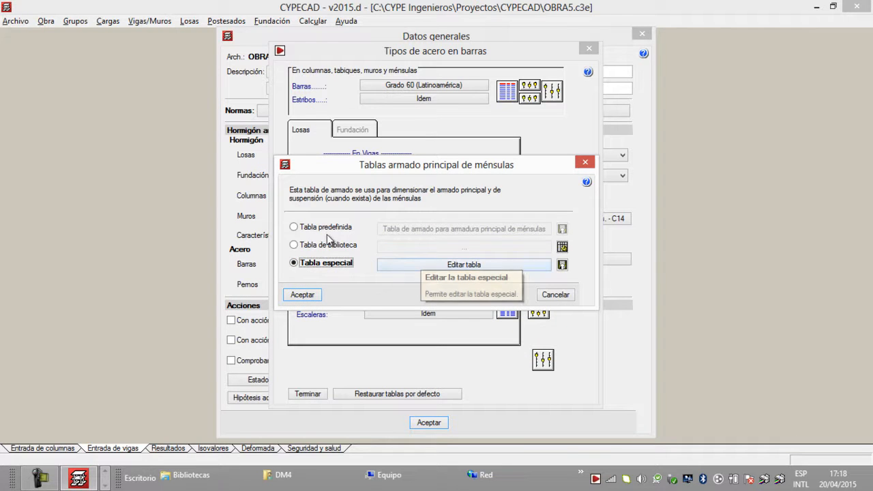
{"action": "left_click", "coordinate": [440, 265]}
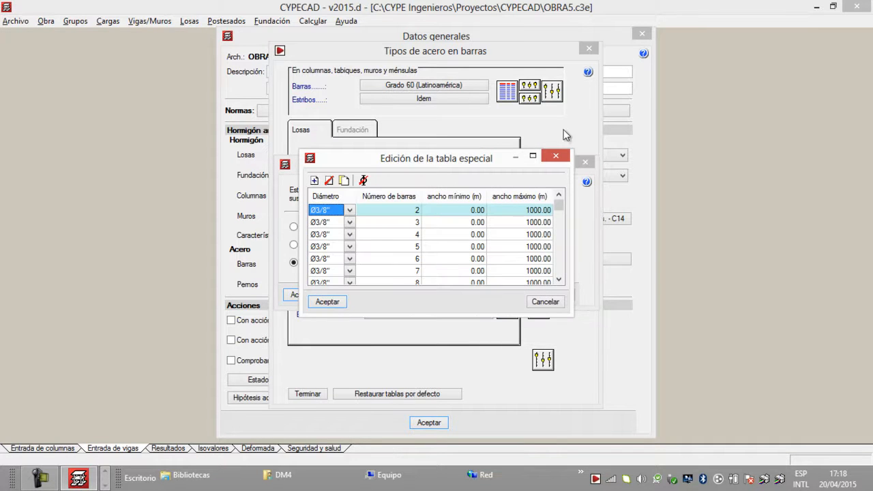
{"action": "left_click", "coordinate": [532, 155]}
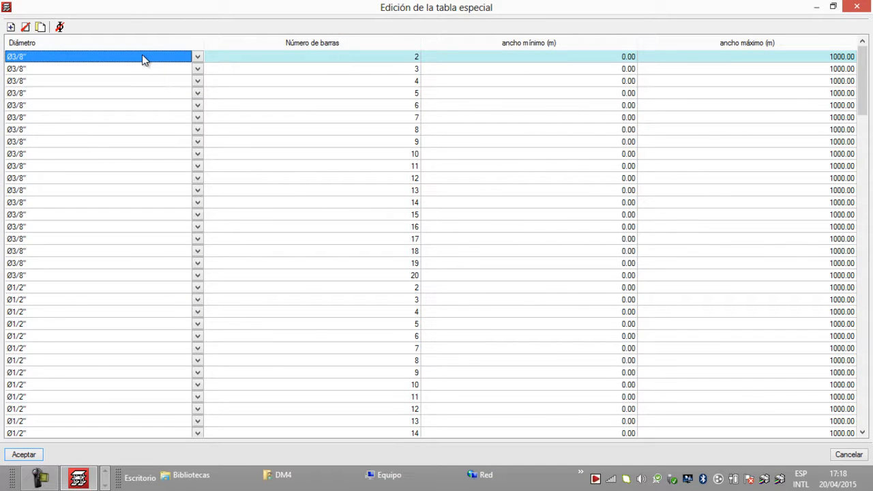
Step: Set the diameter of all Ø3/8" rows in the corbel main reinforcement table to Ø10
{"action": "left_click_drag", "start_coordinate": [132, 62], "coordinate": [54, 275]}
{"action": "left_click", "coordinate": [201, 59]}
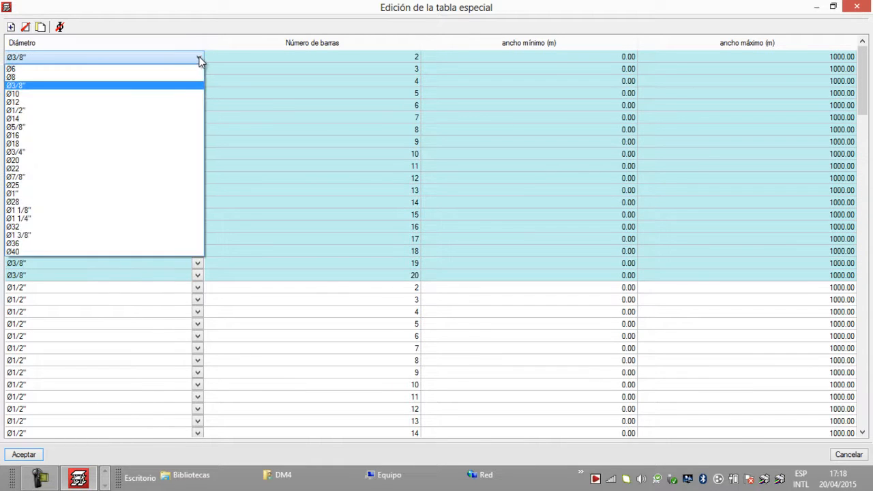
{"action": "left_click", "coordinate": [158, 94]}
Step: Set the diameter of all Ø1/2" rows in the corbel main reinforcement table to Ø12
{"action": "scroll", "coordinate": [183, 109], "scroll_direction": "down", "scroll_amount": 4}
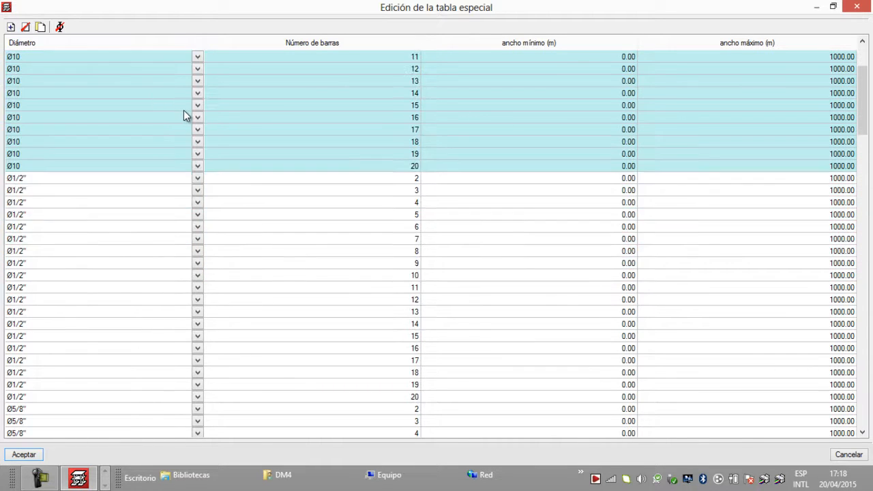
{"action": "left_click", "coordinate": [83, 142]}
{"action": "left_click_drag", "start_coordinate": [83, 143], "coordinate": [38, 356]}
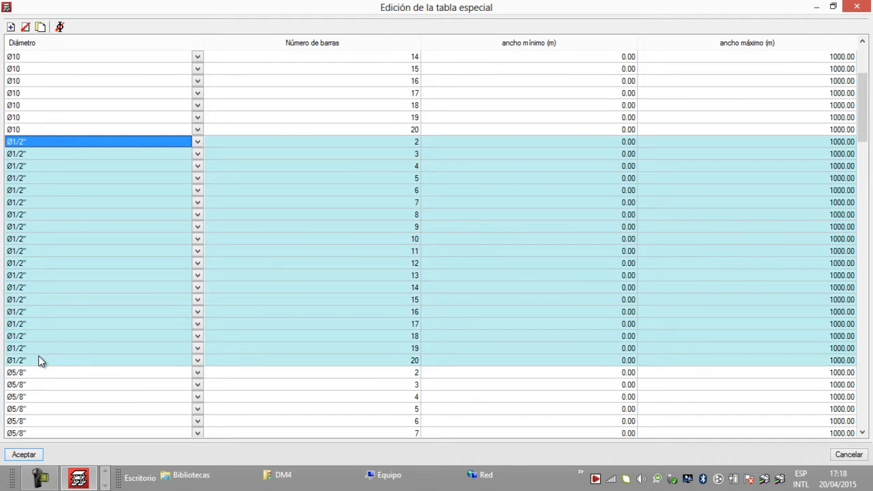
{"action": "left_click", "coordinate": [197, 141]}
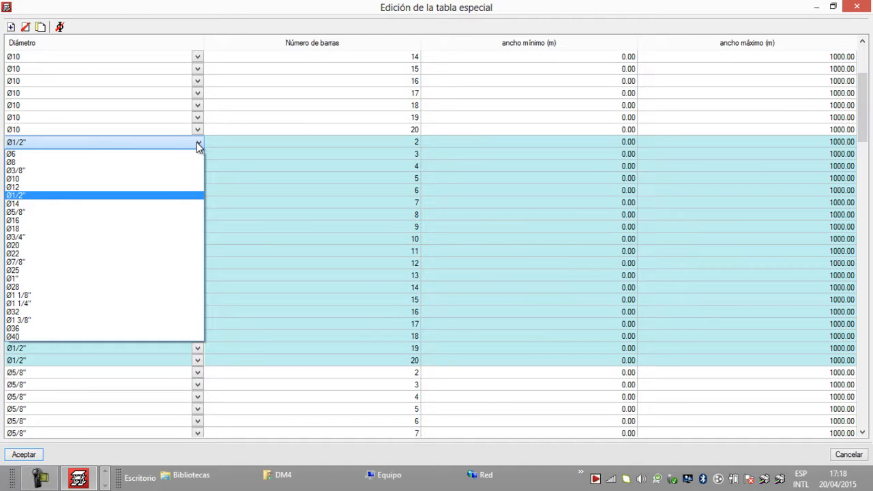
{"action": "left_click", "coordinate": [132, 187]}
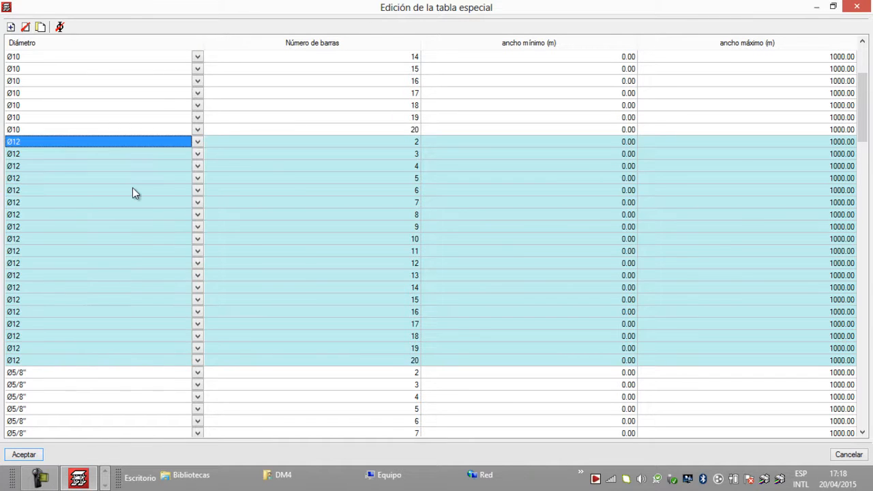
Step: Set the diameter of all Ø5/8" rows in the corbel main reinforcement table to Ø14
{"action": "scroll", "coordinate": [133, 188], "scroll_direction": "down", "scroll_amount": 7}
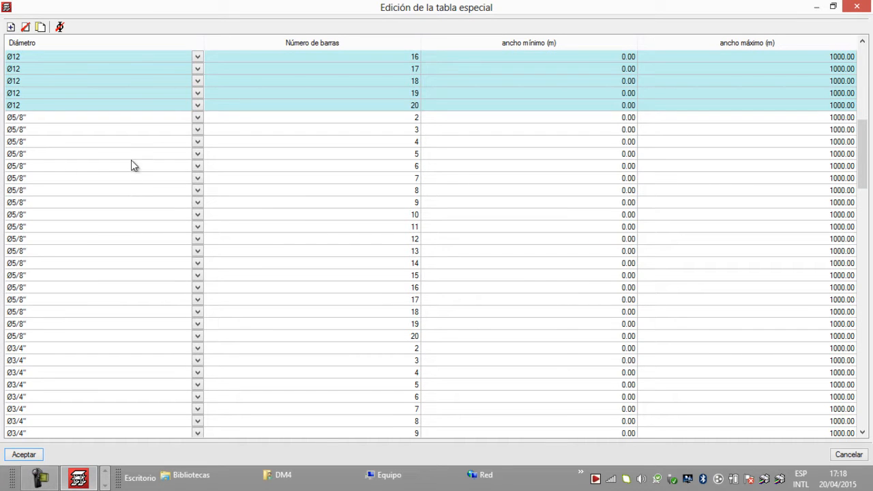
{"action": "left_click", "coordinate": [111, 118]}
{"action": "left_click_drag", "start_coordinate": [112, 122], "coordinate": [49, 344]}
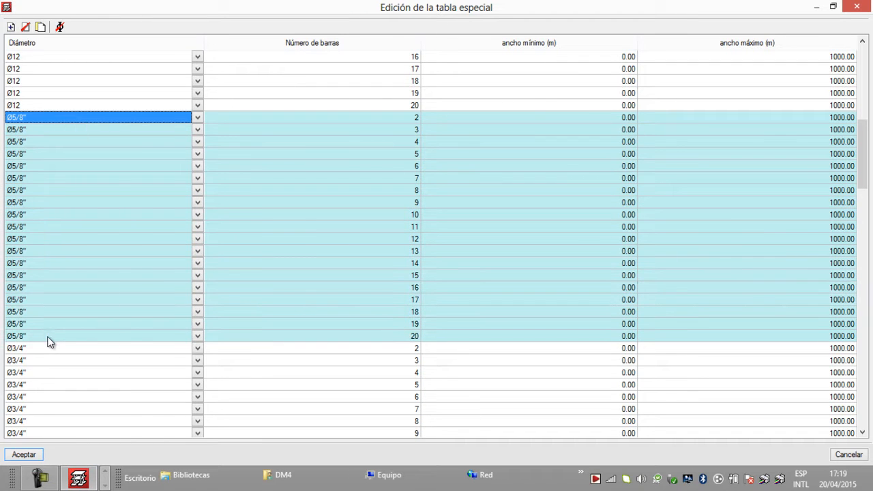
{"action": "left_click", "coordinate": [197, 119]}
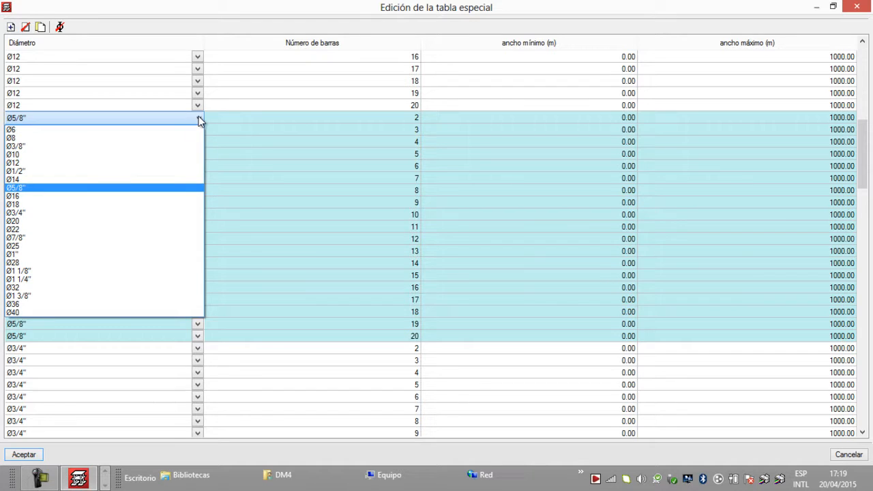
{"action": "left_click", "coordinate": [90, 181]}
Step: Set the diameter of all Ø3/4" rows in the corbel main reinforcement table to Ø16
{"action": "scroll", "coordinate": [103, 184], "scroll_direction": "down", "scroll_amount": 5}
{"action": "left_click", "coordinate": [56, 132]}
{"action": "left_click_drag", "start_coordinate": [55, 132], "coordinate": [39, 349]}
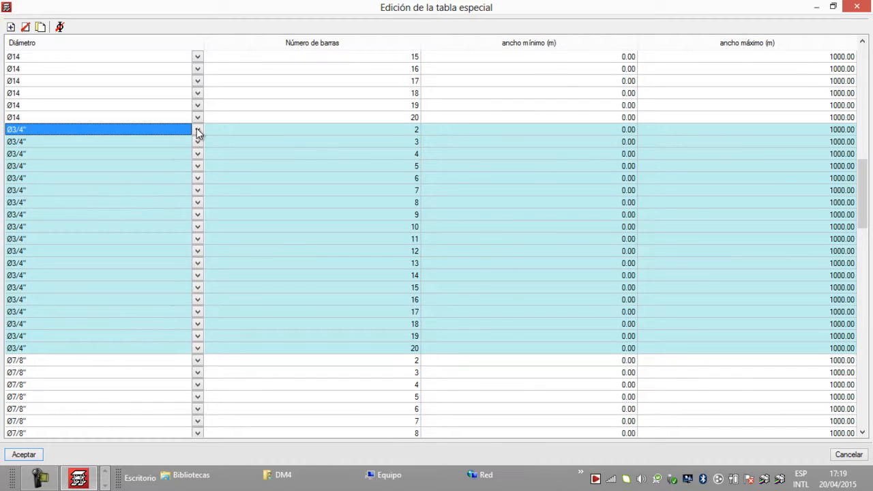
{"action": "left_click", "coordinate": [197, 130]}
{"action": "left_click", "coordinate": [109, 208]}
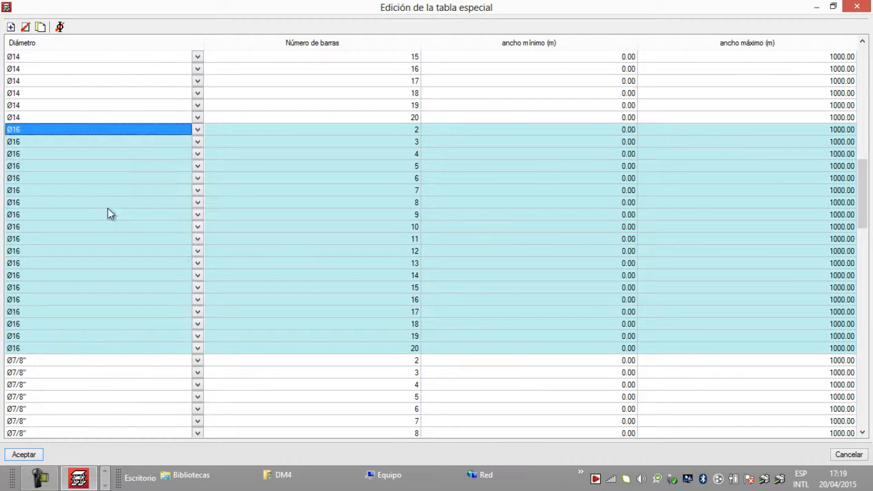
Step: Set the diameter of all Ø7/8" rows in the corbel main reinforcement table to Ø18
{"action": "scroll", "coordinate": [123, 219], "scroll_direction": "down", "scroll_amount": 7}
{"action": "left_click_drag", "start_coordinate": [59, 111], "coordinate": [30, 324]}
{"action": "left_click", "coordinate": [198, 106]}
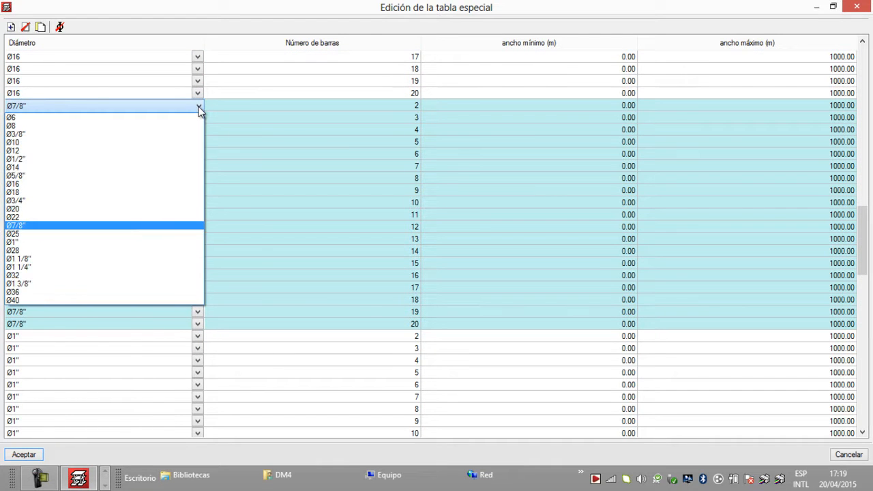
{"action": "left_click", "coordinate": [125, 191]}
Step: Set the diameter of all Ø1" rows in the corbel main reinforcement table to Ø20
{"action": "scroll", "coordinate": [161, 133], "scroll_direction": "down", "scroll_amount": 3}
{"action": "scroll", "coordinate": [162, 132], "scroll_direction": "down", "scroll_amount": 1}
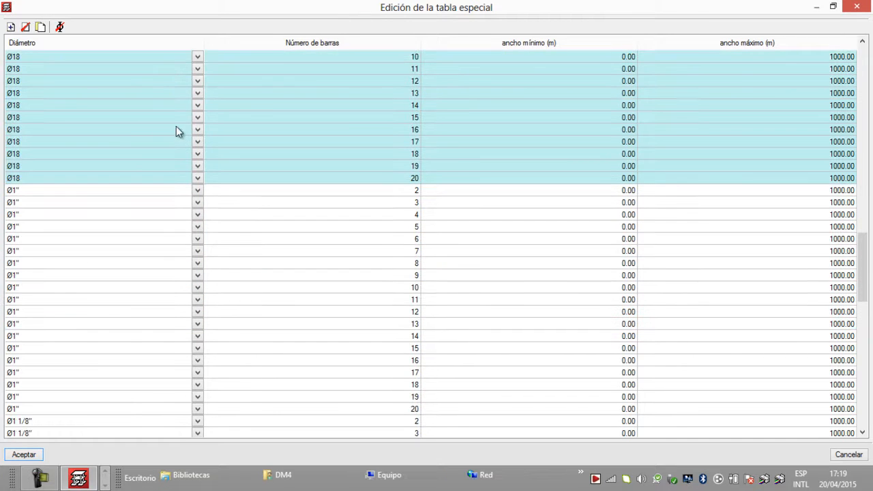
{"action": "left_click_drag", "start_coordinate": [33, 191], "coordinate": [21, 405]}
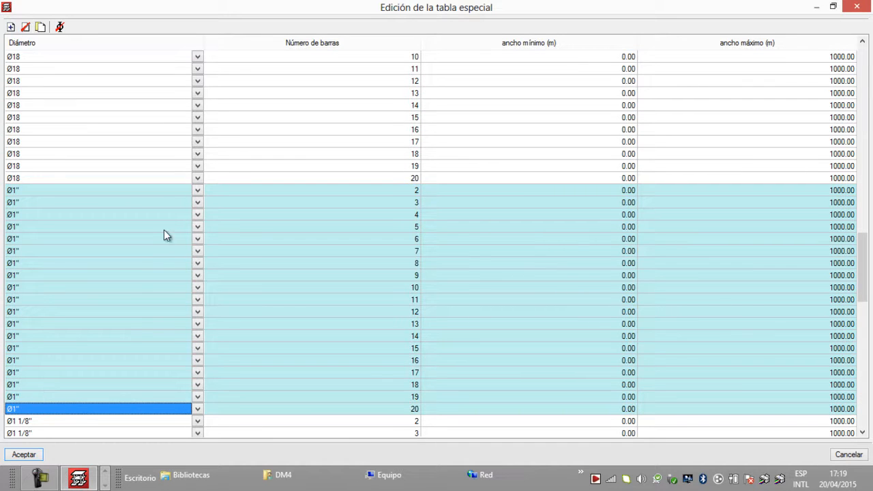
{"action": "left_click", "coordinate": [197, 191]}
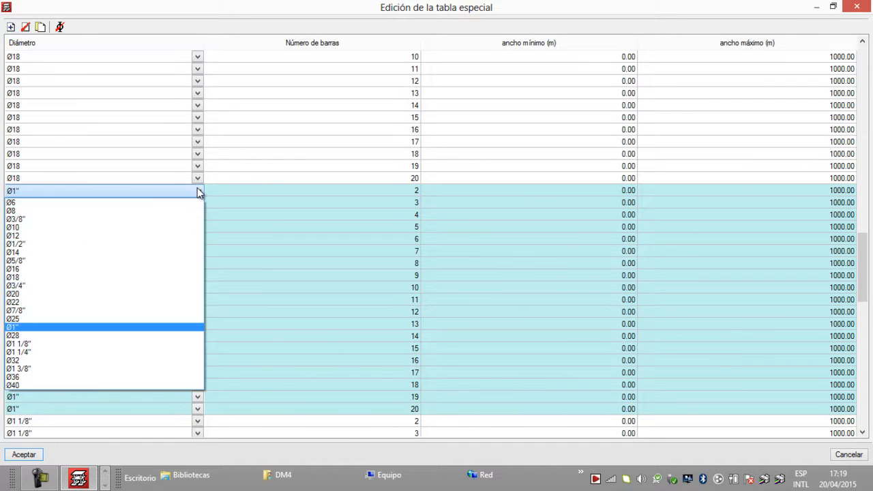
{"action": "left_click", "coordinate": [98, 295]}
Step: Set the diameter of all Ø1 1/8" rows in the corbel main reinforcement table to Ø22
{"action": "scroll", "coordinate": [101, 274], "scroll_direction": "down", "scroll_amount": 6}
{"action": "left_click_drag", "start_coordinate": [38, 206], "coordinate": [49, 266]}
{"action": "scroll", "coordinate": [60, 197], "scroll_direction": "up", "scroll_amount": 1}
{"action": "left_click_drag", "start_coordinate": [48, 131], "coordinate": [34, 347]}
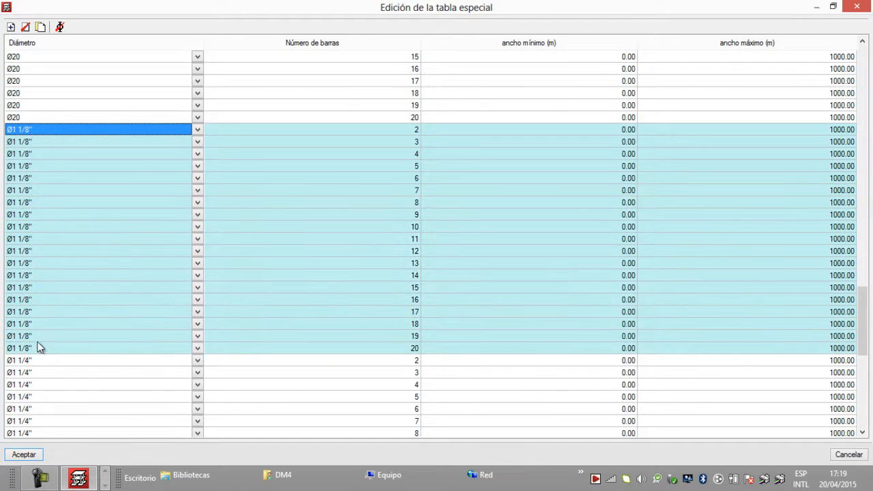
{"action": "left_click", "coordinate": [198, 129]}
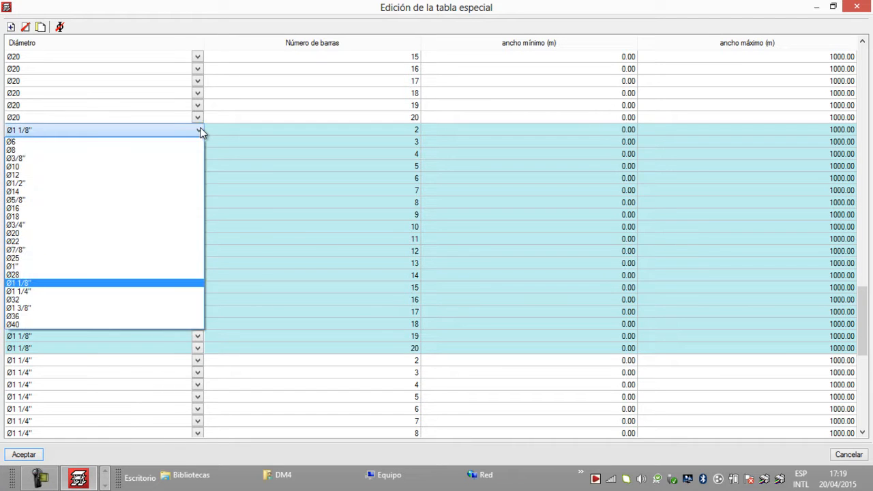
{"action": "left_click", "coordinate": [64, 242]}
Step: Set the diameter of all Ø1 1/4" rows in the corbel main reinforcement table to Ø25
{"action": "scroll", "coordinate": [113, 241], "scroll_direction": "down", "scroll_amount": 6}
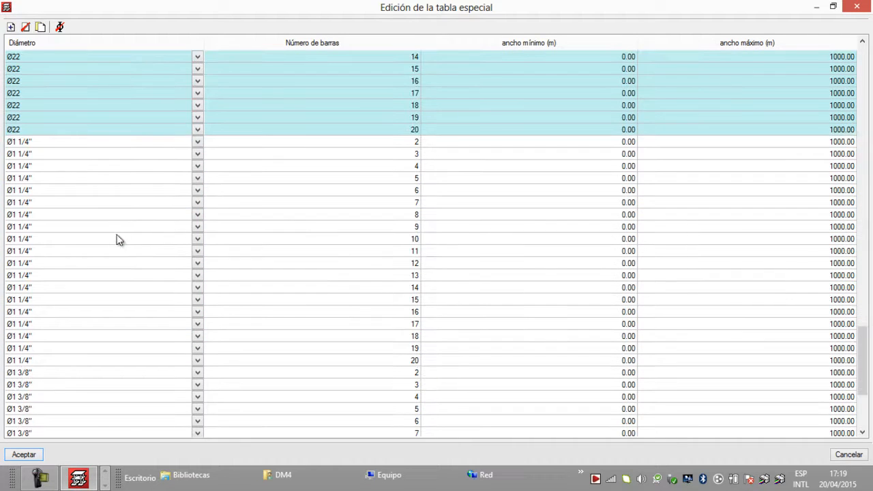
{"action": "left_click_drag", "start_coordinate": [51, 140], "coordinate": [39, 358]}
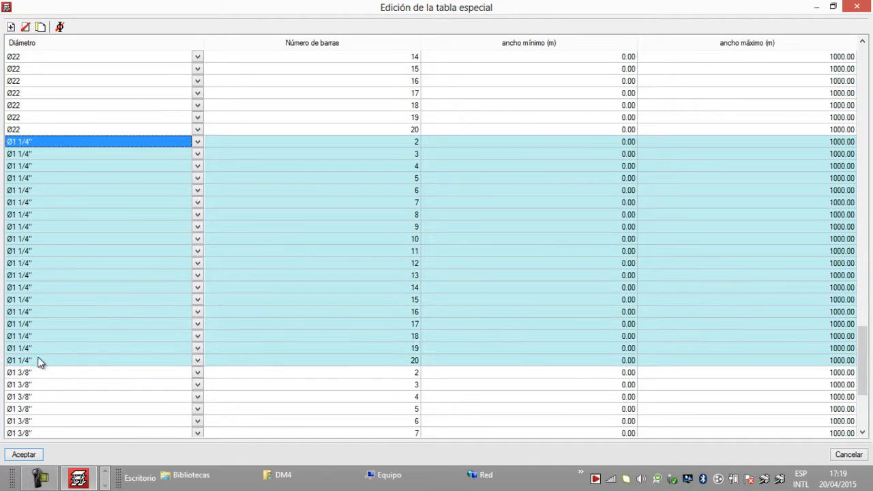
{"action": "left_click", "coordinate": [198, 141]}
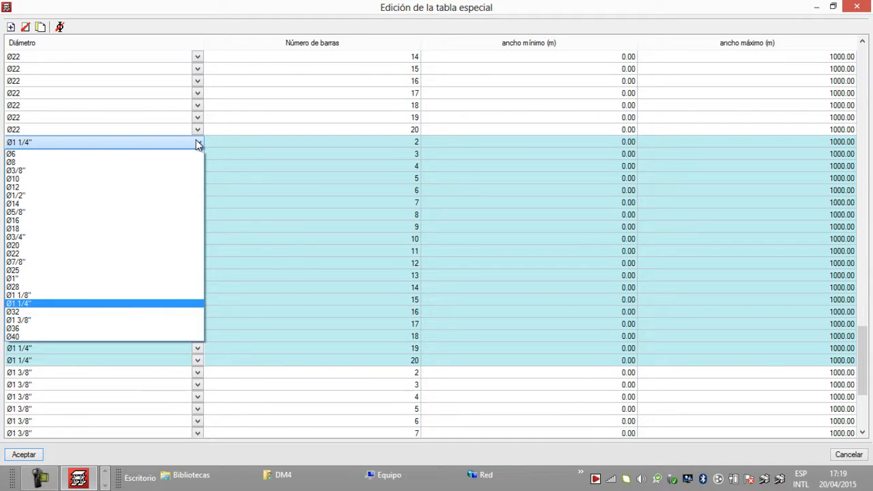
{"action": "left_click", "coordinate": [73, 272]}
Step: Delete all Ø1 3/8" entries from the corbel main reinforcement table and accept the edited table
{"action": "scroll", "coordinate": [98, 253], "scroll_direction": "down", "scroll_amount": 5}
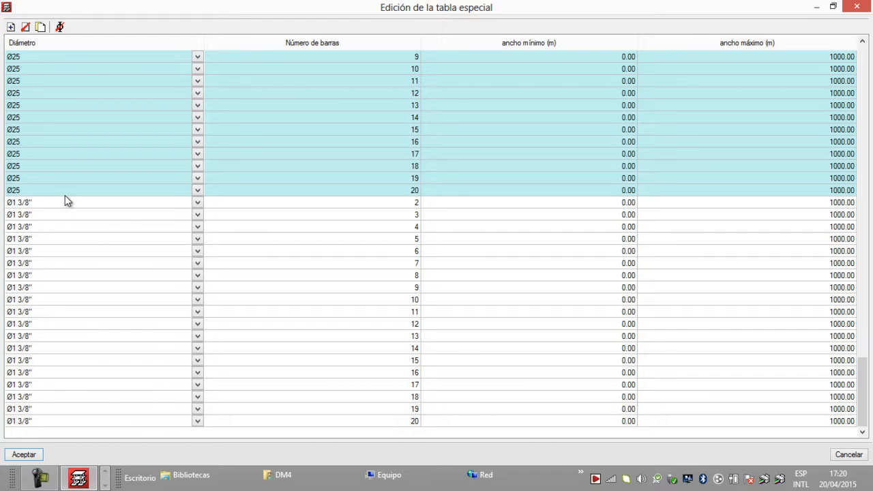
{"action": "left_click", "coordinate": [60, 27]}
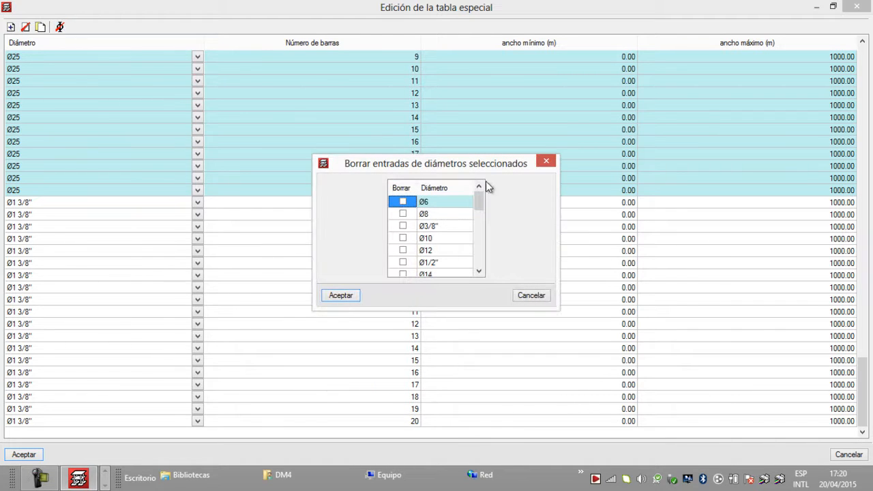
{"action": "left_click_drag", "start_coordinate": [480, 199], "coordinate": [476, 247]}
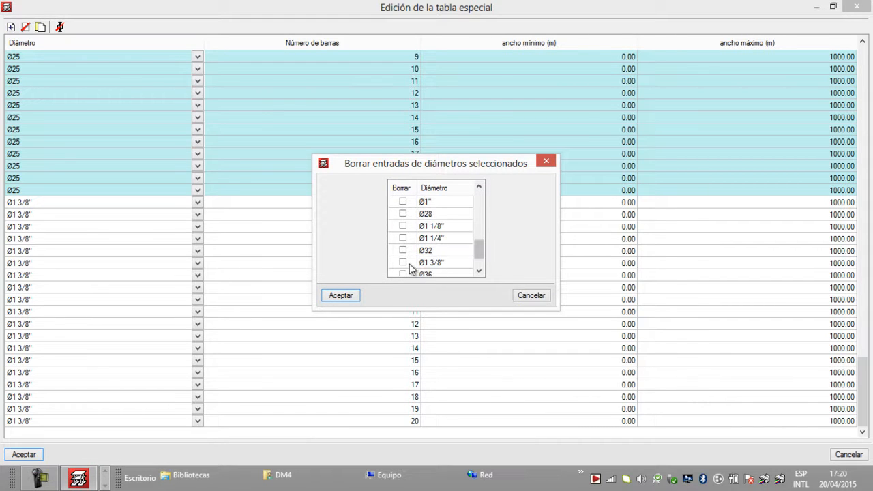
{"action": "left_click", "coordinate": [403, 263]}
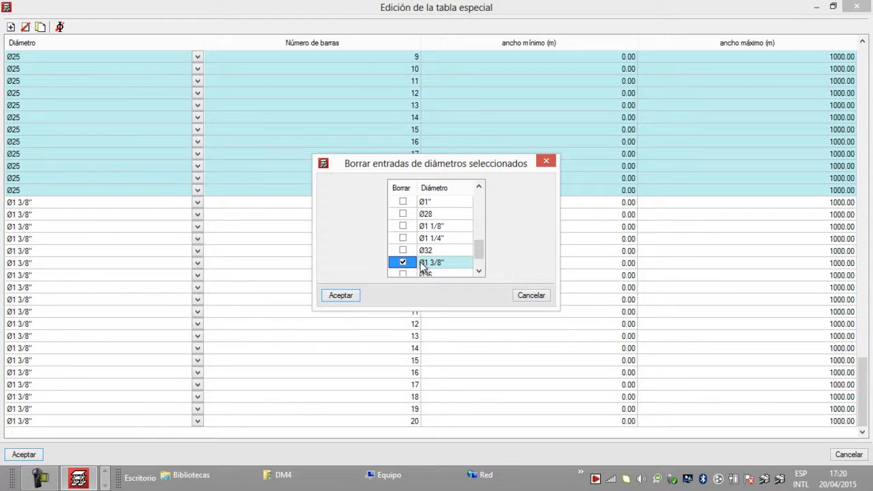
{"action": "left_click", "coordinate": [354, 298]}
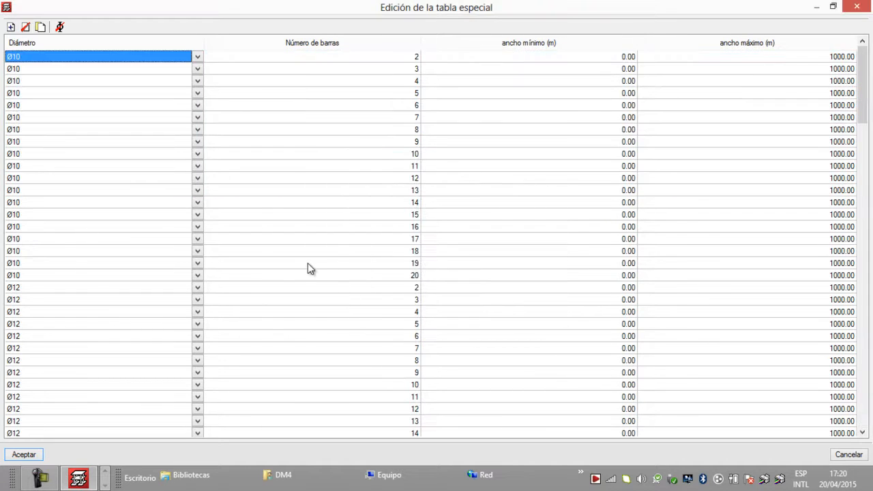
{"action": "scroll", "coordinate": [318, 277], "scroll_direction": "down", "scroll_amount": 1}
{"action": "scroll", "coordinate": [861, 145], "scroll_direction": "down", "scroll_amount": 4}
{"action": "left_click_drag", "start_coordinate": [862, 145], "coordinate": [862, 436]}
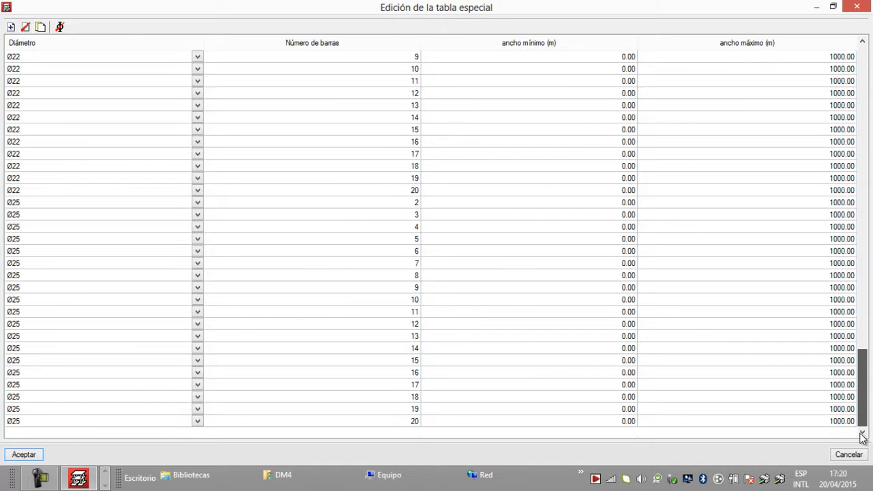
{"action": "left_click", "coordinate": [23, 454]}
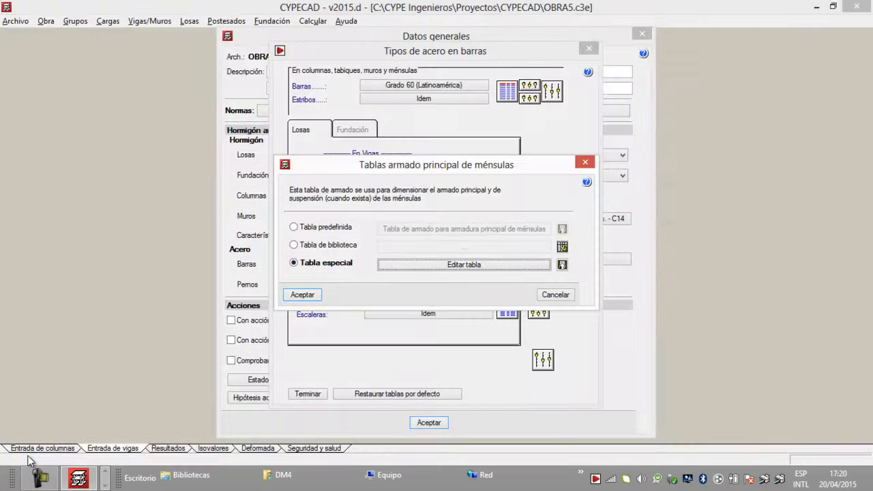
Step: Export the special corbel table to the library with the name TABLAS ARMADO PRINCIPAL MENSULAS EMV4
{"action": "left_click", "coordinate": [561, 265]}
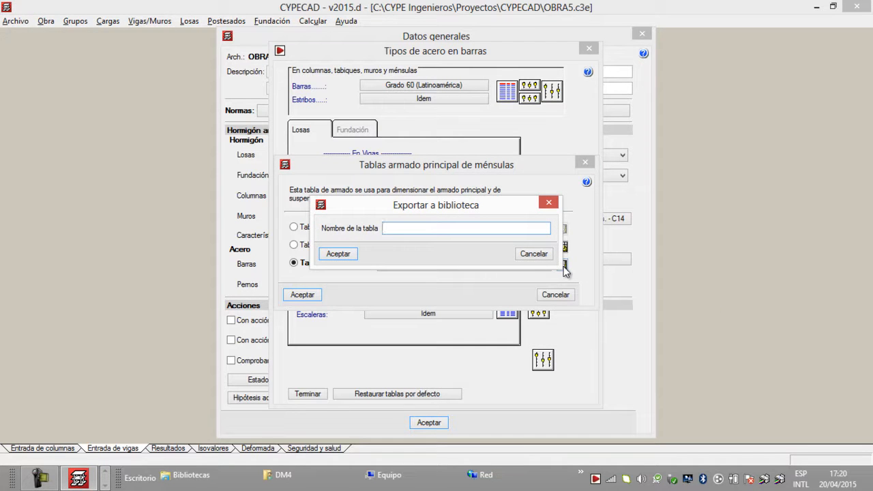
{"action": "type", "text": "TABLAS ARMADO PRINCI"}
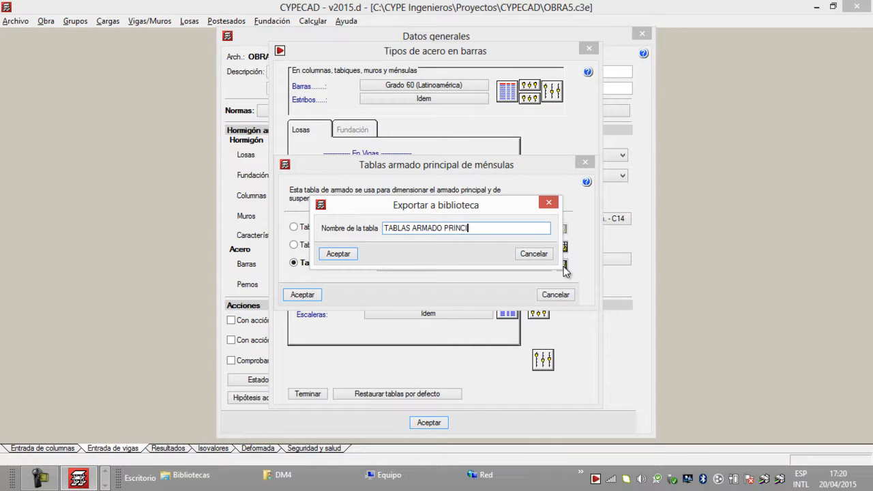
{"action": "type", "text": "PAL MENSULAS EMV4"}
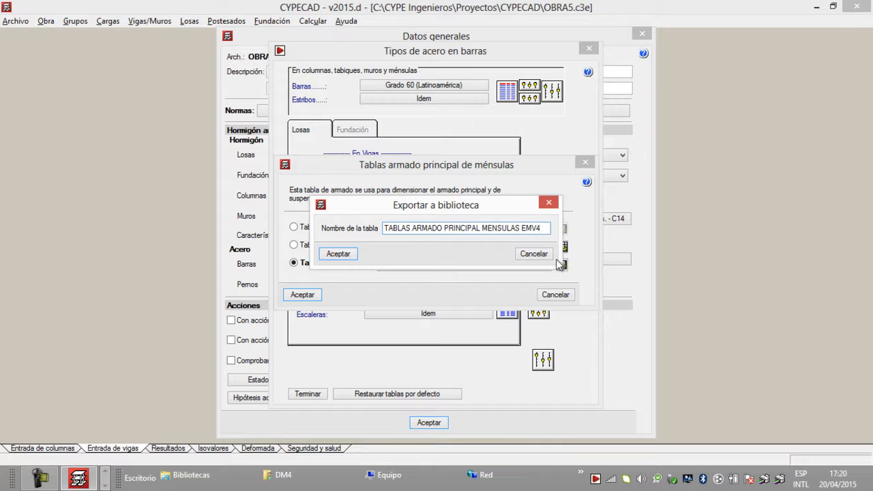
{"action": "left_click", "coordinate": [345, 259]}
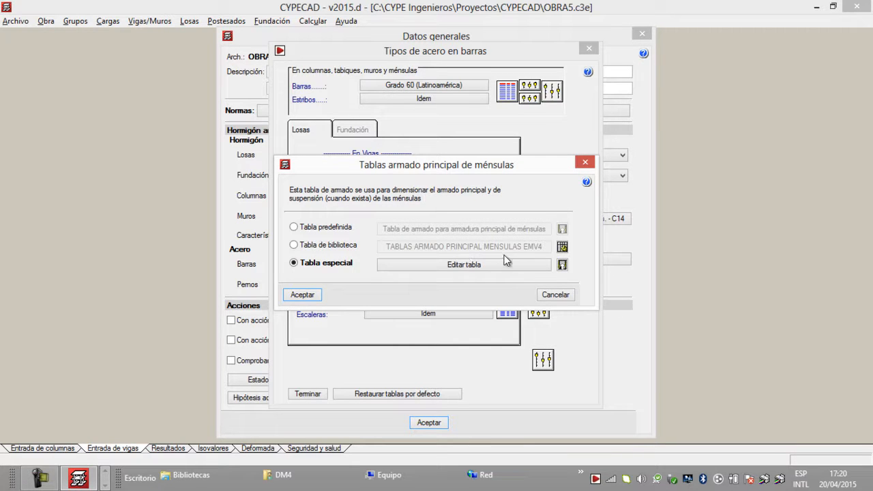
Step: Use the library table for the corbels' main reinforcement and save it as the default table
{"action": "left_click", "coordinate": [293, 245]}
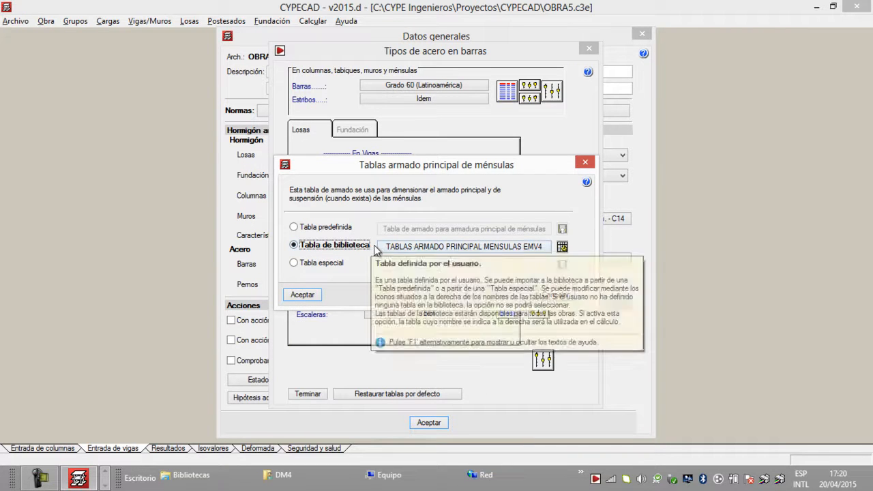
{"action": "mouse_move", "coordinate": [366, 251]}
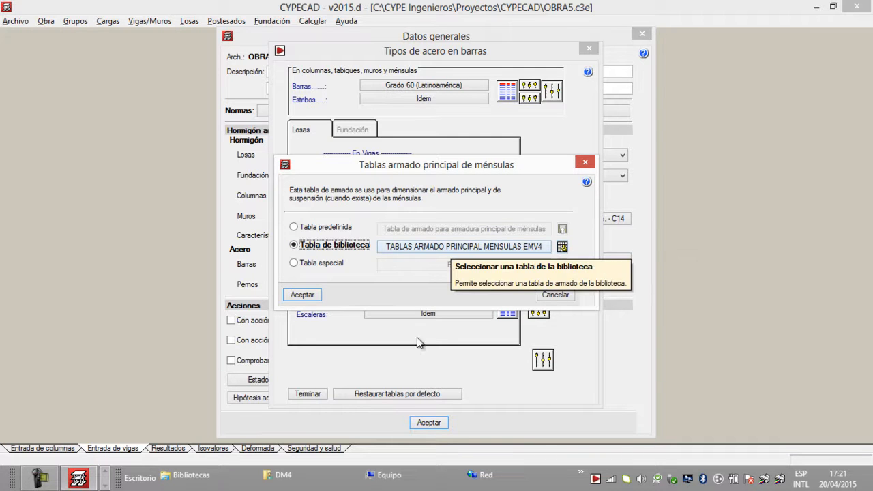
{"action": "left_click", "coordinate": [313, 296]}
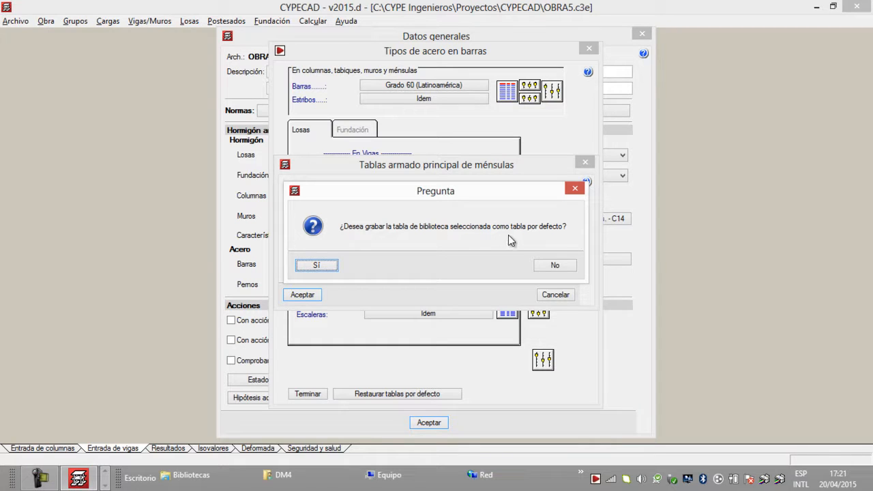
{"action": "left_click", "coordinate": [315, 266]}
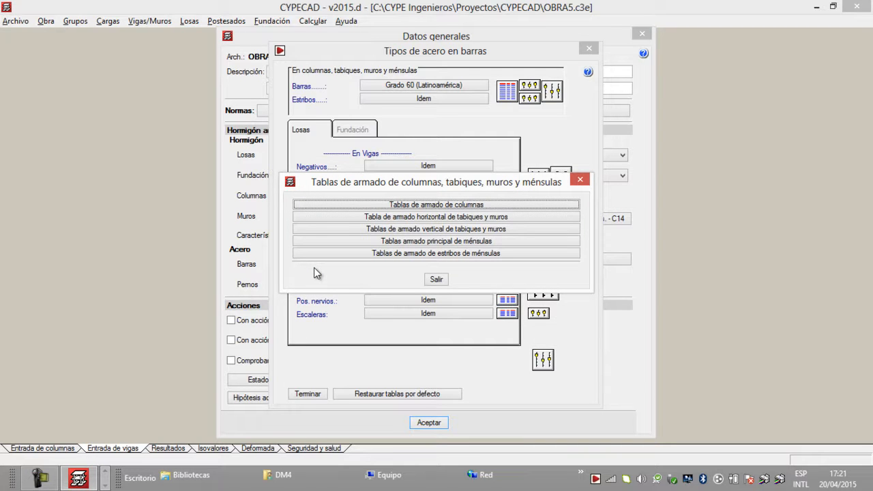
Step: Choose a special table for the corbels' stirrup reinforcement, open it for editing and look through its diameter rows
{"action": "left_click", "coordinate": [437, 253]}
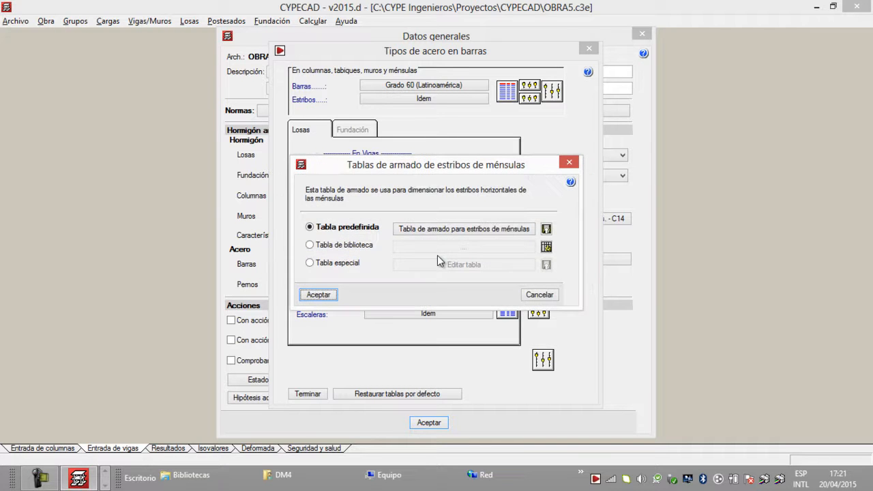
{"action": "left_click", "coordinate": [312, 264]}
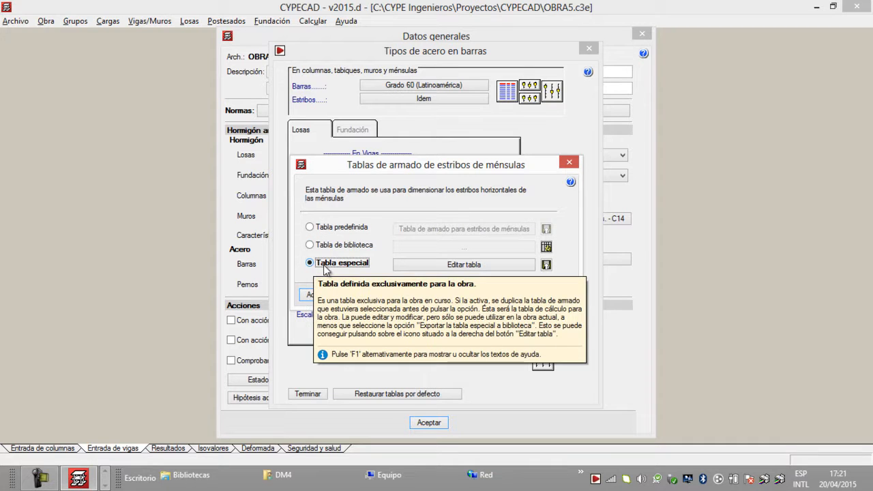
{"action": "left_click", "coordinate": [508, 265]}
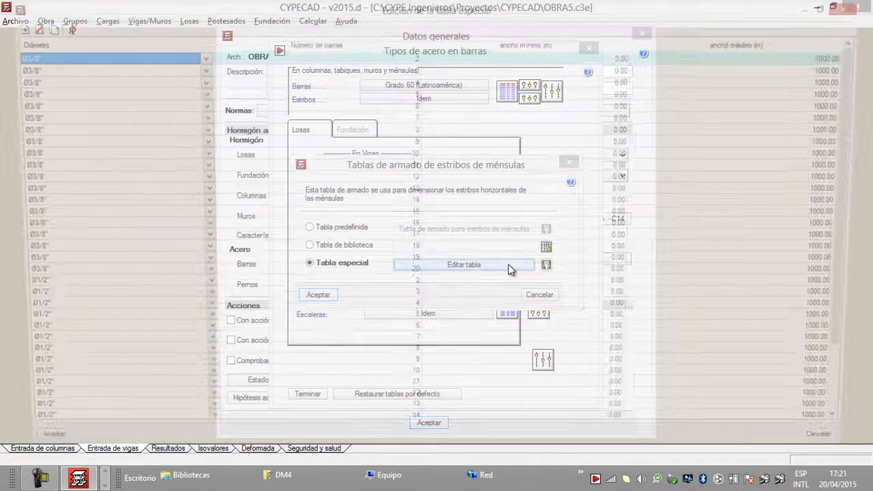
{"action": "scroll", "coordinate": [138, 285], "scroll_direction": "down", "scroll_amount": 2}
{"action": "scroll", "coordinate": [130, 276], "scroll_direction": "up", "scroll_amount": 2}
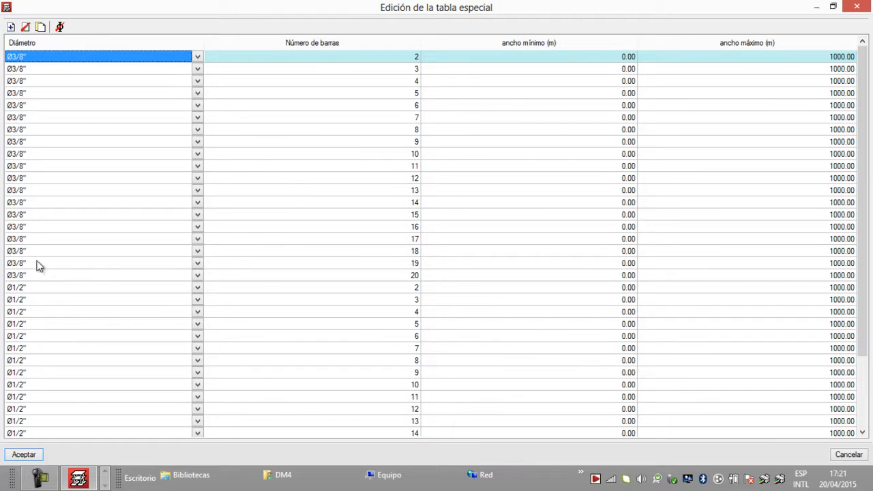
{"action": "scroll", "coordinate": [109, 273], "scroll_direction": "down", "scroll_amount": 2}
{"action": "scroll", "coordinate": [105, 281], "scroll_direction": "up", "scroll_amount": 2}
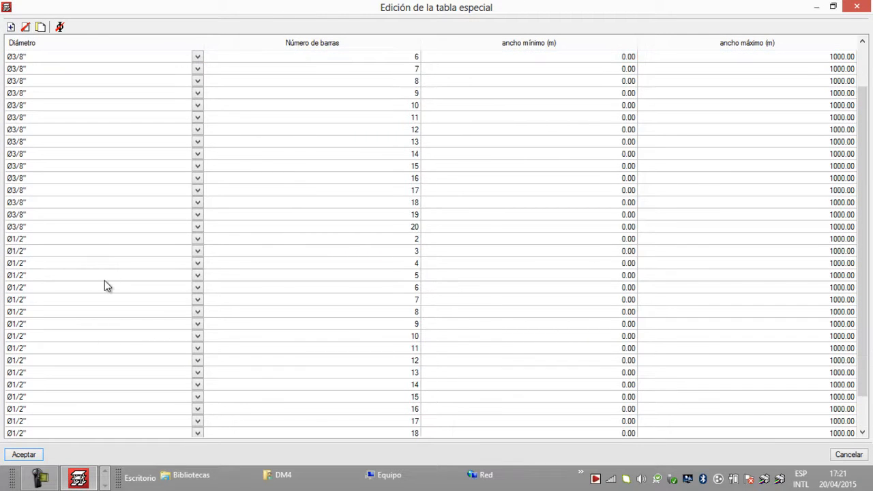
{"action": "scroll", "coordinate": [104, 282], "scroll_direction": "down", "scroll_amount": 1}
{"action": "scroll", "coordinate": [105, 282], "scroll_direction": "up", "scroll_amount": 2}
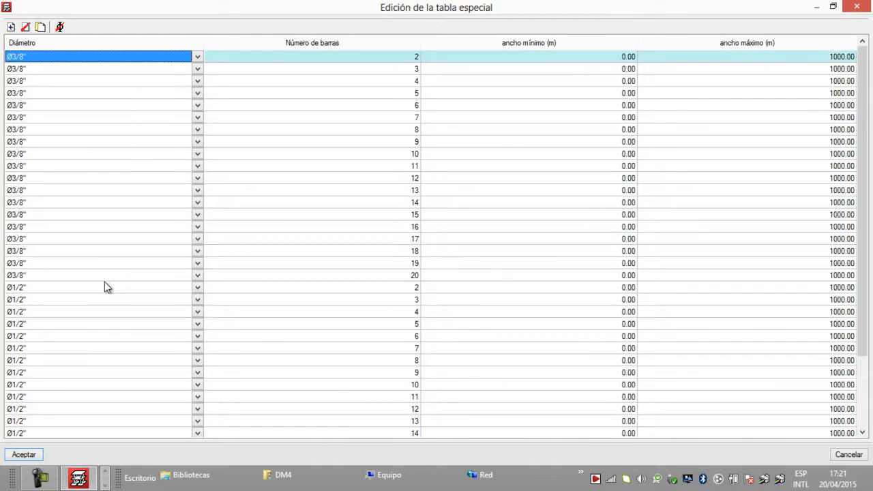
Step: Close the corbel stirrup table editor and the corbel table dialogs without changing the table
{"action": "left_click", "coordinate": [861, 6]}
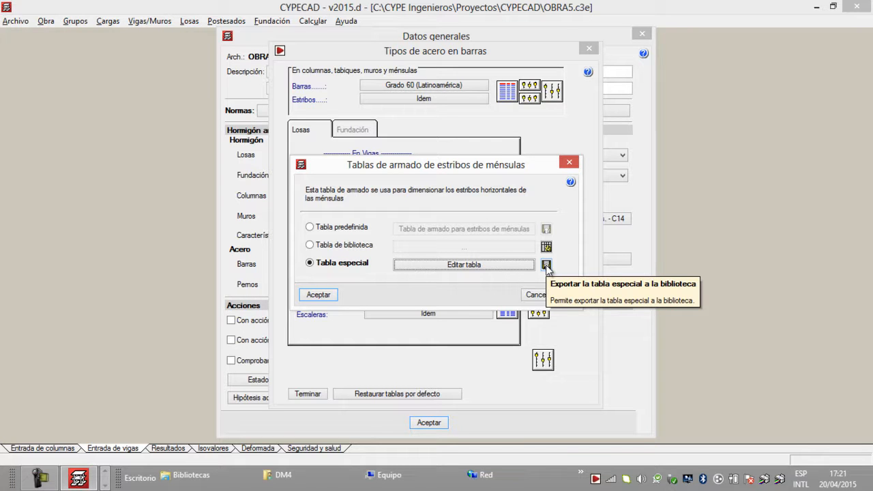
{"action": "left_click", "coordinate": [569, 162]}
{"action": "left_click", "coordinate": [580, 179]}
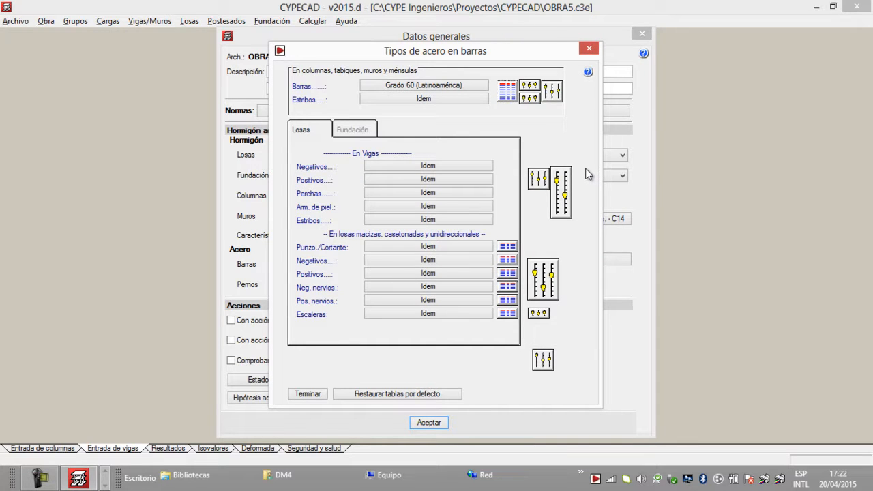
Step: Open the punching table for solid and waffle slabs and choose the library table Armado de punzonamiento (Diámetros métricos)
{"action": "left_click", "coordinate": [508, 246]}
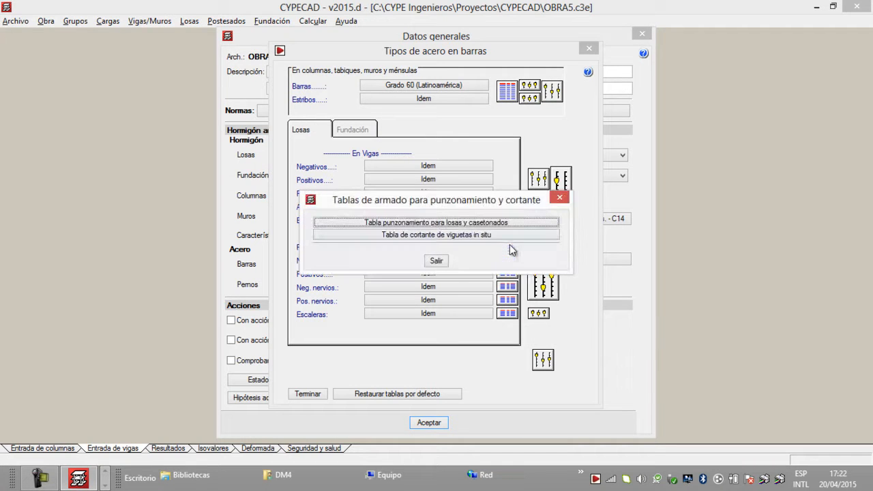
{"action": "left_click", "coordinate": [484, 223]}
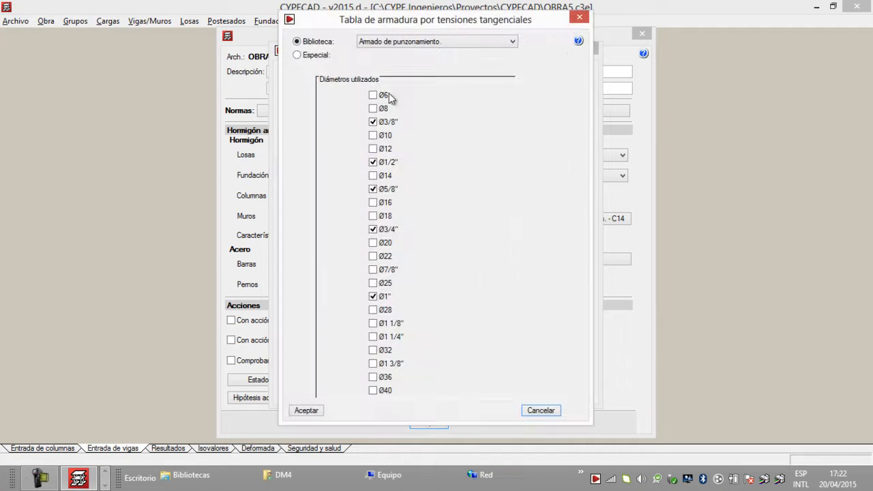
{"action": "left_click", "coordinate": [297, 55]}
{"action": "left_click", "coordinate": [297, 42]}
{"action": "left_click", "coordinate": [425, 42]}
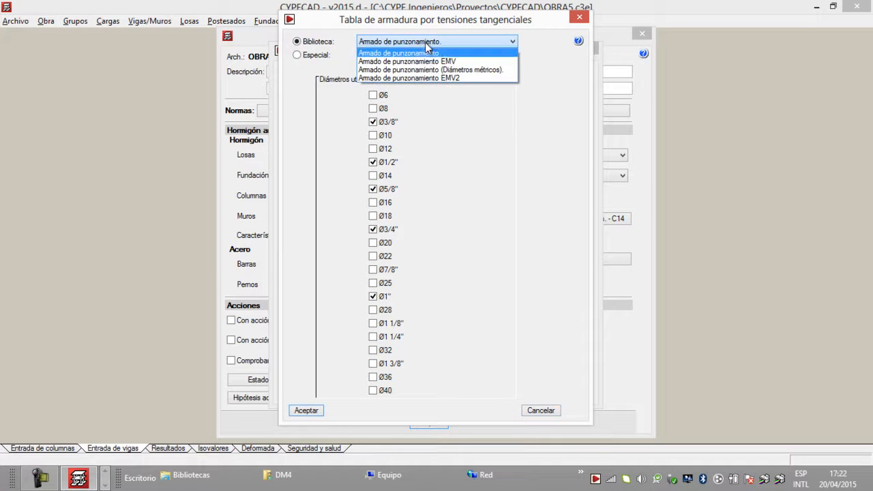
{"action": "left_click", "coordinate": [425, 53]}
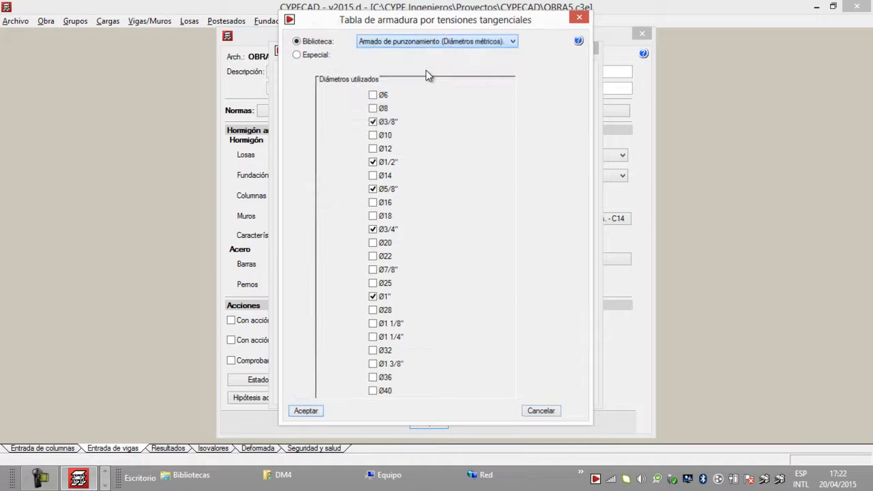
Step: Make the punching table special, excluding Ø8 and adding the diameters Ø14, Ø18 and Ø22
{"action": "left_click", "coordinate": [298, 55]}
{"action": "left_click", "coordinate": [373, 109]}
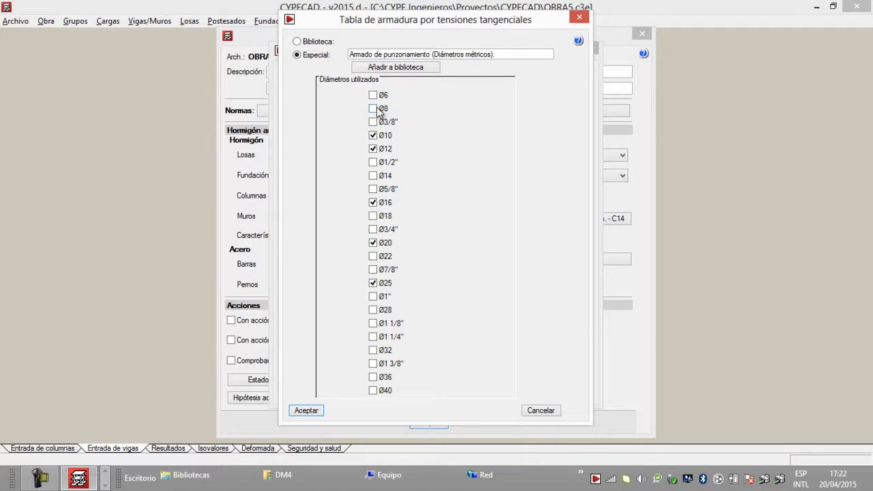
{"action": "left_click", "coordinate": [373, 176]}
{"action": "left_click", "coordinate": [373, 217]}
Step: Rename the special punching table Armado de punzonamiento EMV5, add it to the library and accept it for the job
{"action": "left_click", "coordinate": [386, 68]}
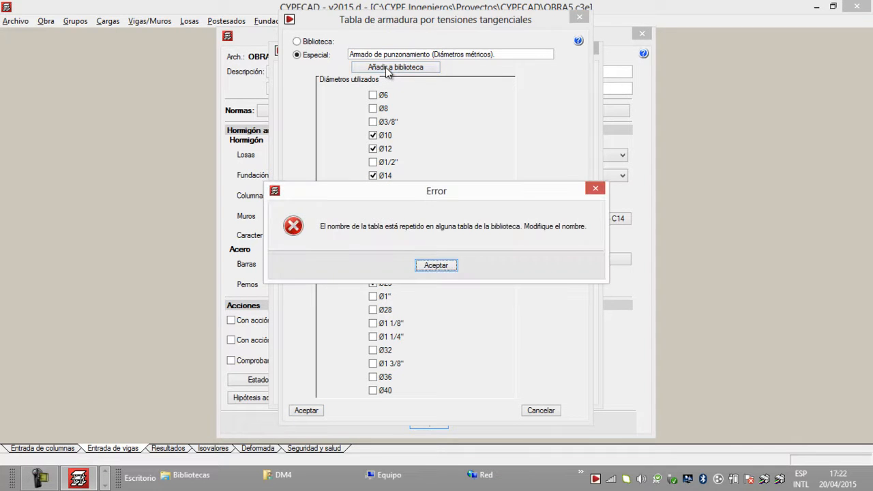
{"action": "left_click", "coordinate": [445, 266]}
{"action": "left_click", "coordinate": [503, 54]}
{"action": "left_click_drag", "start_coordinate": [443, 56], "coordinate": [433, 56]}
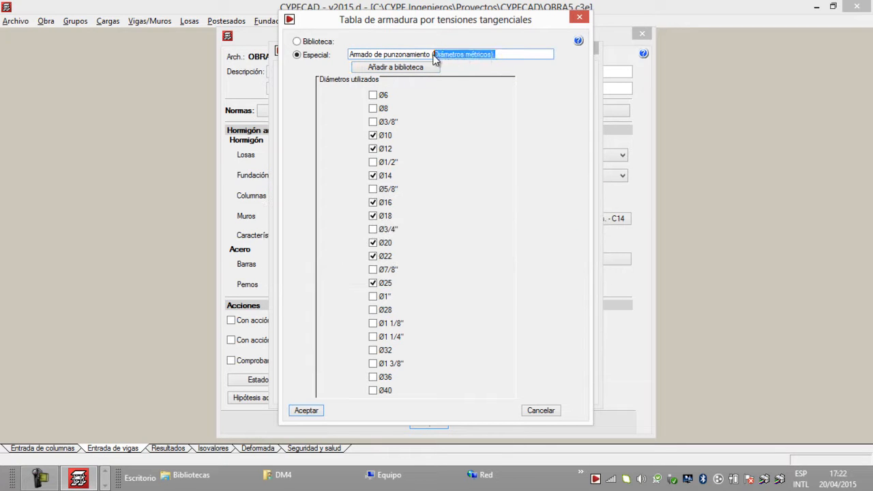
{"action": "key", "text": "BackSpace"}
{"action": "type", "text": "EMV5"}
{"action": "left_click", "coordinate": [388, 69]}
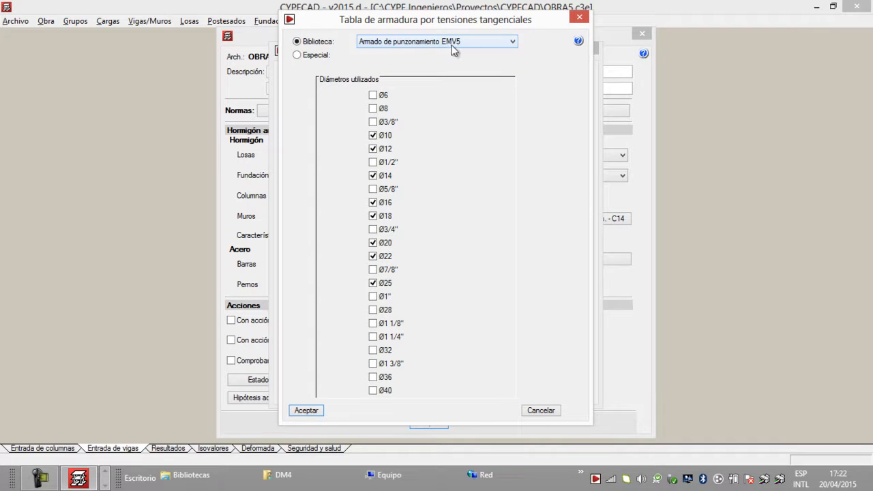
{"action": "left_click", "coordinate": [306, 410]}
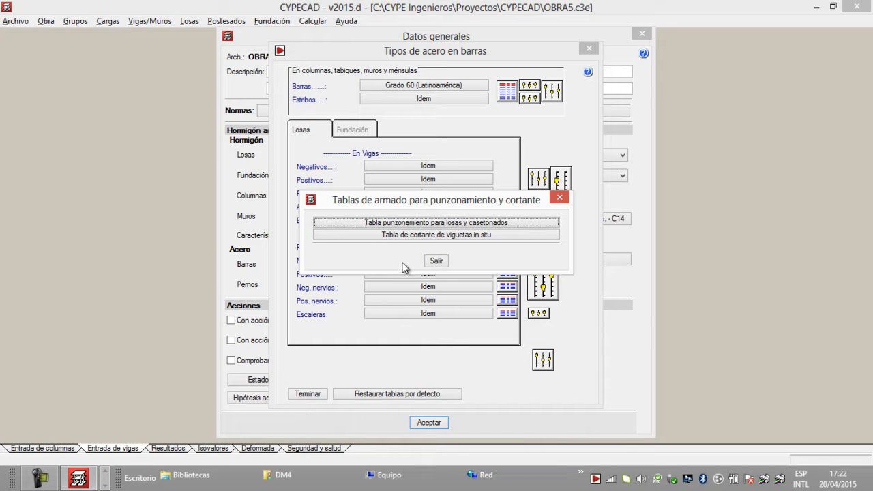
{"action": "left_click", "coordinate": [560, 198]}
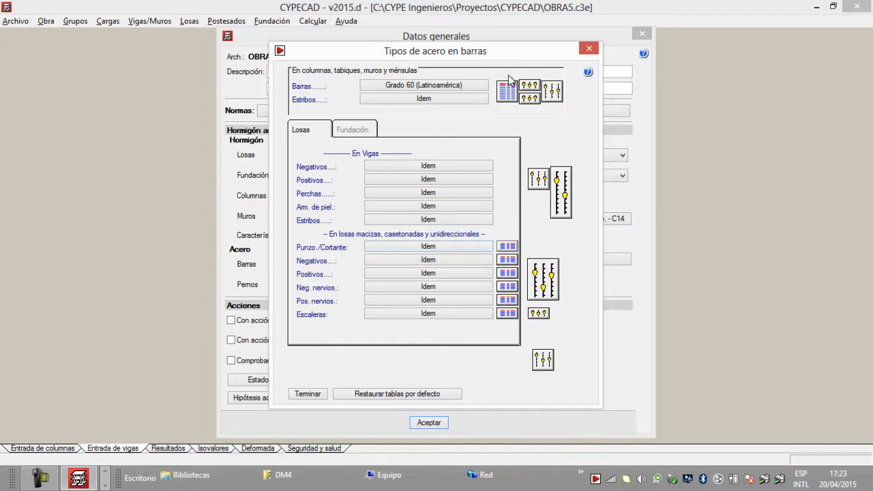
Step: Open the waffle slabs' upper reinforcement table for negative ribs and choose the library table Losas casetonadas: armado superior (Diámetros métricos)
{"action": "left_click", "coordinate": [507, 287]}
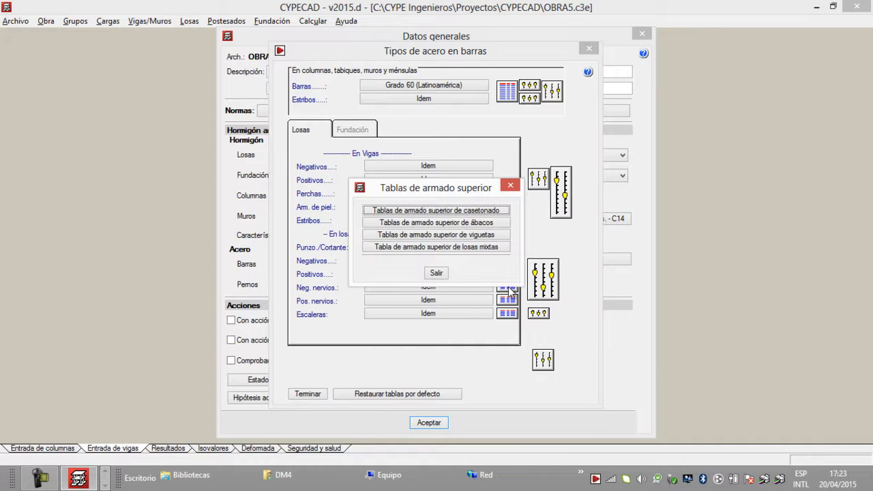
{"action": "left_click", "coordinate": [510, 185]}
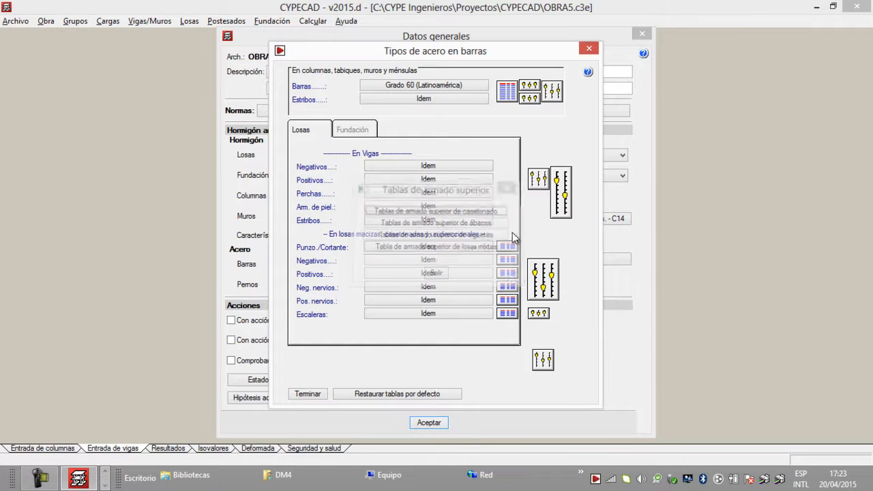
{"action": "left_click", "coordinate": [510, 289]}
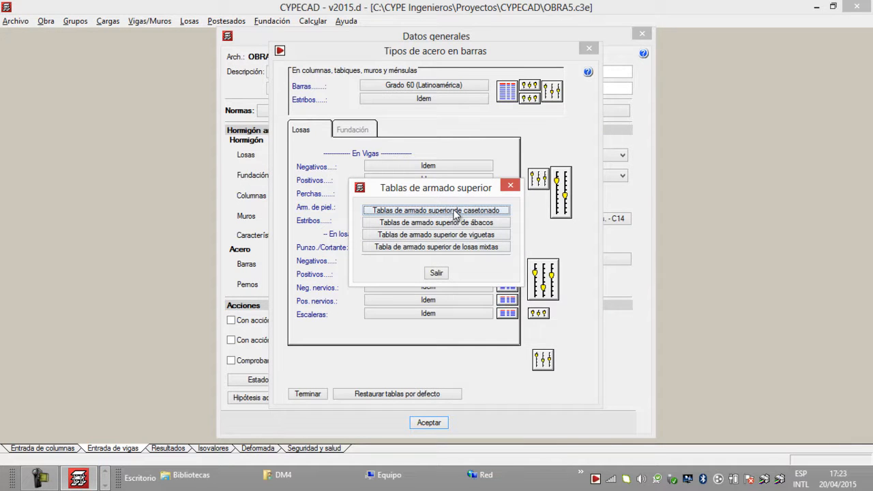
{"action": "left_click", "coordinate": [452, 212]}
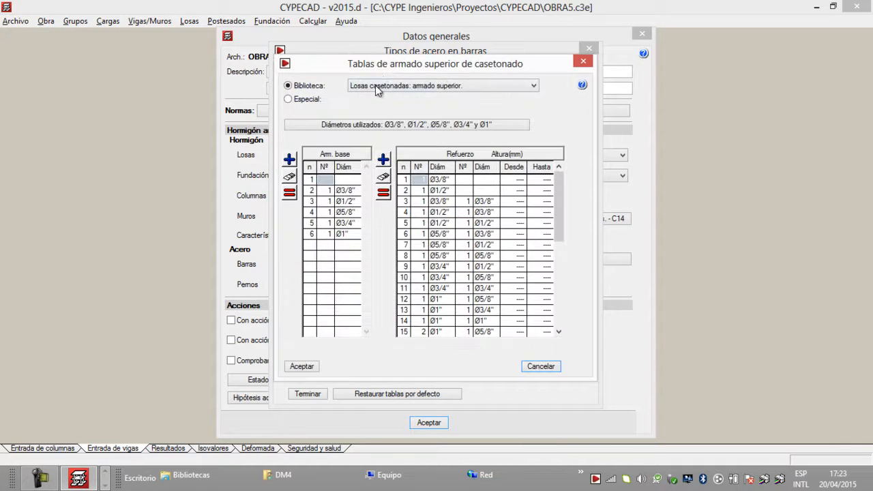
{"action": "left_click", "coordinate": [288, 99]}
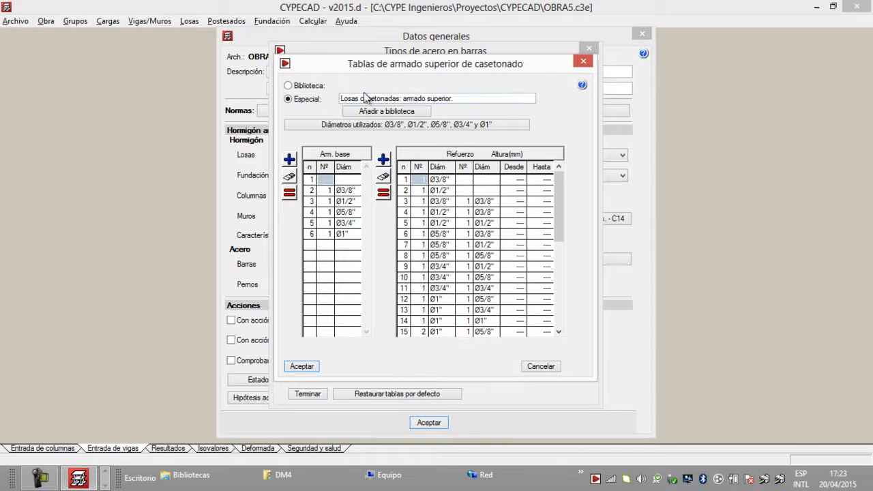
{"action": "left_click", "coordinate": [288, 85]}
{"action": "left_click", "coordinate": [489, 88]}
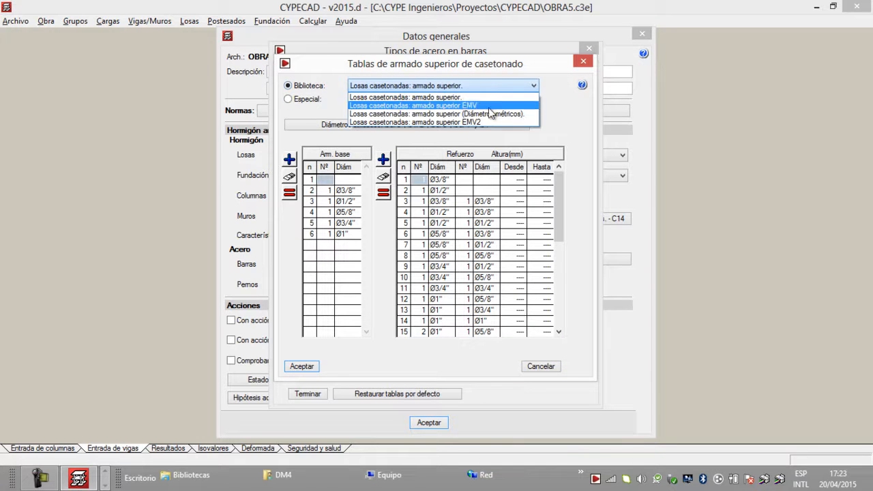
{"action": "left_click", "coordinate": [491, 114]}
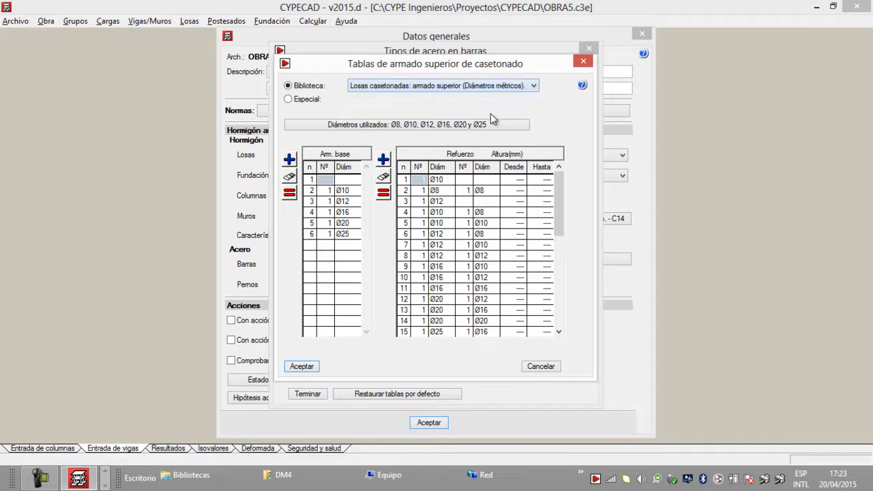
Step: Make the waffle slab upper table special and add a base reinforcement row of 2 Ø10 bars
{"action": "left_click", "coordinate": [289, 99]}
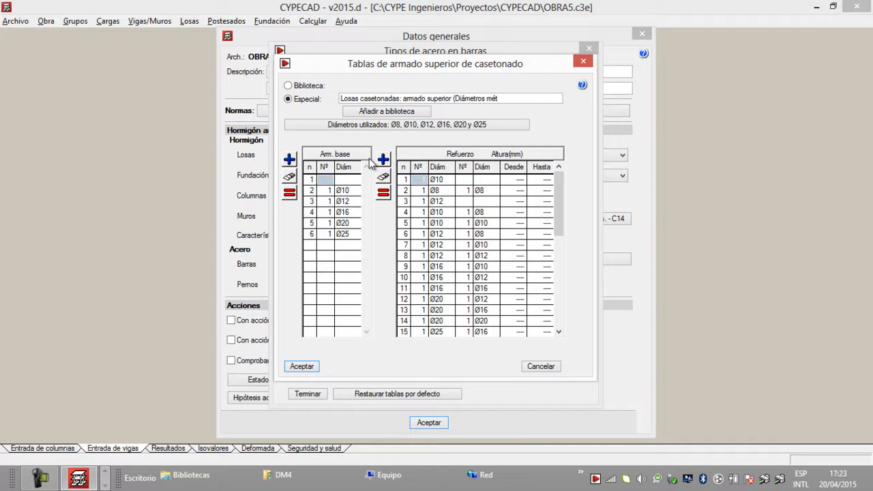
{"action": "left_click", "coordinate": [330, 190]}
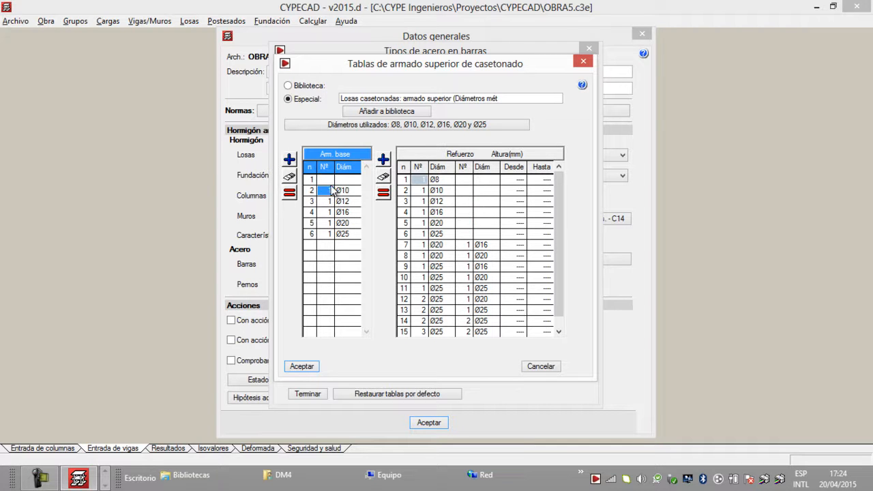
{"action": "left_click", "coordinate": [291, 194]}
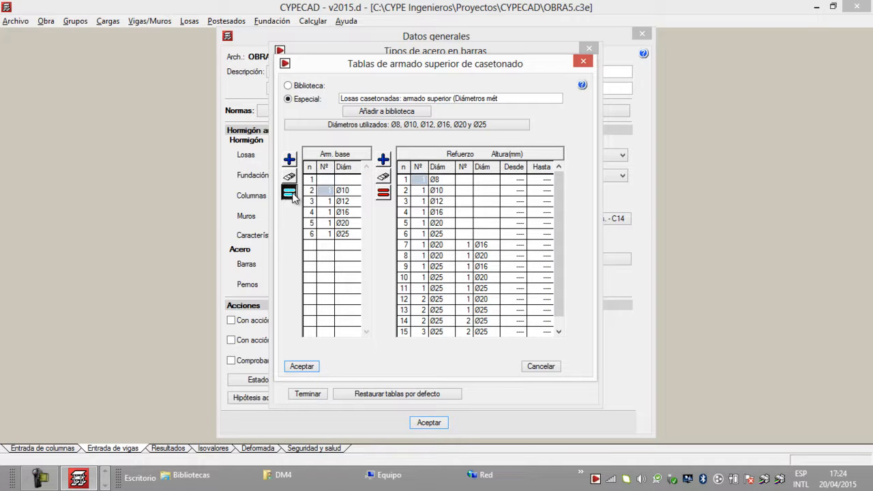
{"action": "left_click", "coordinate": [291, 195]}
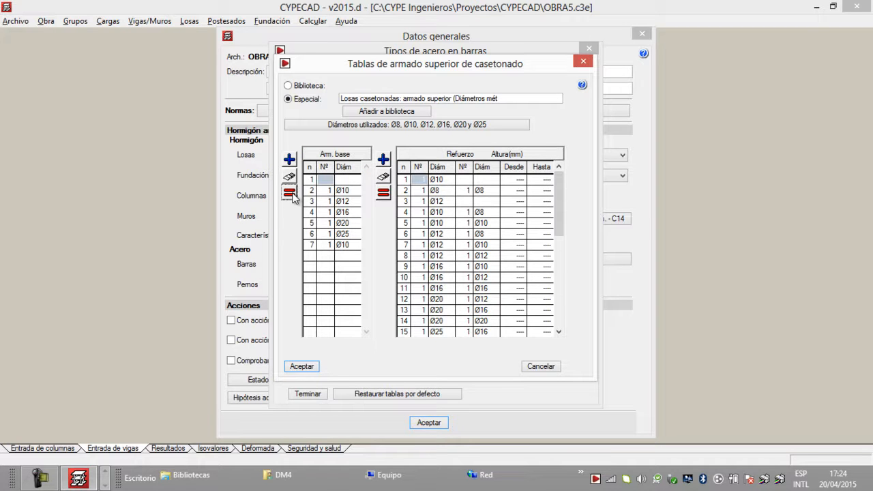
{"action": "left_click", "coordinate": [330, 244]}
{"action": "type", "text": "2"}
{"action": "left_click", "coordinate": [349, 244]}
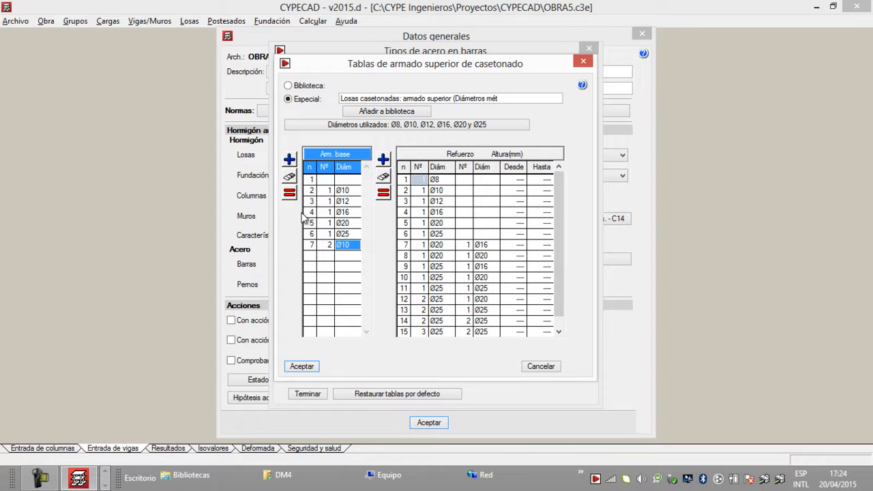
Step: Add two more base reinforcement rows to the waffle slab upper table, 2 Ø12 and 2 Ø16
{"action": "left_click", "coordinate": [289, 193]}
{"action": "left_click", "coordinate": [341, 256]}
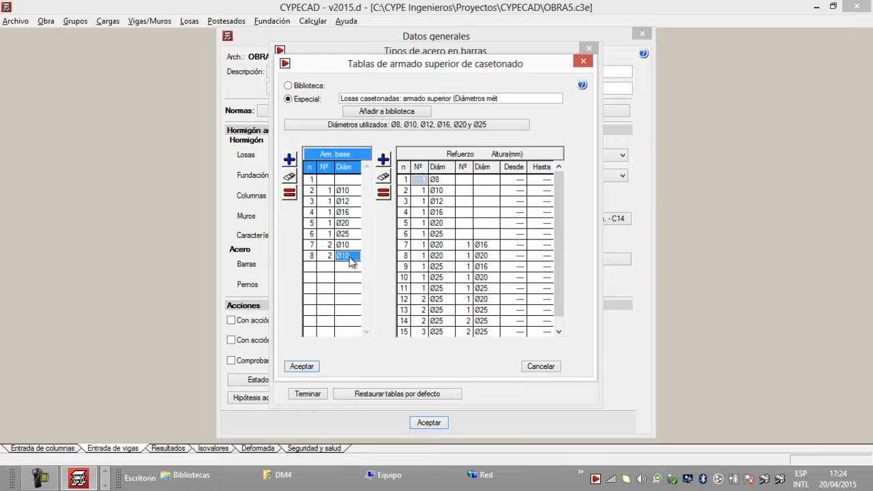
{"action": "left_click", "coordinate": [352, 256]}
{"action": "left_click", "coordinate": [343, 279]}
{"action": "left_click", "coordinate": [290, 192]}
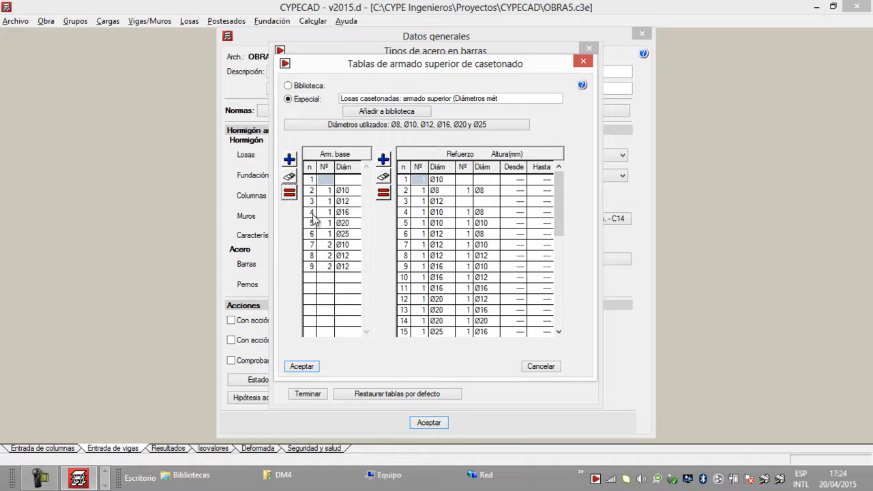
{"action": "double_click", "coordinate": [353, 269]}
{"action": "left_click", "coordinate": [352, 267]}
{"action": "left_click", "coordinate": [352, 267]}
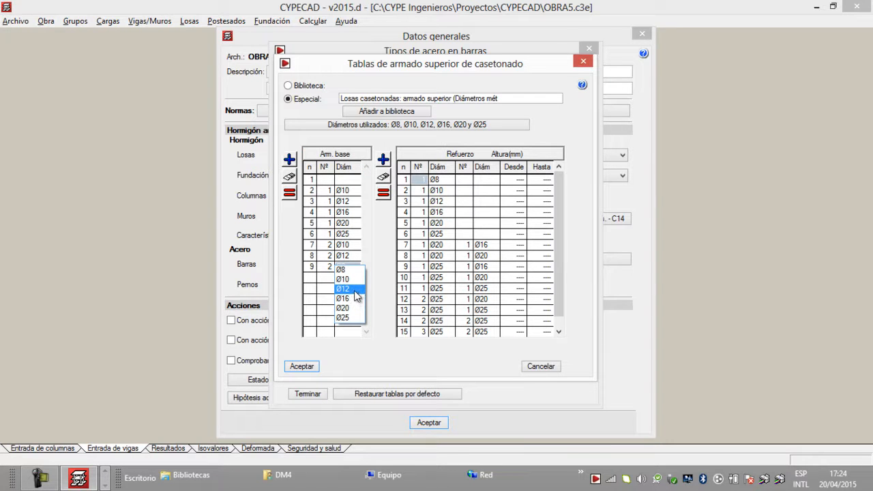
{"action": "left_click", "coordinate": [356, 299]}
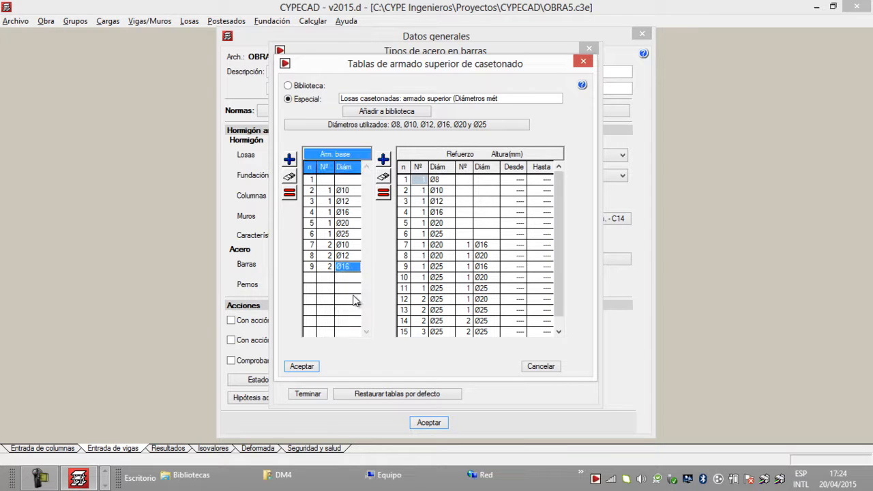
Step: Review the diameters used in the waffle slab upper table and the reinforcement for the two-bar Ø12 and Ø16 base rows
{"action": "left_click", "coordinate": [408, 127]}
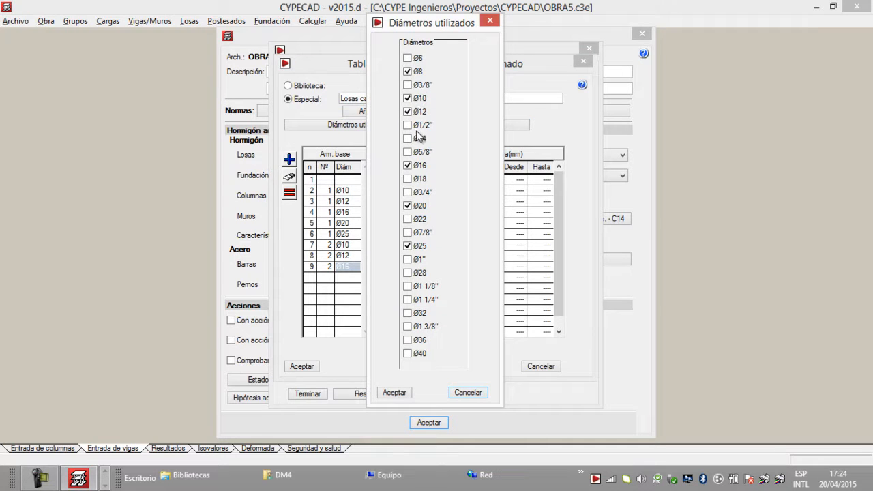
{"action": "left_click", "coordinate": [489, 21]}
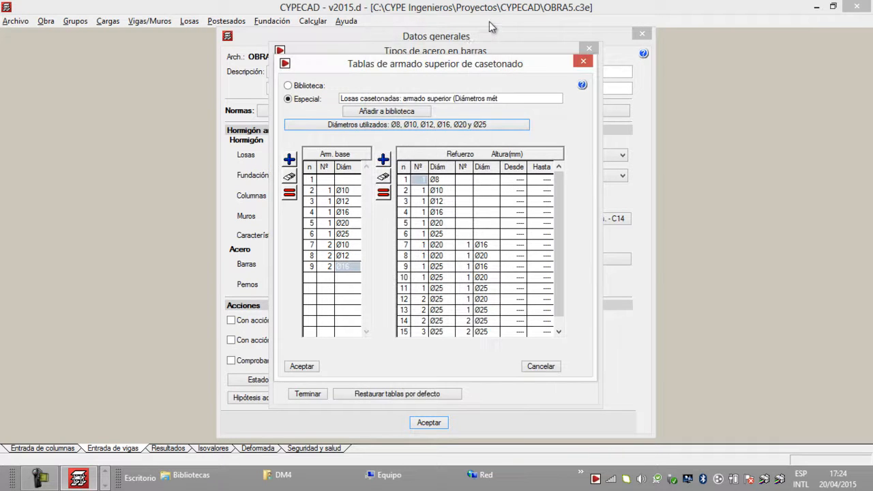
{"action": "left_click", "coordinate": [348, 255]}
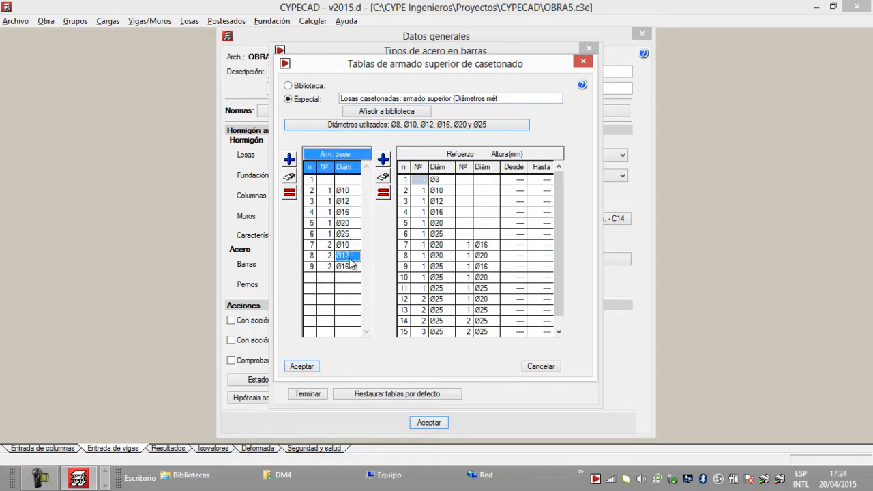
{"action": "left_click", "coordinate": [343, 268]}
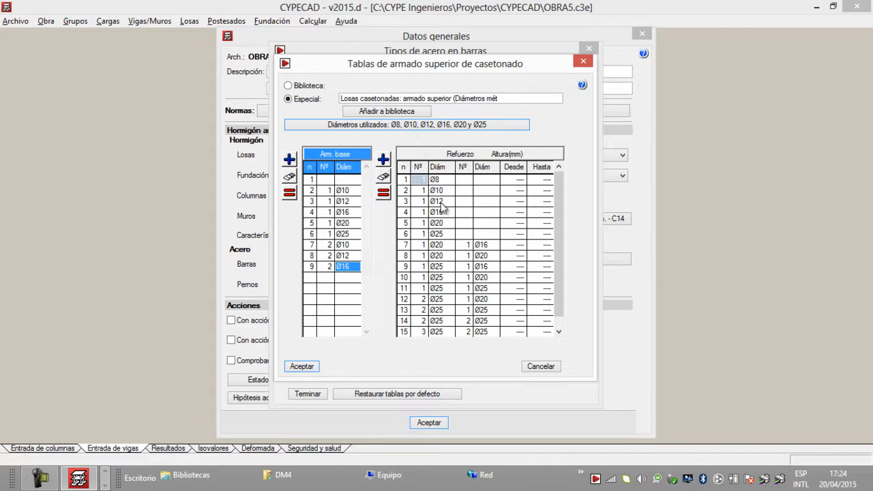
Step: Rename the waffle slab upper table as Losas casetonadas: armado superior EMV6, add it to the library and close the upper reinforcement tables
{"action": "left_click", "coordinate": [392, 114]}
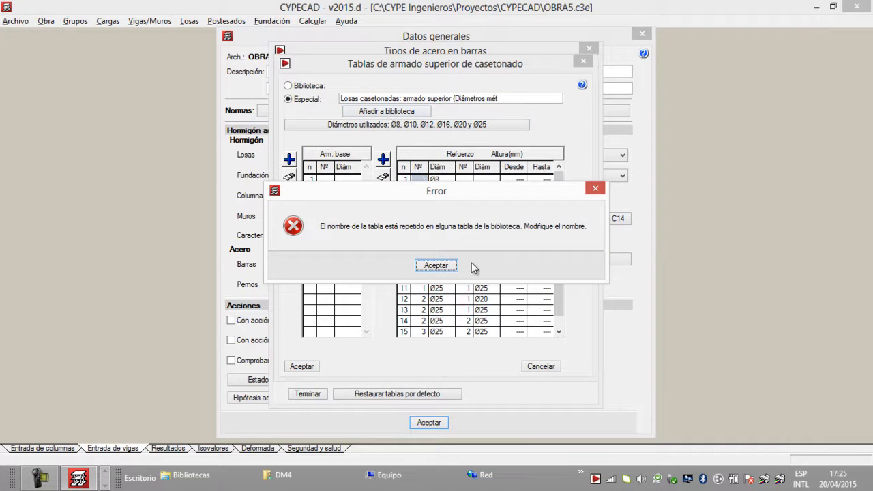
{"action": "left_click", "coordinate": [437, 265]}
{"action": "left_click", "coordinate": [504, 99]}
{"action": "left_click_drag", "start_coordinate": [506, 99], "coordinate": [453, 100]}
{"action": "key", "text": "BackSpace"}
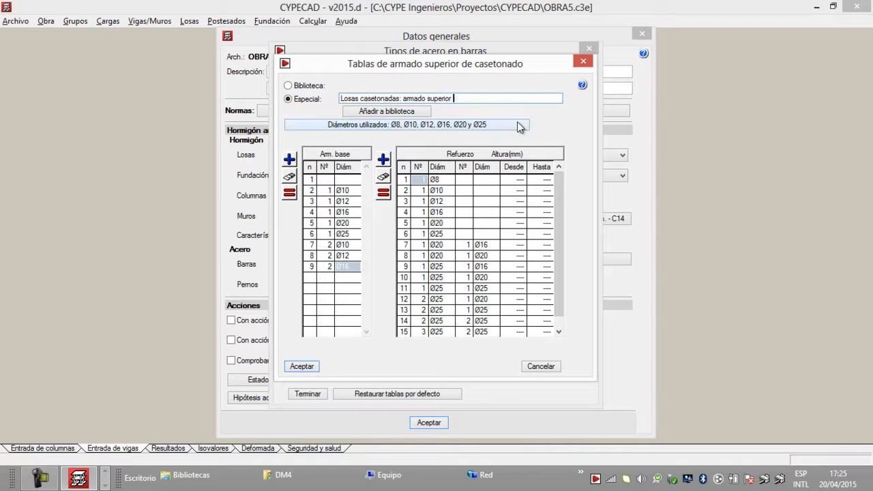
{"action": "type", "text": "EMV6"}
{"action": "left_click", "coordinate": [387, 113]}
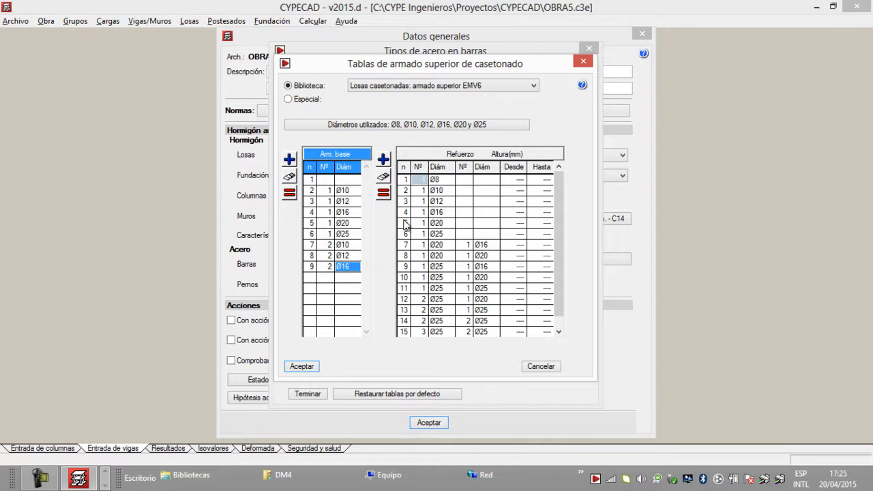
{"action": "left_click", "coordinate": [304, 367]}
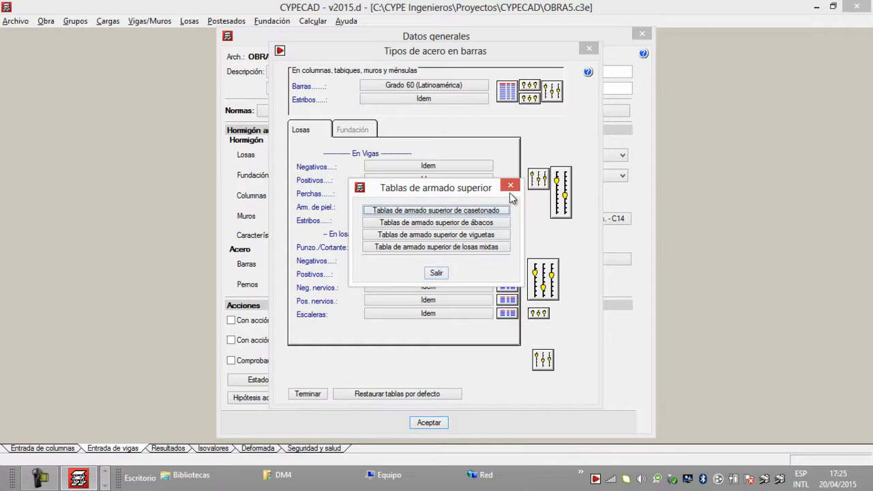
{"action": "left_click", "coordinate": [436, 273]}
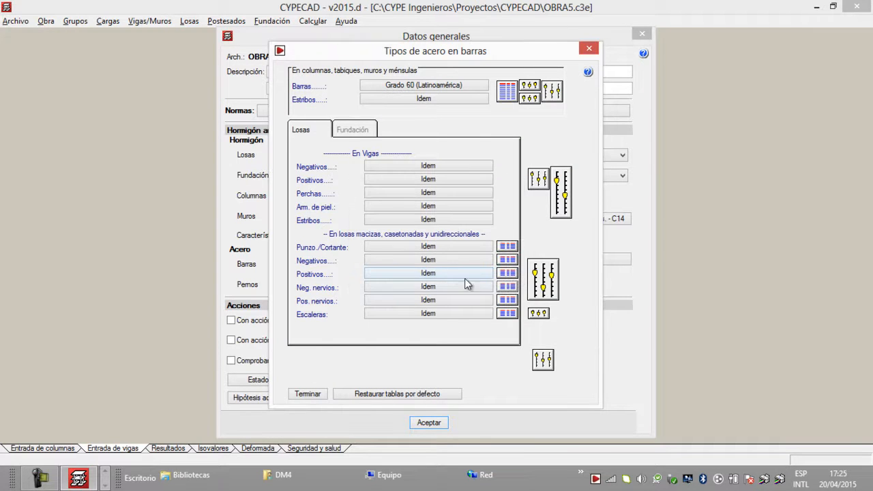
Step: Open the waffle slabs' lower reinforcement table for positive ribs and choose the library table Losas casetonadas: armado inferior (Diámetros métricos)
{"action": "left_click", "coordinate": [507, 301]}
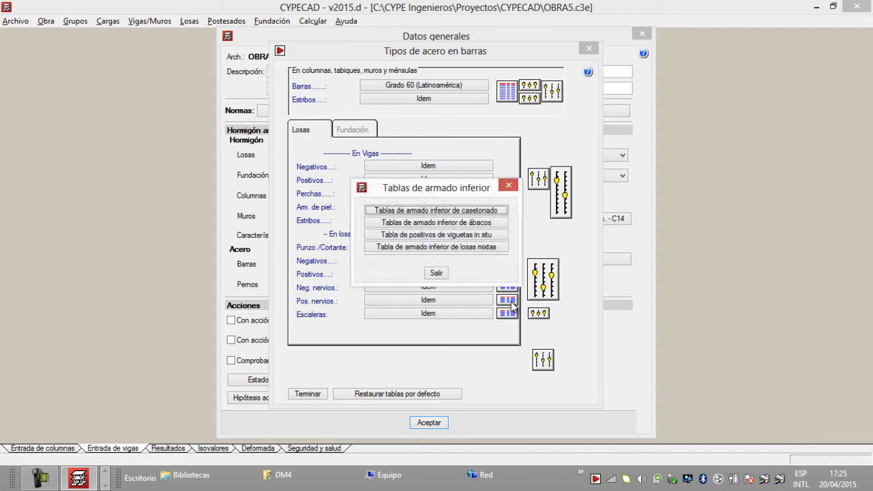
{"action": "left_click", "coordinate": [456, 212]}
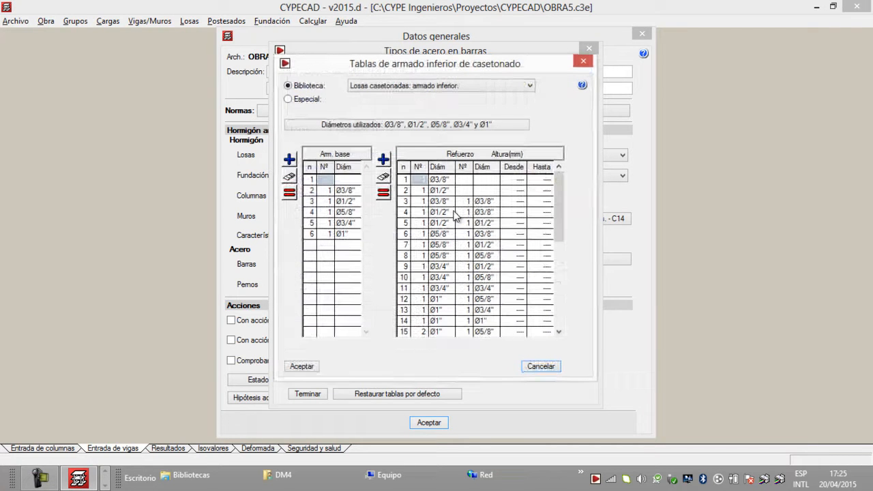
{"action": "left_click", "coordinate": [423, 86]}
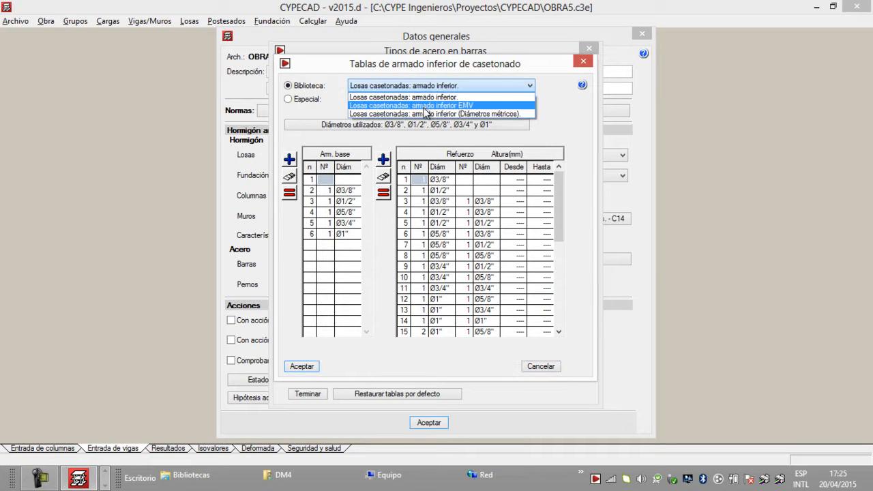
{"action": "left_click", "coordinate": [425, 114]}
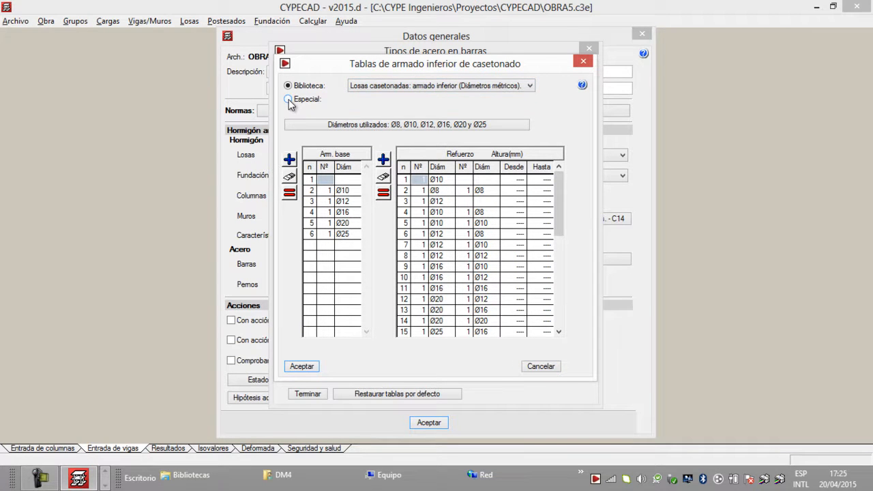
Step: Make the waffle slab lower table special, removing Ø8 from its used diameters and adding Ø14 and Ø22
{"action": "left_click", "coordinate": [289, 99]}
{"action": "left_click", "coordinate": [374, 127]}
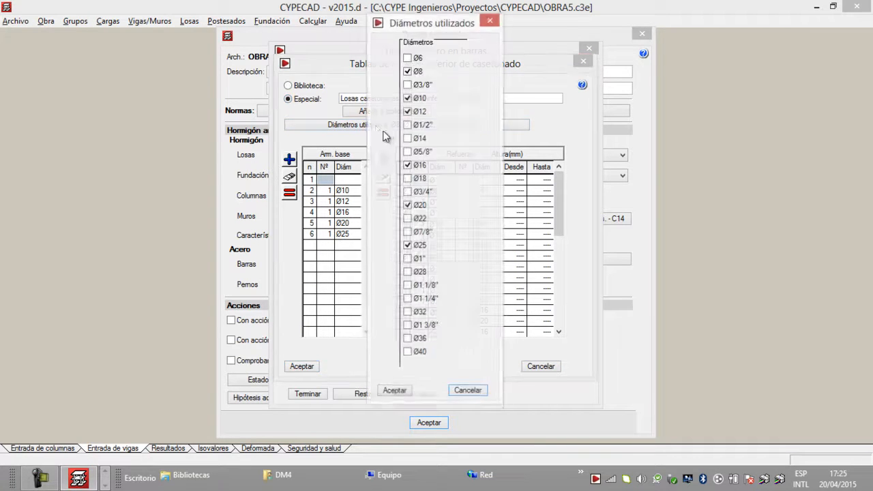
{"action": "left_click", "coordinate": [408, 71]}
{"action": "left_click", "coordinate": [409, 139]}
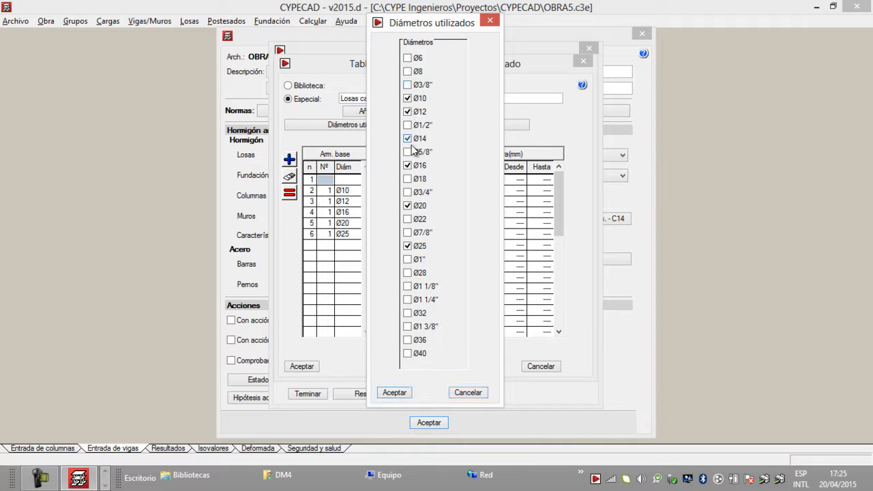
{"action": "left_click", "coordinate": [407, 219]}
{"action": "left_click", "coordinate": [400, 393]}
{"action": "left_click", "coordinate": [293, 268]}
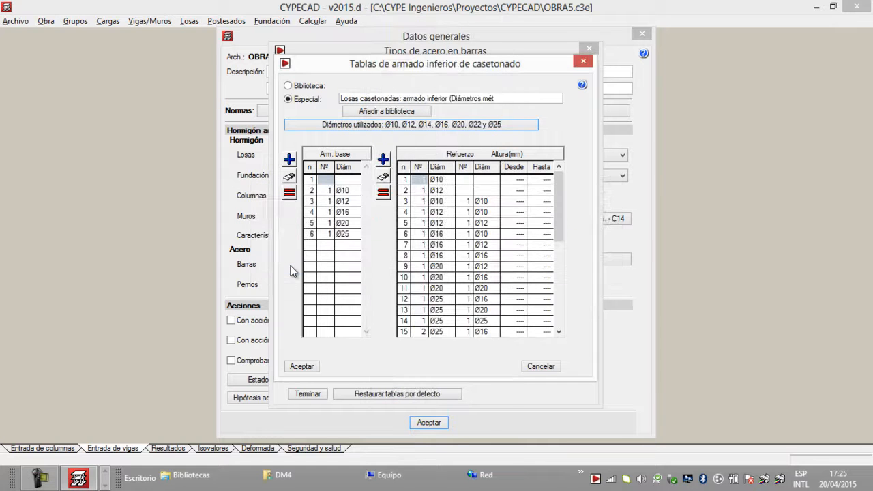
Step: Add a base reinforcement row of 2 Ø10 bars to the waffle slab lower table
{"action": "left_click", "coordinate": [348, 234]}
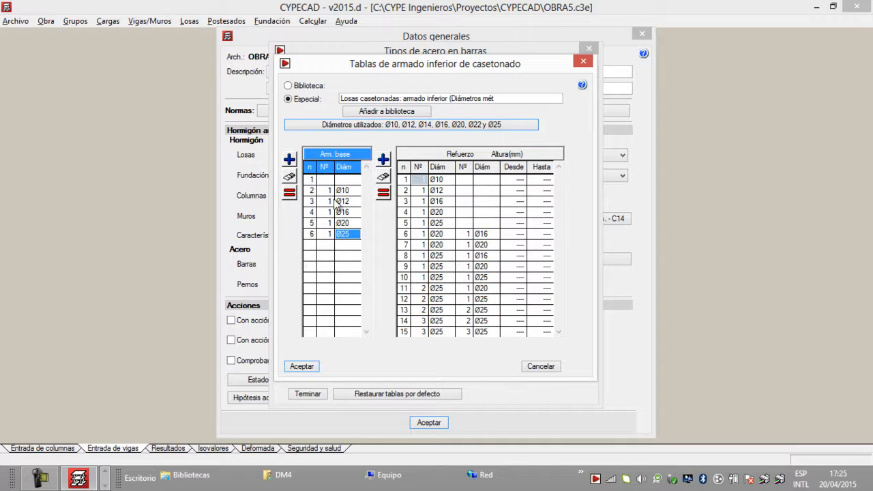
{"action": "left_click", "coordinate": [342, 191]}
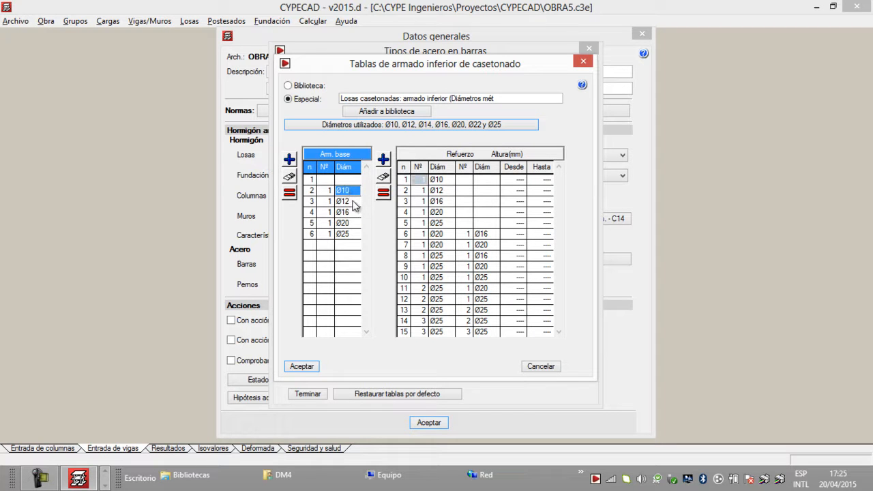
{"action": "left_click", "coordinate": [289, 193]}
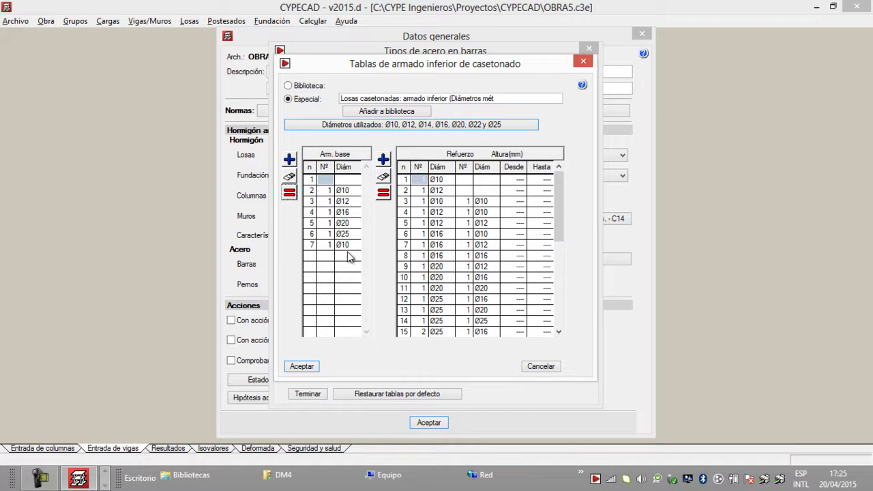
{"action": "left_click", "coordinate": [330, 245]}
{"action": "type", "text": "2"}
{"action": "left_click", "coordinate": [353, 247]}
{"action": "left_click", "coordinate": [355, 246]}
{"action": "left_click", "coordinate": [356, 258]}
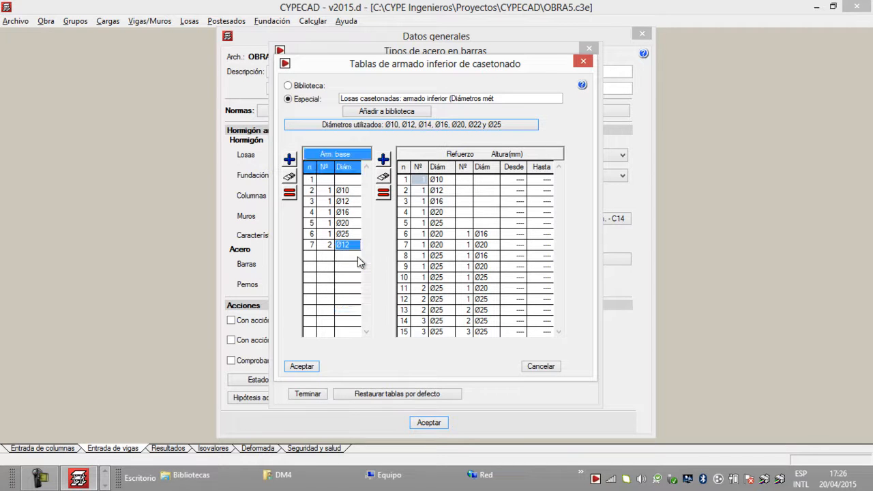
{"action": "left_click", "coordinate": [355, 246]}
{"action": "left_click", "coordinate": [356, 252]}
Step: Add three more base reinforcement rows to the waffle slab lower table: 2 Ø12, 2 Ø14 and 2 Ø16
{"action": "left_click", "coordinate": [289, 193]}
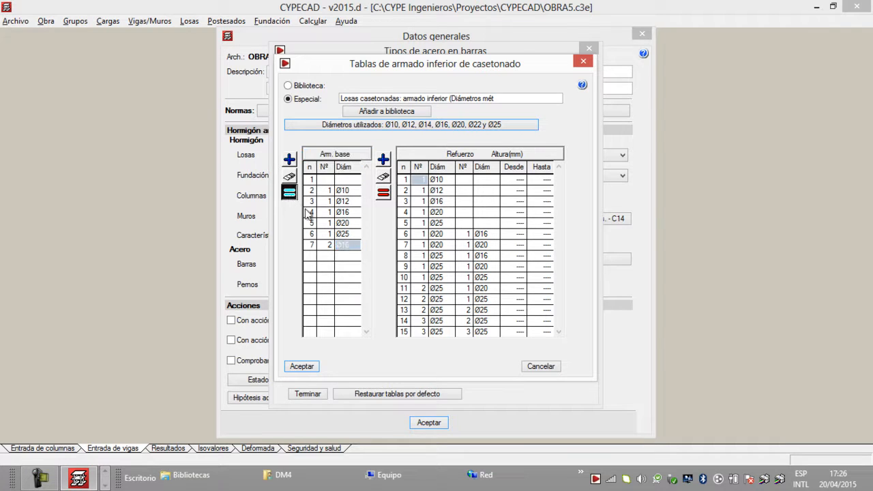
{"action": "left_click", "coordinate": [353, 255]}
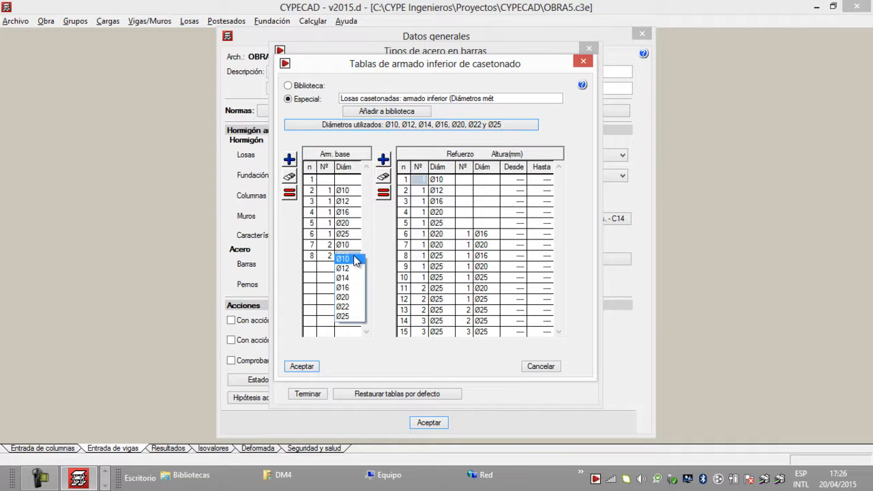
{"action": "left_click", "coordinate": [352, 269]}
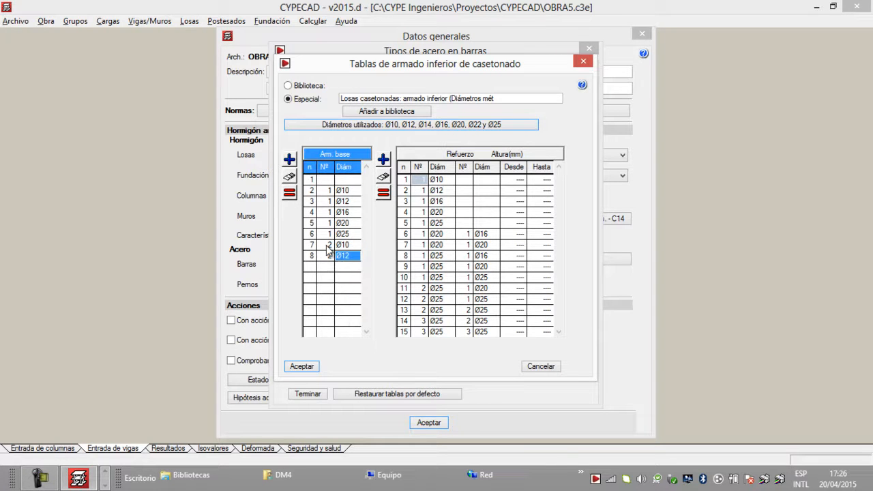
{"action": "left_click", "coordinate": [292, 196]}
{"action": "left_click", "coordinate": [351, 267]}
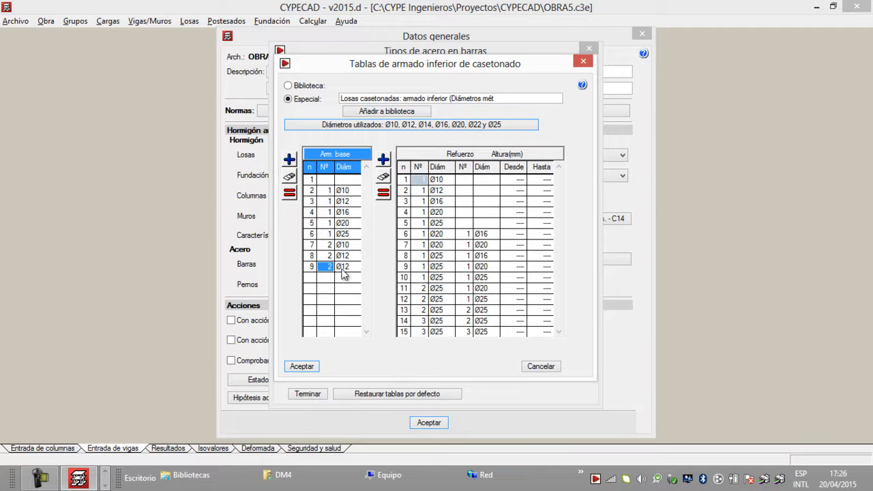
{"action": "left_click", "coordinate": [354, 295]}
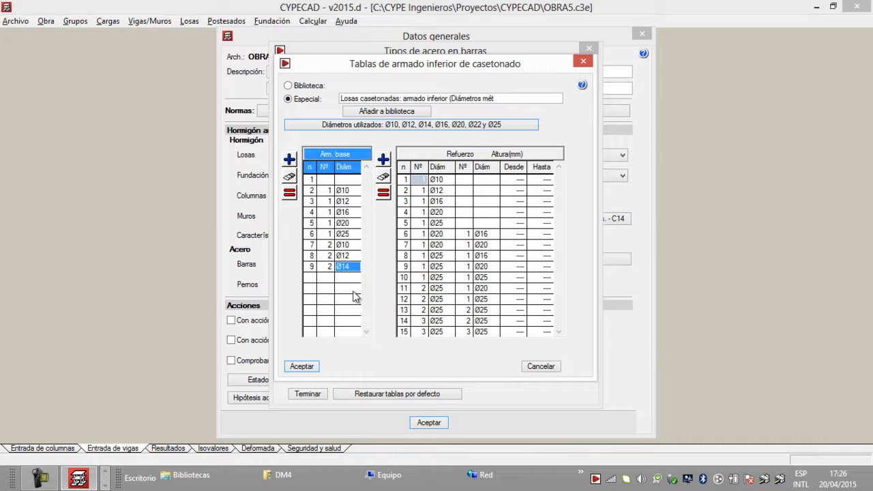
{"action": "left_click", "coordinate": [289, 194]}
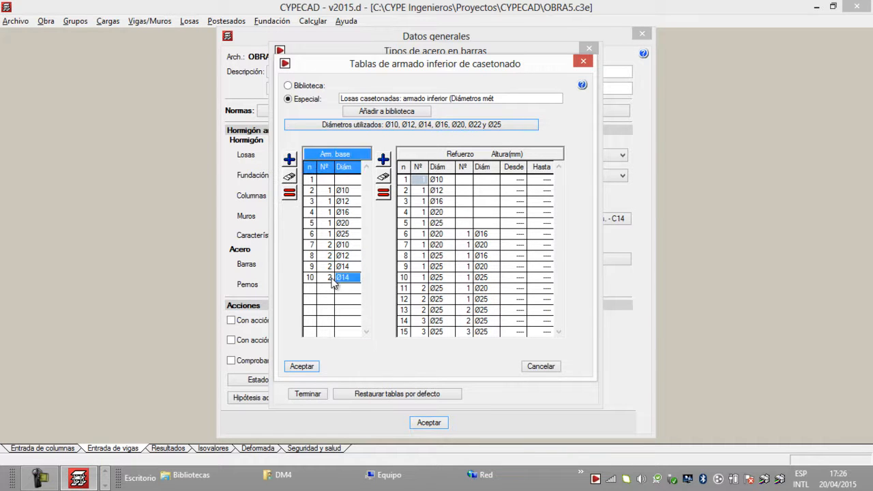
{"action": "left_click", "coordinate": [353, 278]}
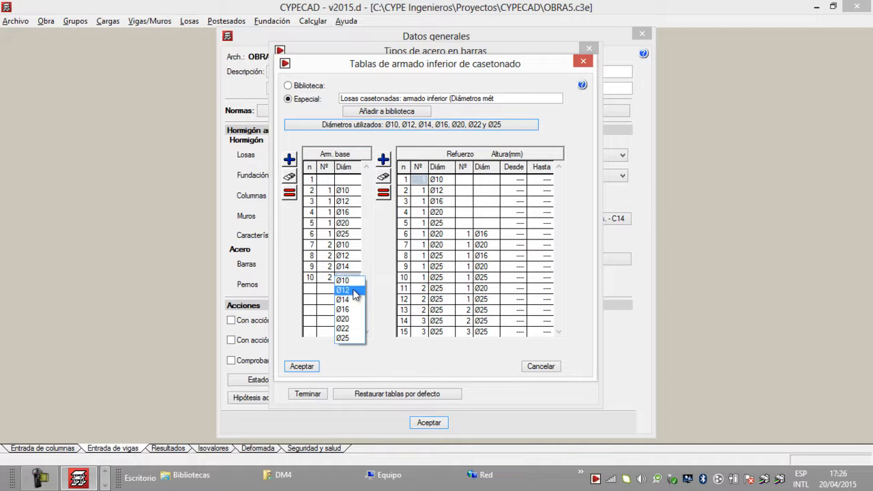
{"action": "left_click", "coordinate": [353, 310]}
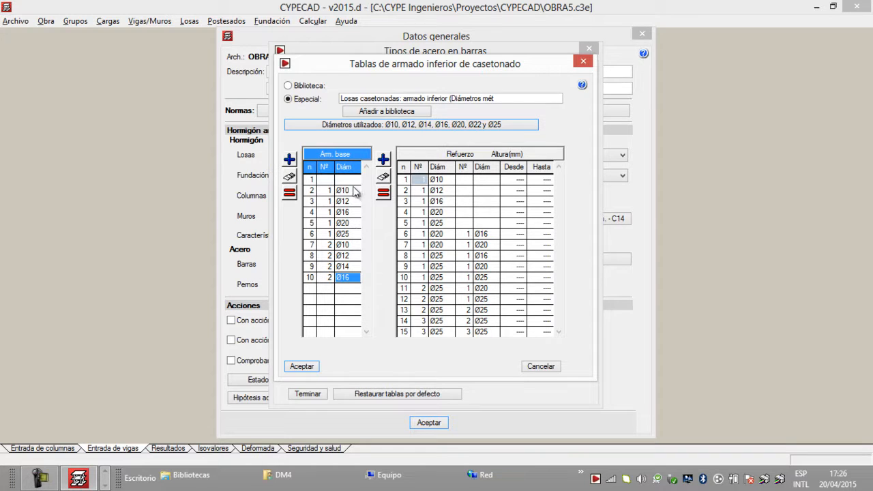
Step: Replace the metric suffix in the waffle slab lower table's name with EMV, add it to the library and close the lower reinforcement tables
{"action": "left_click_drag", "start_coordinate": [496, 100], "coordinate": [451, 103]}
{"action": "key", "text": "BackSpace"}
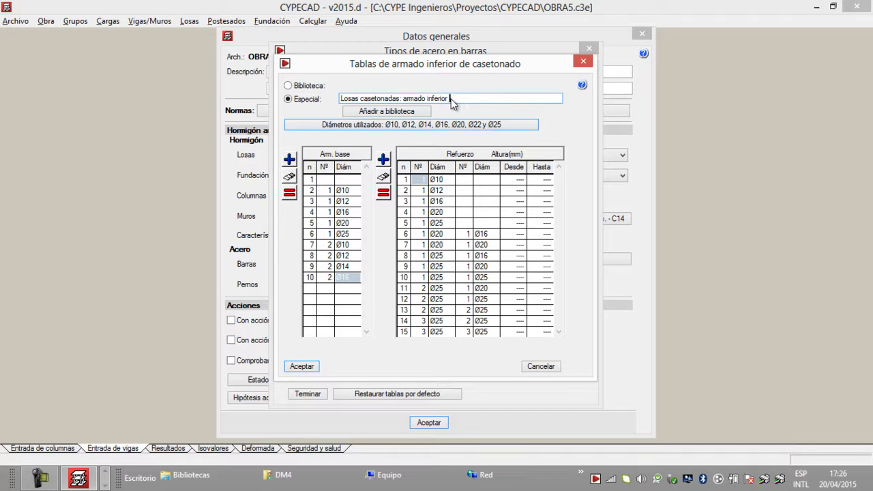
{"action": "type", "text": "EMV3"}
{"action": "left_click", "coordinate": [386, 112]}
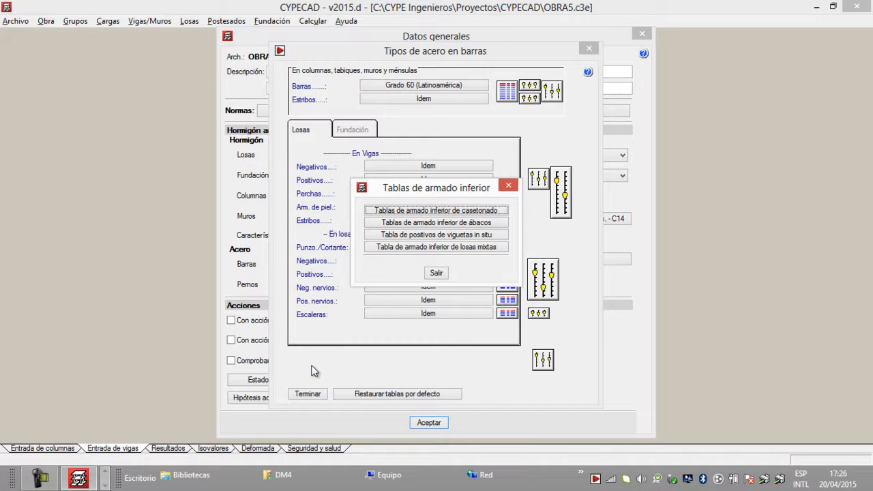
{"action": "left_click", "coordinate": [436, 272]}
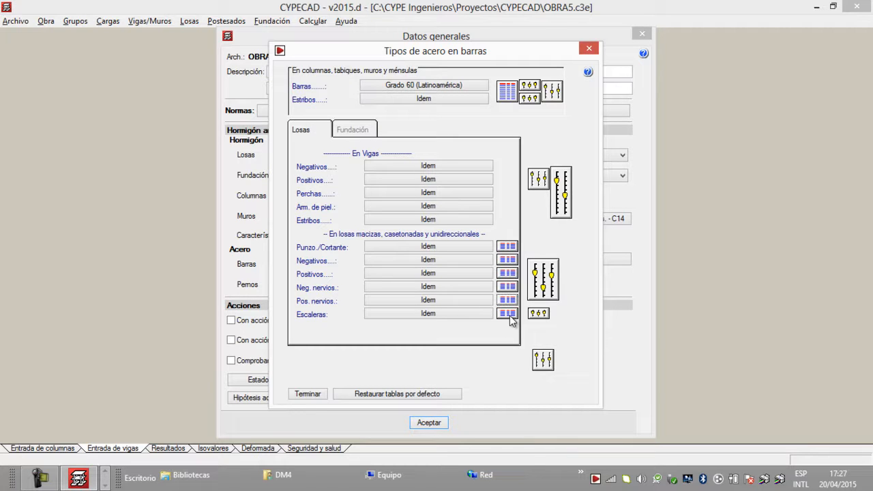
Step: Open the beam assembly reinforcement table for rectangular sections and examine its first and last pages
{"action": "left_click", "coordinate": [538, 180]}
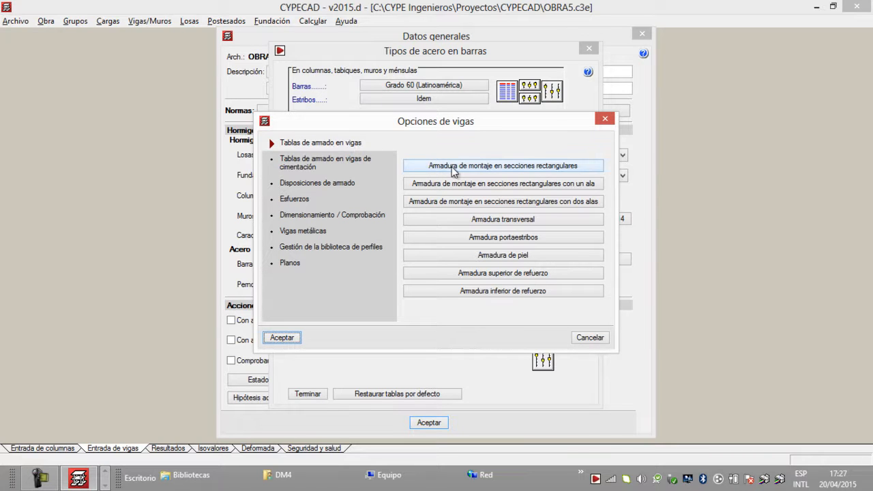
{"action": "left_click", "coordinate": [485, 169]}
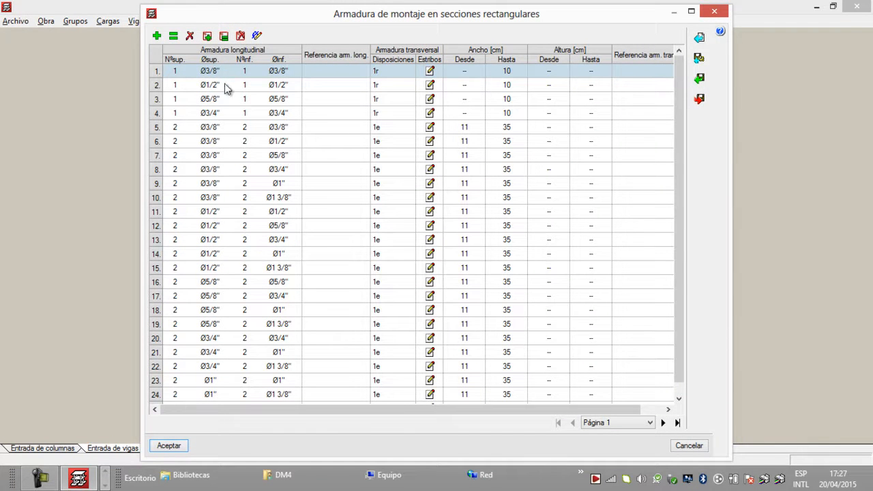
{"action": "left_click", "coordinate": [678, 423]}
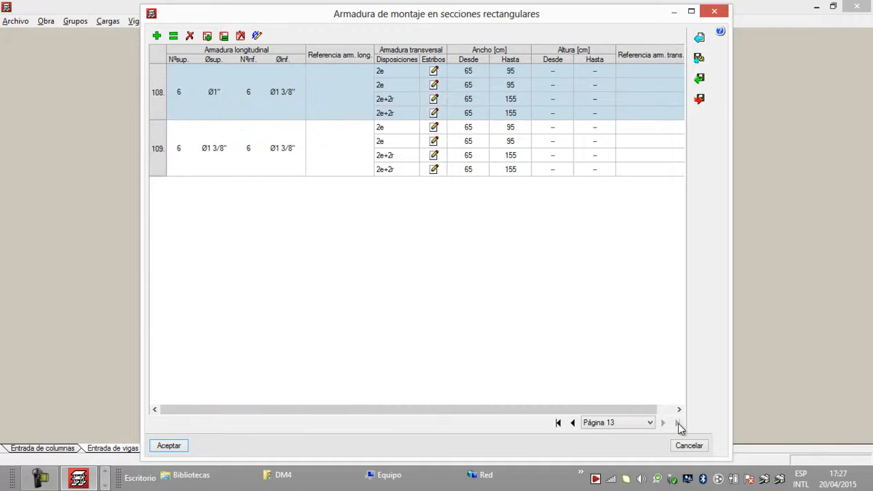
{"action": "left_click", "coordinate": [558, 423]}
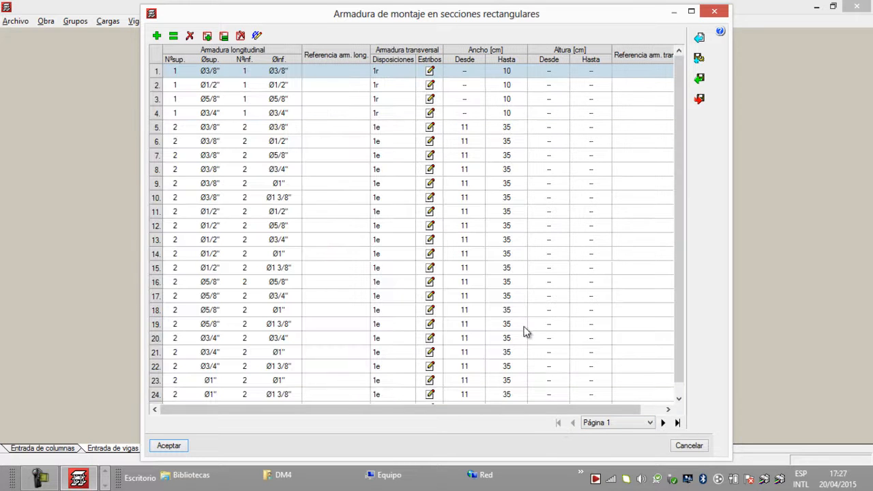
Step: Switch to the desktop and open the tablas de armado folder to examine the beam table files available for import
{"action": "left_click", "coordinate": [701, 81]}
{"action": "left_click", "coordinate": [868, 483]}
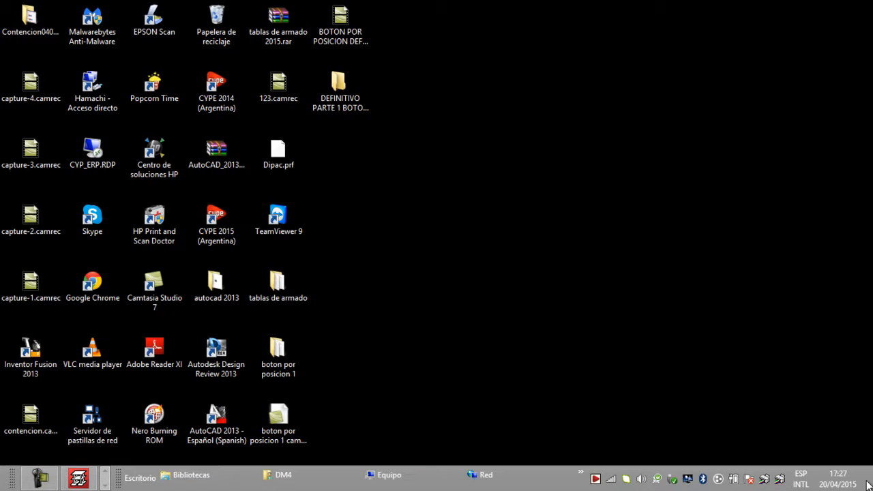
{"action": "left_click", "coordinate": [283, 25]}
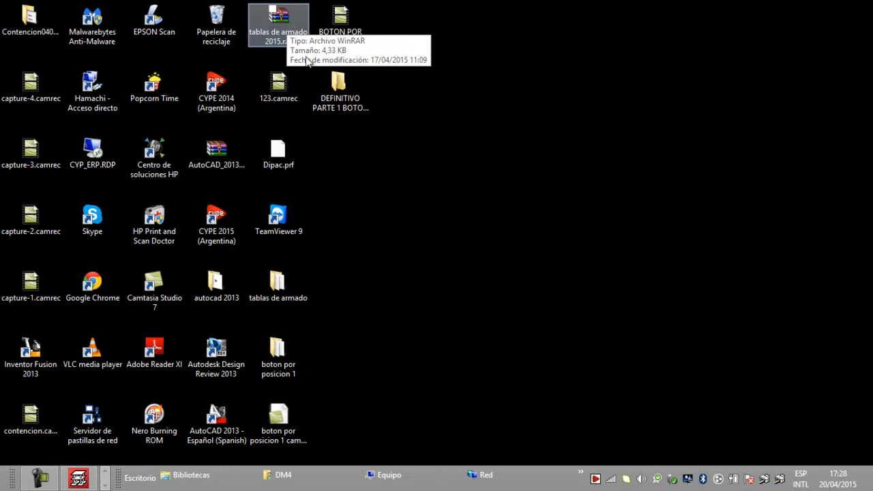
{"action": "double_click", "coordinate": [282, 281]}
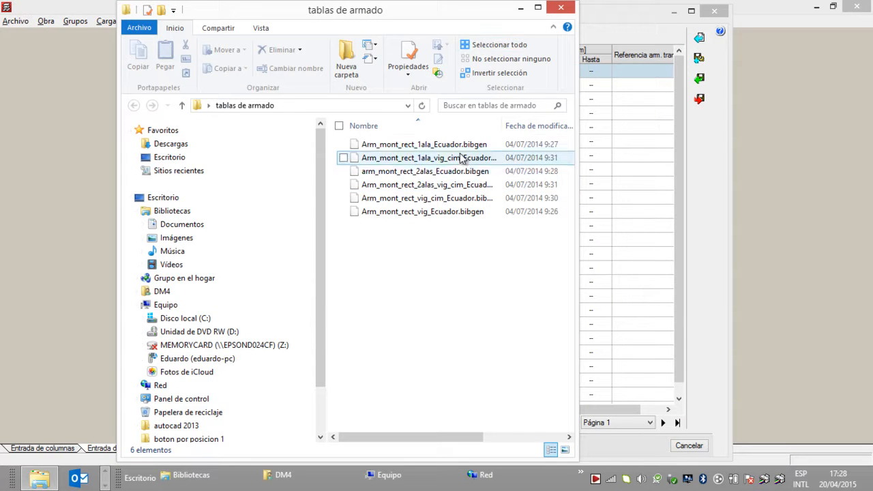
Step: Open the import settings of the rectangular-section assembly table and copy its working directory path
{"action": "left_click", "coordinate": [521, 10]}
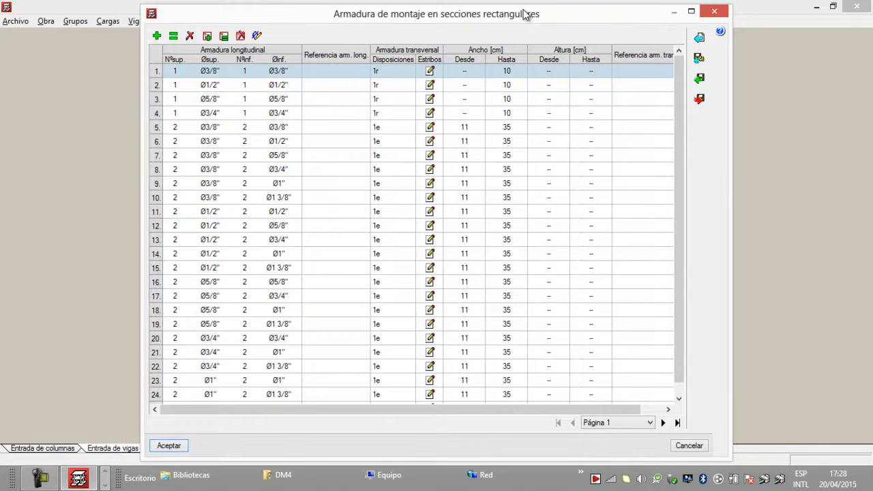
{"action": "left_click", "coordinate": [701, 80]}
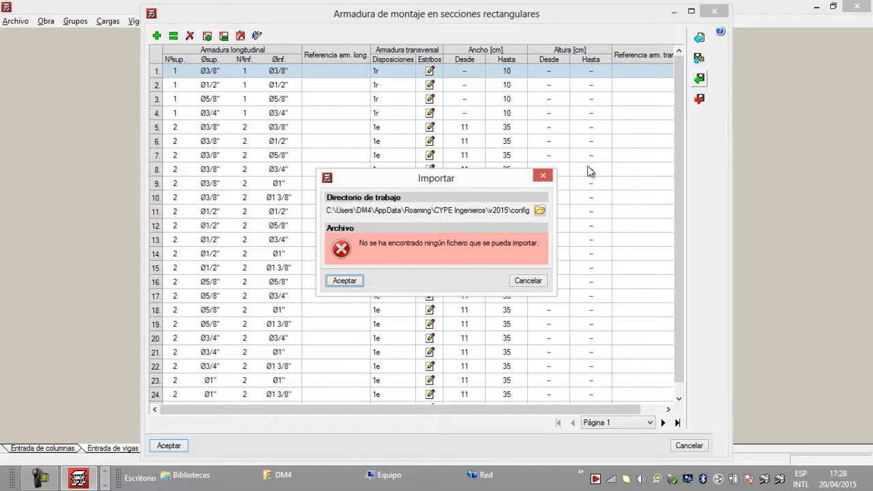
{"action": "left_click", "coordinate": [540, 210]}
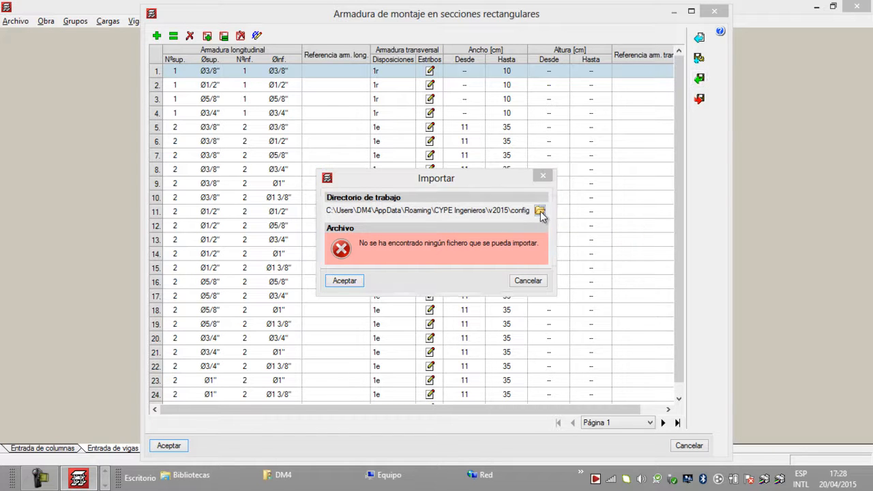
{"action": "left_click_drag", "start_coordinate": [520, 228], "coordinate": [303, 232]}
{"action": "right_click", "coordinate": [315, 226]}
{"action": "left_click", "coordinate": [373, 271]}
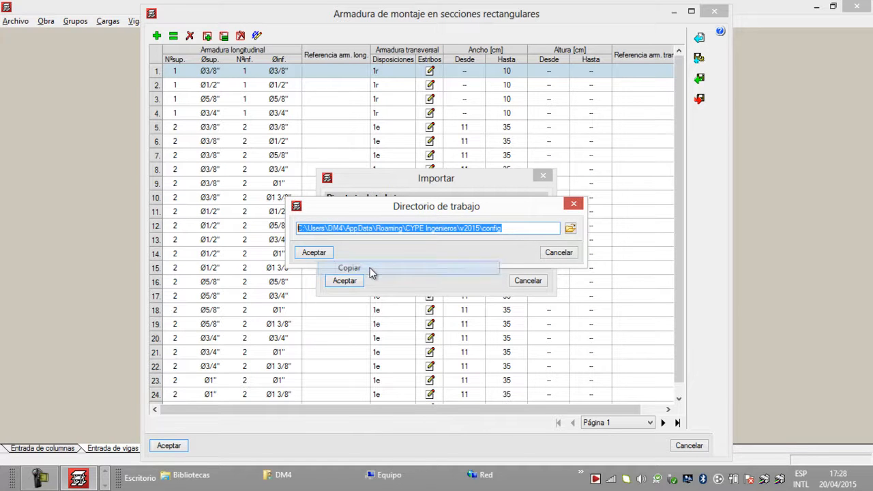
Step: Switch to File Explorer and go to the copied CYPE Ingenieros\v2015\config path
{"action": "left_click", "coordinate": [104, 485]}
{"action": "left_click", "coordinate": [104, 485]}
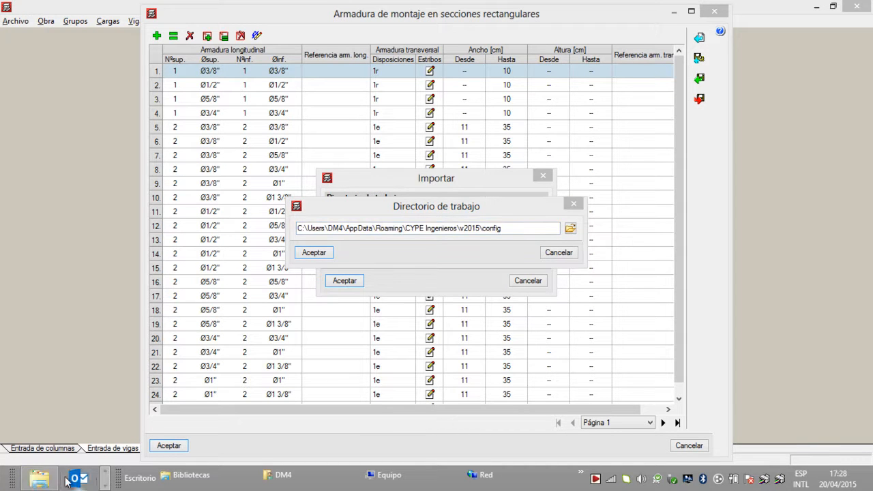
{"action": "left_click", "coordinate": [40, 480]}
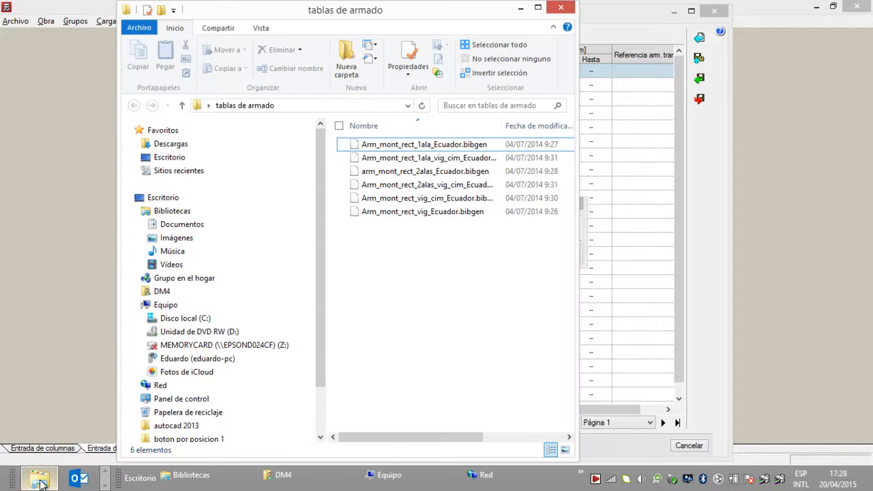
{"action": "left_click", "coordinate": [538, 10]}
{"action": "left_click", "coordinate": [200, 100]}
{"action": "key", "text": "BackSpace"}
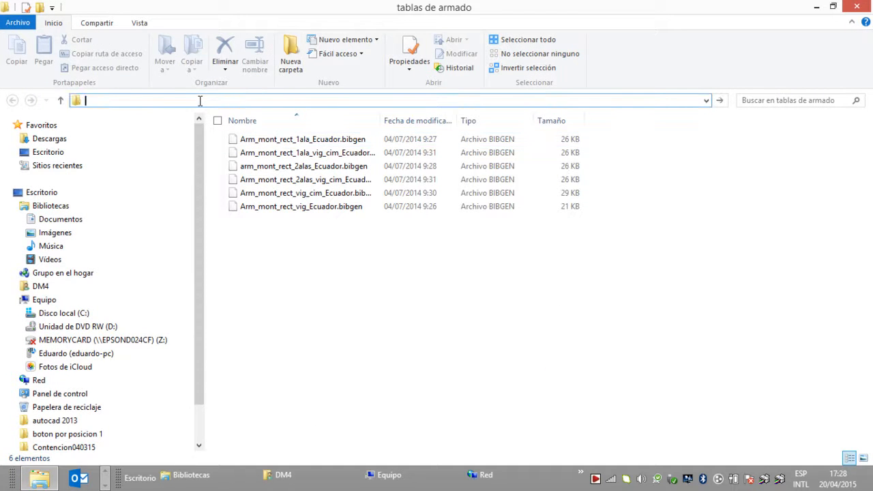
{"action": "key", "text": "ctrl+v"}
{"action": "key", "text": "Return"}
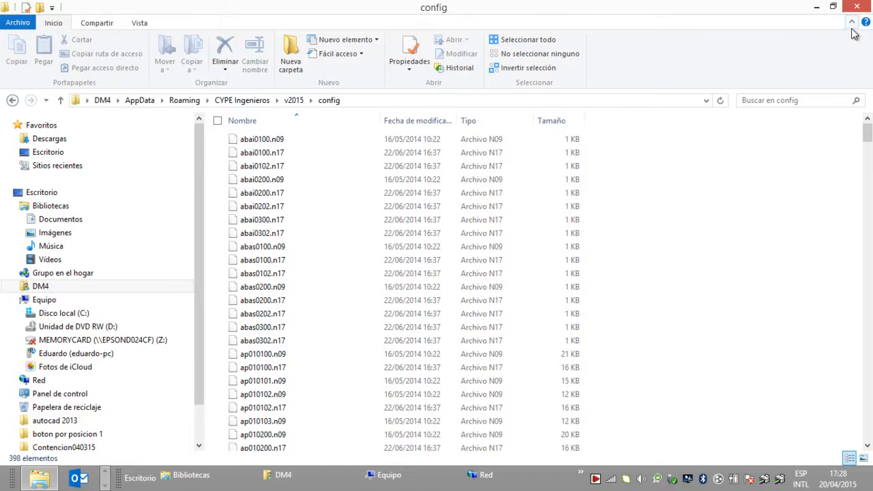
{"action": "left_click", "coordinate": [833, 7]}
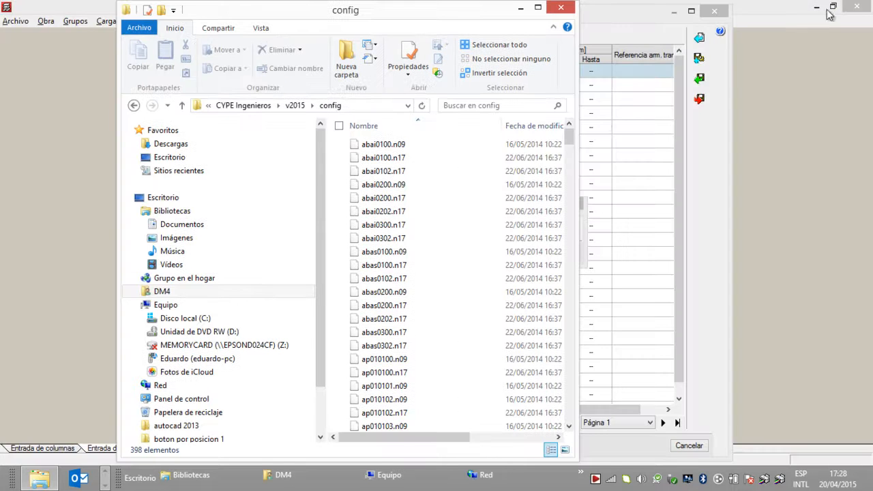
Step: Open the tablas de armado folder from the desktop and copy all six Ecuador .bibgen files
{"action": "left_click", "coordinate": [869, 480]}
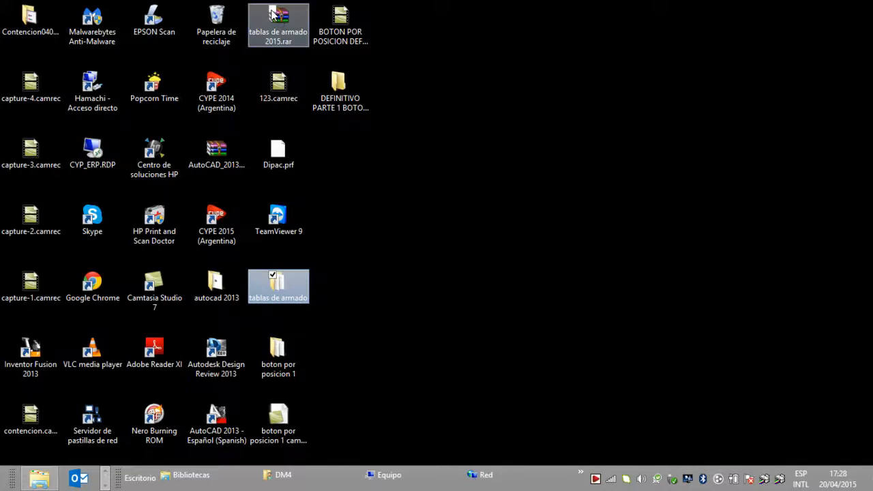
{"action": "left_click", "coordinate": [431, 142]}
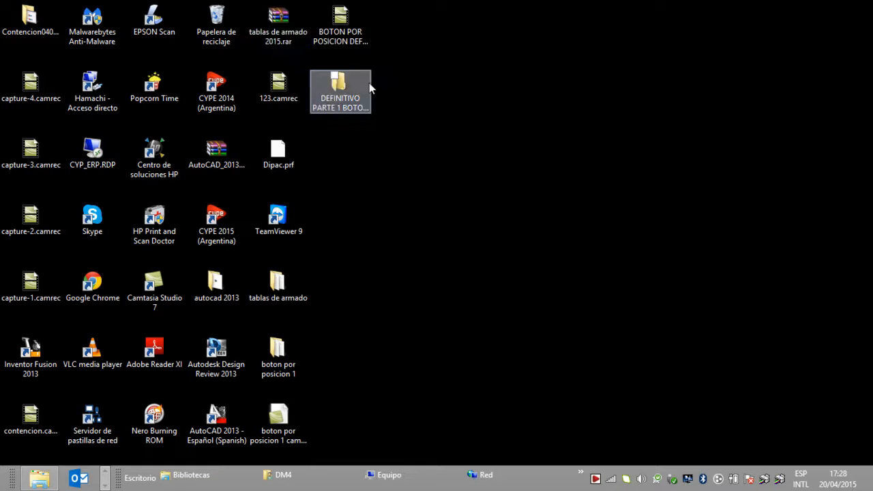
{"action": "right_click", "coordinate": [283, 23]}
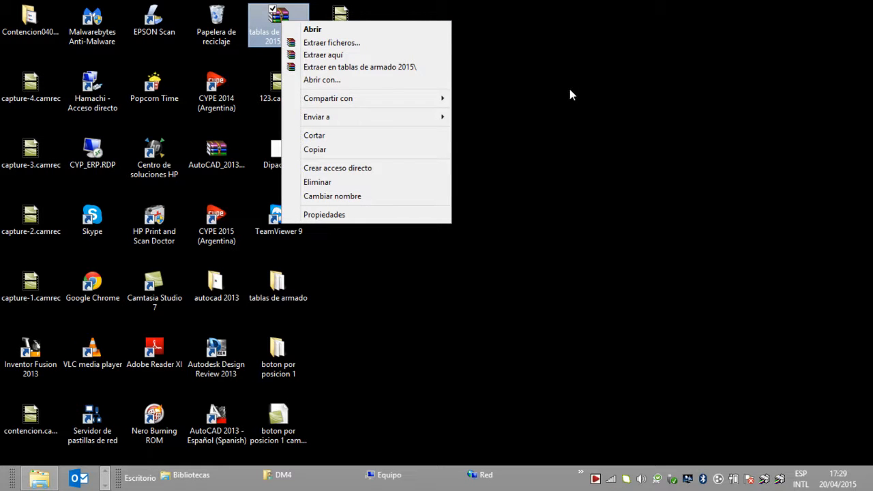
{"action": "left_click", "coordinate": [508, 76]}
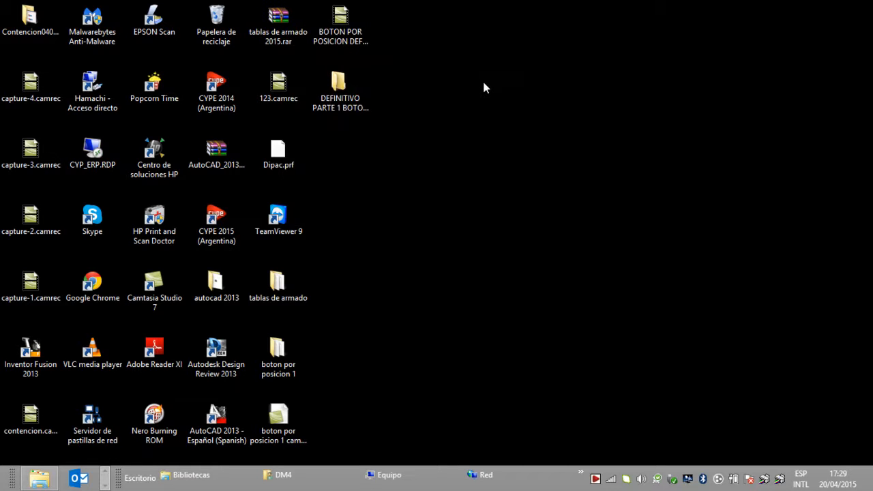
{"action": "double_click", "coordinate": [277, 285]}
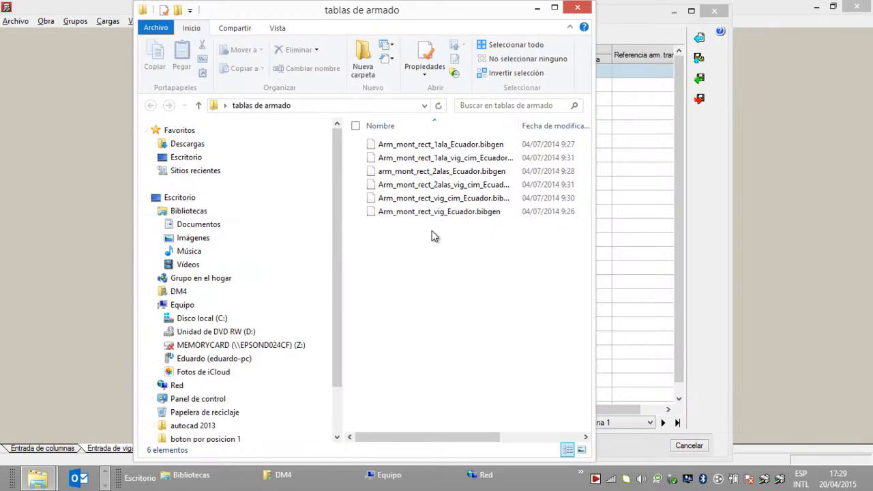
{"action": "left_click_drag", "start_coordinate": [436, 225], "coordinate": [425, 144]}
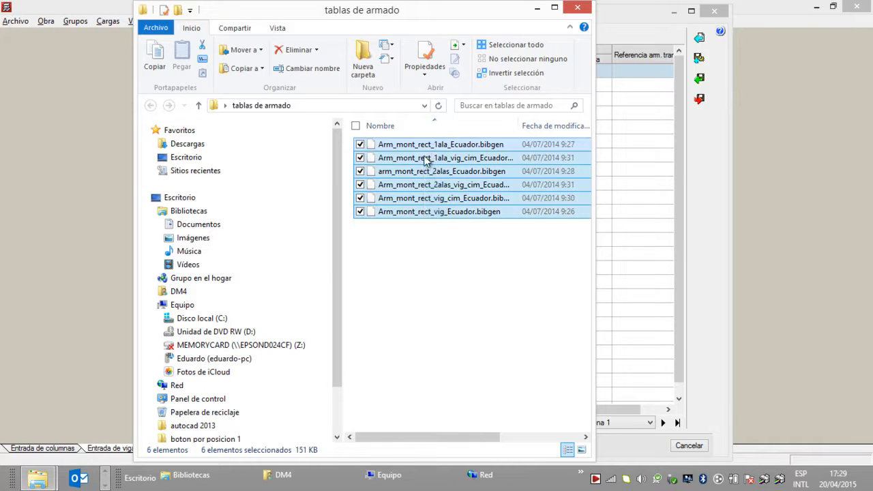
{"action": "right_click", "coordinate": [424, 166]}
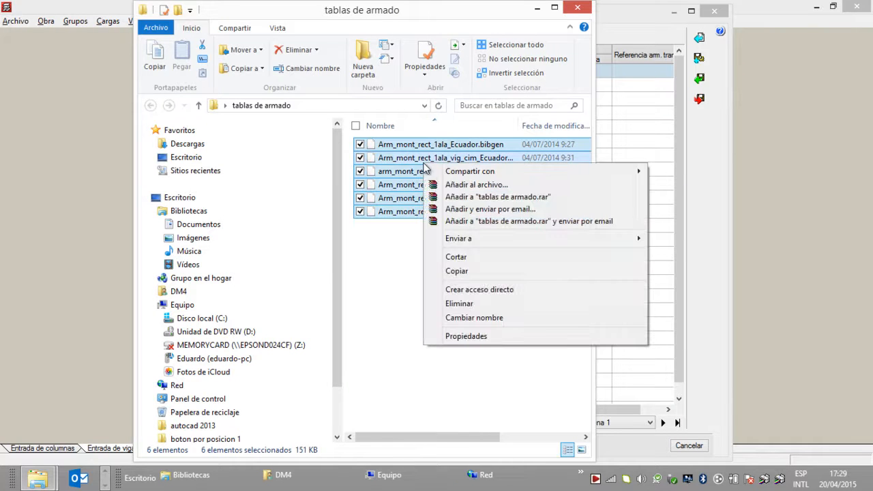
{"action": "left_click", "coordinate": [469, 269]}
Step: Paste the copied .bibgen files into the v2015 config folder and close both Explorer windows
{"action": "left_click", "coordinate": [38, 480]}
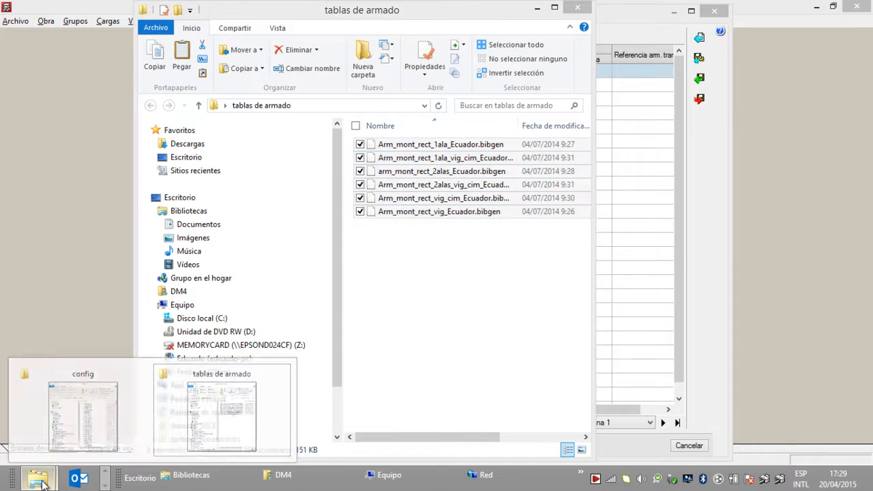
{"action": "left_click", "coordinate": [62, 420]}
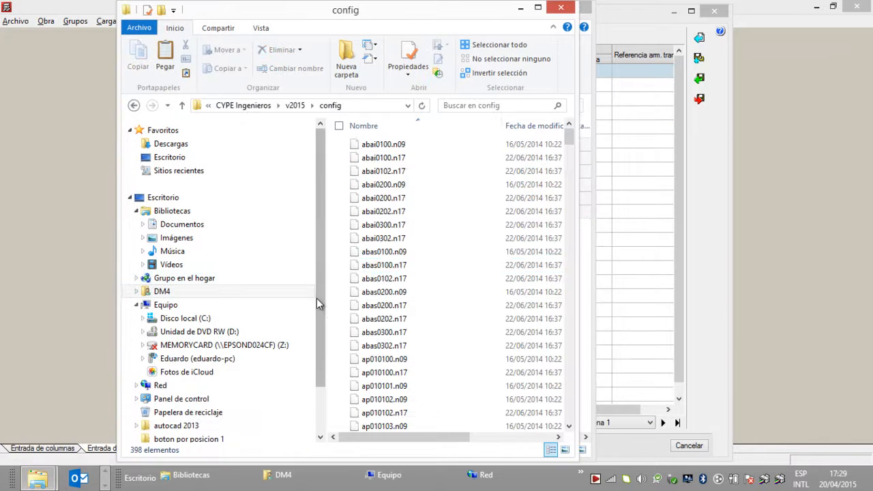
{"action": "right_click", "coordinate": [343, 319]}
{"action": "left_click", "coordinate": [372, 216]}
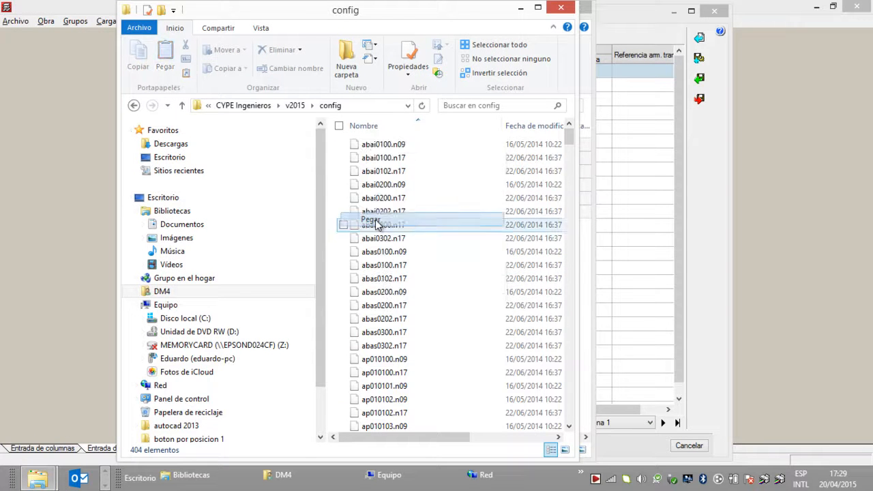
{"action": "left_click_drag", "start_coordinate": [569, 158], "coordinate": [572, 175]}
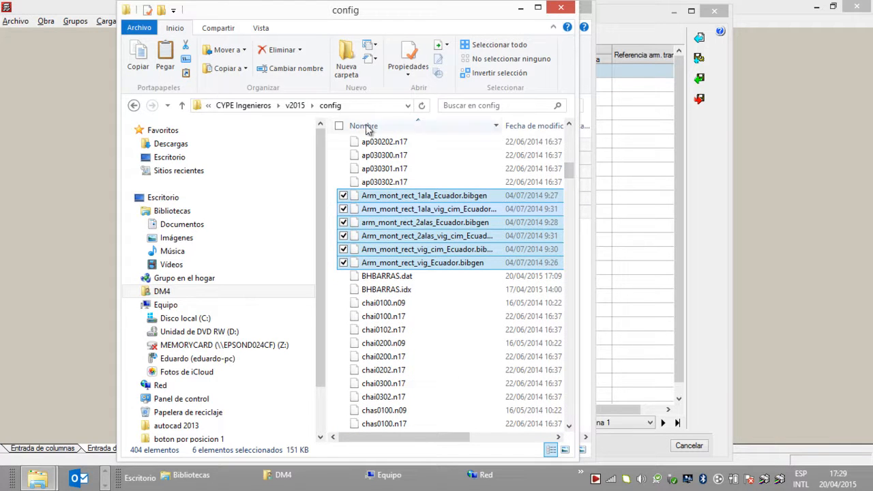
{"action": "left_click", "coordinate": [356, 151]}
{"action": "left_click", "coordinate": [569, 11]}
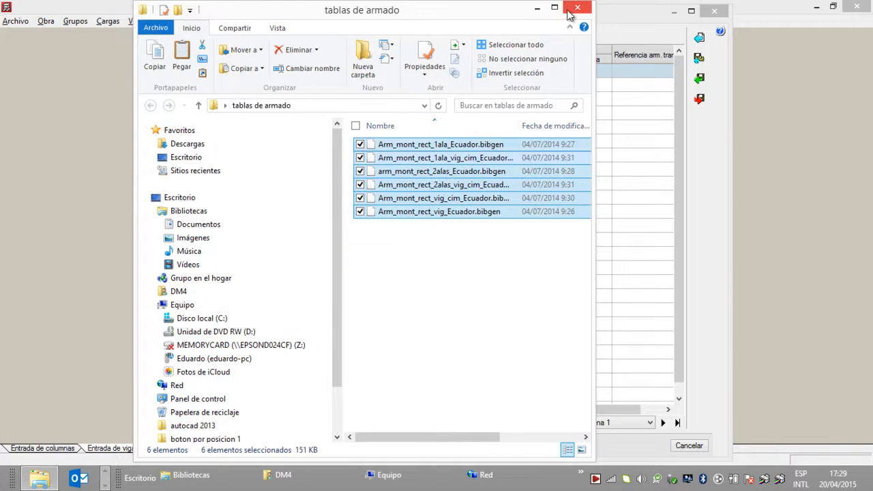
{"action": "left_click", "coordinate": [574, 10]}
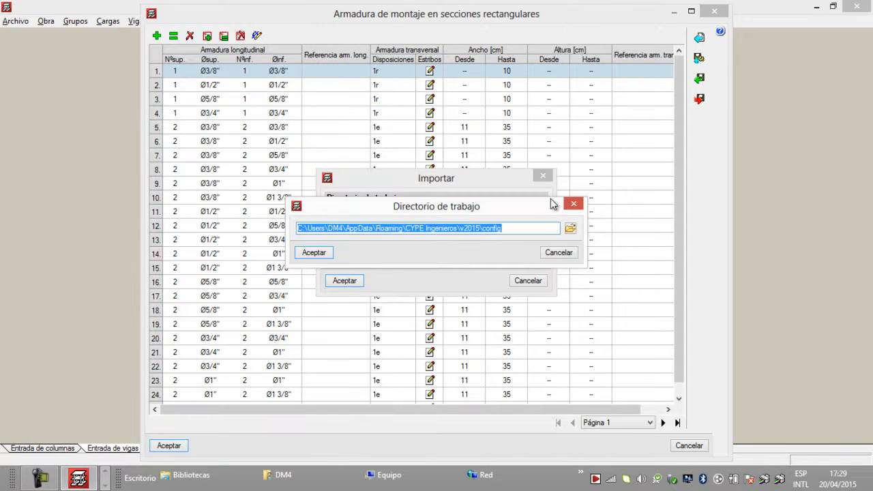
Step: Import Arm_mont_rect_vig_Ecuador.bibgen into the rectangular-section assembly table, mark it as initial values for new jobs and accept
{"action": "left_click", "coordinate": [571, 206]}
{"action": "left_click", "coordinate": [543, 176]}
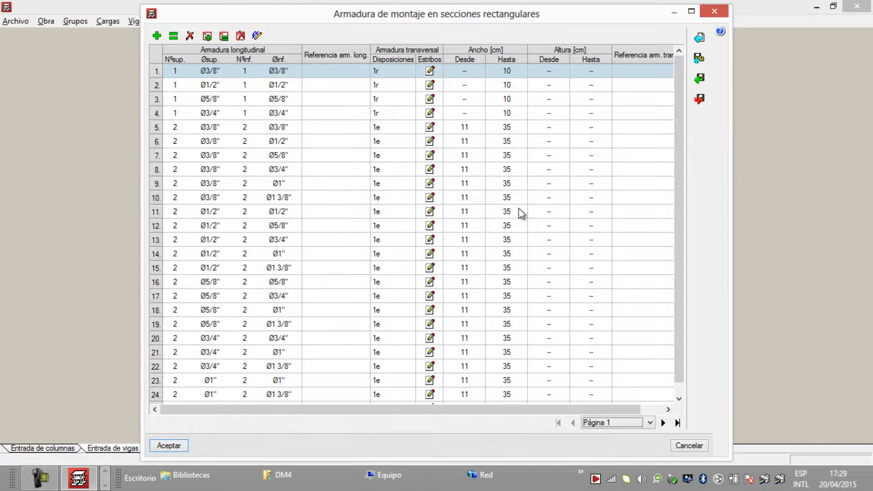
{"action": "left_click", "coordinate": [698, 81]}
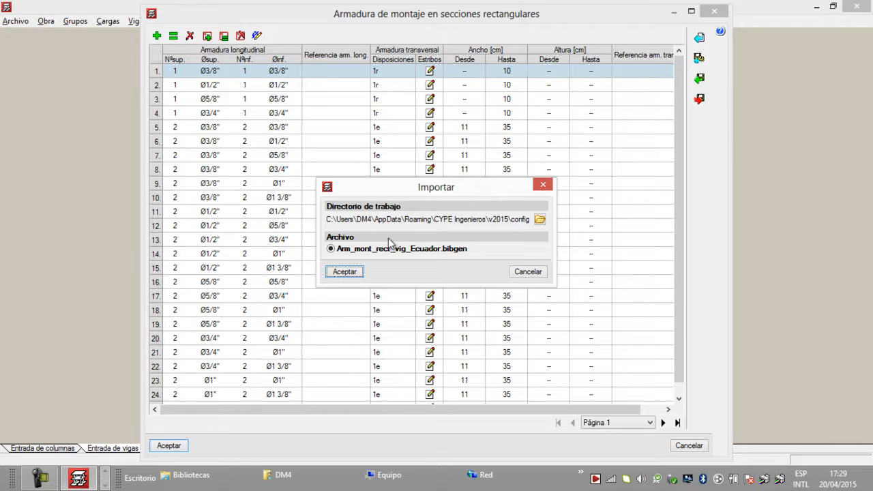
{"action": "left_click", "coordinate": [354, 276]}
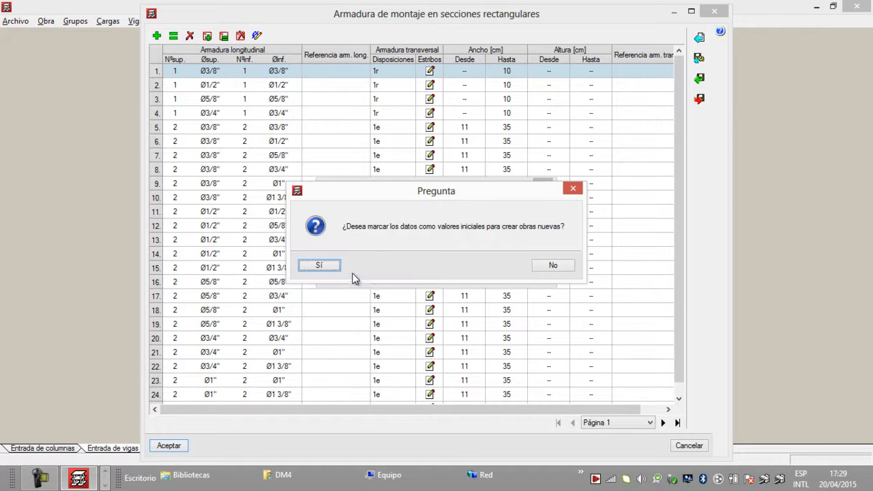
{"action": "left_click", "coordinate": [323, 265]}
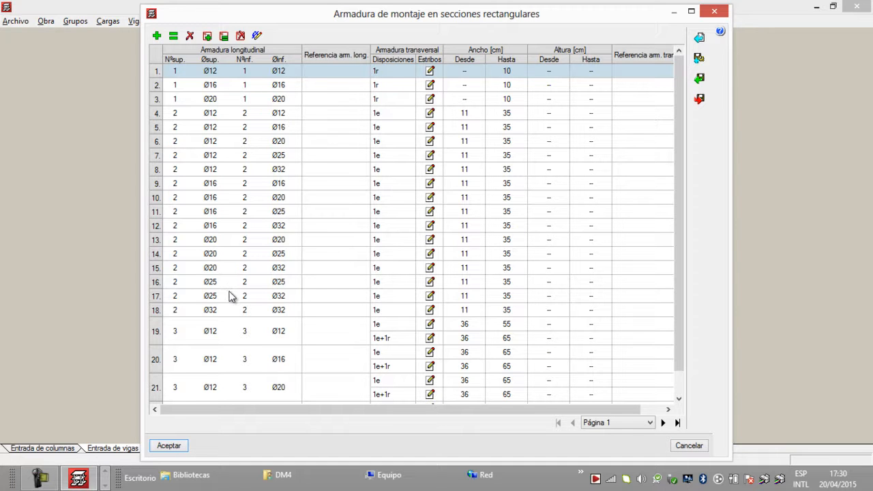
{"action": "left_click", "coordinate": [170, 445]}
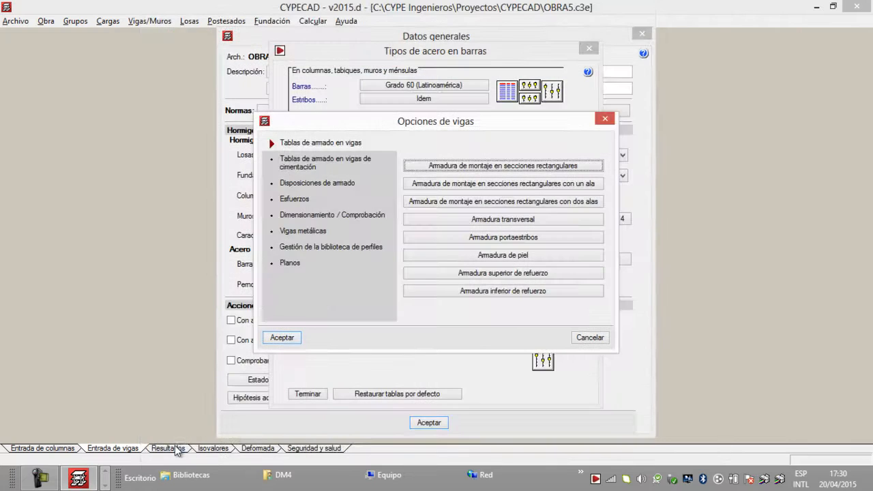
Step: Import Arm_mont_rect_1ala_Ecuador.bibgen into the one-flange rectangular section assembly table, mark it as initial values for new jobs and accept
{"action": "left_click", "coordinate": [459, 189]}
{"action": "left_click", "coordinate": [804, 78]}
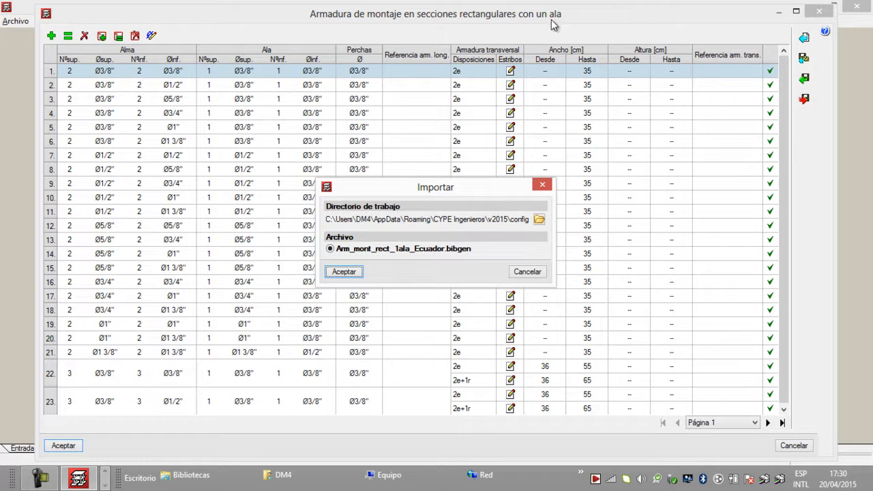
{"action": "left_click", "coordinate": [343, 272]}
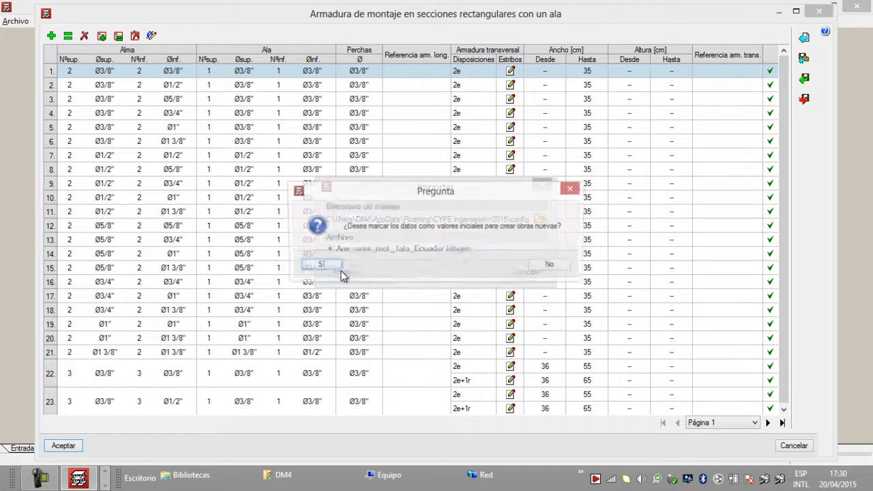
{"action": "left_click", "coordinate": [330, 267]}
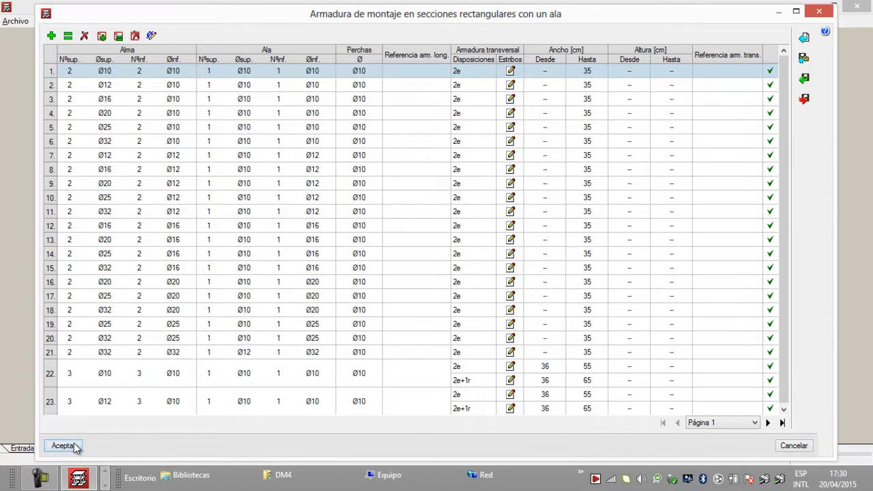
{"action": "left_click", "coordinate": [75, 446]}
Step: Import arm_mont_rect_2alas_Ecuador.bibgen into the two-flange rectangular section assembly table, mark it as initial values for new jobs and accept
{"action": "left_click", "coordinate": [480, 203]}
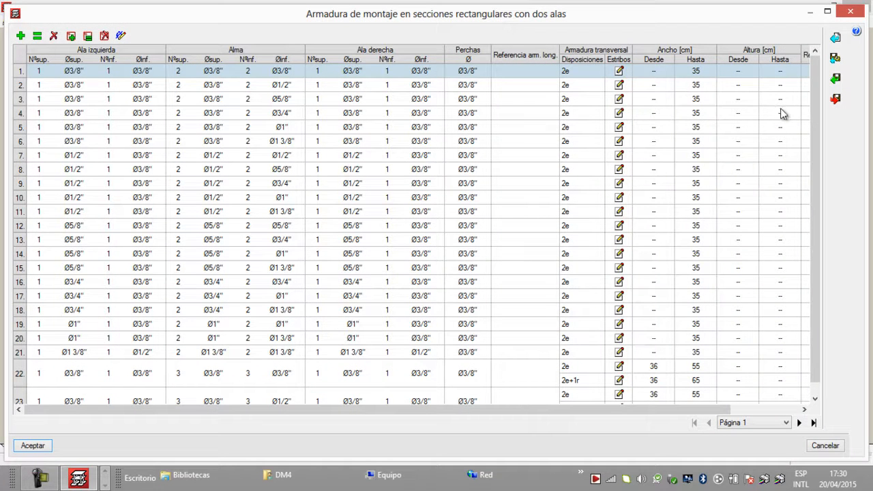
{"action": "left_click", "coordinate": [837, 79]}
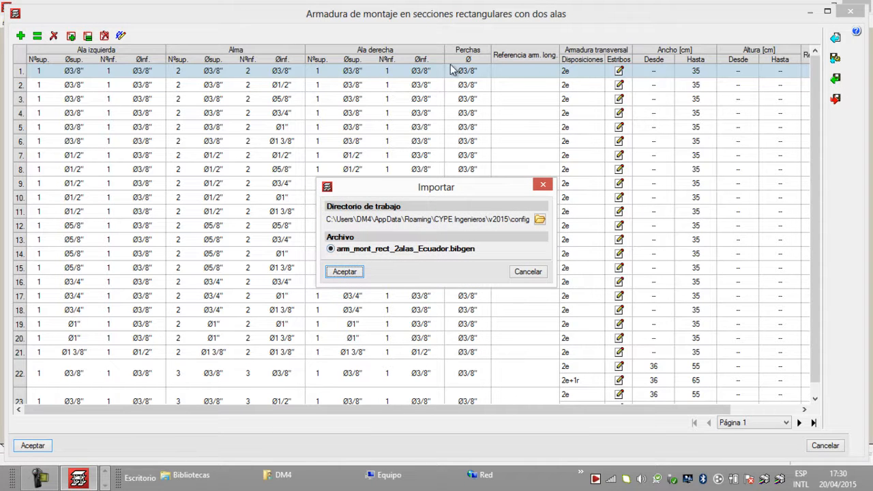
{"action": "left_click", "coordinate": [361, 273]}
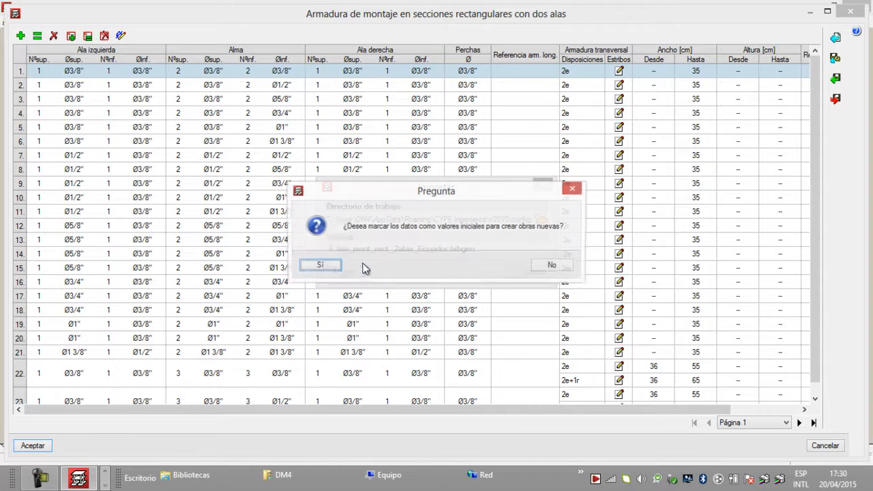
{"action": "left_click", "coordinate": [318, 265]}
{"action": "left_click", "coordinate": [41, 447]}
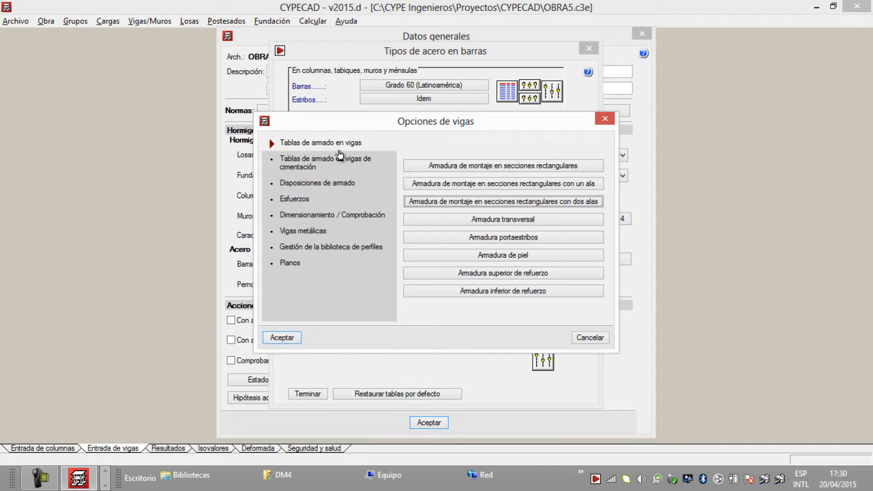
Step: Import the Ecuador table for rectangular-section assembly reinforcement in foundation beams, mark it as initial values for new jobs and accept
{"action": "left_click", "coordinate": [330, 166]}
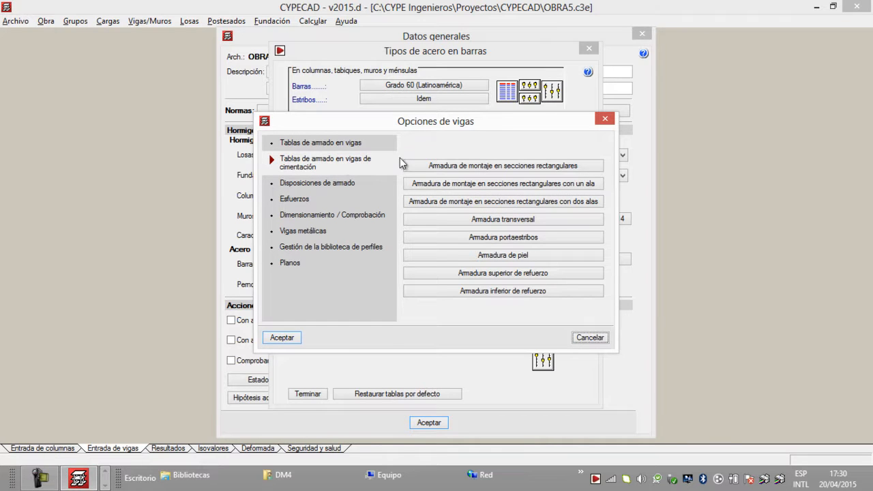
{"action": "left_click", "coordinate": [463, 169]}
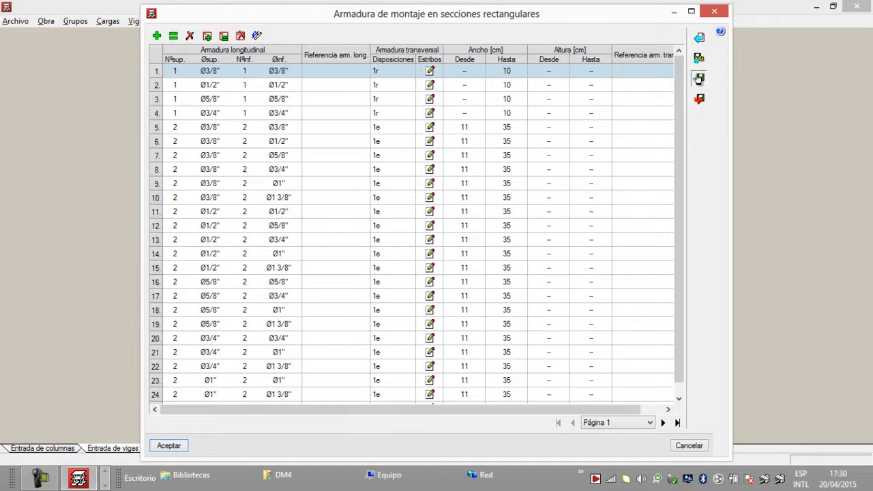
{"action": "left_click", "coordinate": [699, 79]}
{"action": "left_click", "coordinate": [344, 272]}
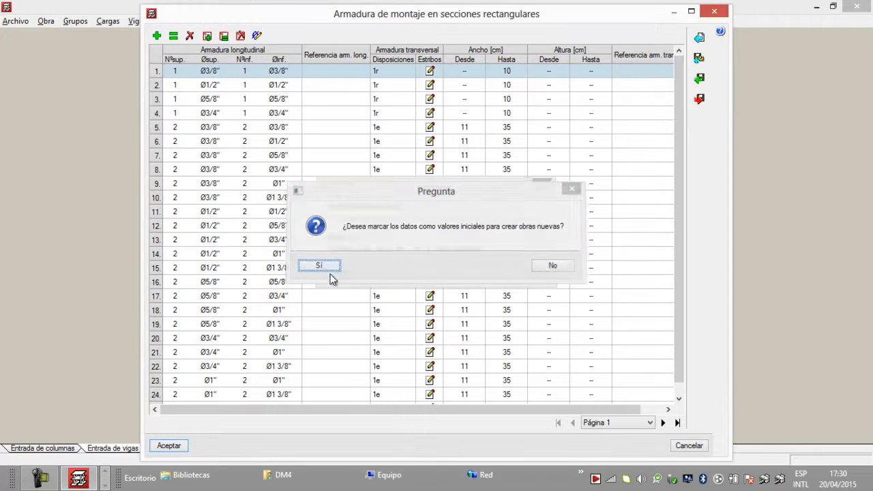
{"action": "left_click", "coordinate": [326, 271]}
{"action": "left_click", "coordinate": [181, 447]}
Step: Import Arm_mont_rect_1ala_vig_cim_Ecuador.bibgen into the foundation beams' one-flange assembly table, mark it as initial values for new jobs and accept
{"action": "left_click", "coordinate": [594, 183]}
{"action": "left_click", "coordinate": [803, 78]}
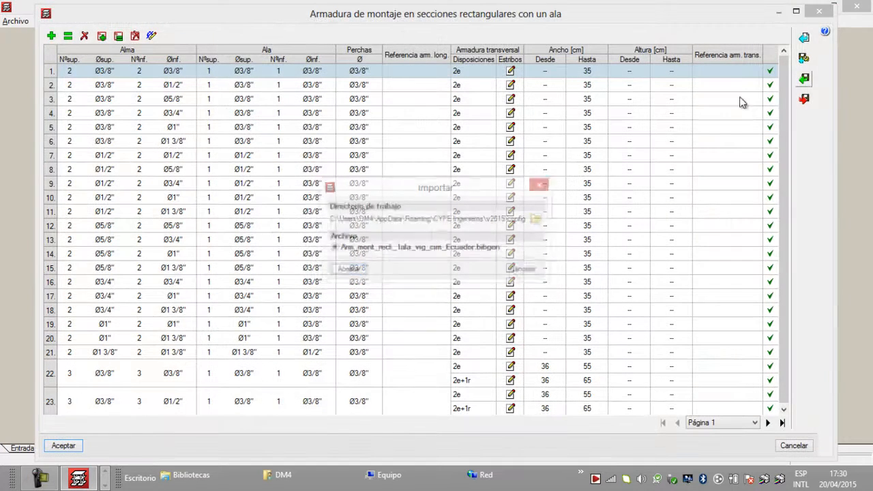
{"action": "left_click", "coordinate": [359, 274]}
{"action": "left_click", "coordinate": [333, 264]}
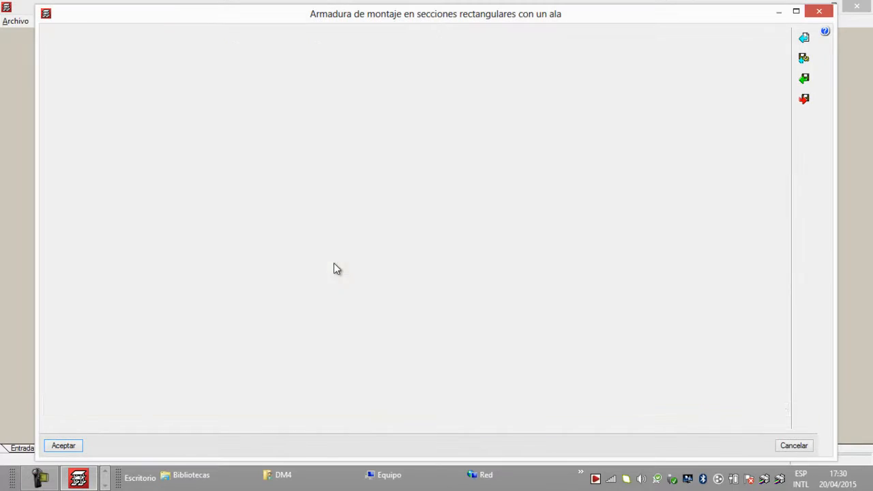
{"action": "left_click", "coordinate": [75, 447]}
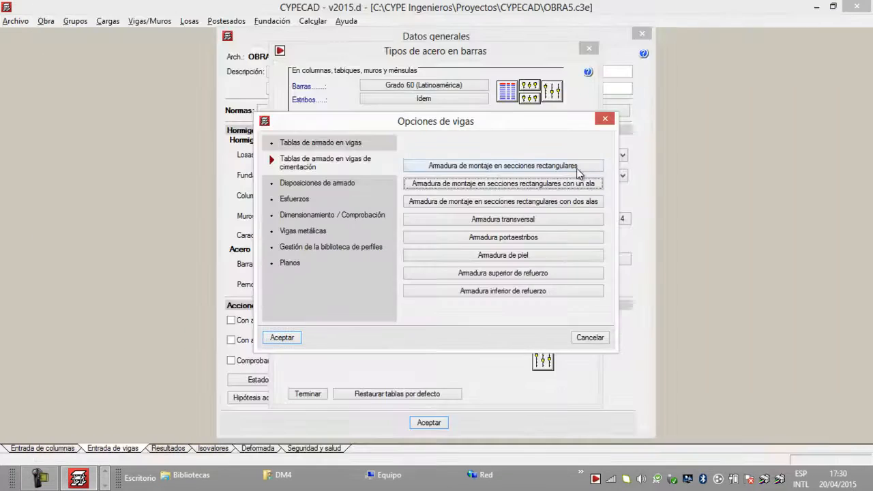
Step: Import Arm_mont_rect_2alas_vig_cim_Ecuador.bibgen into the foundation beams' two-flange assembly table, mark it as initial values for new jobs and accept
{"action": "left_click", "coordinate": [547, 202]}
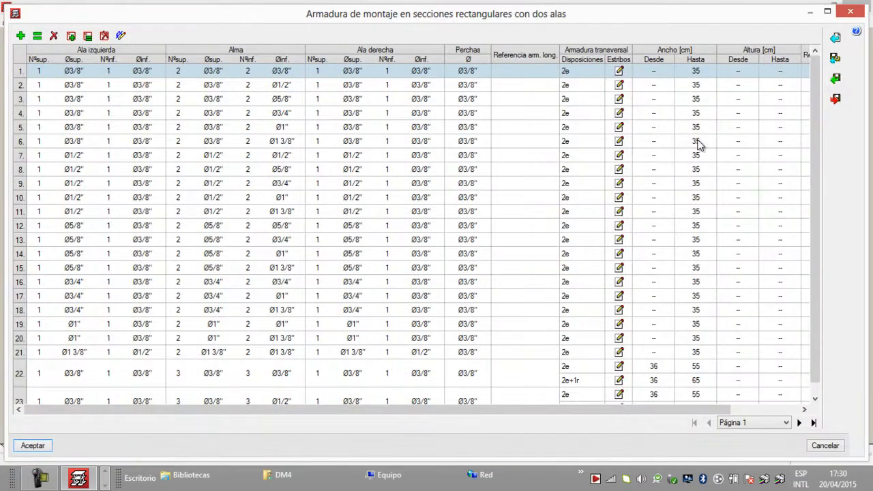
{"action": "left_click", "coordinate": [834, 81]}
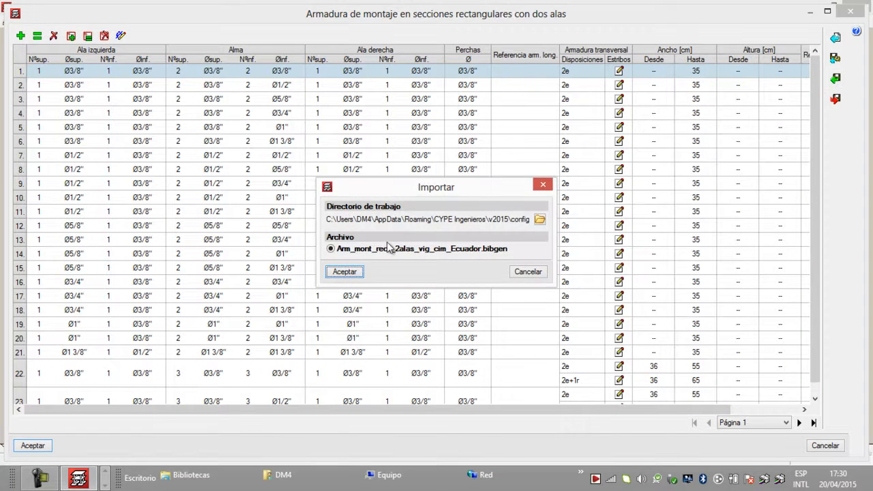
{"action": "left_click", "coordinate": [350, 276]}
{"action": "left_click", "coordinate": [323, 267]}
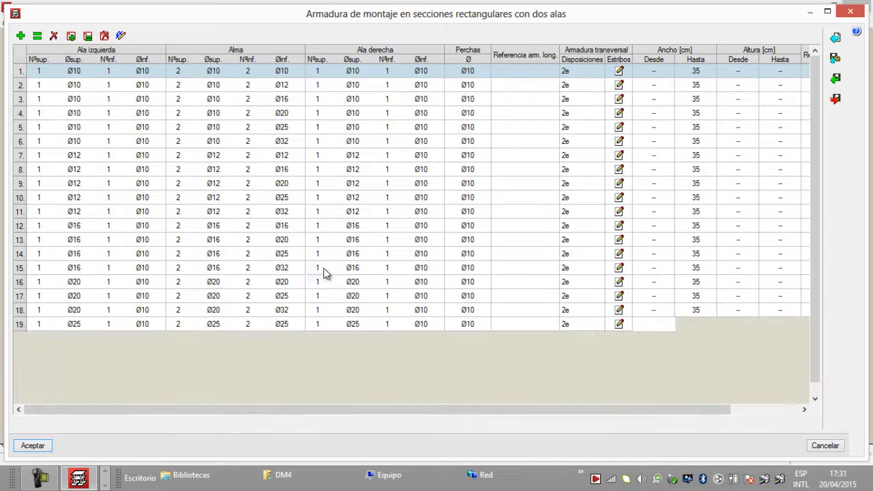
{"action": "left_click", "coordinate": [43, 446]}
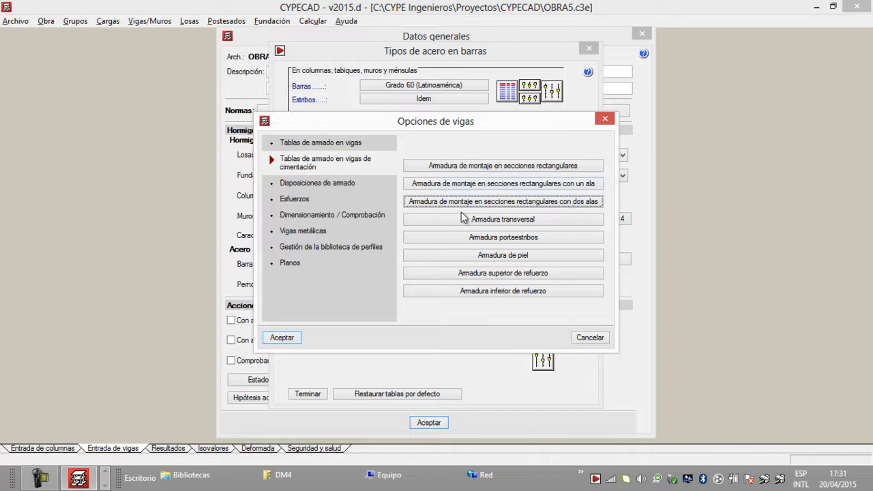
Step: Compare the reinforcement tables available for beams with those available for foundation beams
{"action": "left_click", "coordinate": [362, 142]}
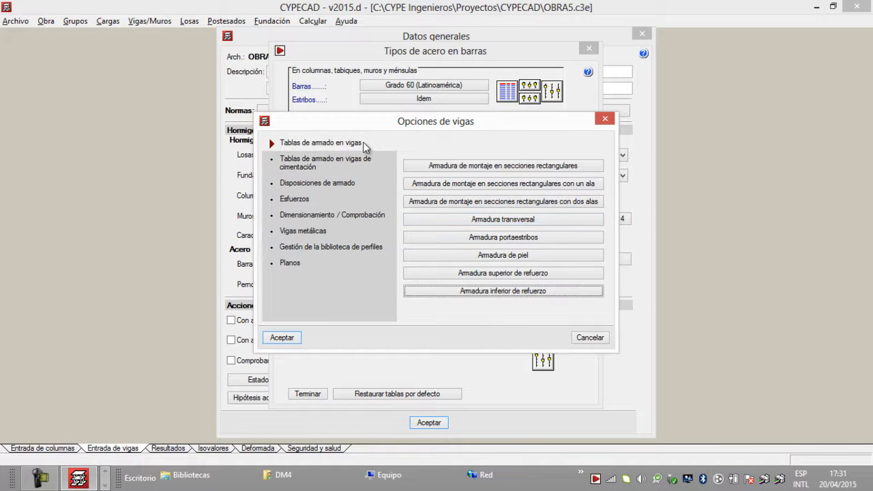
{"action": "left_click", "coordinate": [345, 164]}
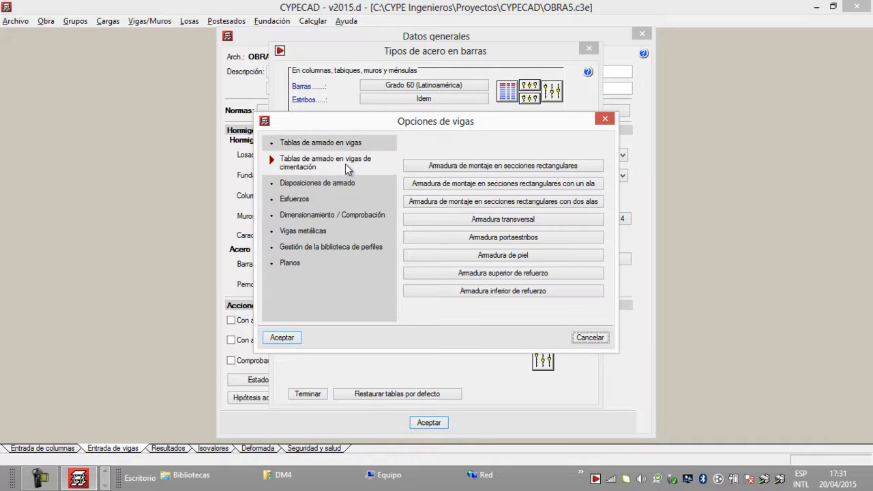
{"action": "left_click", "coordinate": [356, 149]}
{"action": "left_click", "coordinate": [355, 161]}
{"action": "left_click", "coordinate": [366, 144]}
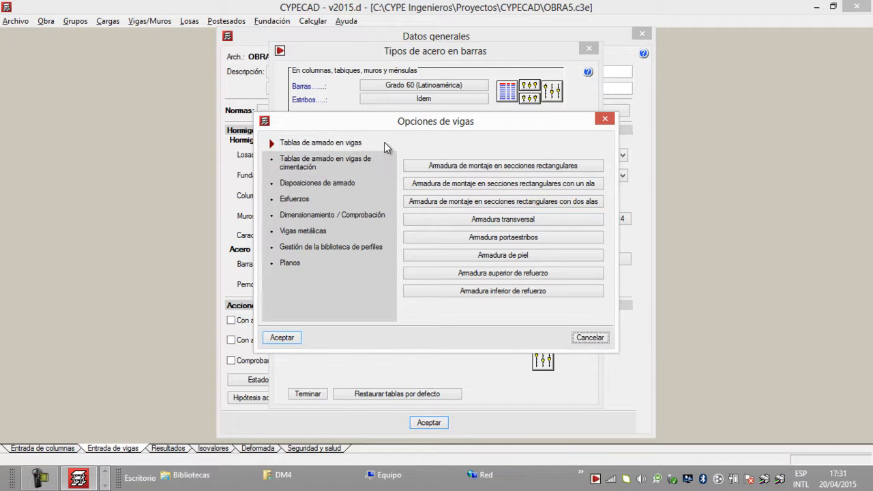
{"action": "left_click", "coordinate": [365, 164]}
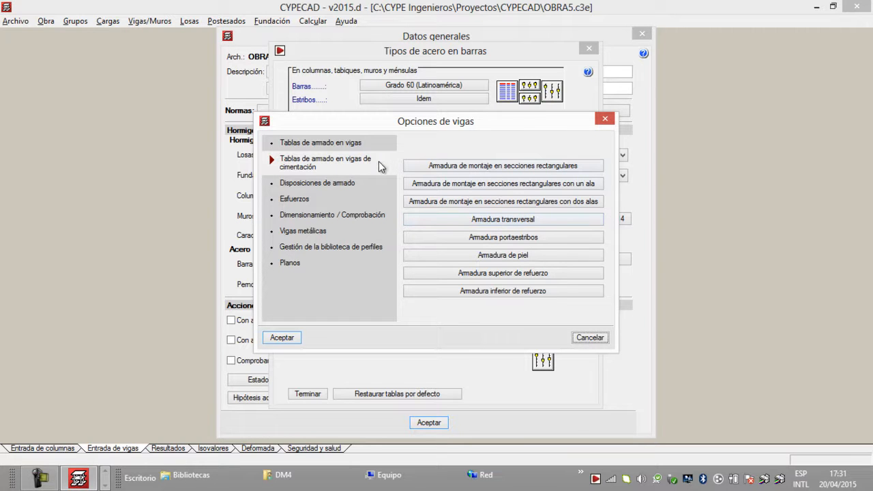
{"action": "left_click", "coordinate": [362, 146]}
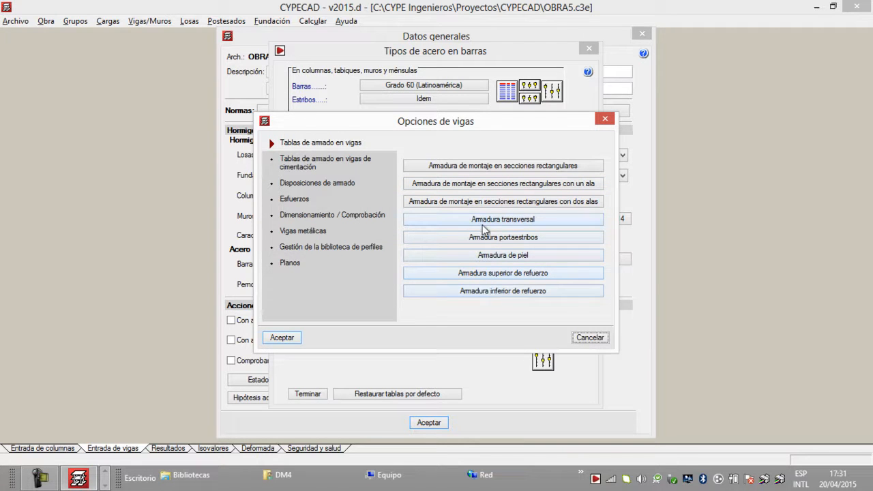
{"action": "left_click", "coordinate": [361, 164]}
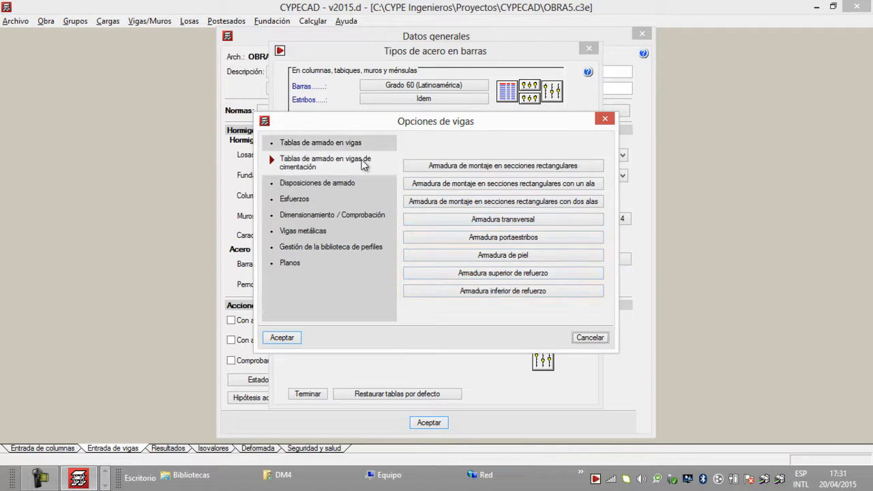
Step: Set the admissible transverse reinforcement diameters for beams to only Ø10 and Ø12, disallowing Ø3/8", Ø1/2" and Ø5/8"
{"action": "left_click", "coordinate": [359, 147]}
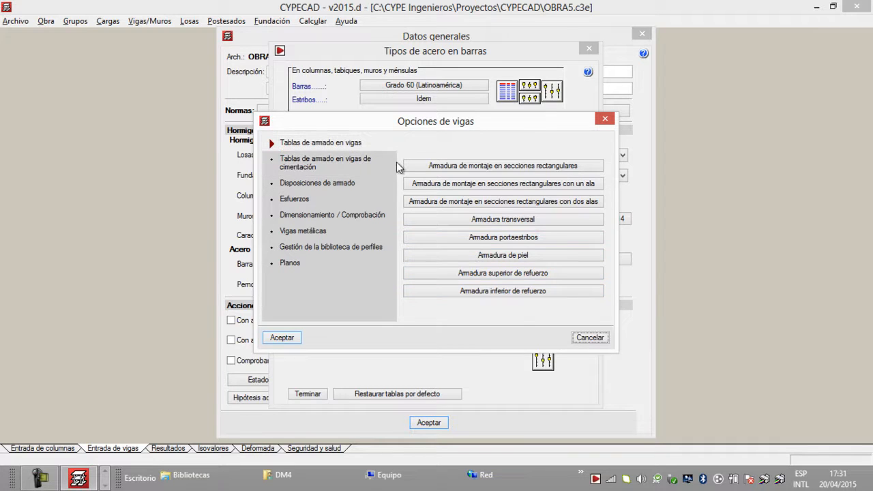
{"action": "left_click", "coordinate": [496, 220]}
{"action": "left_click", "coordinate": [494, 198]}
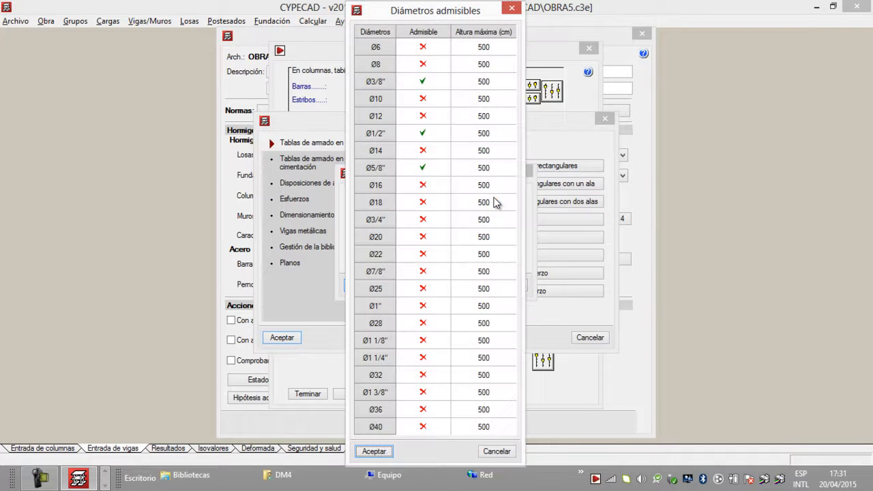
{"action": "left_click", "coordinate": [512, 9]}
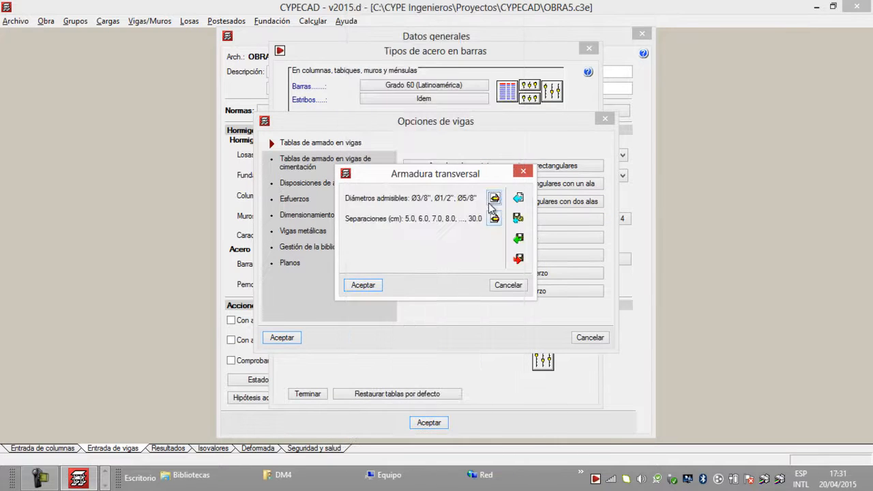
{"action": "left_click", "coordinate": [494, 198]}
{"action": "left_click", "coordinate": [423, 81]}
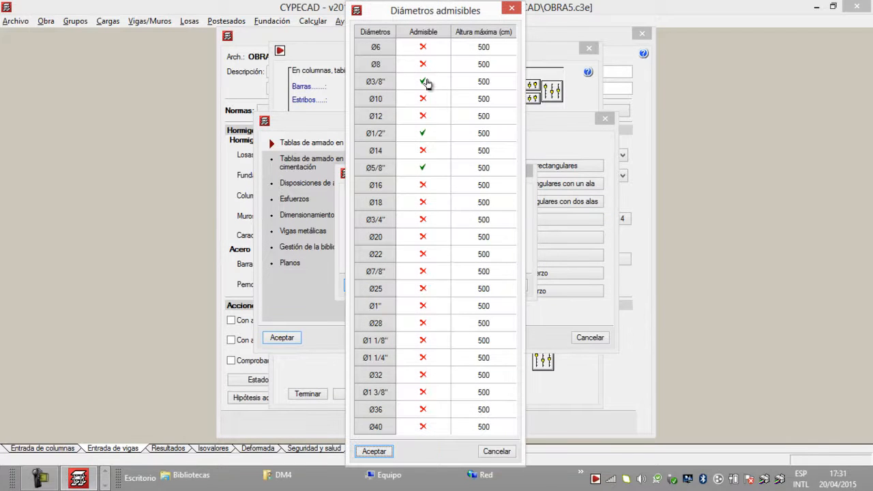
{"action": "left_click", "coordinate": [423, 133]}
{"action": "left_click", "coordinate": [423, 167]}
{"action": "left_click", "coordinate": [423, 99]}
{"action": "left_click", "coordinate": [422, 116]}
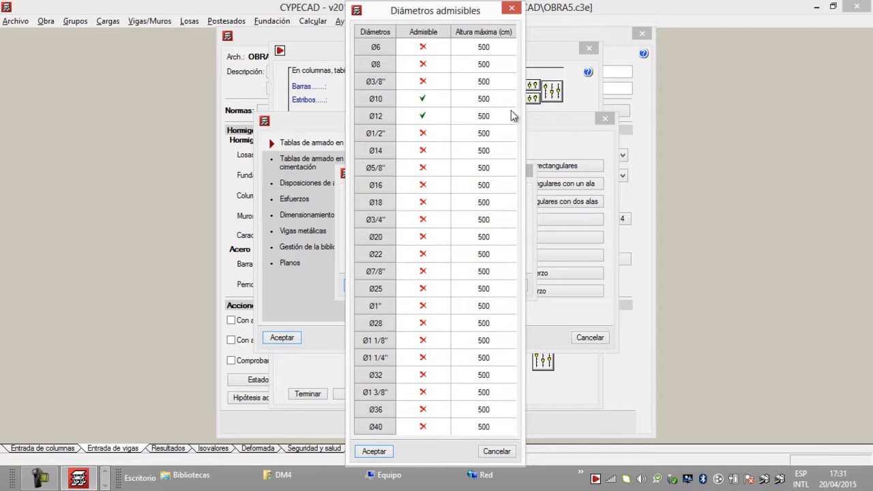
{"action": "left_click", "coordinate": [373, 452]}
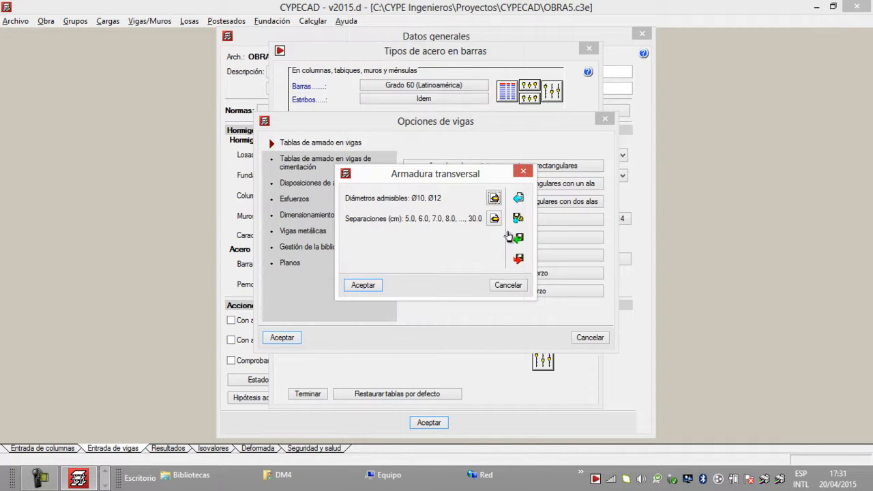
Step: Export the transverse reinforcement table to the v2015 config folder as ARMADURA TRANSVERSAL EMV3.bibgen
{"action": "left_click", "coordinate": [519, 259]}
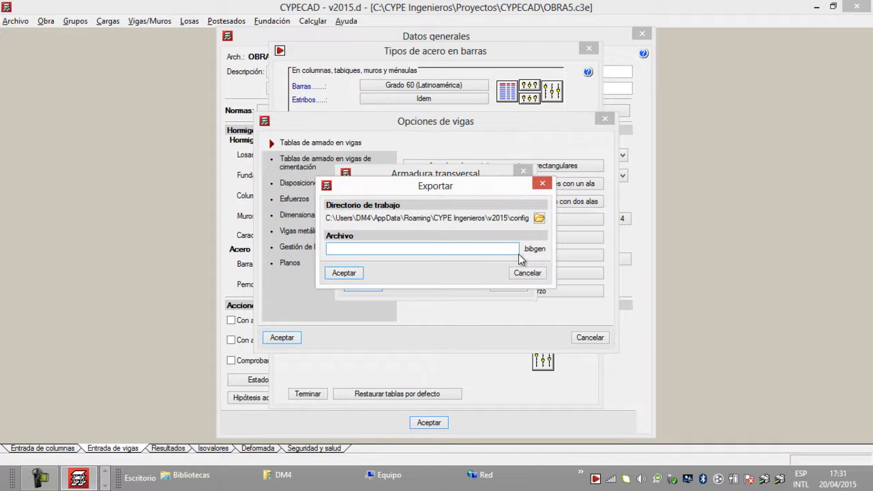
{"action": "type", "text": "ARMADURA TRANSVERSAL EMV3"}
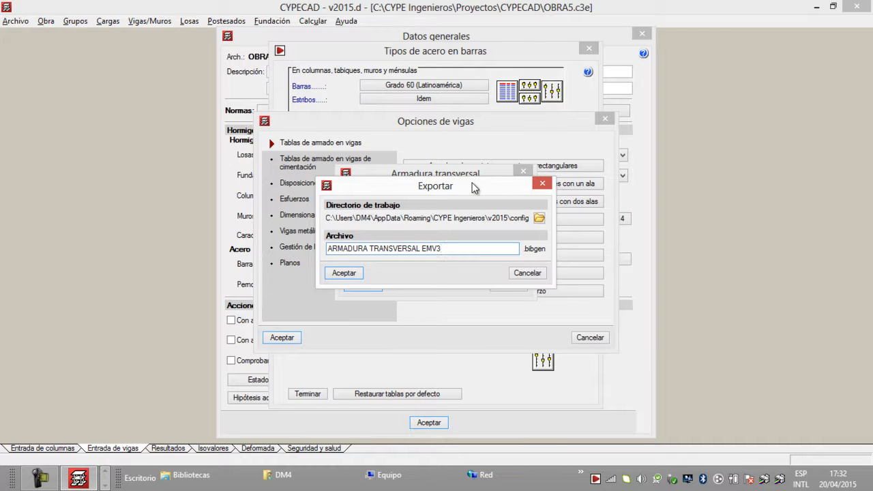
{"action": "left_click", "coordinate": [350, 273]}
{"action": "left_click", "coordinate": [318, 265]}
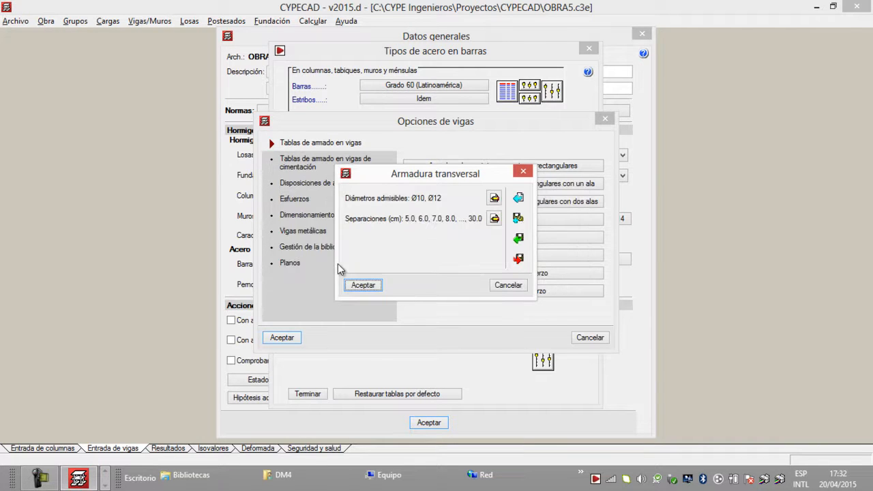
Step: Check the import and export file options for the transverse reinforcement table without importing anything, and accept the table
{"action": "left_click", "coordinate": [519, 239]}
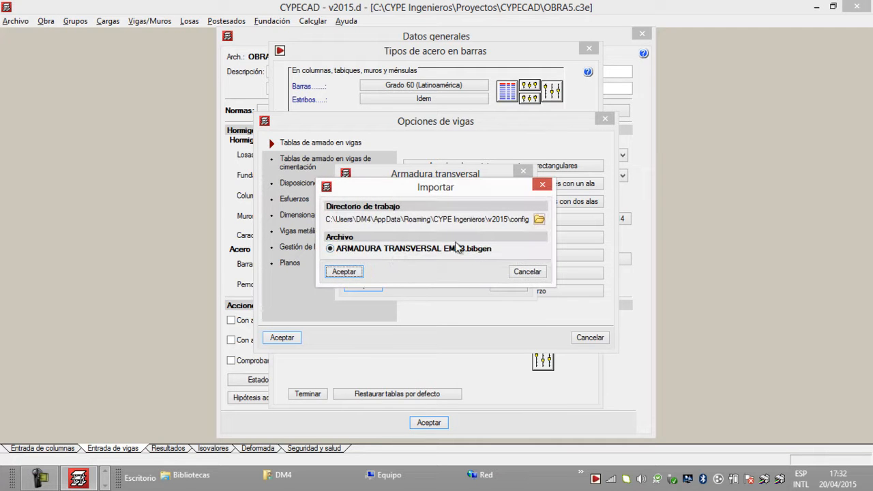
{"action": "left_click", "coordinate": [543, 185]}
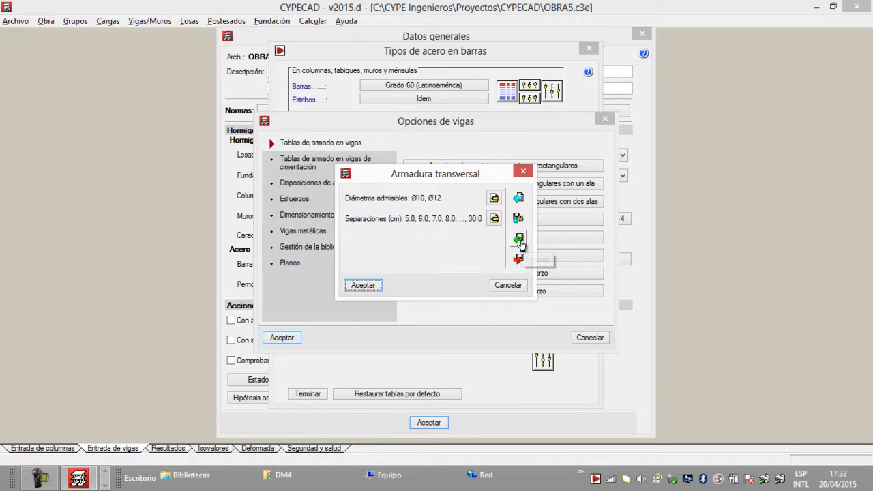
{"action": "left_click", "coordinate": [521, 240]}
{"action": "left_click", "coordinate": [542, 184]}
{"action": "left_click", "coordinate": [522, 260]}
{"action": "left_click", "coordinate": [542, 184]}
{"action": "left_click", "coordinate": [521, 241]}
{"action": "left_click", "coordinate": [543, 184]}
{"action": "left_click", "coordinate": [378, 287]}
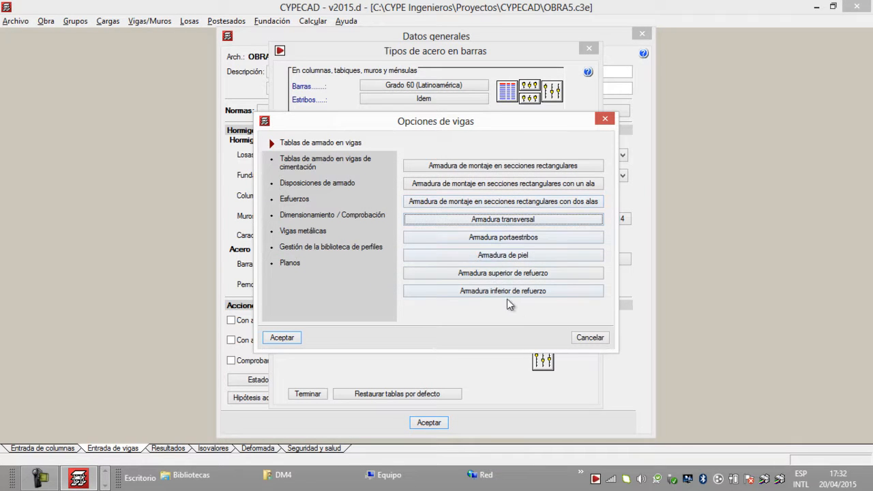
Step: Review the skin reinforcement diameters and the other beam option categories, ending with Disposiciones de armado, and accept the beam options
{"action": "left_click", "coordinate": [517, 256]}
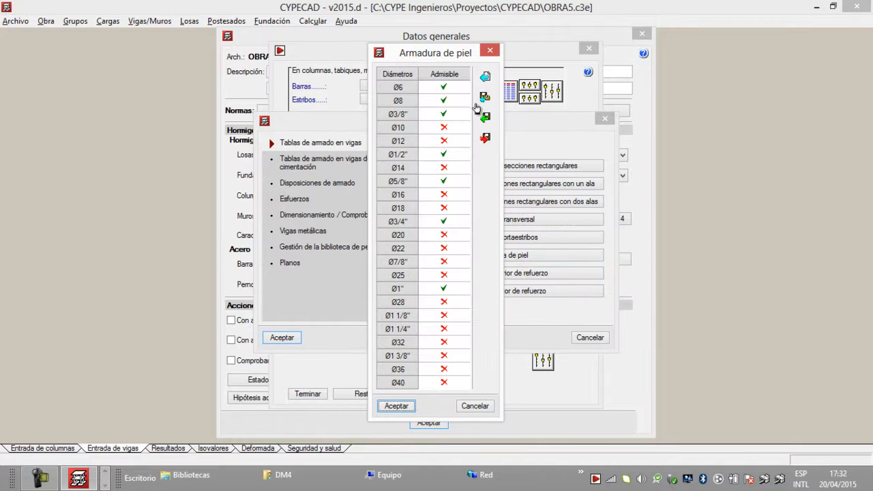
{"action": "left_click", "coordinate": [493, 51]}
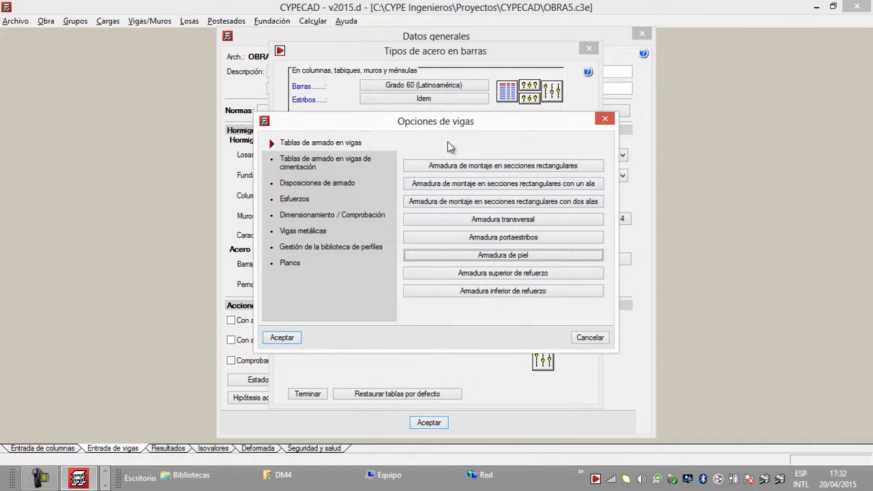
{"action": "left_click", "coordinate": [322, 232]}
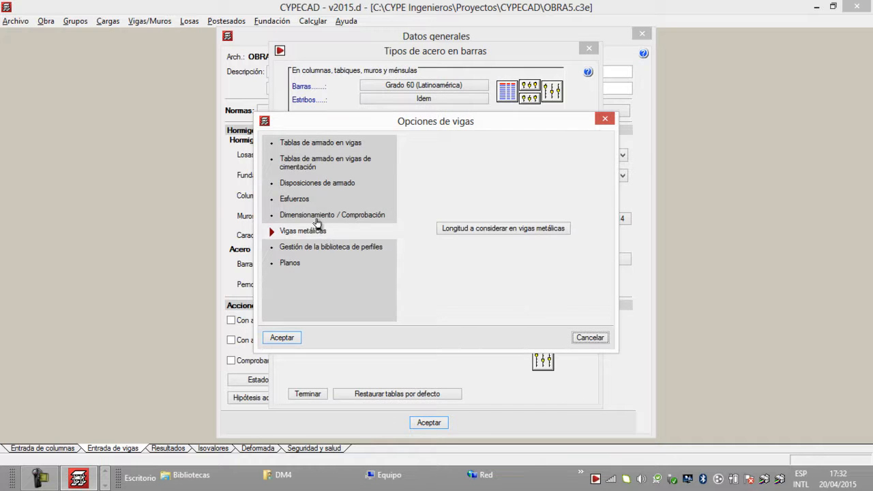
{"action": "left_click", "coordinate": [316, 215]}
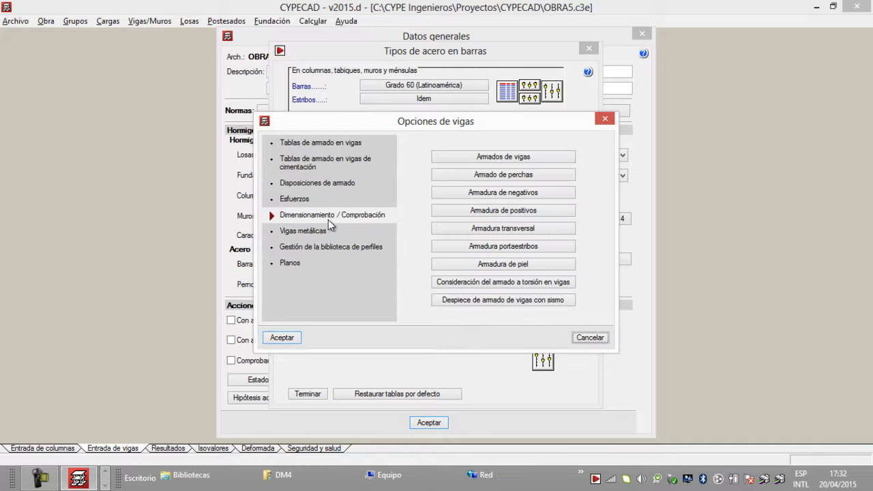
{"action": "left_click", "coordinate": [322, 203]}
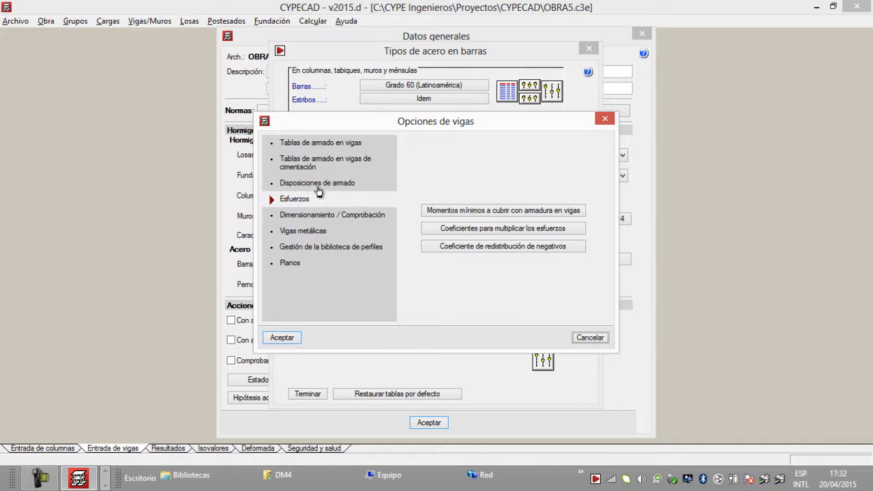
{"action": "left_click", "coordinate": [315, 183]}
{"action": "left_click", "coordinate": [321, 165]}
{"action": "left_click", "coordinate": [328, 143]}
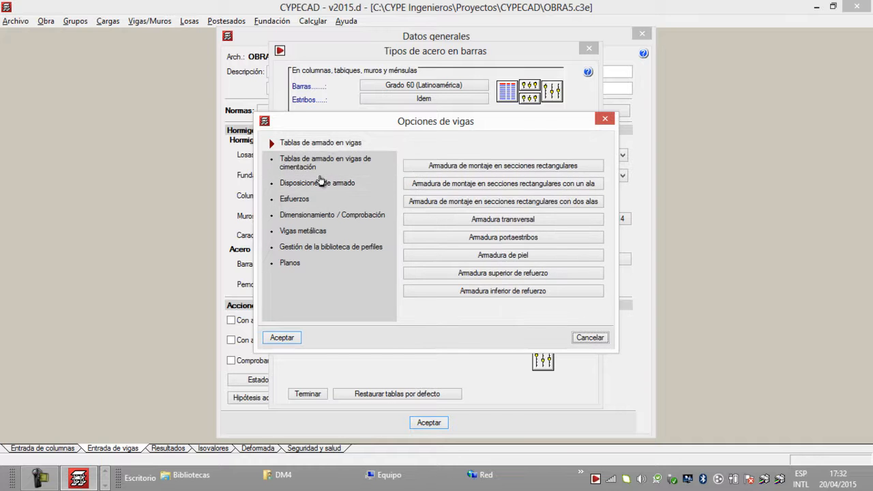
{"action": "left_click", "coordinate": [321, 182]}
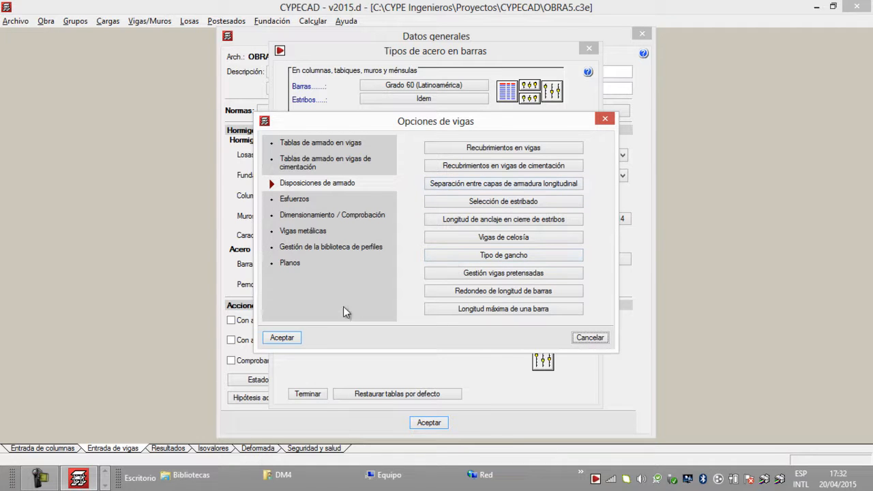
{"action": "left_click", "coordinate": [281, 338]}
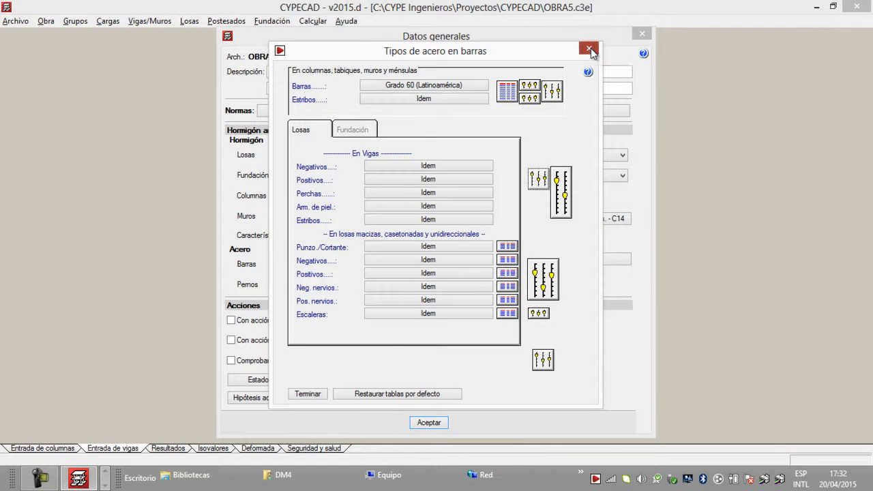
Step: Reopen the bar steel types by position, check both lengths in the columns' Disposición de barras, and save them as default options
{"action": "left_click", "coordinate": [590, 49]}
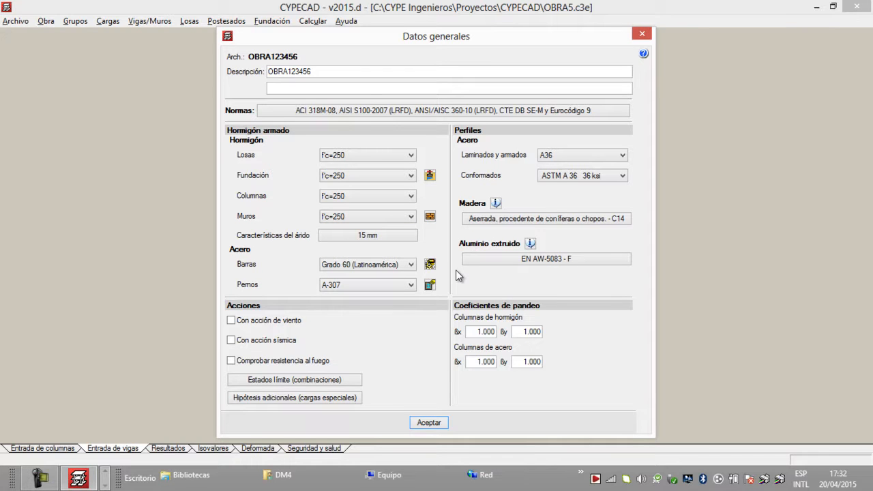
{"action": "left_click", "coordinate": [429, 264]}
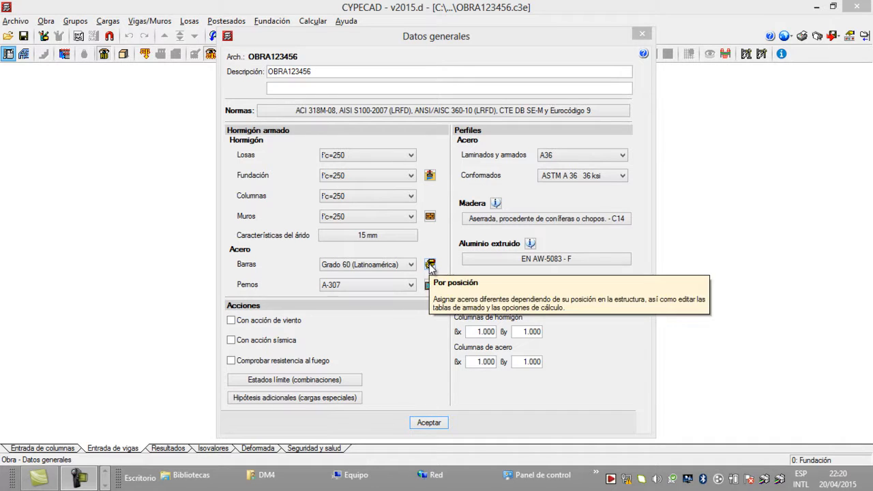
{"action": "left_click", "coordinate": [429, 264]}
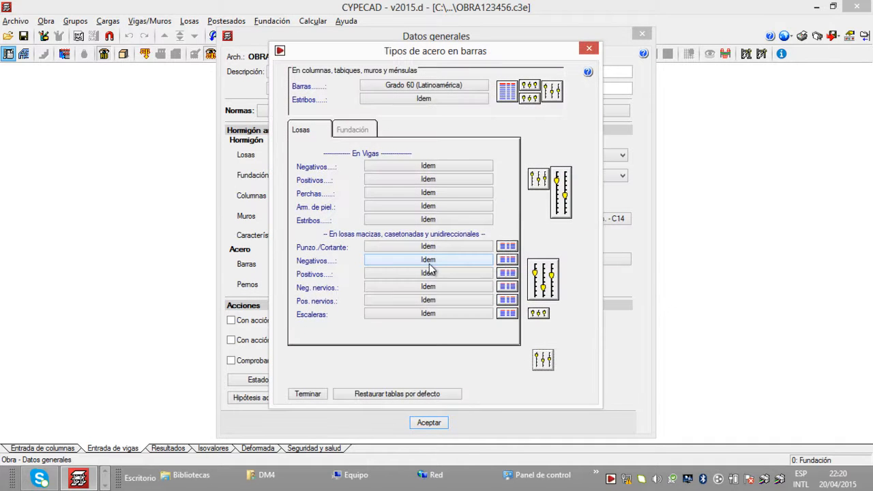
{"action": "left_click", "coordinate": [531, 86]}
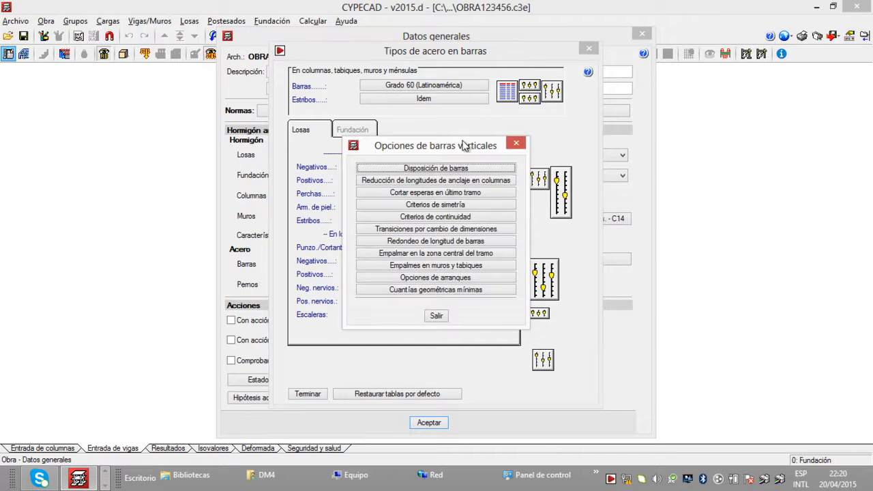
{"action": "left_click", "coordinate": [447, 169]}
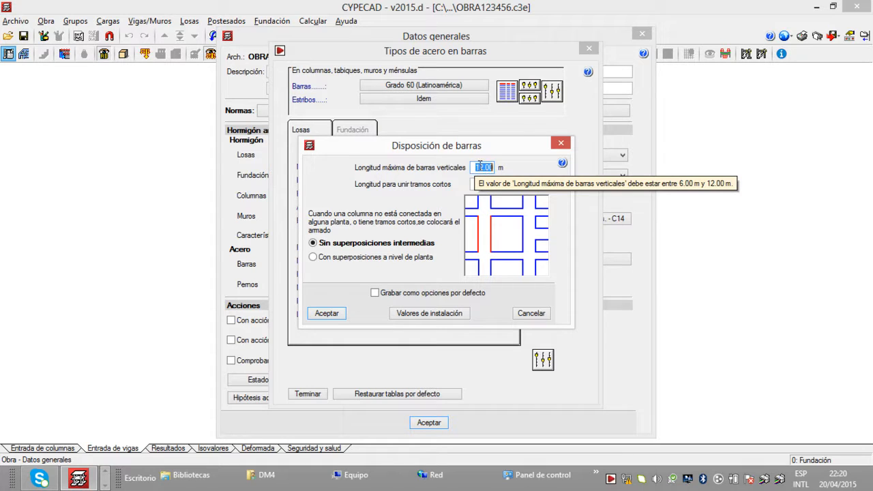
{"action": "left_click", "coordinate": [486, 169]}
{"action": "left_click_drag", "start_coordinate": [476, 181], "coordinate": [496, 182]}
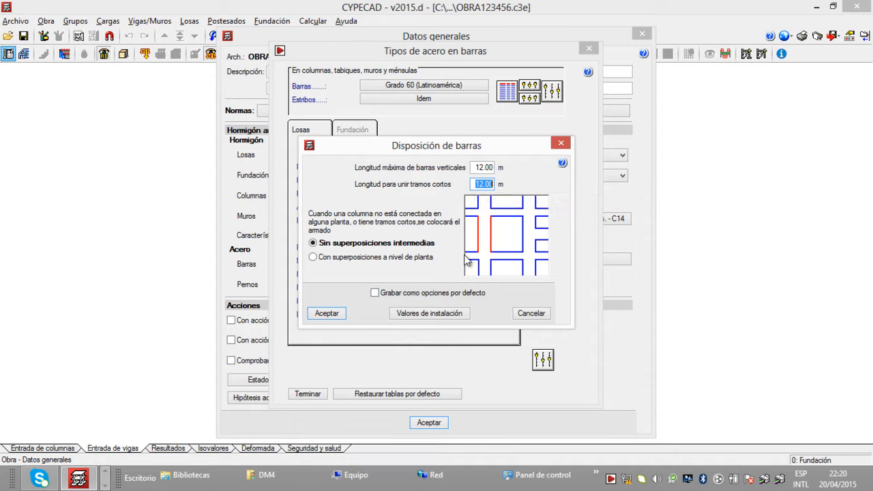
{"action": "left_click", "coordinate": [375, 293]}
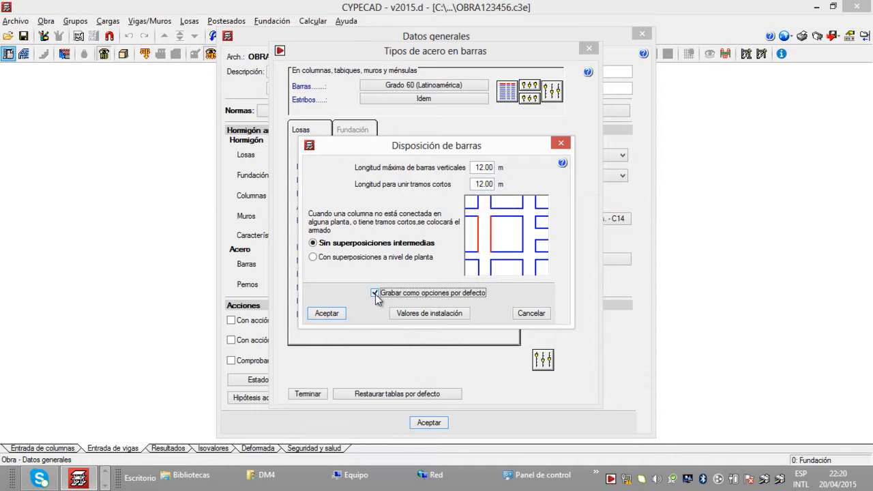
{"action": "left_click", "coordinate": [333, 318]}
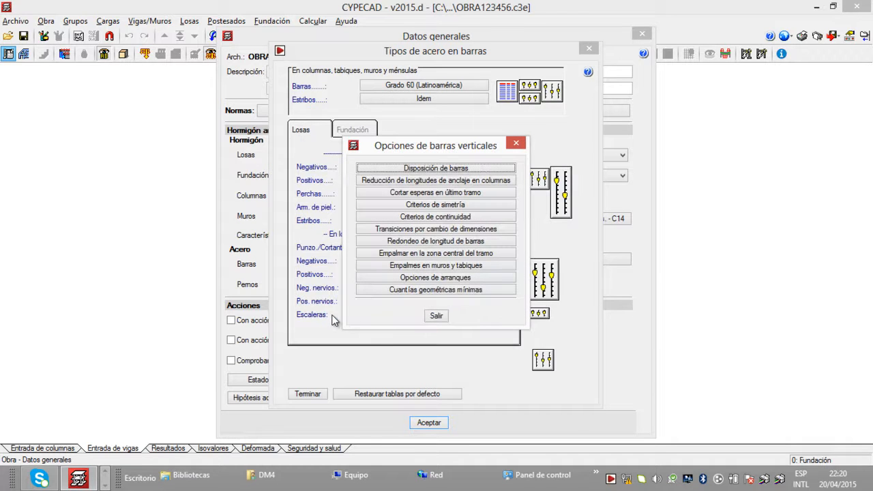
Step: Review the Transiciones por cambio de dimensiones slope limit for columns and save it as a default option
{"action": "left_click", "coordinate": [444, 229]}
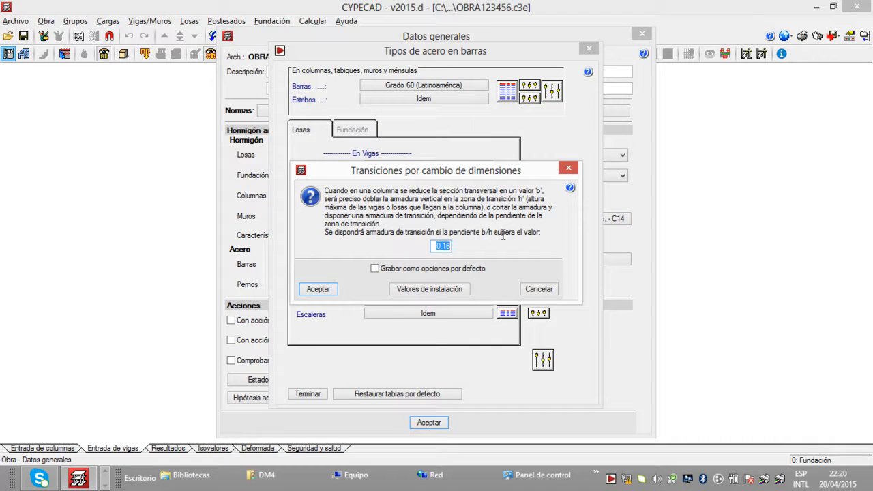
{"action": "left_click_drag", "start_coordinate": [542, 232], "coordinate": [325, 190]}
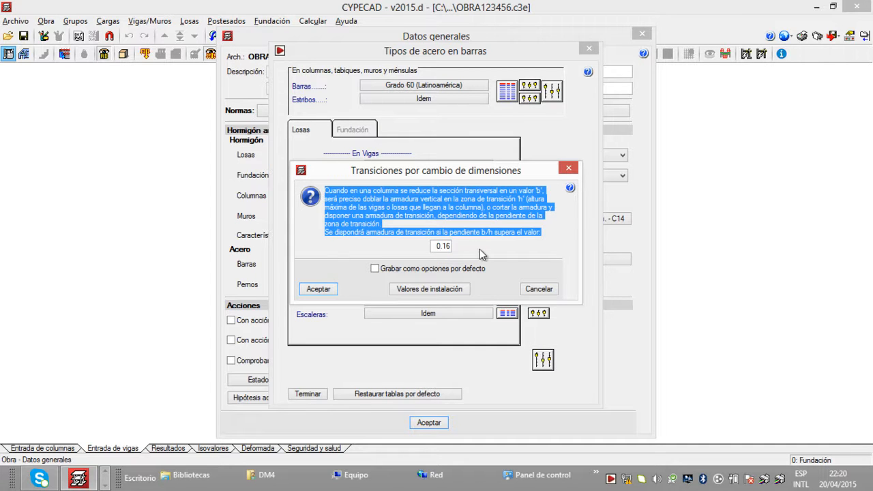
{"action": "left_click", "coordinate": [375, 269]}
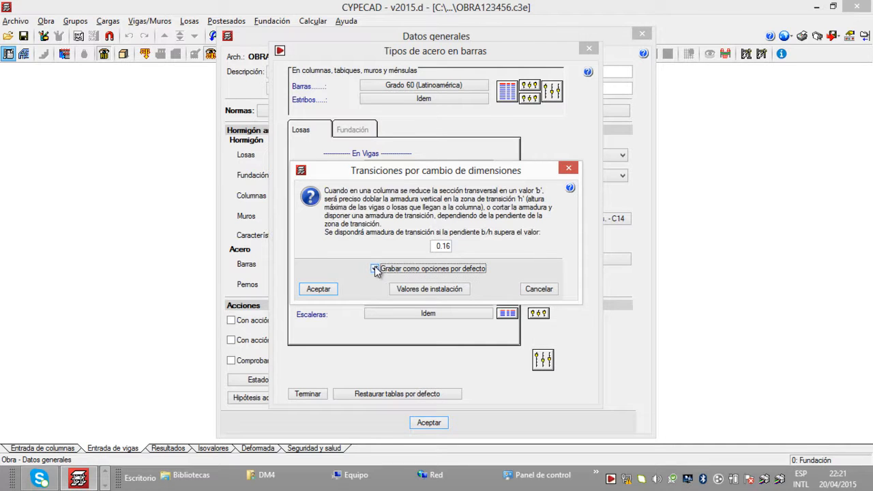
{"action": "left_click", "coordinate": [319, 290]}
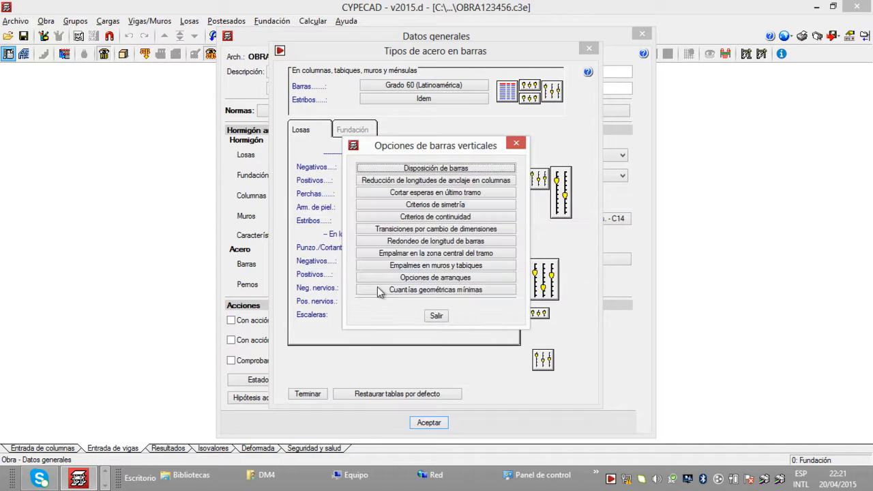
Step: Enable Empalmar en la zona central del tramo for the column longitudinal reinforcement and save it as a default option
{"action": "left_click", "coordinate": [434, 253]}
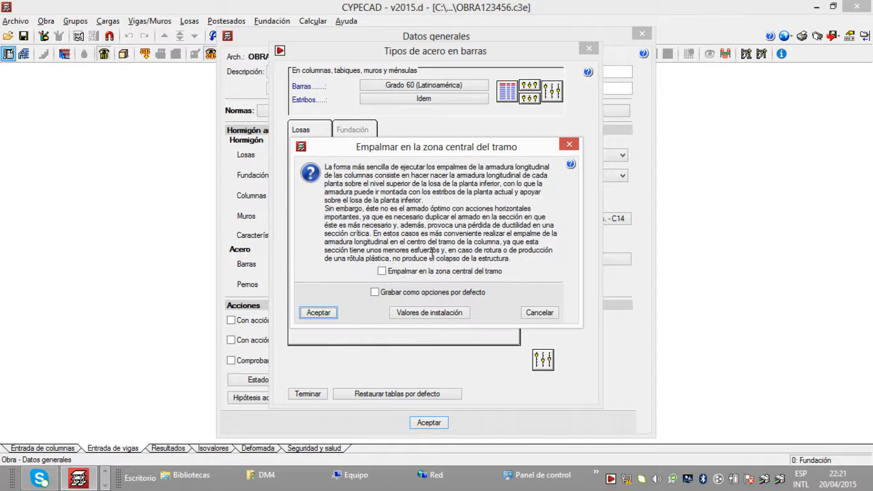
{"action": "left_click", "coordinate": [382, 270]}
{"action": "left_click", "coordinate": [374, 293]}
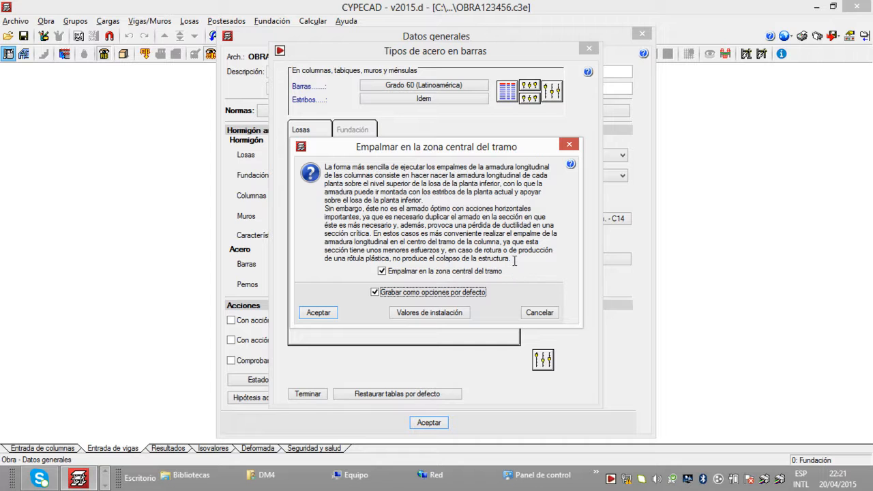
{"action": "left_click", "coordinate": [511, 258]}
{"action": "left_click_drag", "start_coordinate": [513, 260], "coordinate": [482, 255]}
{"action": "left_click", "coordinate": [481, 256]}
{"action": "left_click", "coordinate": [325, 313]}
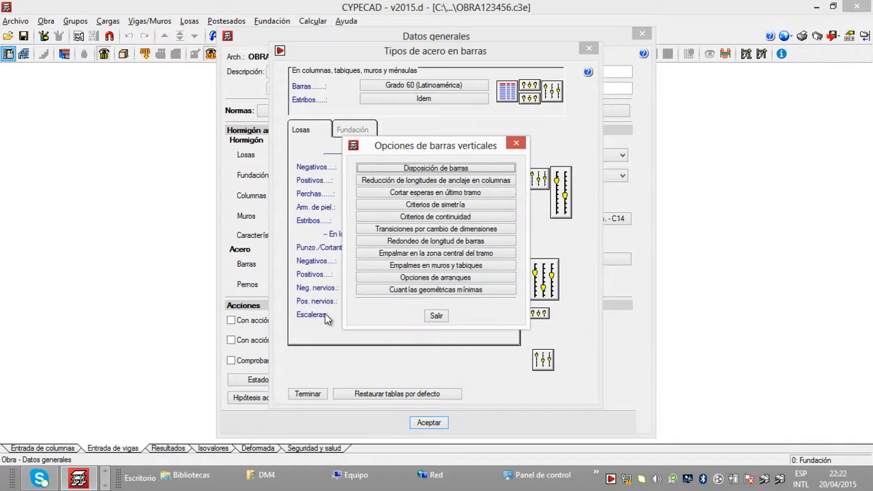
Step: Open the Opciones de arranques settings for the columns' vertical bars
{"action": "left_click", "coordinate": [439, 277]}
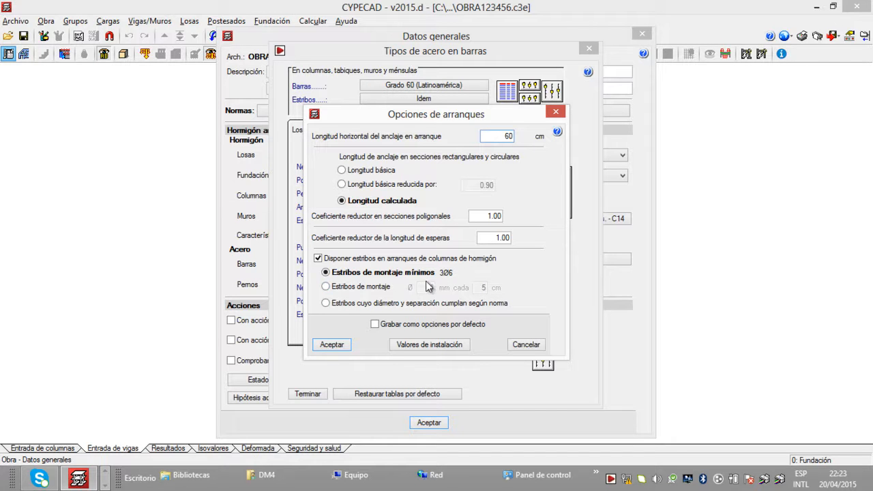
Step: Choose Estribos de montaje of Ø10 mm every 5 cm for column starter bars and save it as a default option
{"action": "left_click", "coordinate": [327, 287]}
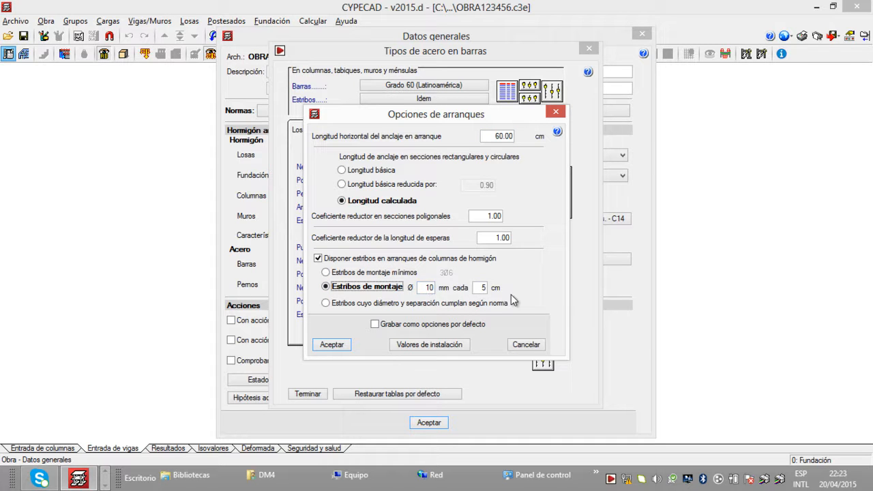
{"action": "left_click", "coordinate": [375, 325]}
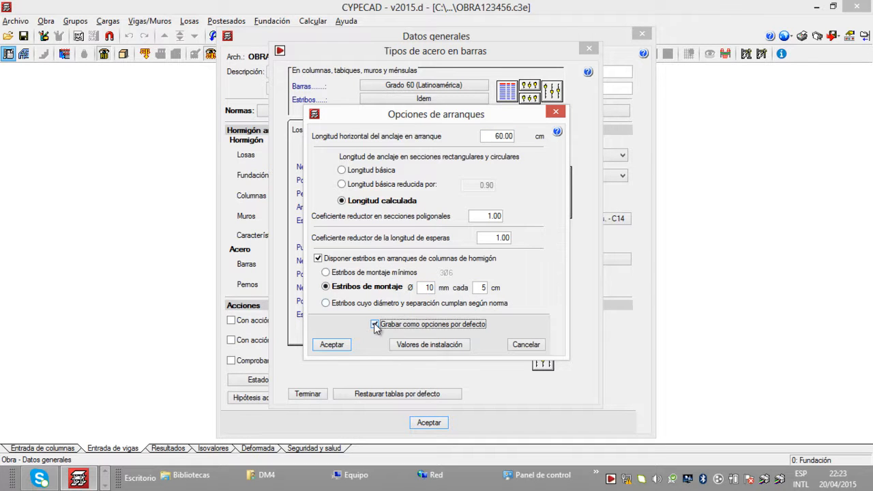
{"action": "left_click", "coordinate": [335, 345]}
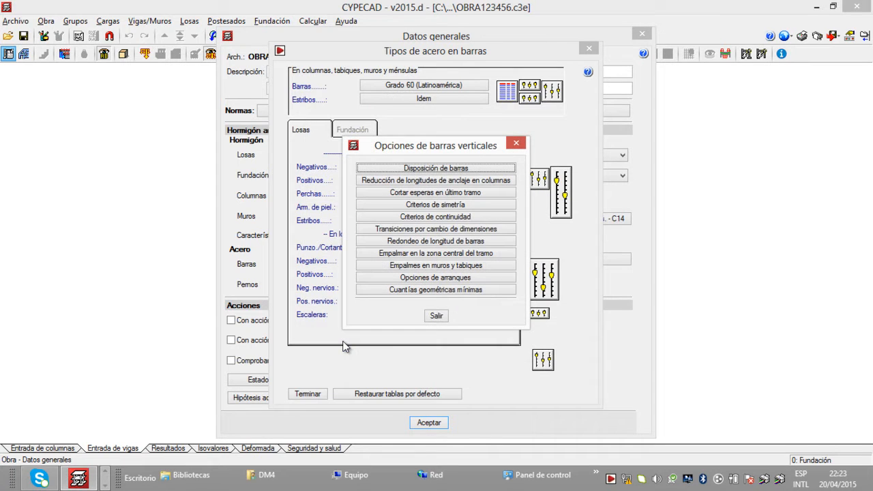
{"action": "left_click", "coordinate": [440, 319]}
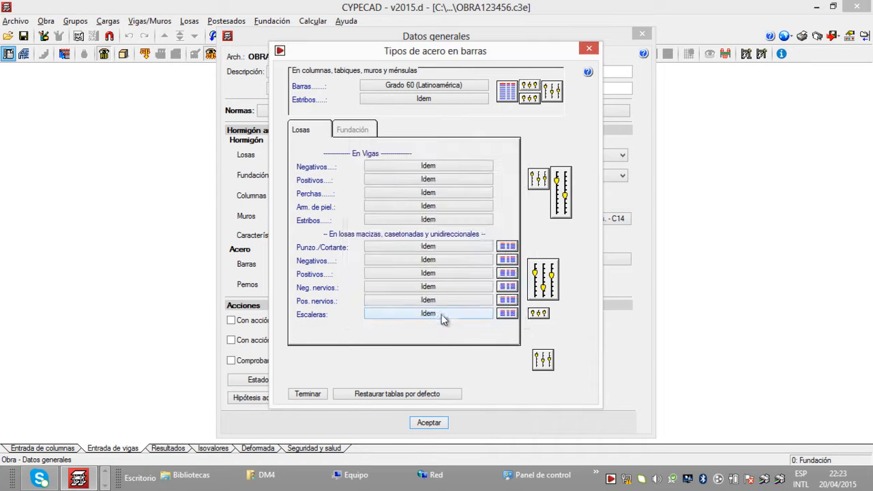
Step: Save the column stirrup options as defaults with Colocar estribos en encuentro con losa enabled and closer spacing at head and foot disabled
{"action": "left_click", "coordinate": [531, 100]}
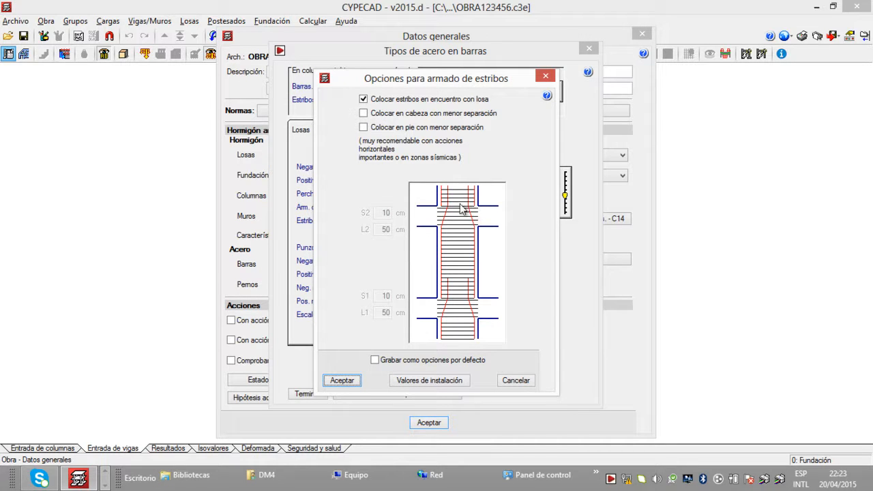
{"action": "left_click", "coordinate": [365, 113]}
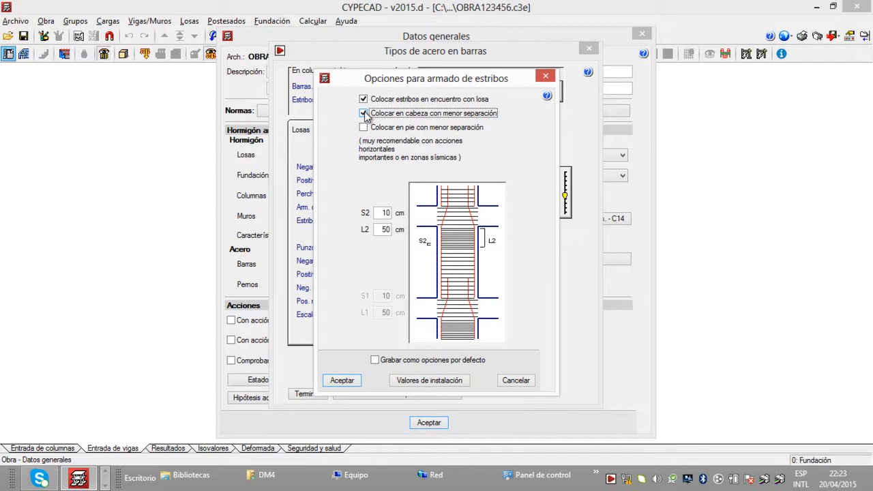
{"action": "left_click", "coordinate": [364, 113]}
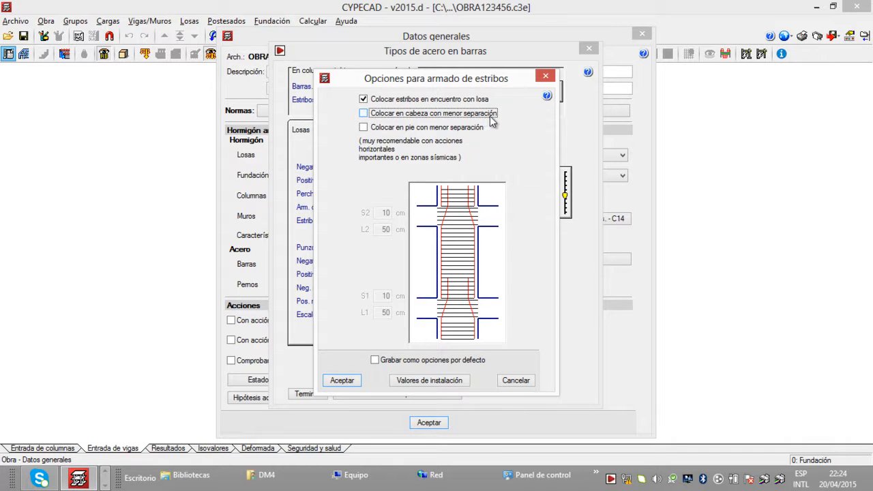
{"action": "left_click", "coordinate": [376, 360]}
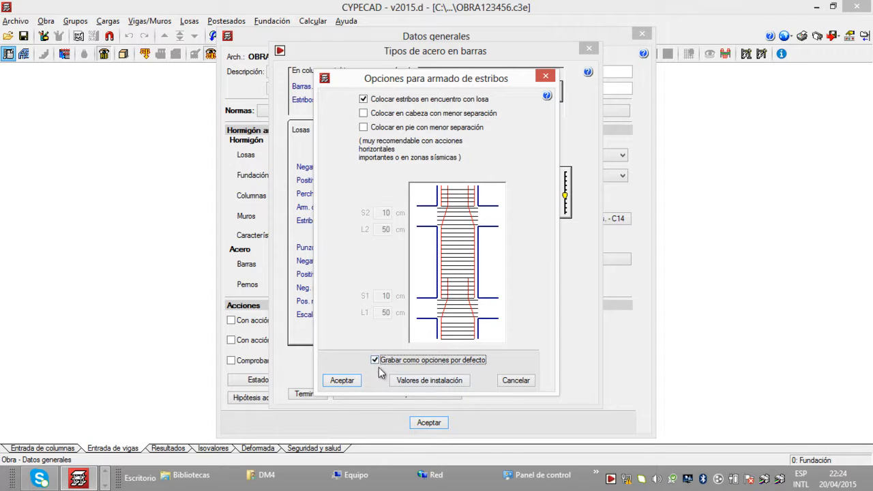
{"action": "left_click", "coordinate": [352, 383]}
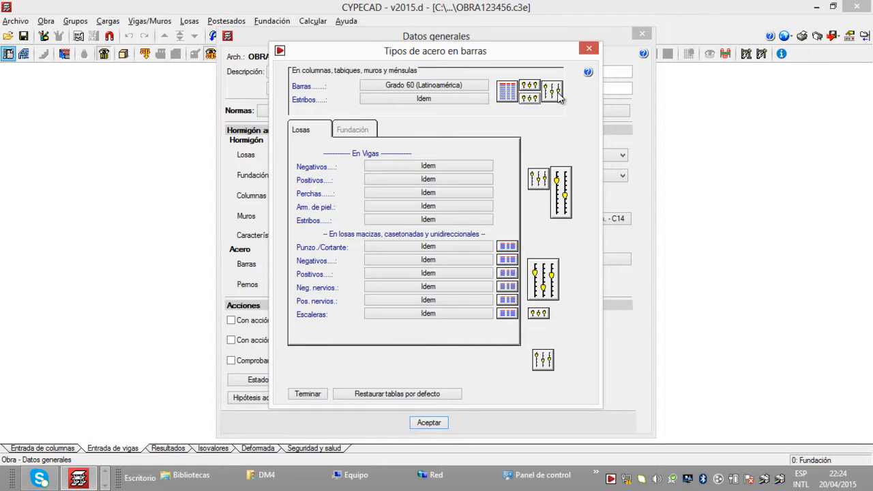
Step: Review the Recubrimiento setting for columns and save it as a default option
{"action": "left_click", "coordinate": [556, 96]}
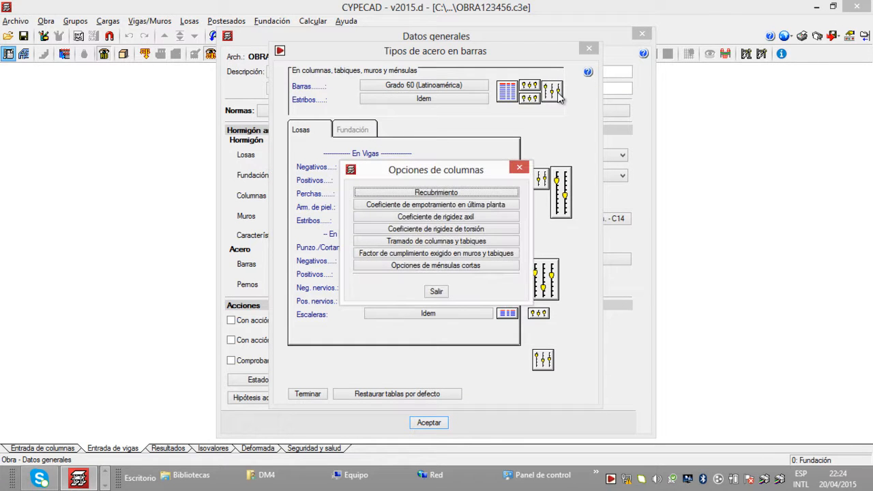
{"action": "left_click", "coordinate": [461, 194]}
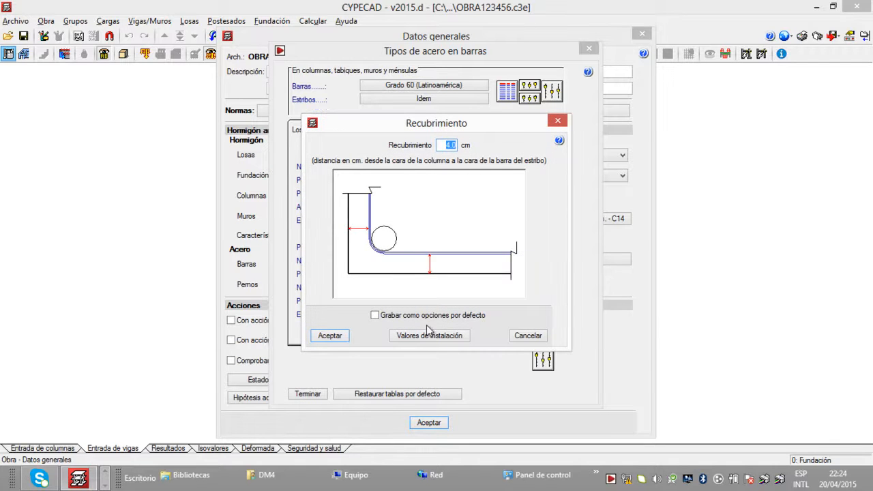
{"action": "left_click", "coordinate": [377, 316]}
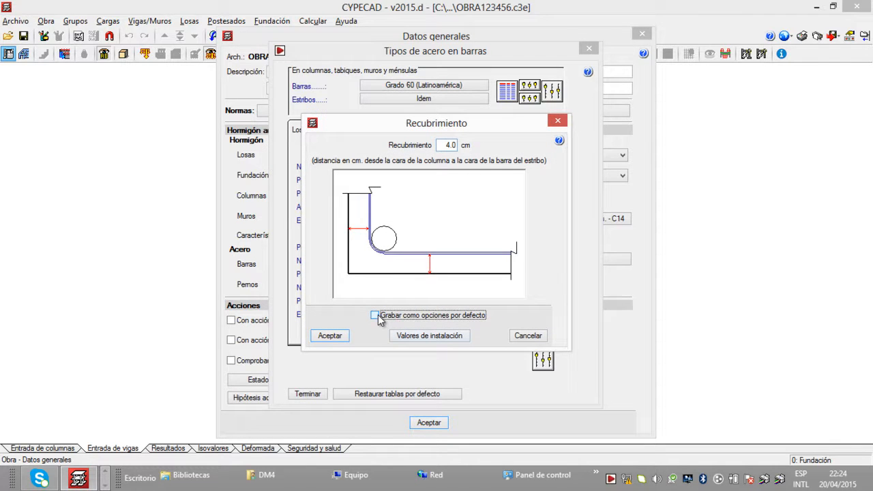
{"action": "left_click", "coordinate": [329, 337]}
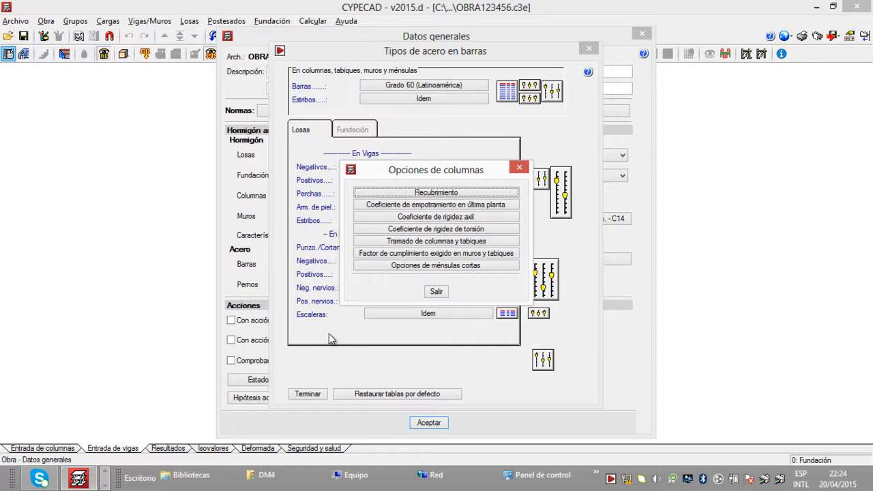
Step: Review the Tramado de columnas y tabiques hatch patterns and save them as default options
{"action": "left_click", "coordinate": [442, 242]}
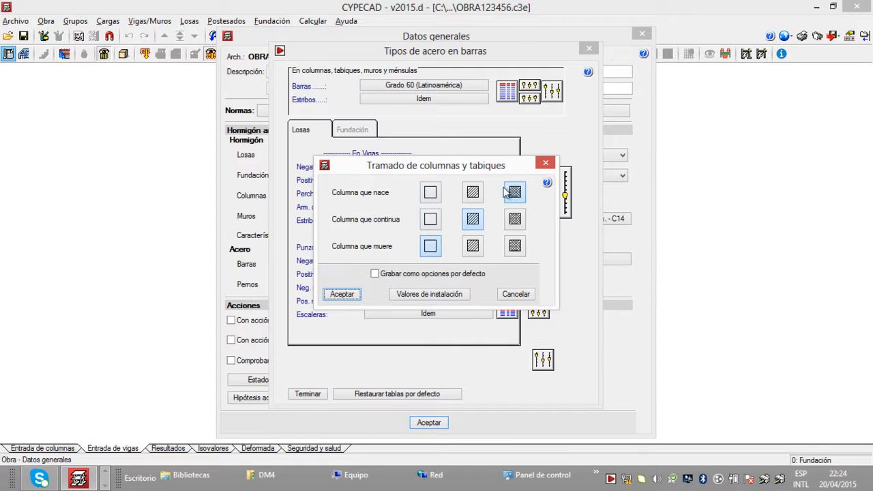
{"action": "left_click", "coordinate": [375, 273]}
{"action": "left_click", "coordinate": [333, 294]}
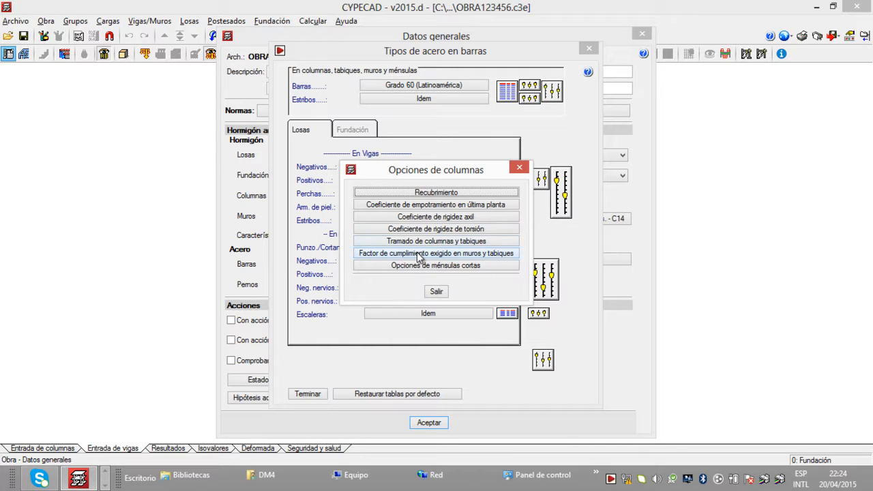
Step: Set the Factor de cumplimiento exigido en muros y tabiques to 95% and save it as a default option
{"action": "left_click", "coordinate": [419, 253]}
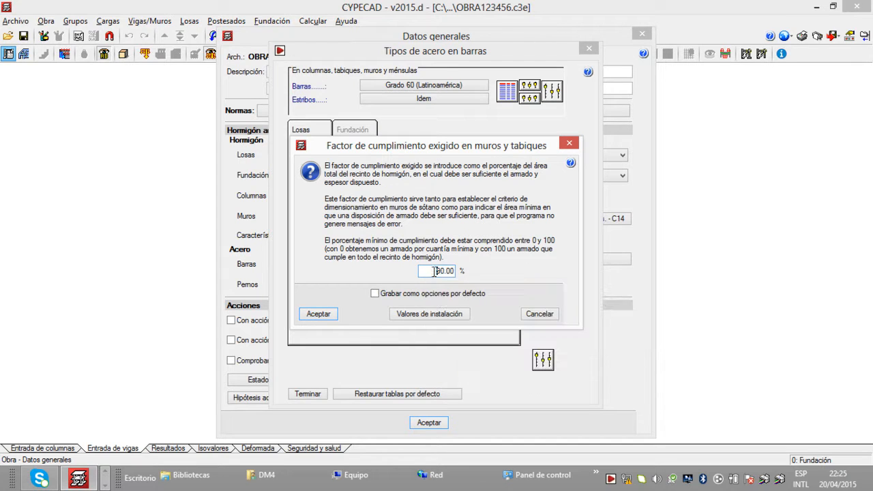
{"action": "key", "text": "BackSpace"}
{"action": "left_click", "coordinate": [433, 272]}
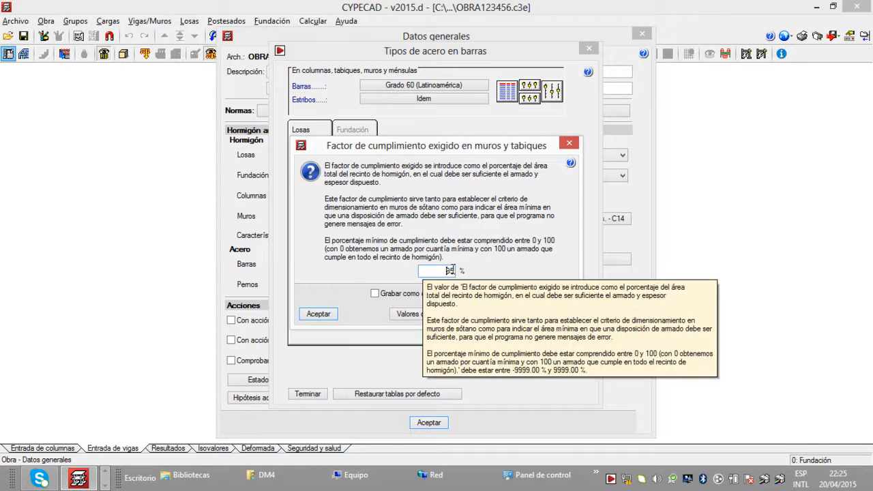
{"action": "left_click_drag", "start_coordinate": [446, 256], "coordinate": [326, 232]}
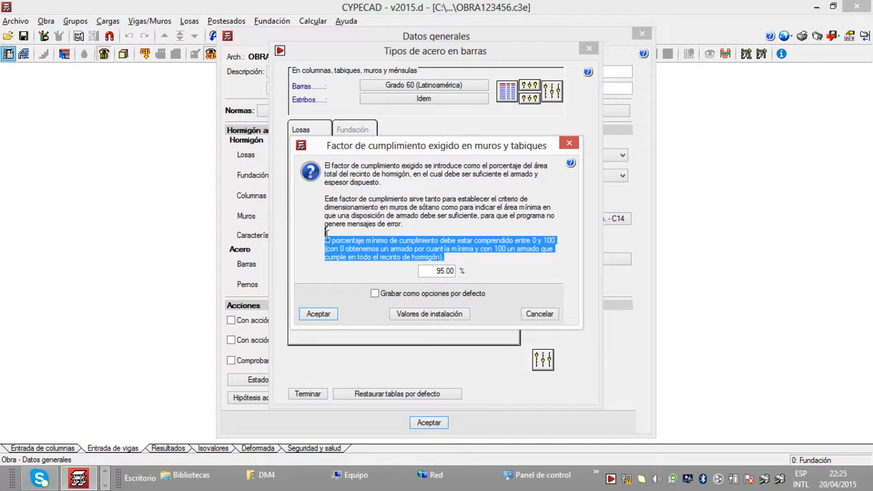
{"action": "left_click", "coordinate": [432, 272]}
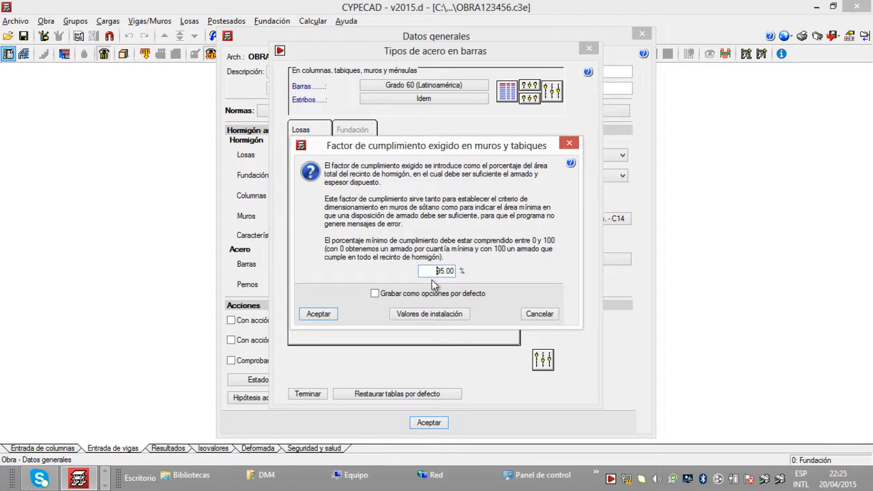
{"action": "left_click", "coordinate": [375, 293]}
{"action": "left_click", "coordinate": [330, 314]}
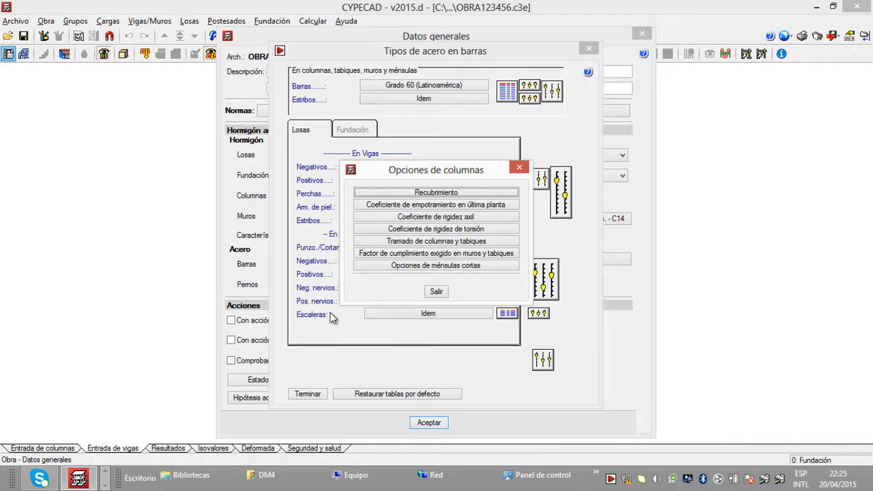
{"action": "left_click", "coordinate": [437, 292]}
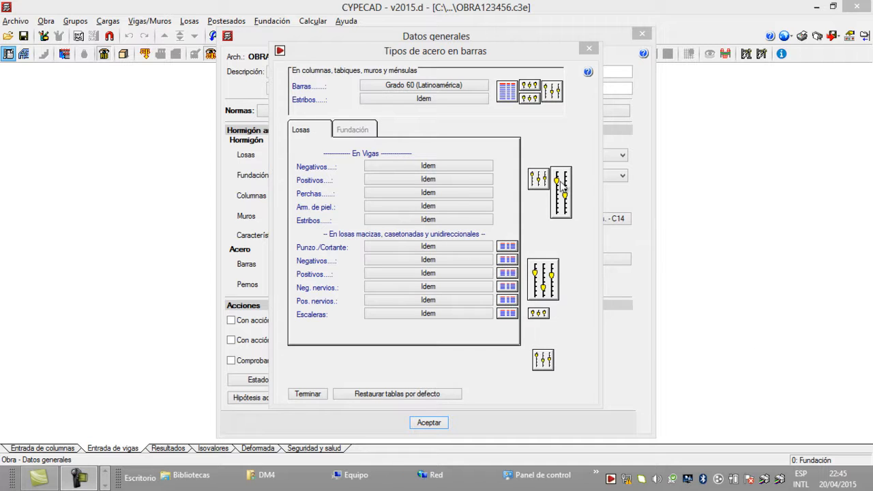
Step: Review the Recubrimientos en vigas within the beams' Disposiciones de armado and save them as default options
{"action": "left_click", "coordinate": [540, 179]}
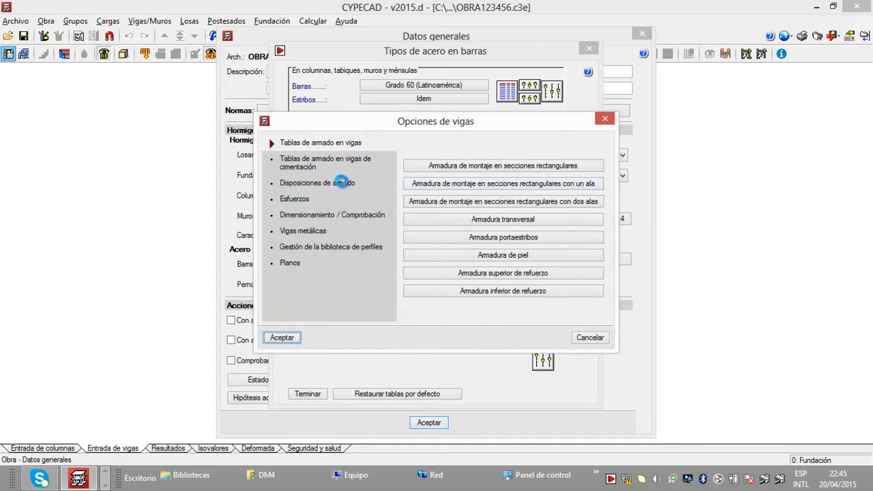
{"action": "left_click", "coordinate": [346, 184]}
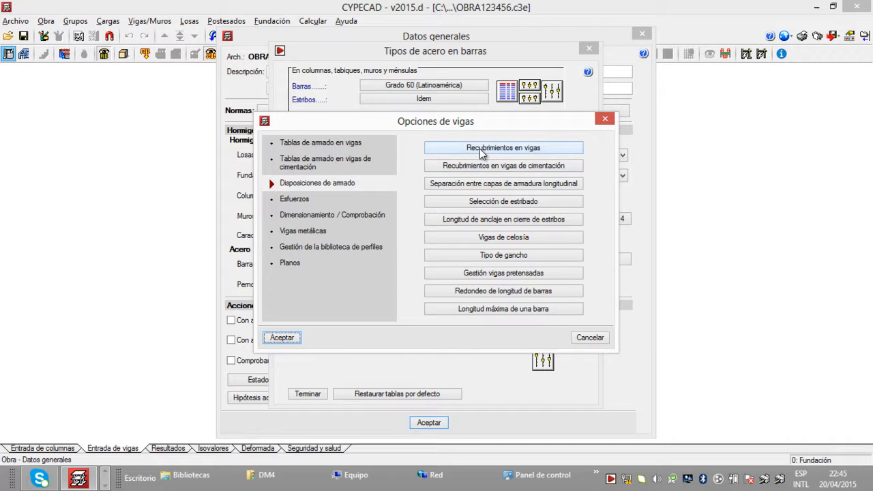
{"action": "left_click", "coordinate": [481, 149]}
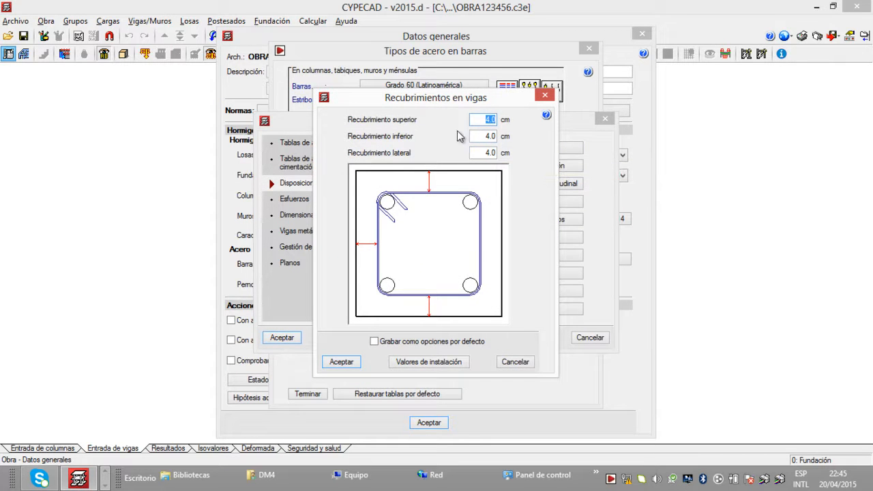
{"action": "left_click", "coordinate": [374, 341]}
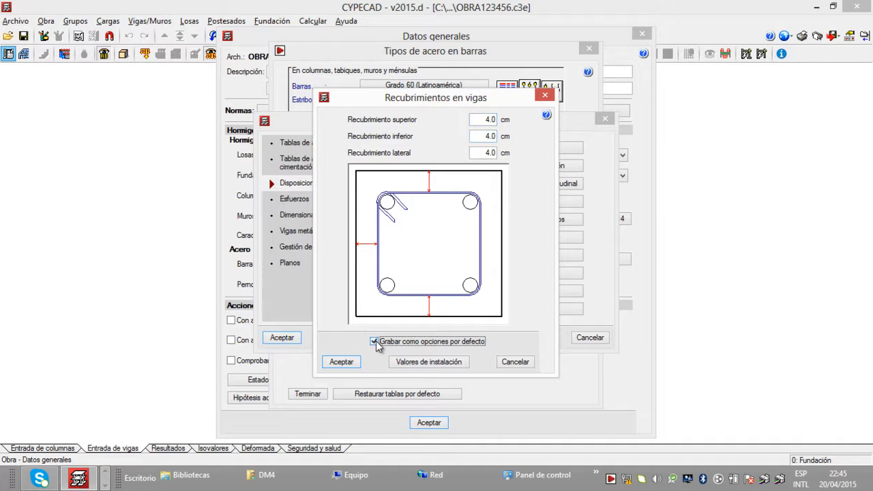
{"action": "left_click", "coordinate": [340, 362]}
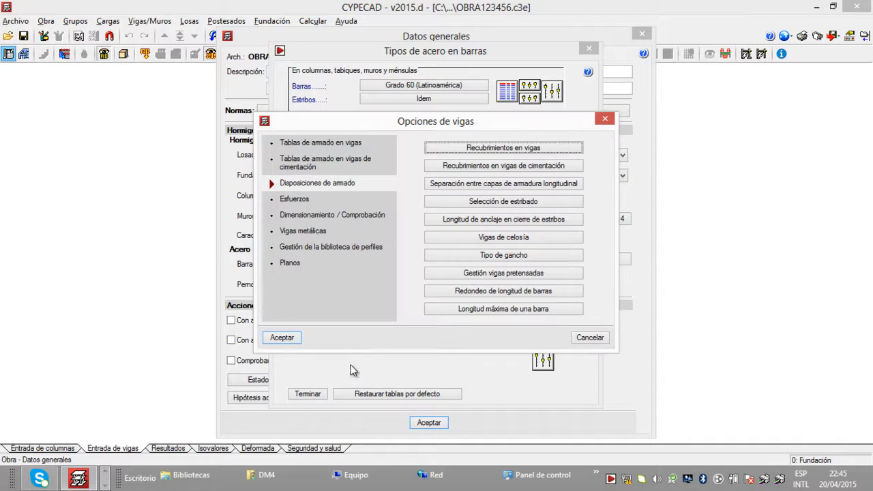
Step: Check the upper, lower and lateral covers in Recubrimientos en vigas de cimentación and save them as default options
{"action": "left_click", "coordinate": [482, 166]}
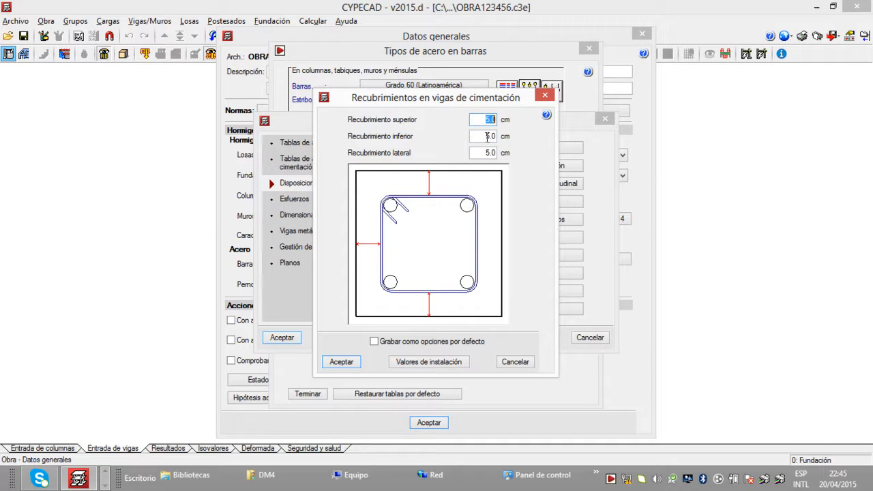
{"action": "mouse_move", "coordinate": [487, 137]}
{"action": "left_click_drag", "start_coordinate": [484, 135], "coordinate": [498, 121]}
{"action": "left_click_drag", "start_coordinate": [483, 153], "coordinate": [496, 153]}
{"action": "left_click", "coordinate": [379, 343]}
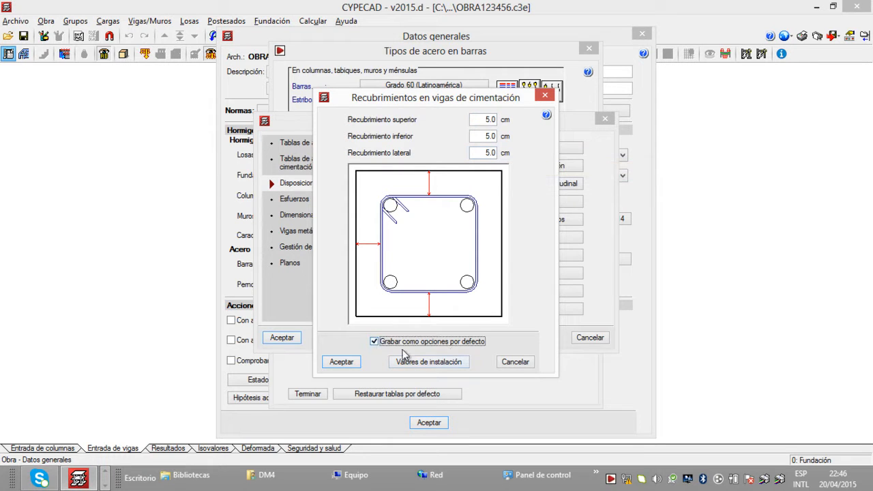
{"action": "left_click", "coordinate": [341, 361]}
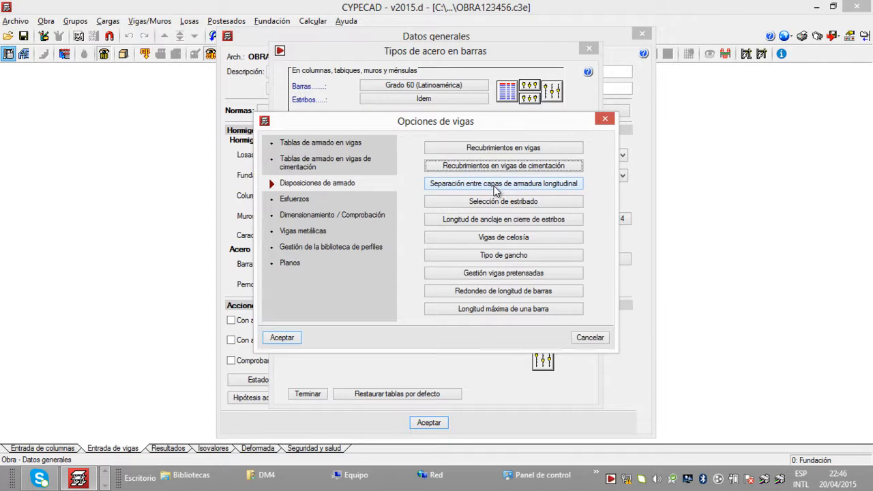
Step: Review the beams' Separación entre capas de armadura longitudinal and save it as a default option
{"action": "left_click", "coordinate": [496, 184]}
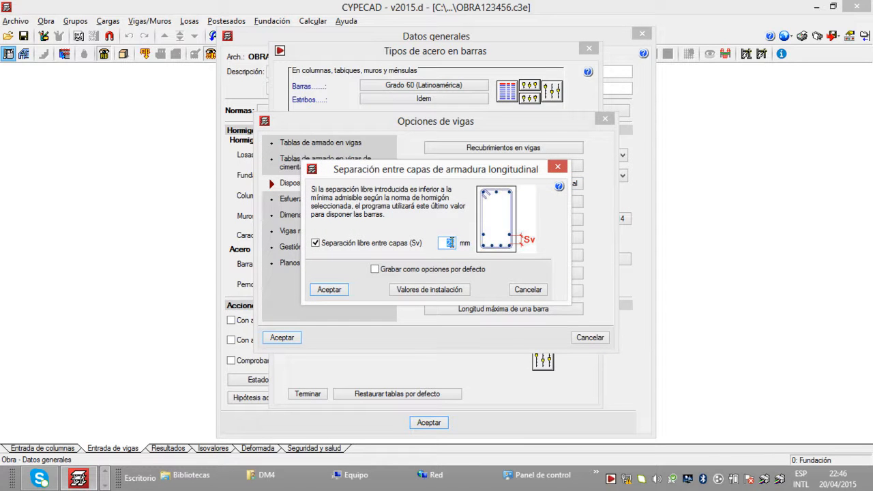
{"action": "left_click", "coordinate": [377, 269]}
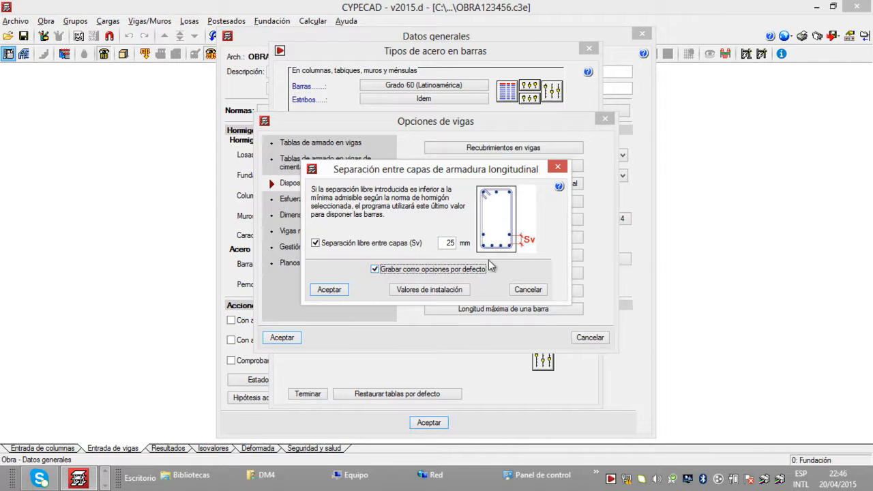
{"action": "left_click", "coordinate": [337, 291]}
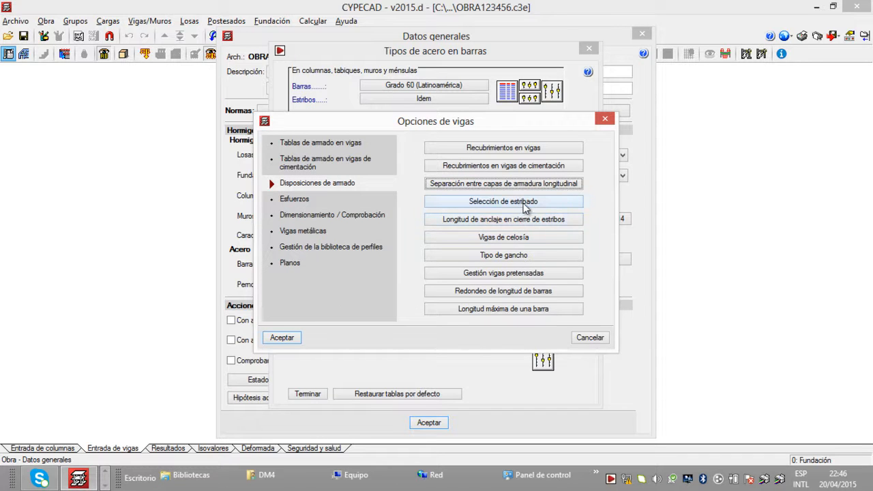
Step: Save the beams' Selección de estribado as default options, with A caras interiores for both column and apeo supports
{"action": "left_click", "coordinate": [526, 205]}
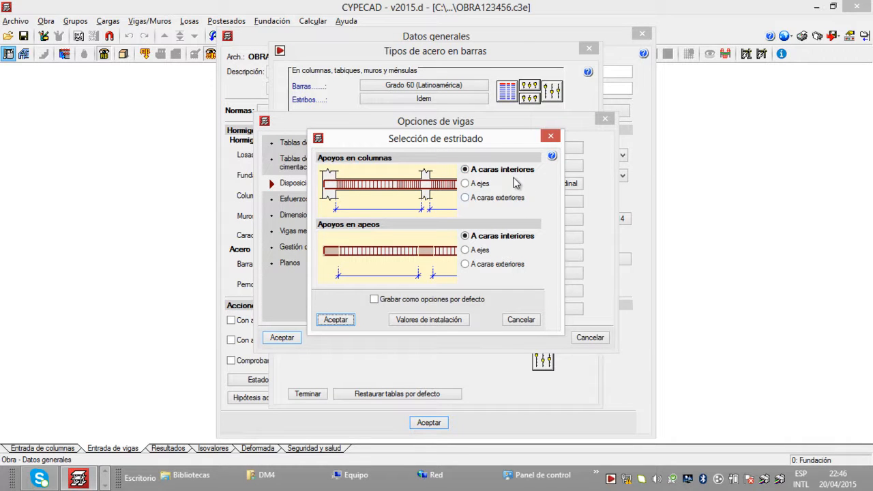
{"action": "left_click", "coordinate": [374, 299]}
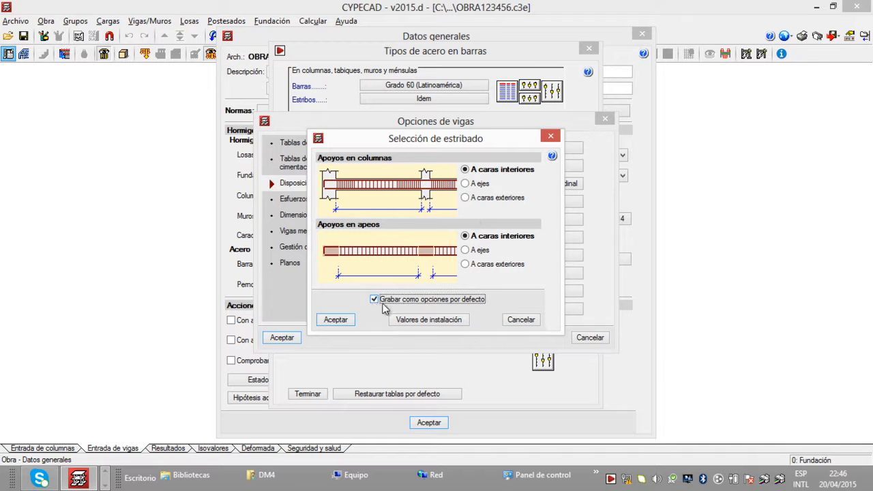
{"action": "left_click", "coordinate": [332, 320]}
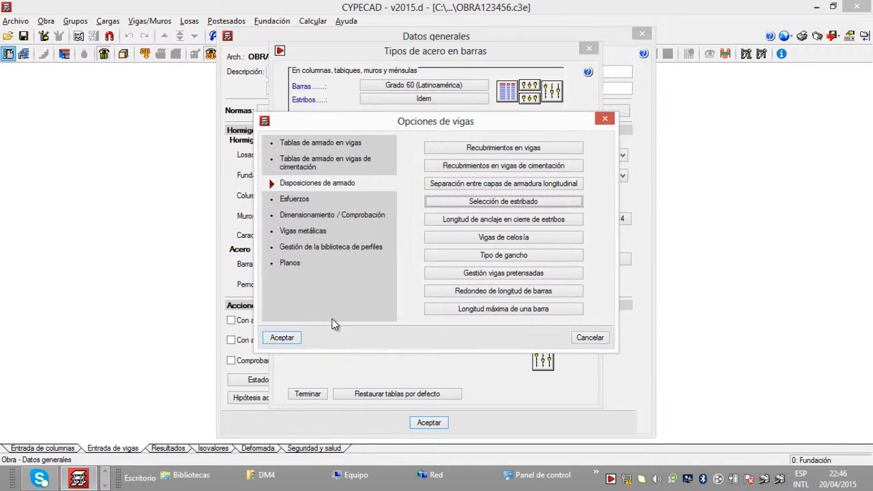
Step: Set the beams' Longitud de anclaje en cierre de estribos to 8 stirrup diameters and save it as a default option
{"action": "left_click", "coordinate": [474, 219]}
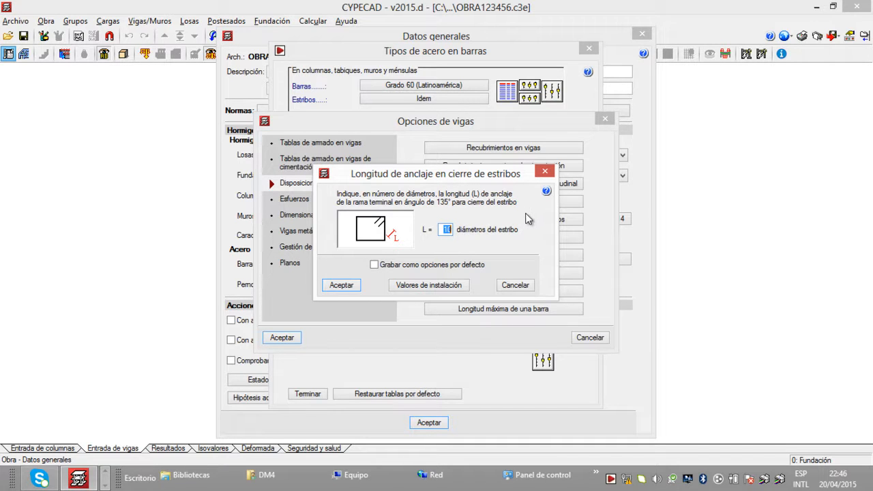
{"action": "type", "text": "8"}
{"action": "left_click", "coordinate": [375, 264]}
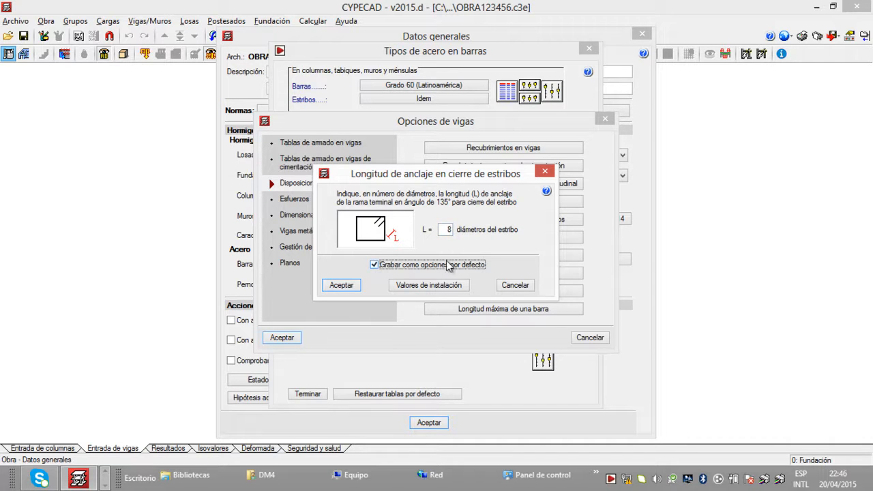
{"action": "left_click", "coordinate": [344, 288]}
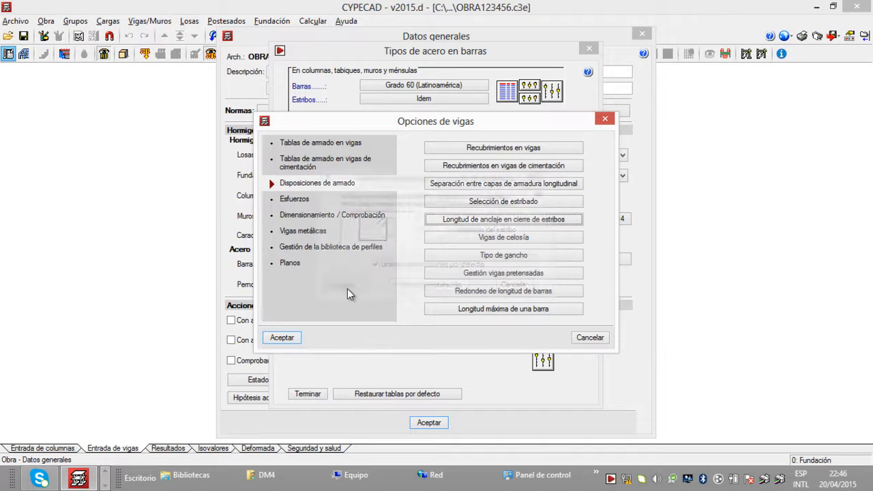
Step: Choose the U-shaped 180° hook as the beams' Tipo de gancho and save it as a default option
{"action": "left_click", "coordinate": [521, 255]}
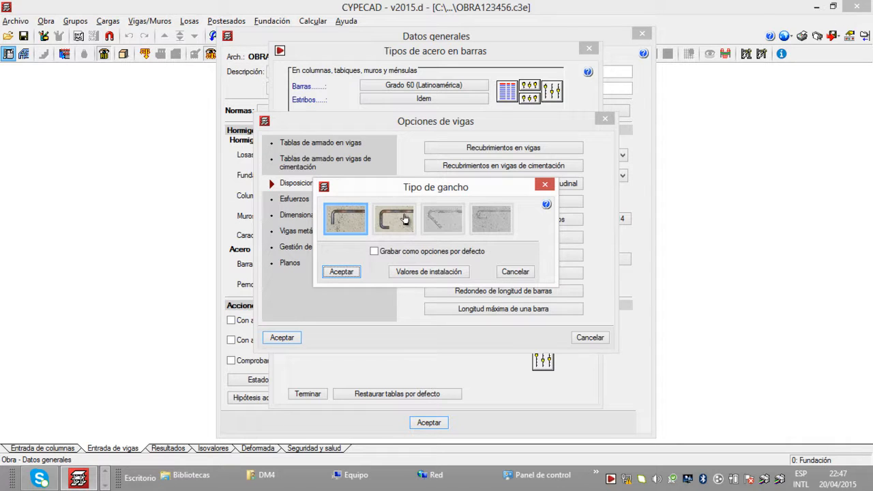
{"action": "left_click", "coordinate": [400, 225]}
{"action": "left_click", "coordinate": [375, 251]}
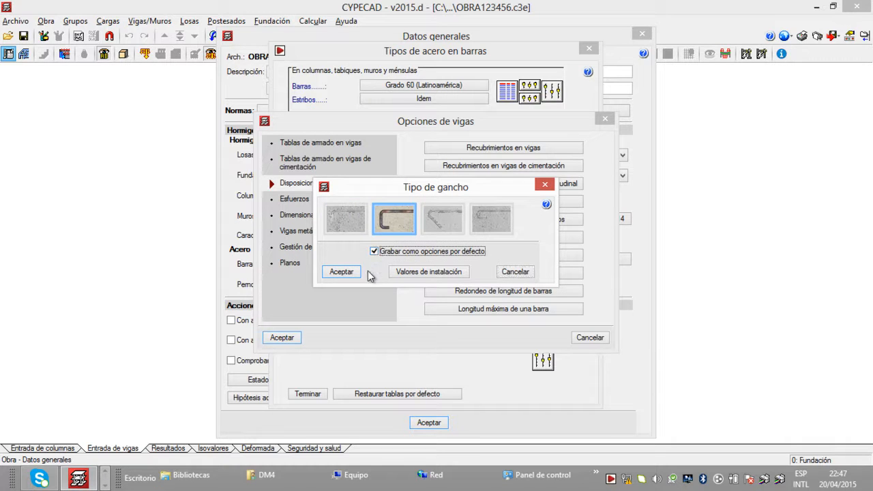
{"action": "left_click", "coordinate": [354, 272]}
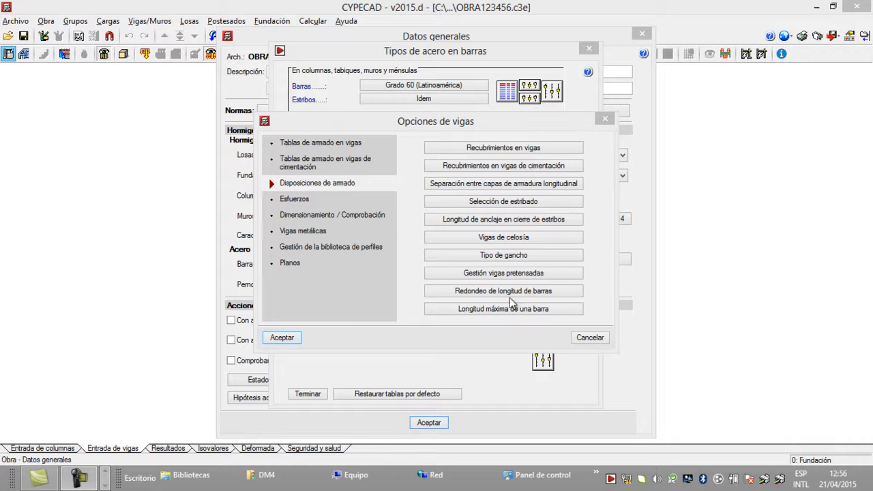
Step: Save the Armados de vigas settings within the beams' Dimensionamiento / Comprobación as default options
{"action": "left_click", "coordinate": [339, 216]}
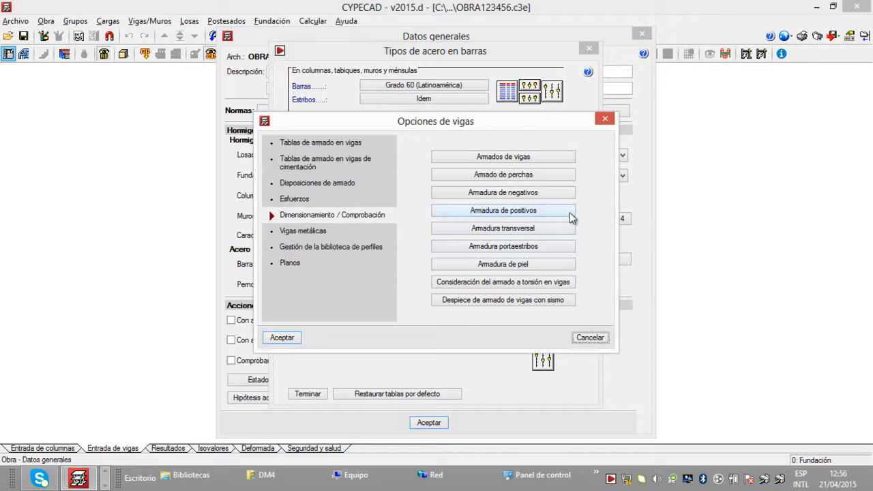
{"action": "left_click", "coordinate": [557, 160]}
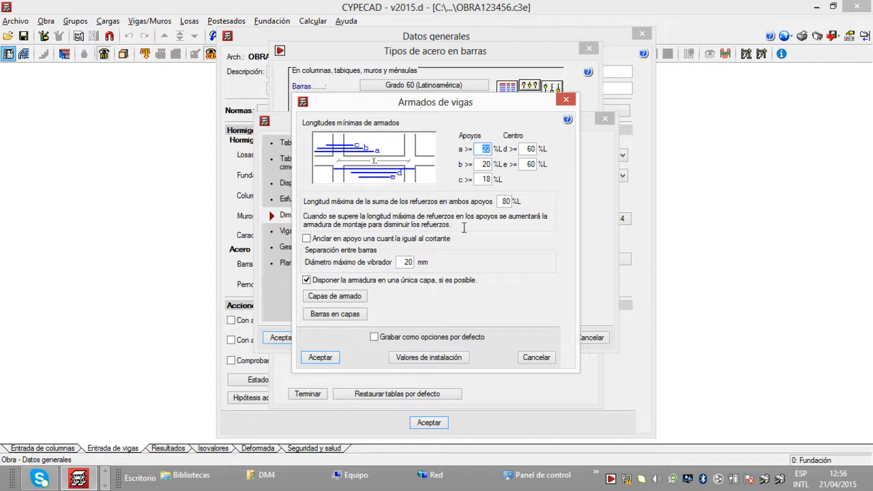
{"action": "left_click", "coordinate": [375, 338]}
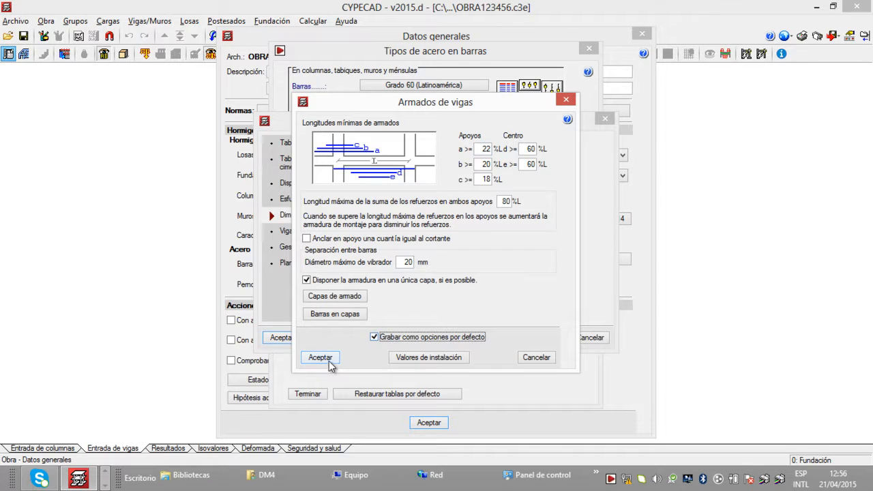
{"action": "left_click", "coordinate": [321, 358]}
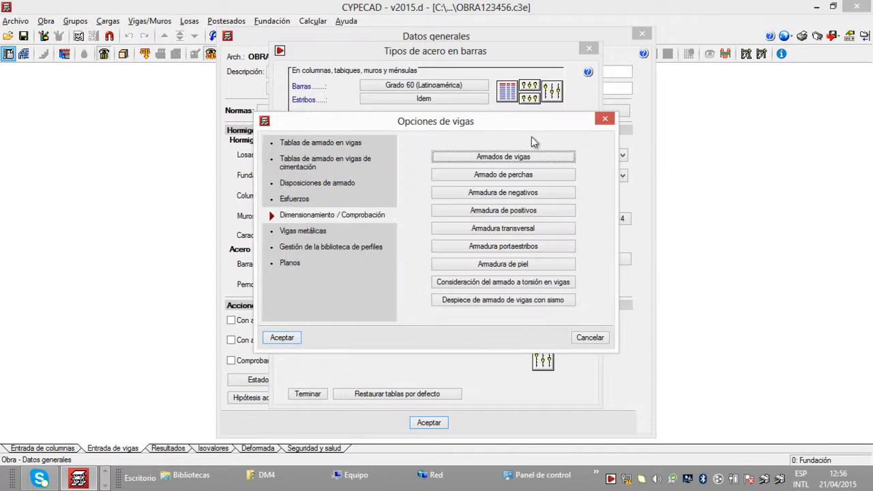
Step: Save the beams' Armado de perchas as default options, with Anclado en gancho at the extremes
{"action": "left_click", "coordinate": [547, 176]}
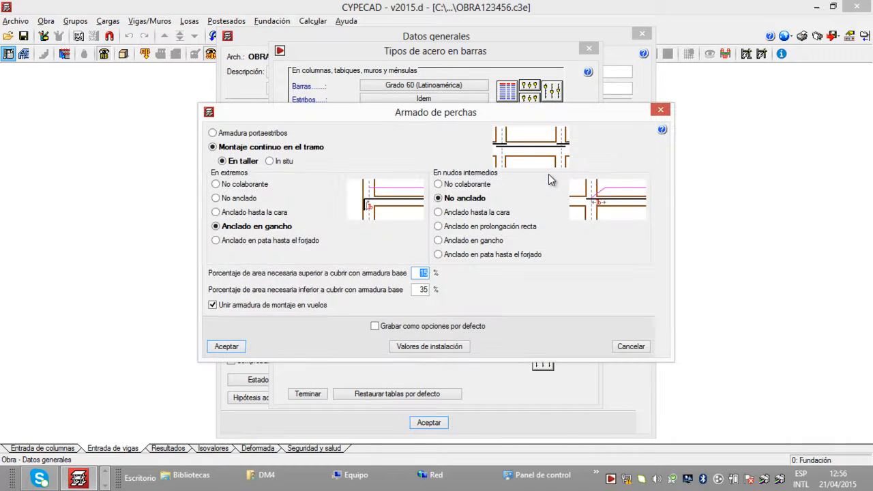
{"action": "left_click", "coordinate": [215, 240]}
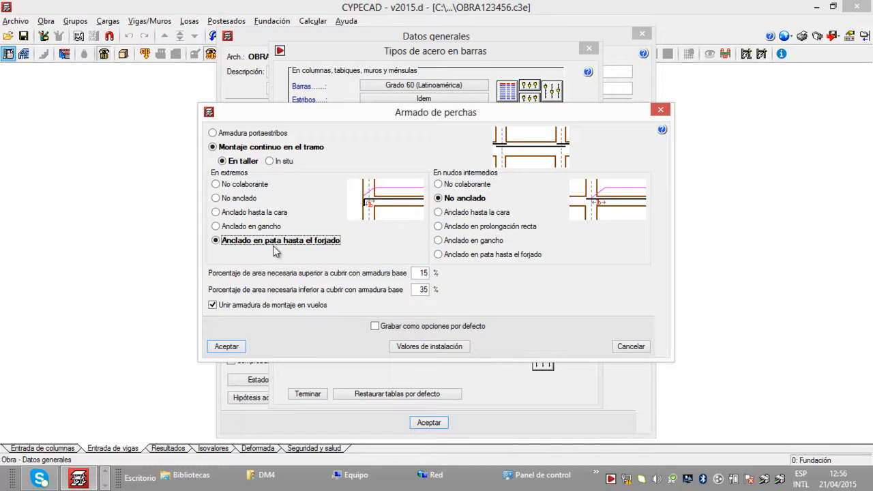
{"action": "left_click", "coordinate": [217, 226]}
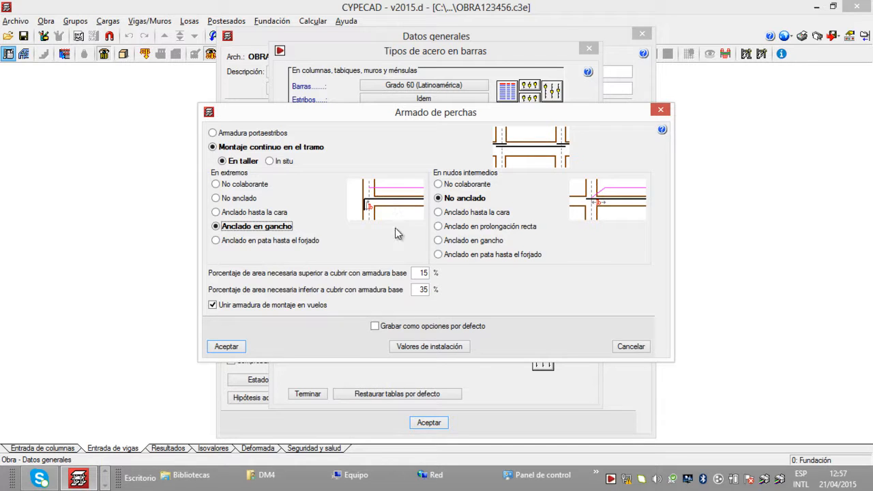
{"action": "left_click", "coordinate": [374, 326]}
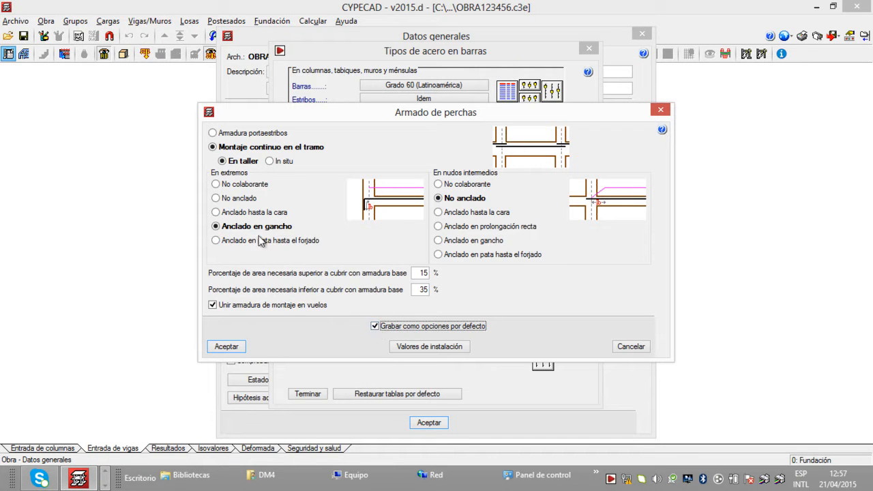
{"action": "left_click", "coordinate": [227, 347]}
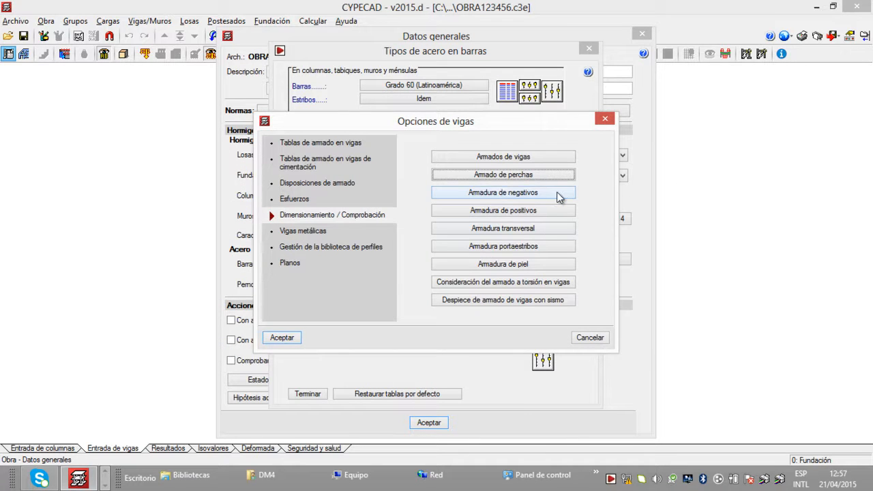
Step: Save Negativos simétricos en vigas de un sólo tramo as a default option within the beams' Armadura de negativos
{"action": "left_click", "coordinate": [556, 195]}
{"action": "left_click", "coordinate": [512, 213]}
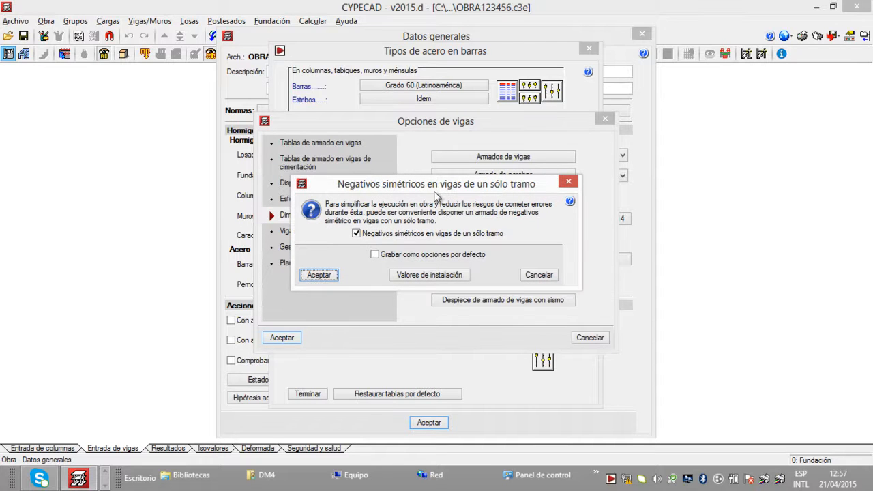
{"action": "left_click", "coordinate": [375, 254]}
{"action": "left_click", "coordinate": [321, 275]}
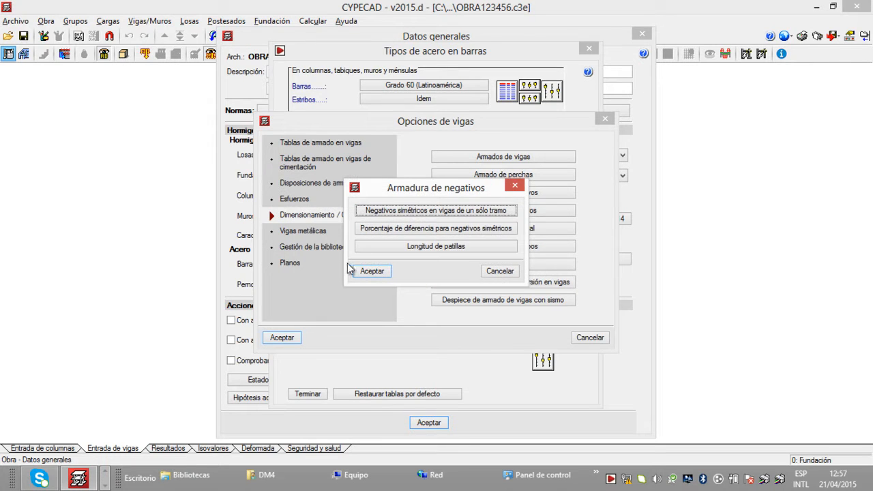
{"action": "left_click", "coordinate": [383, 272]}
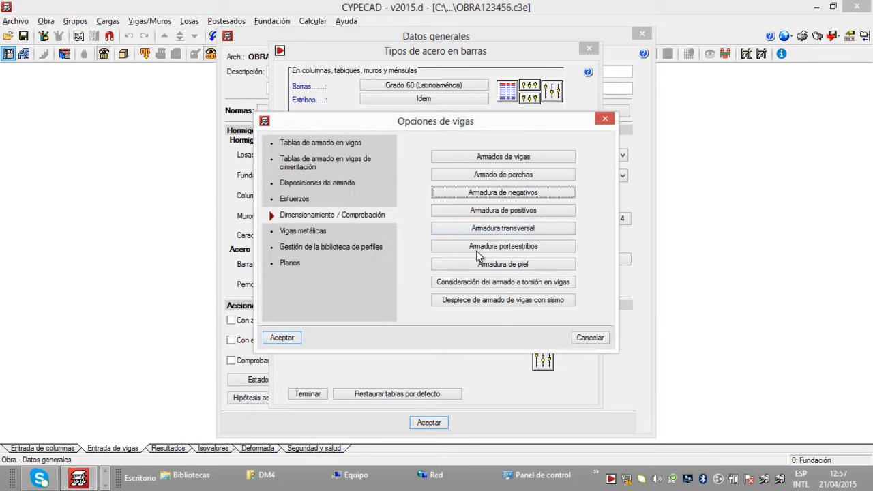
Step: Save Ganchos en extremos de alineación as a default option in Armadura de positivos, with Disponer ganchos aunque no se necesiten enabled
{"action": "left_click", "coordinate": [551, 210]}
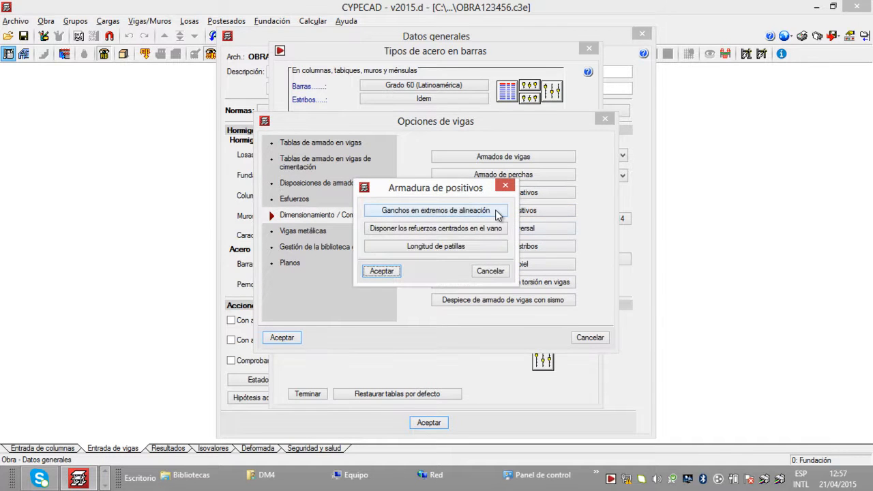
{"action": "left_click", "coordinate": [502, 212]}
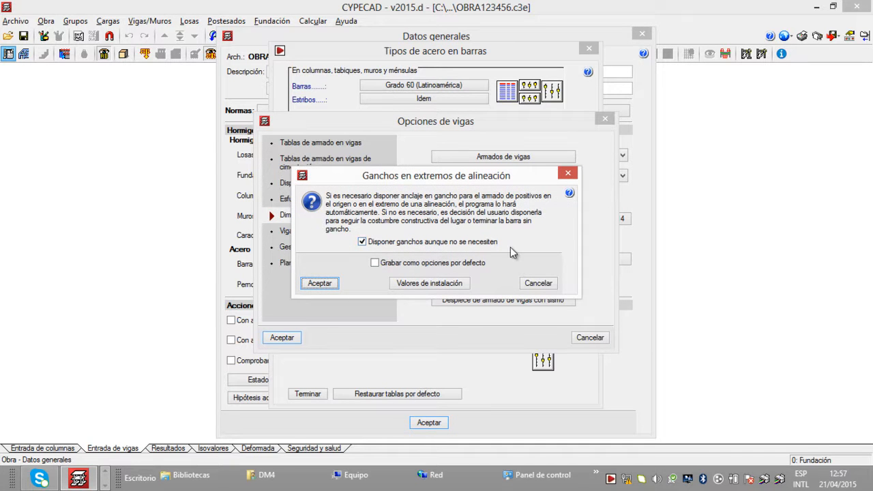
{"action": "left_click", "coordinate": [375, 263]}
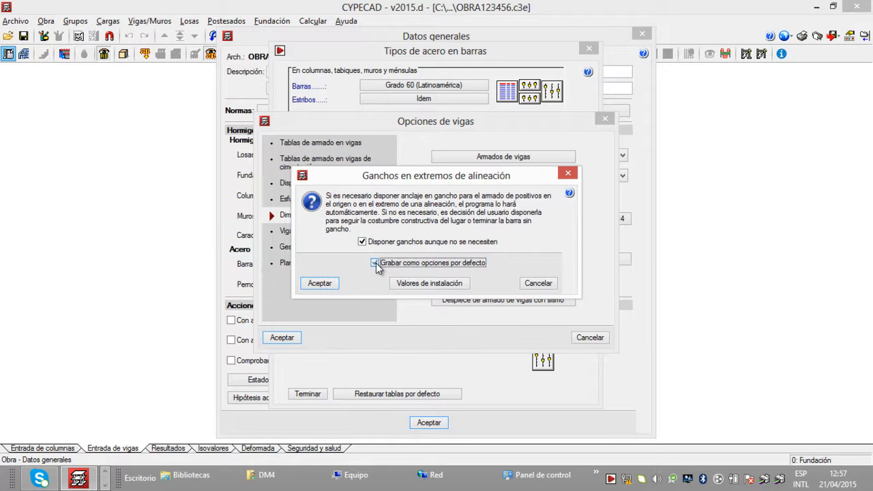
{"action": "left_click", "coordinate": [332, 282]}
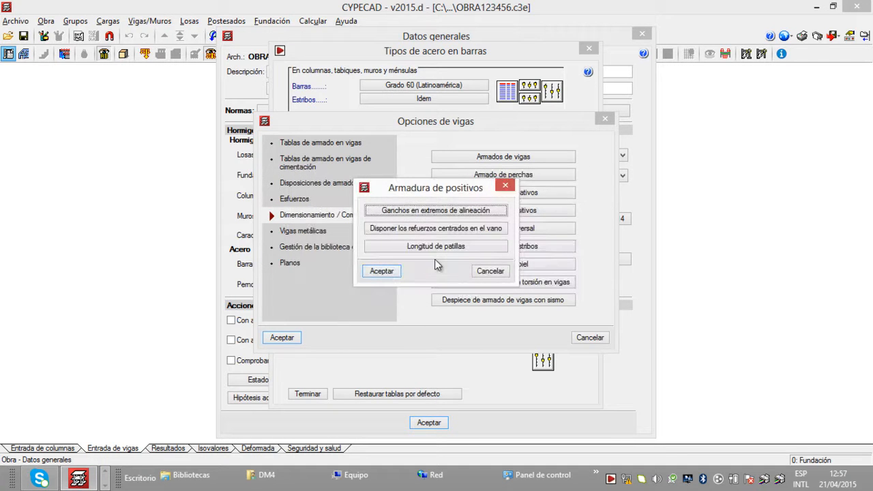
{"action": "left_click", "coordinate": [383, 271]}
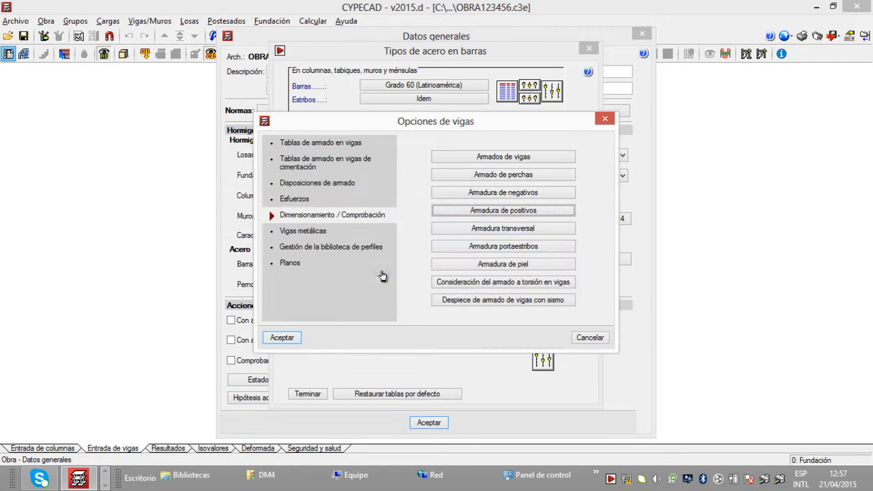
Step: Review the Longitud mínima de estribos within the beams' Armadura transversal and save it as a default option
{"action": "left_click", "coordinate": [560, 228]}
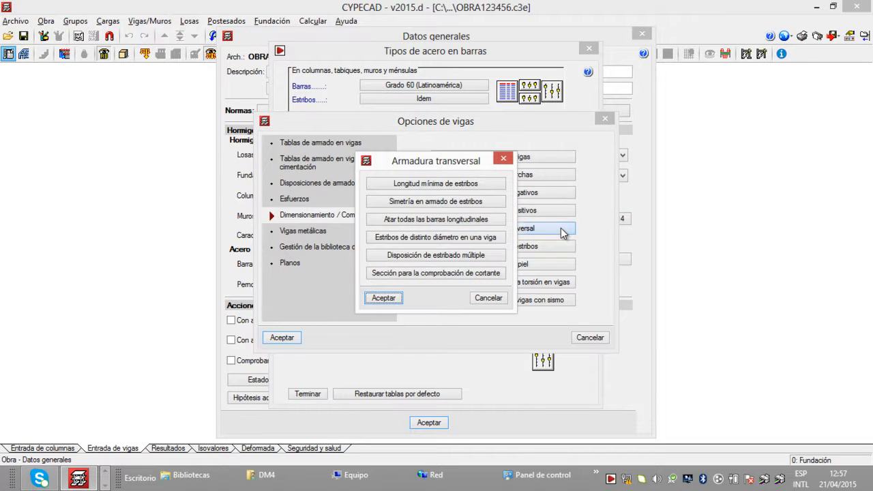
{"action": "left_click", "coordinate": [495, 183]}
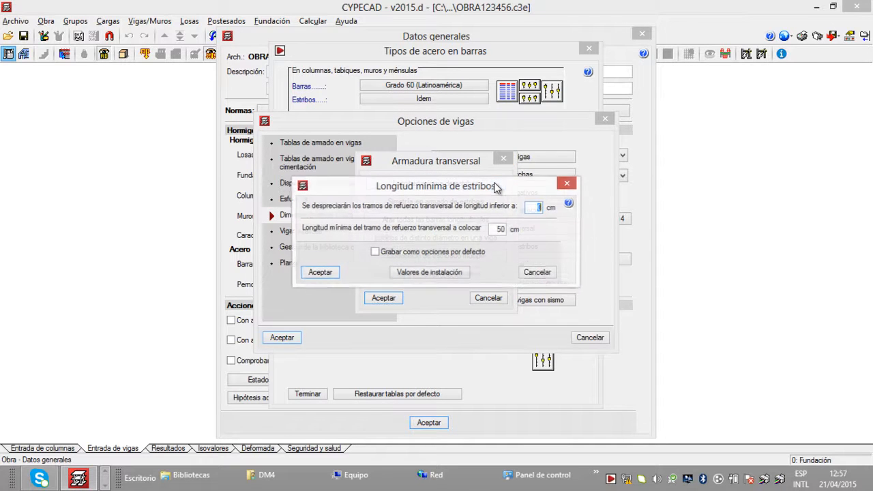
{"action": "left_click", "coordinate": [497, 228]}
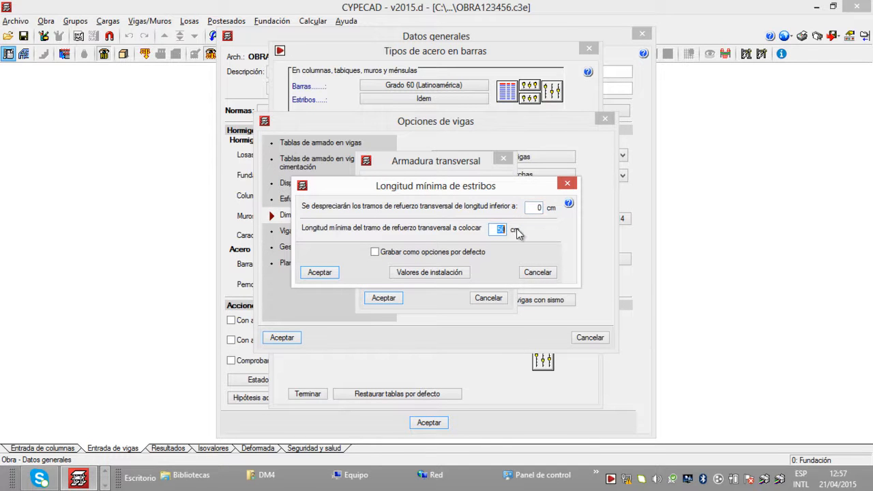
{"action": "left_click", "coordinate": [497, 229]}
{"action": "left_click_drag", "start_coordinate": [496, 230], "coordinate": [507, 229]}
{"action": "left_click", "coordinate": [375, 253]}
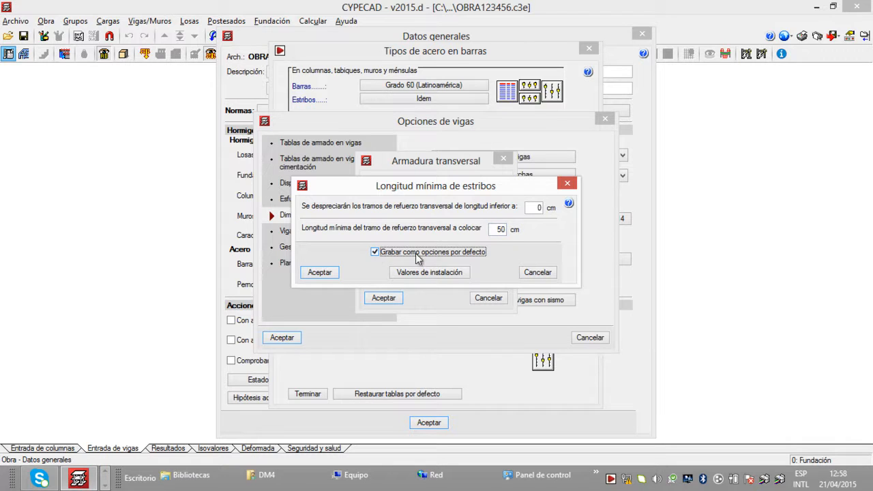
{"action": "left_click", "coordinate": [321, 273]}
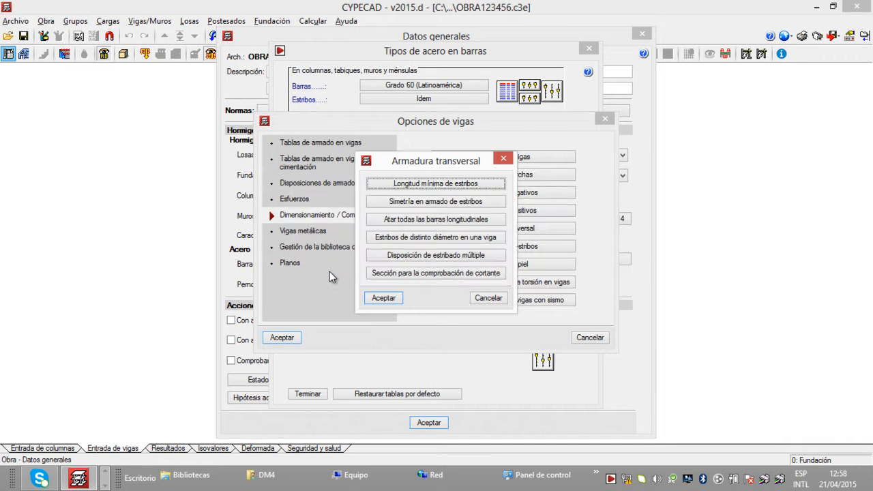
Step: Save Simetría en armado de estribos as a default option, with symmetric stirrup reinforcement enabled
{"action": "left_click", "coordinate": [492, 201]}
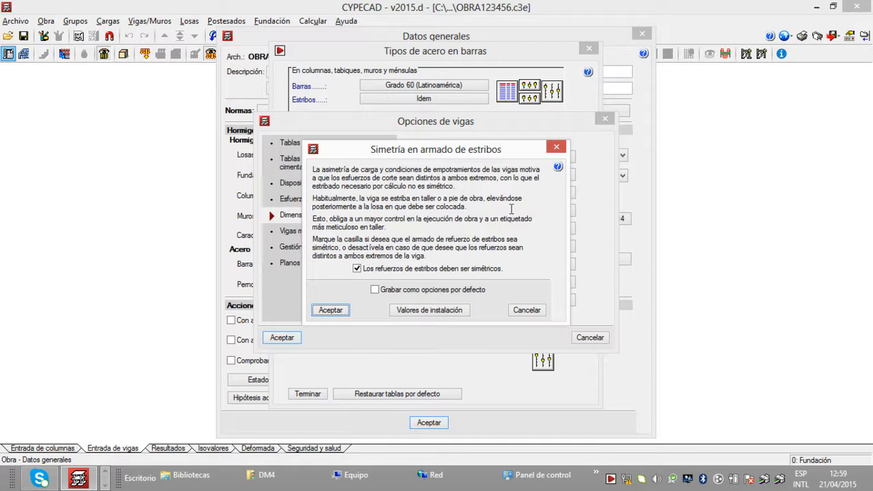
{"action": "left_click", "coordinate": [375, 290]}
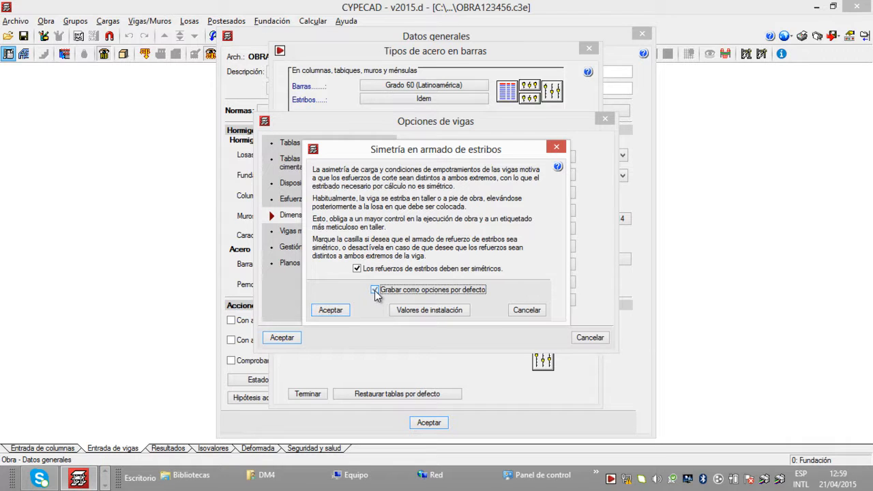
{"action": "left_click", "coordinate": [341, 312]}
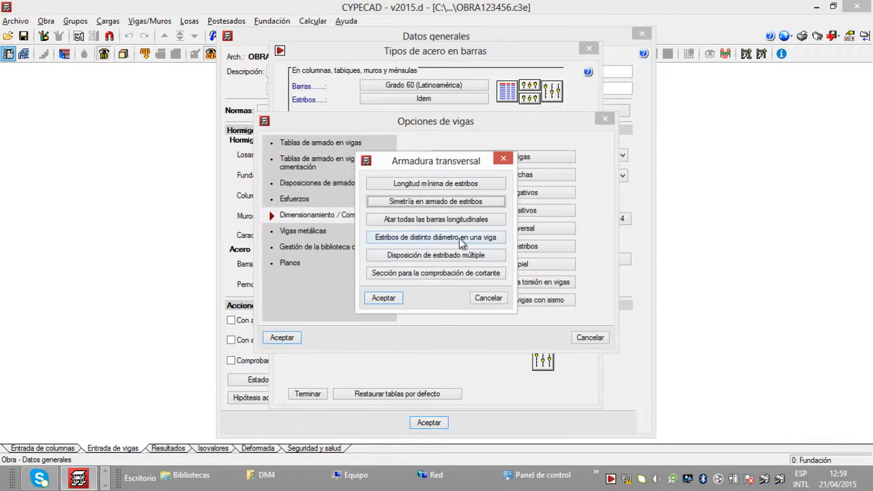
Step: Save Atar todas las barras longitudinales as a default option, leaving the tying of all longitudinal bars disabled
{"action": "left_click", "coordinate": [498, 222]}
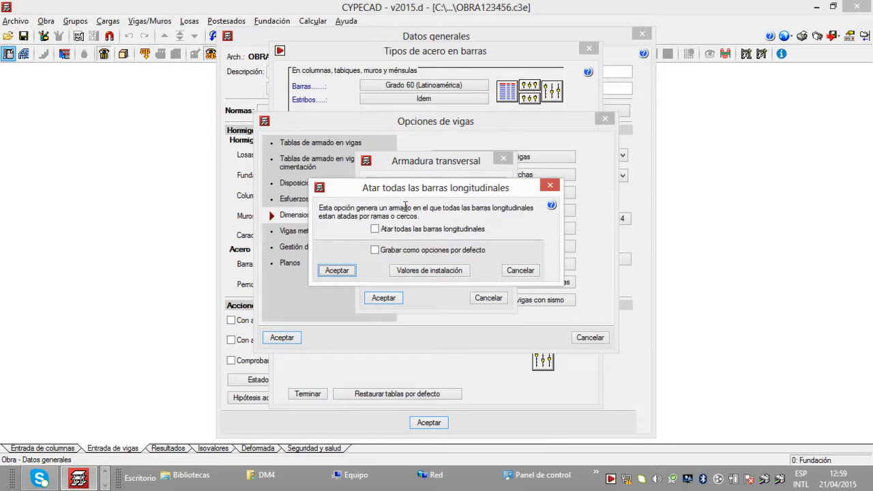
{"action": "left_click", "coordinate": [375, 250]}
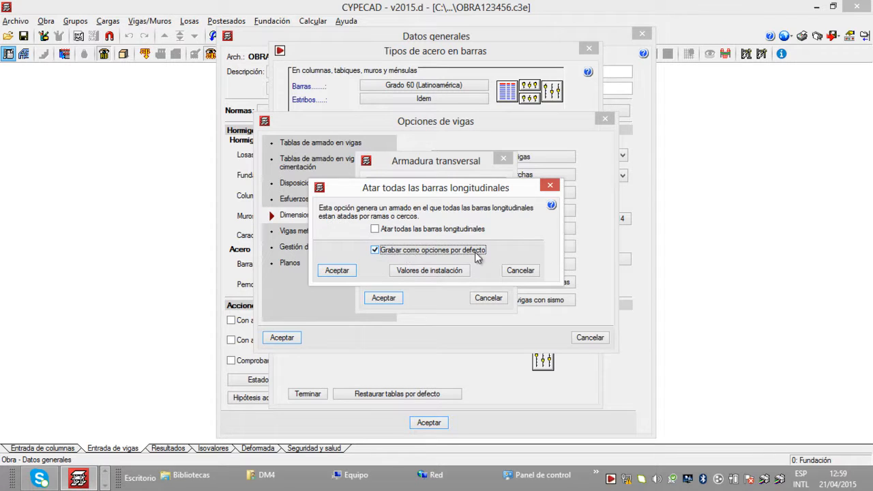
{"action": "left_click", "coordinate": [338, 271]}
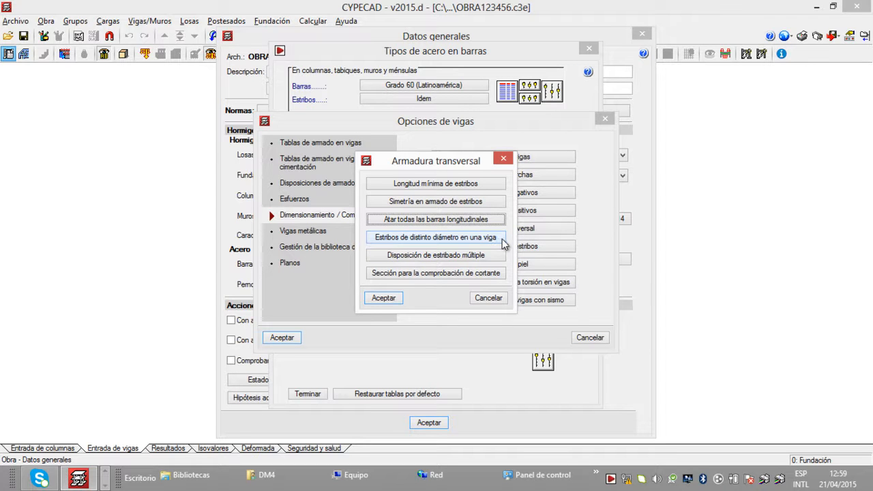
Step: Save Estribos de distinto diámetro en una viga as a default option, with the mixing of stirrup diameters disabled
{"action": "left_click", "coordinate": [502, 238]}
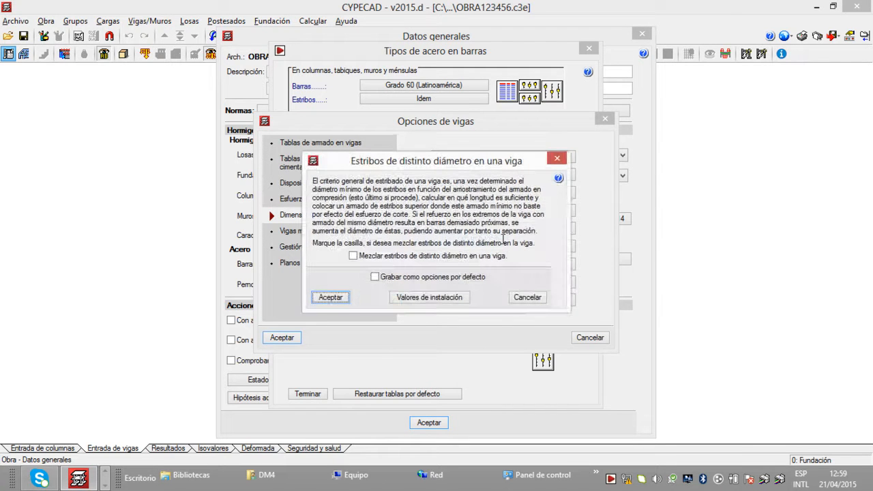
{"action": "left_click", "coordinate": [356, 259]}
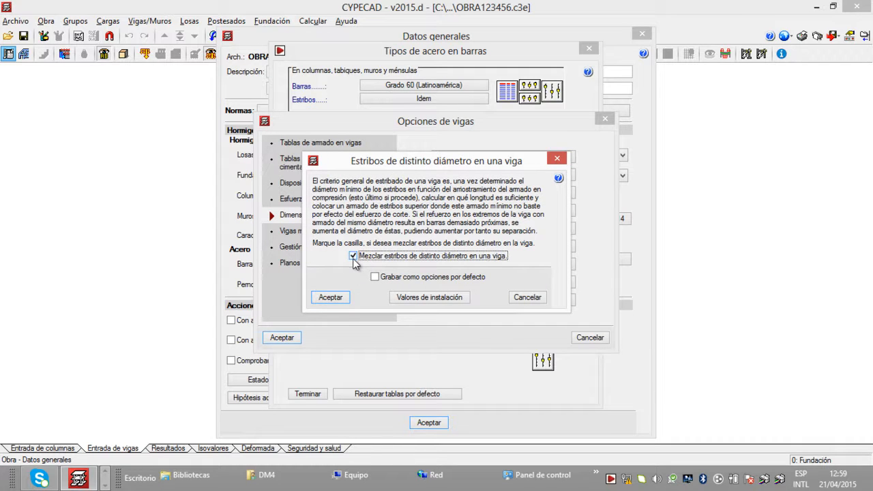
{"action": "left_click", "coordinate": [353, 258]}
{"action": "left_click", "coordinate": [374, 278]}
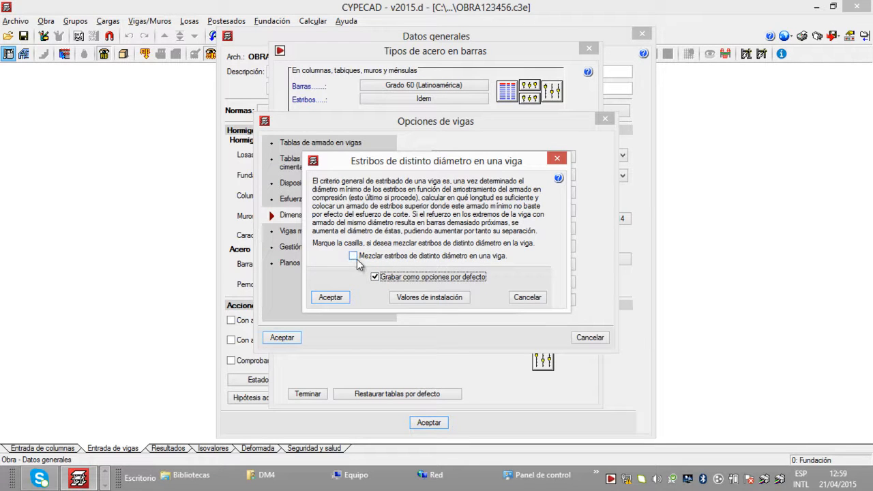
{"action": "left_click", "coordinate": [344, 298]}
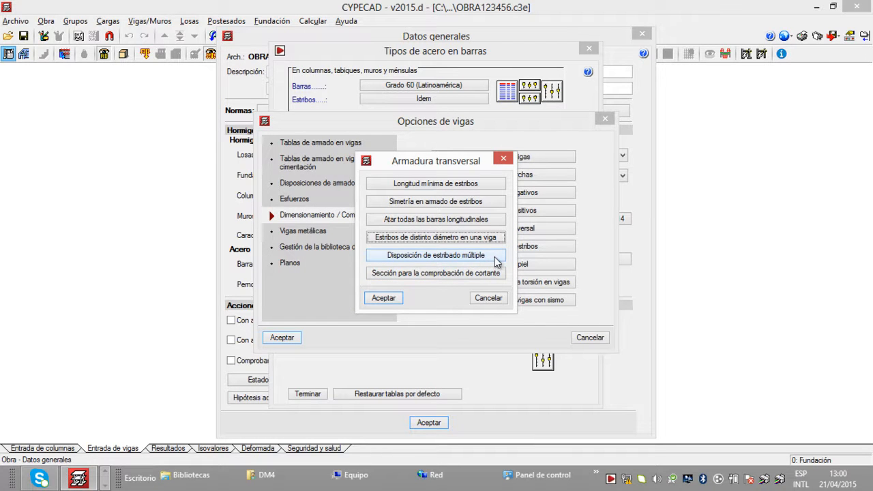
Step: Save Disposición de estribado múltiple as a default option with Estribos iguales superpuestos, and accept the beams' Armadura transversal settings
{"action": "left_click", "coordinate": [496, 260]}
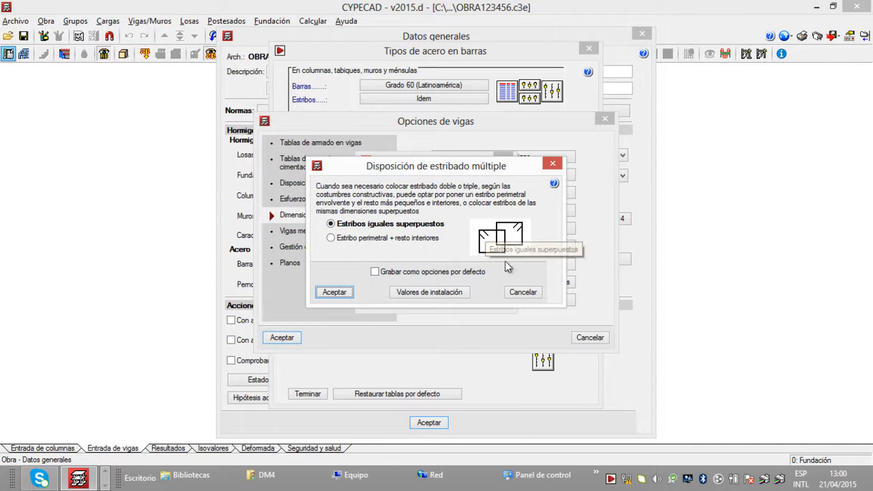
{"action": "left_click", "coordinate": [331, 238]}
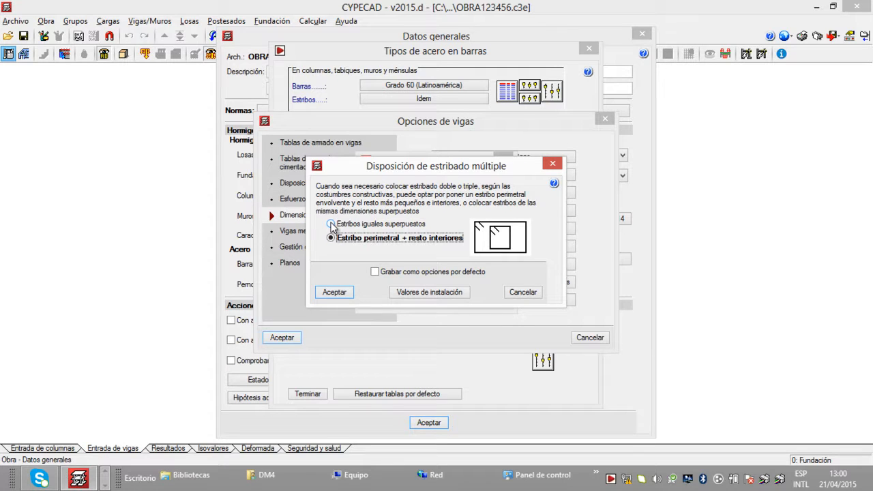
{"action": "left_click", "coordinate": [332, 224]}
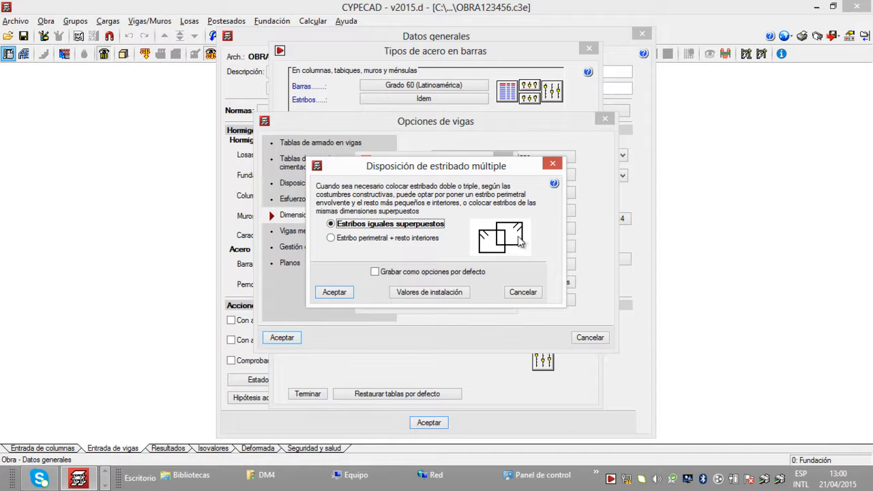
{"action": "left_click", "coordinate": [375, 273]}
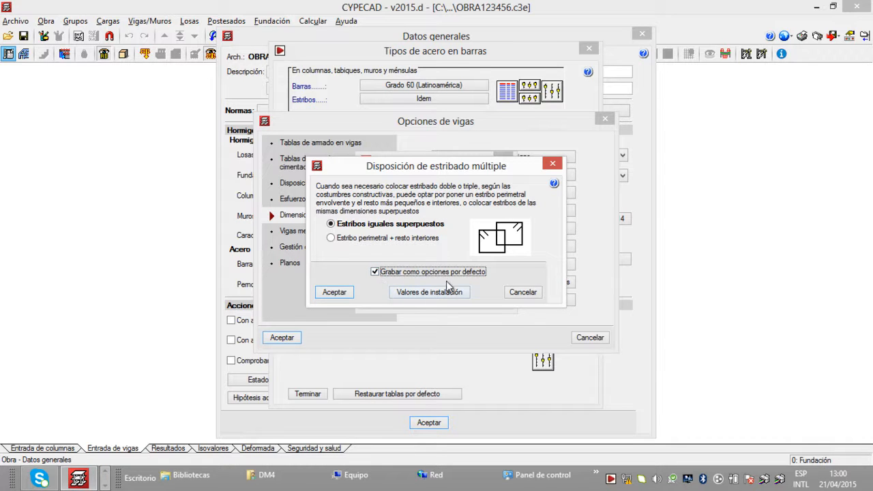
{"action": "left_click", "coordinate": [341, 293]}
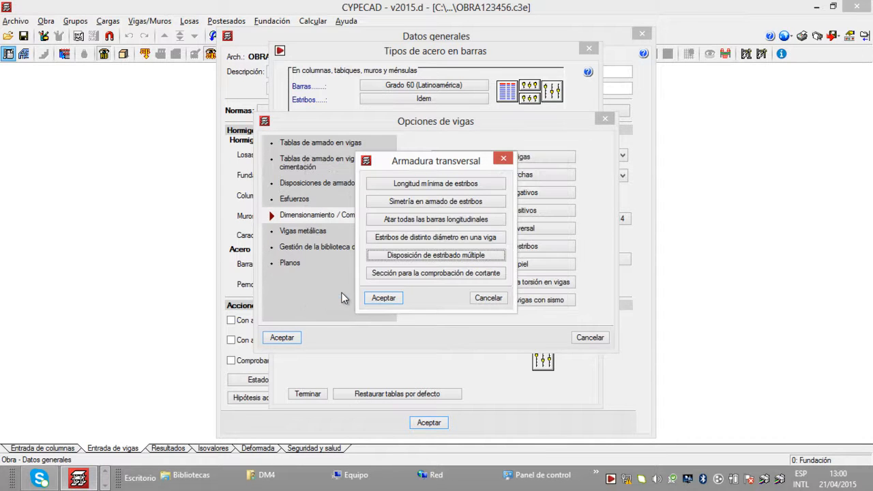
{"action": "left_click", "coordinate": [393, 298]}
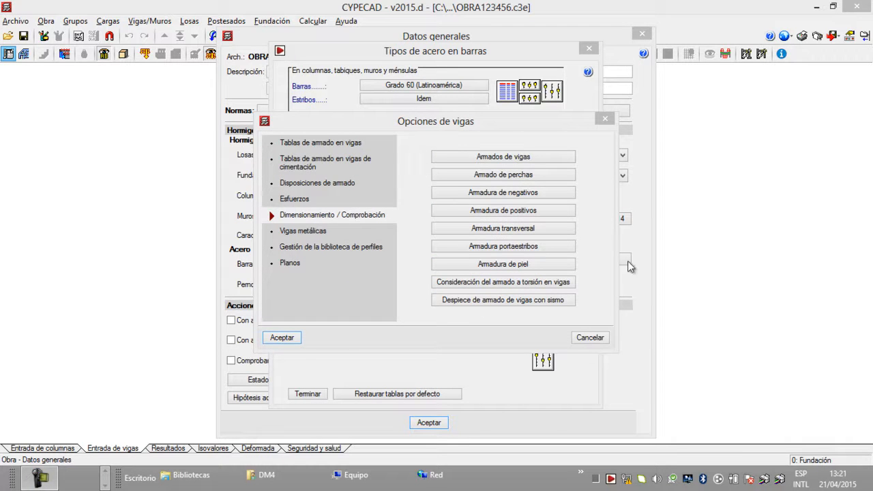
Step: Review the Armadura portaestribos table of transverse reinforcement arrangements for rectangular beam sections
{"action": "left_click", "coordinate": [557, 249]}
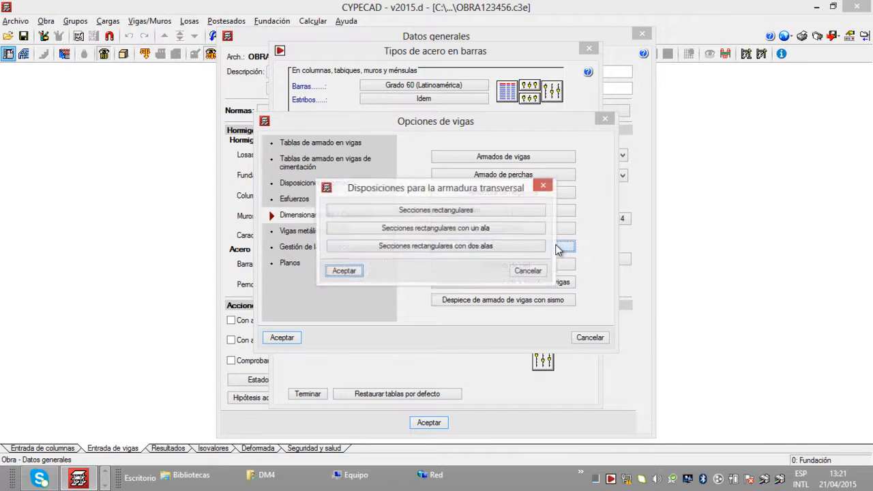
{"action": "left_click", "coordinate": [530, 214]}
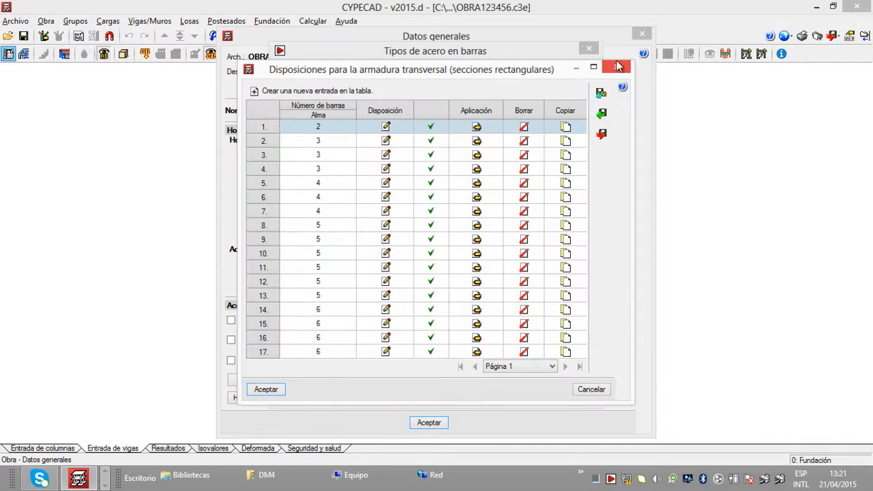
{"action": "left_click", "coordinate": [614, 67]}
{"action": "left_click", "coordinate": [344, 271]}
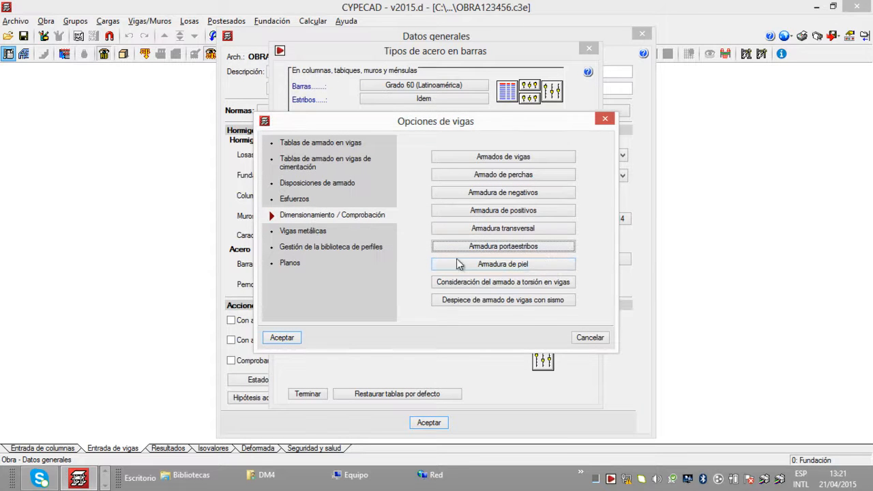
Step: Save the beams' Armadura de piel minimum height and maximum spacing settings as default options
{"action": "left_click", "coordinate": [554, 264]}
{"action": "left_click", "coordinate": [374, 266]}
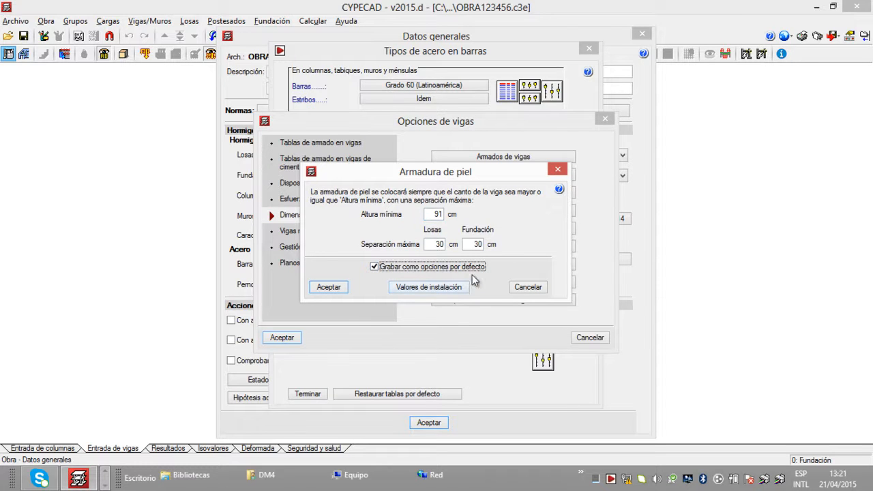
{"action": "left_click", "coordinate": [336, 288]}
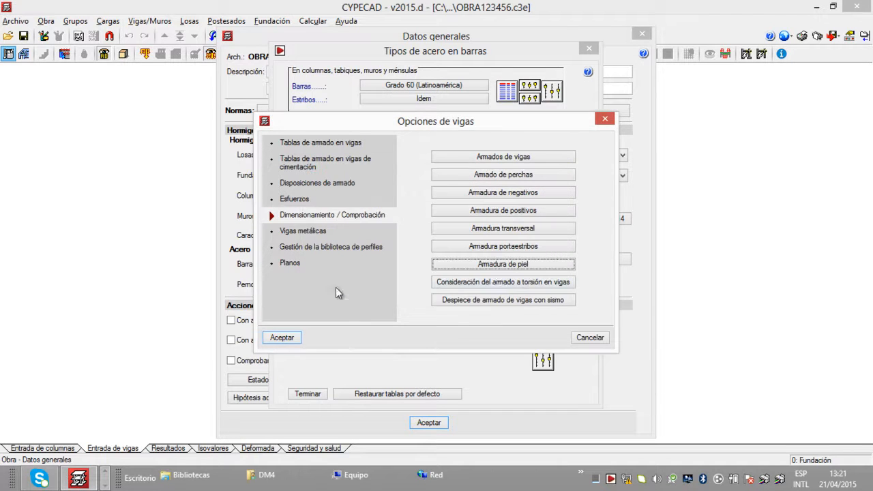
Step: Save the K coefficient of Consideración del armado a torsión en vigas as a default option
{"action": "left_click", "coordinate": [570, 286]}
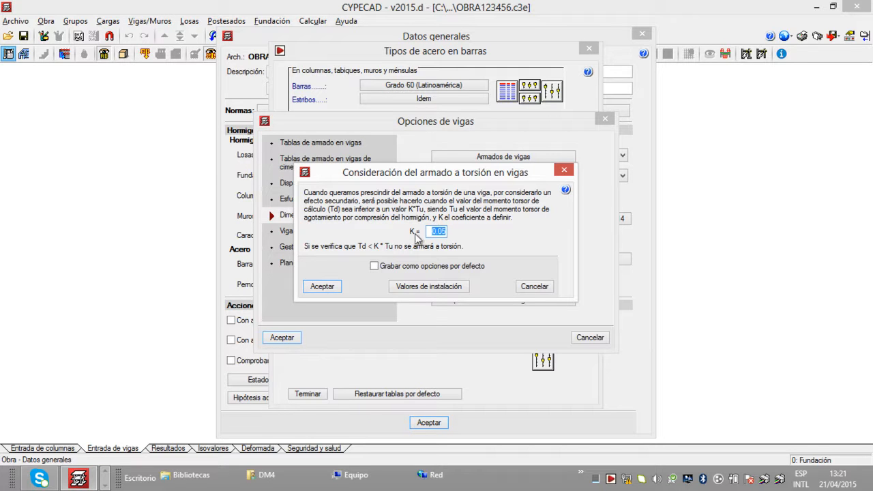
{"action": "left_click", "coordinate": [375, 268]}
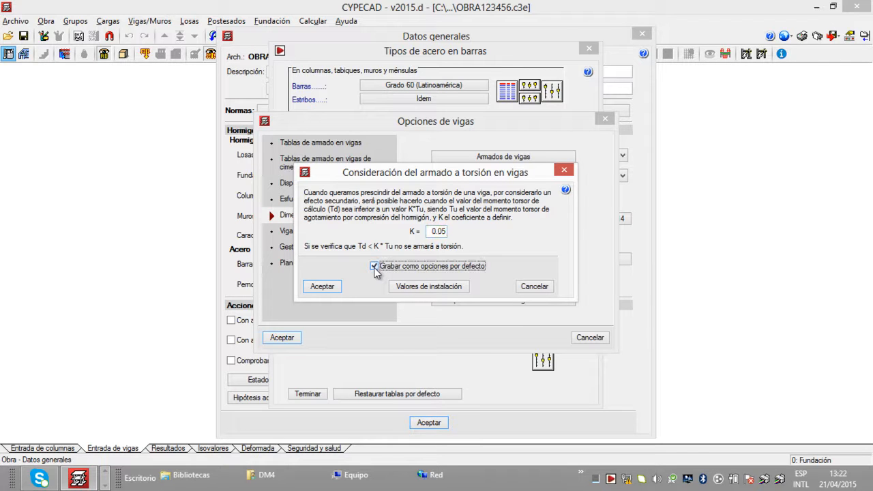
{"action": "left_click", "coordinate": [323, 287]}
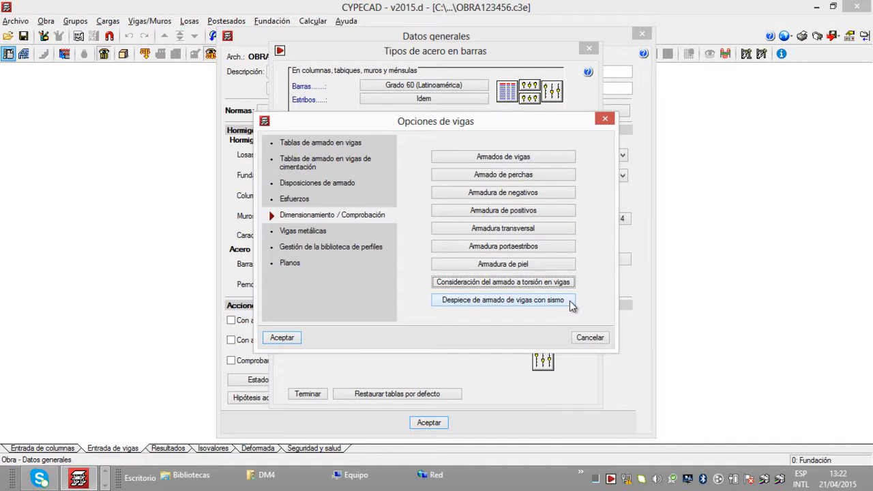
Step: Set Despiece de armado de vigas con sismo to the fully in-situ system with displaced splices, save it as default, and accept the beam options
{"action": "left_click", "coordinate": [569, 301]}
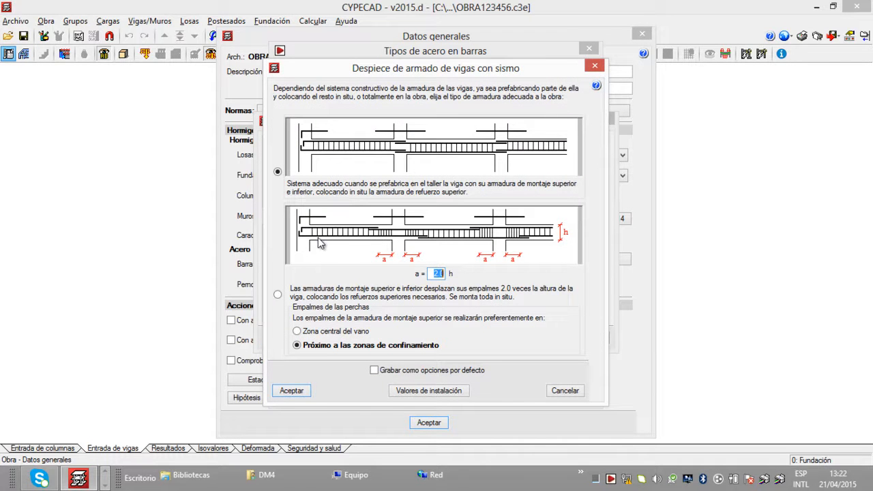
{"action": "left_click", "coordinate": [279, 296]}
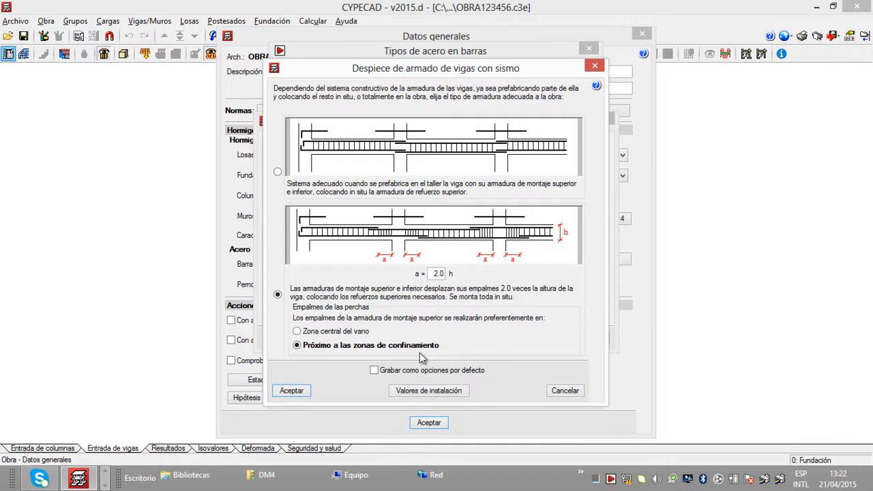
{"action": "left_click", "coordinate": [374, 372]}
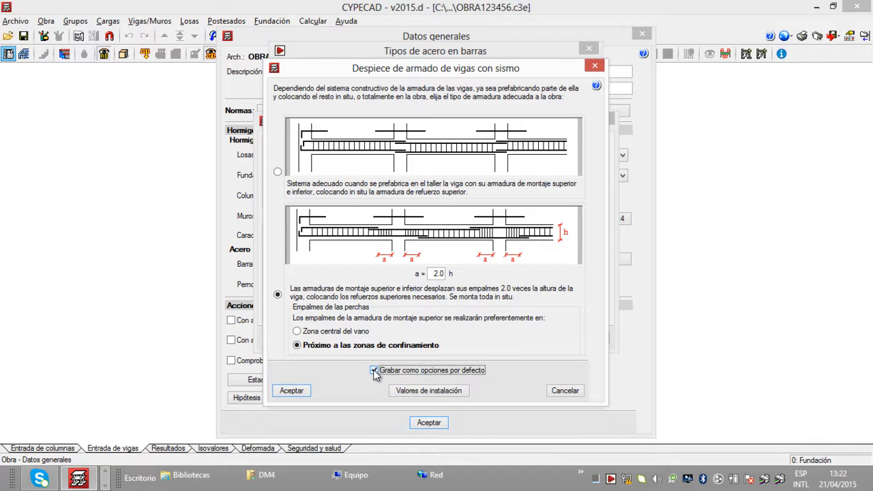
{"action": "left_click", "coordinate": [300, 394]}
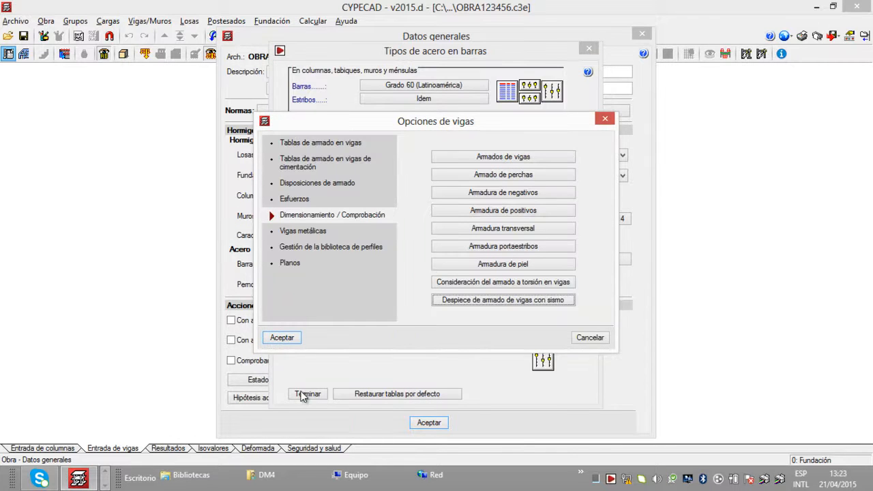
{"action": "left_click", "coordinate": [283, 338]}
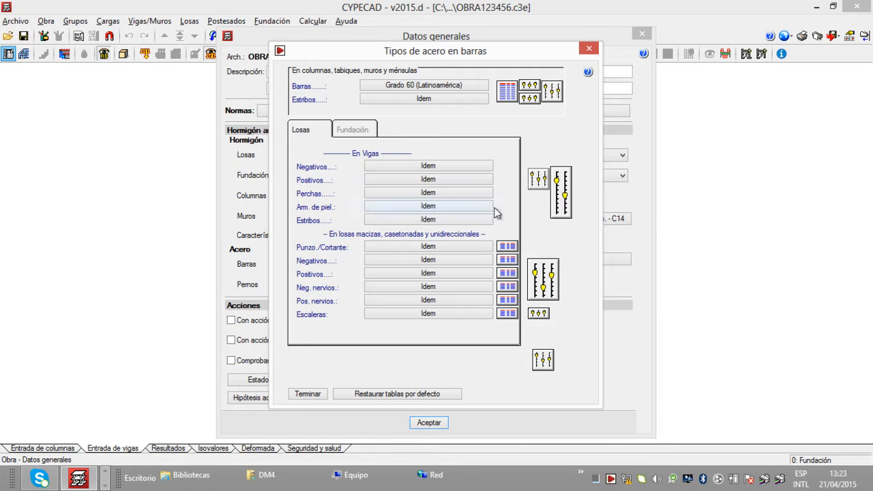
Step: Save the Criterio de ordenación de pórticos from the additional beam options as a default option
{"action": "left_click", "coordinate": [565, 190]}
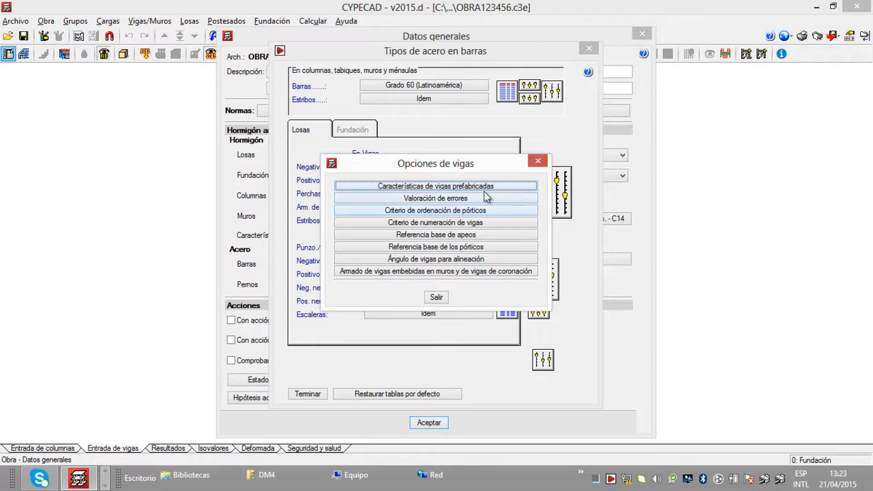
{"action": "left_click", "coordinate": [461, 225]}
{"action": "left_click", "coordinate": [546, 166]}
{"action": "left_click", "coordinate": [463, 212]}
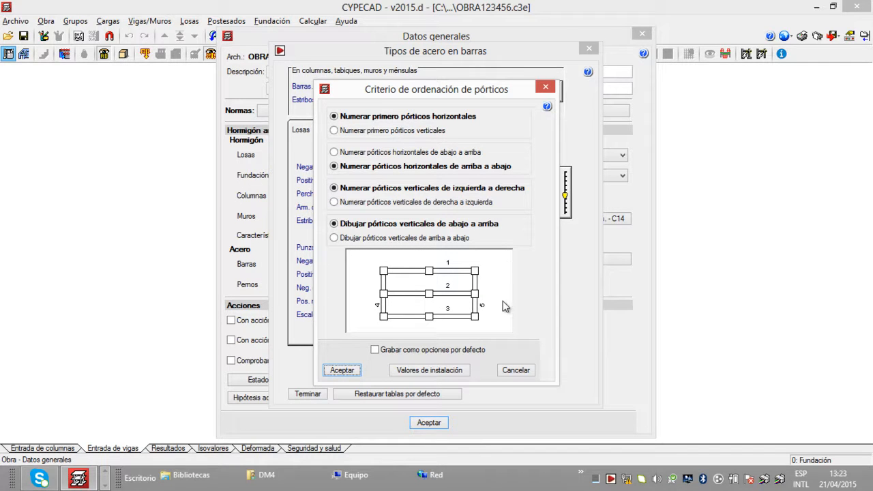
{"action": "left_click", "coordinate": [375, 350]}
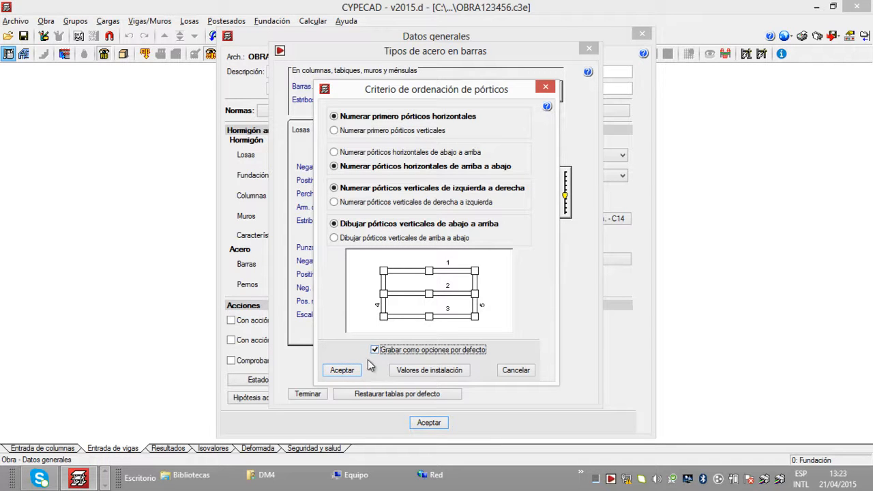
{"action": "left_click", "coordinate": [354, 371]}
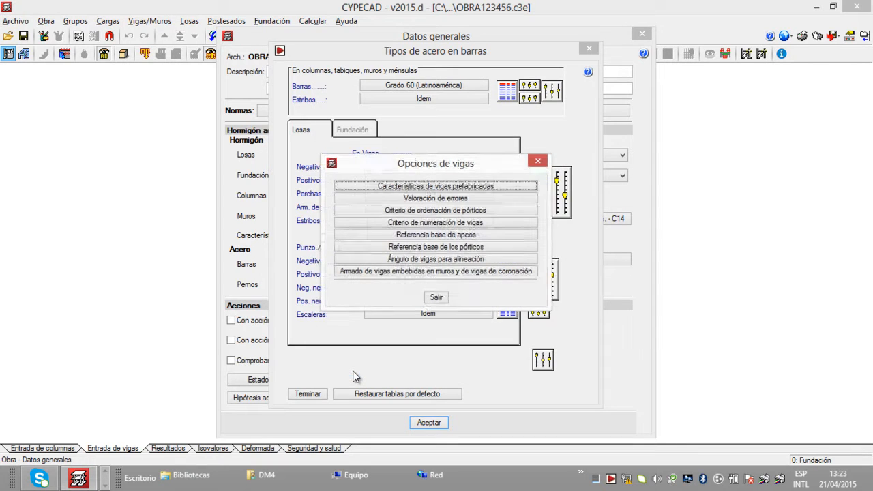
Step: Save the Ángulo de vigas para alineación as a default option
{"action": "left_click", "coordinate": [498, 261]}
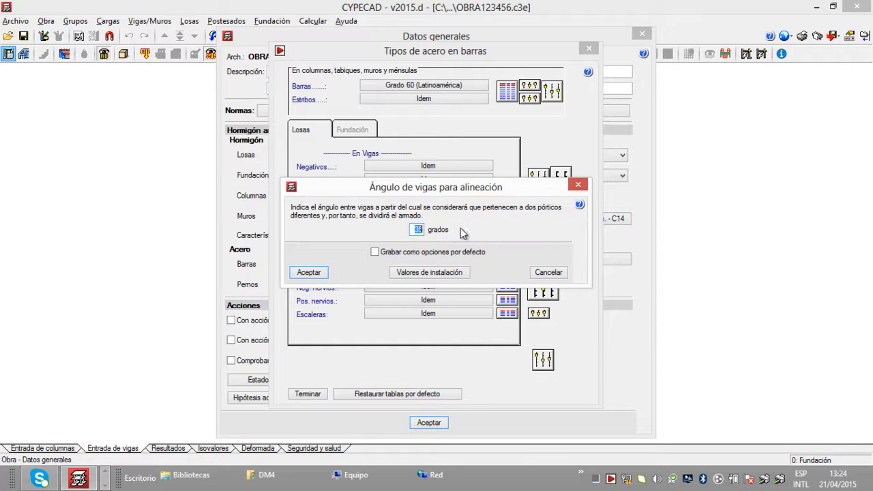
{"action": "left_click", "coordinate": [377, 251]}
{"action": "left_click", "coordinate": [312, 273]}
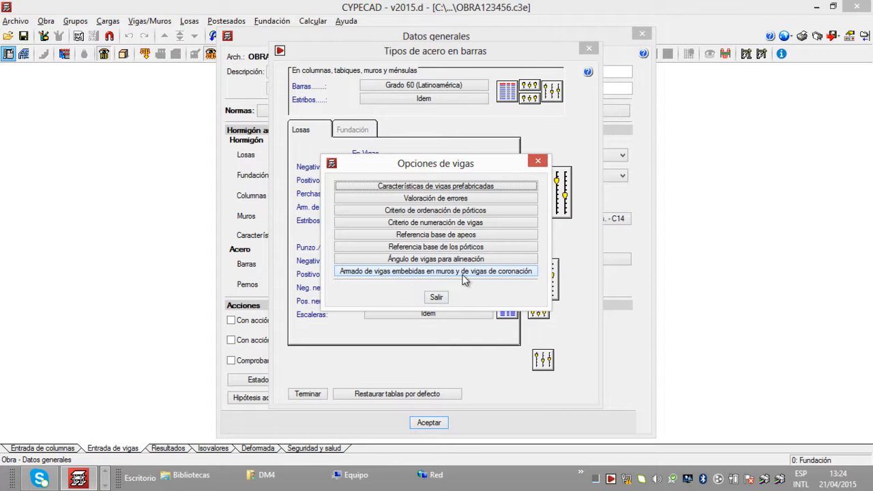
Step: Set the Altura mínima for reinforcing beams embedded in concrete block walls to 25 cm and save it as a default option
{"action": "left_click", "coordinate": [533, 274]}
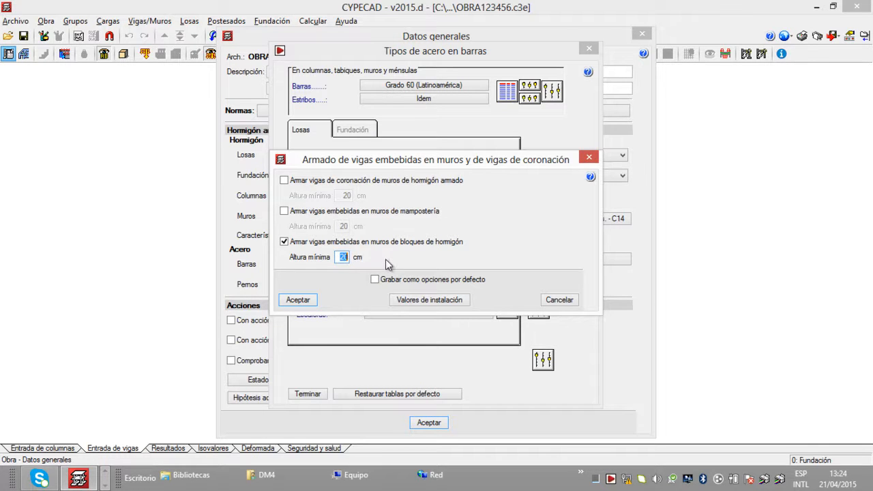
{"action": "mouse_move", "coordinate": [347, 261]}
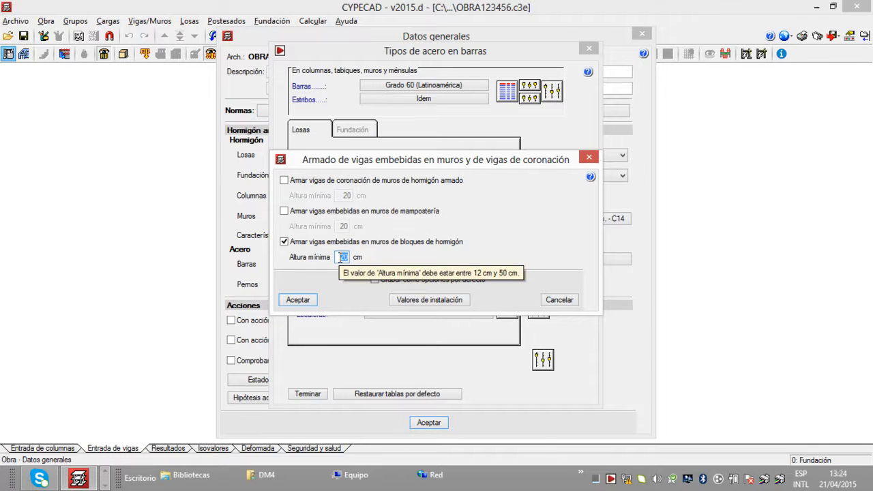
{"action": "left_click", "coordinate": [347, 258]}
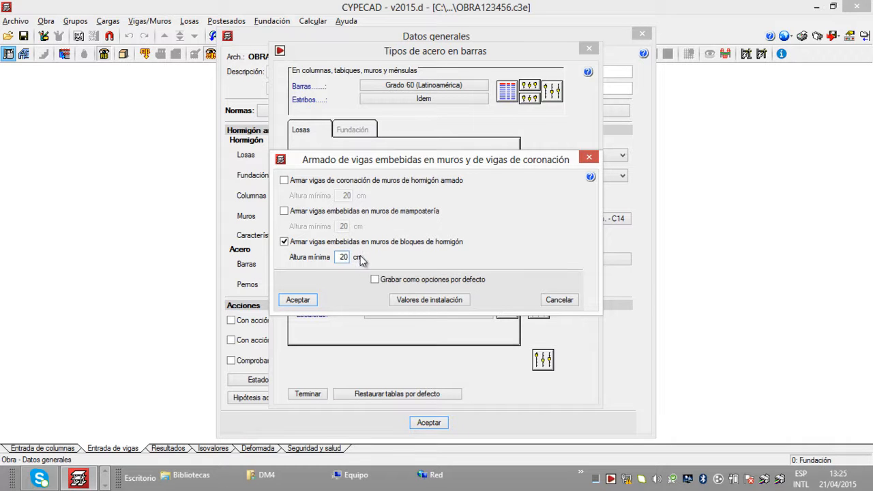
{"action": "key", "text": "BackSpace"}
{"action": "type", "text": "5"}
{"action": "left_click", "coordinate": [375, 280]}
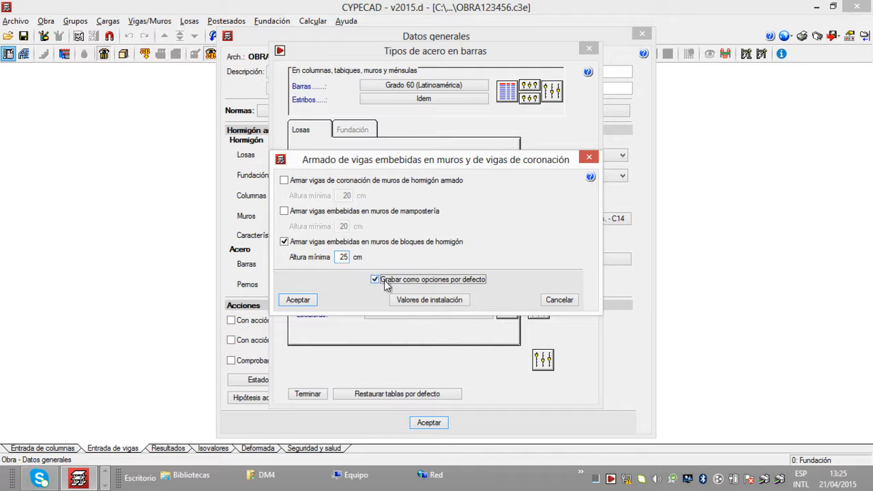
{"action": "left_click", "coordinate": [298, 301]}
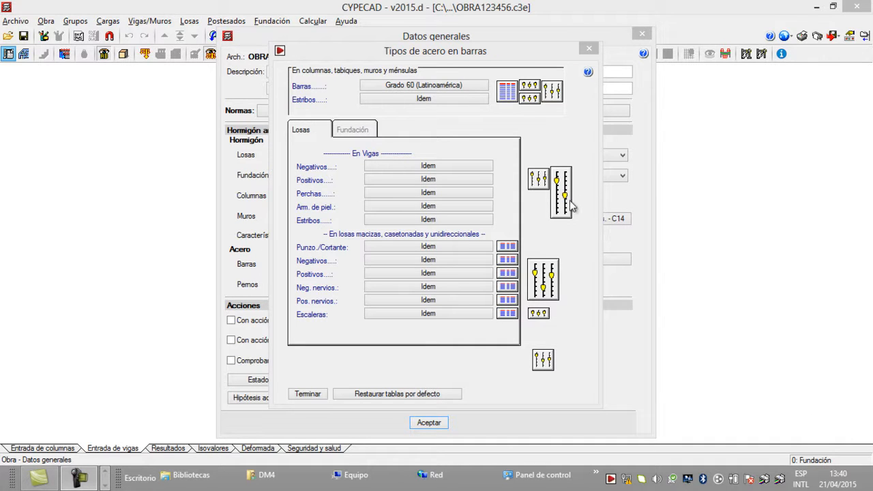
Step: Open the options for solid, waffle and one-way slabs and review the Cuantías mínimas values
{"action": "left_click", "coordinate": [537, 274]}
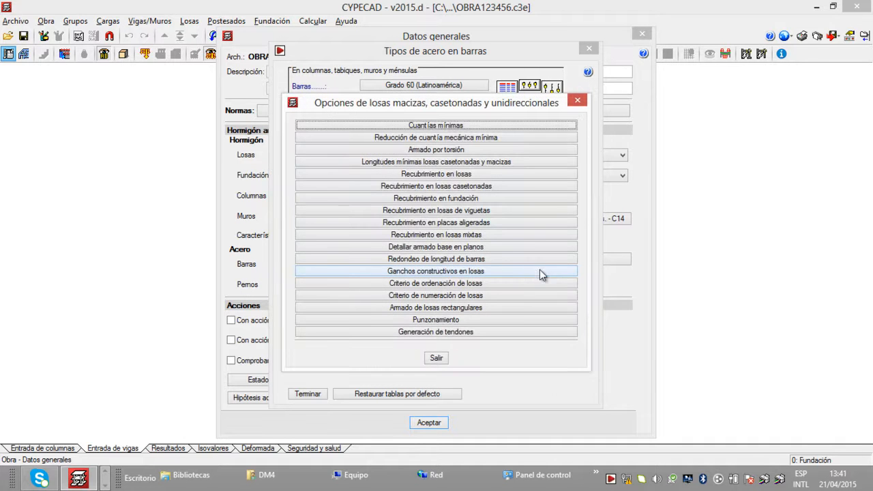
{"action": "left_click", "coordinate": [503, 126]}
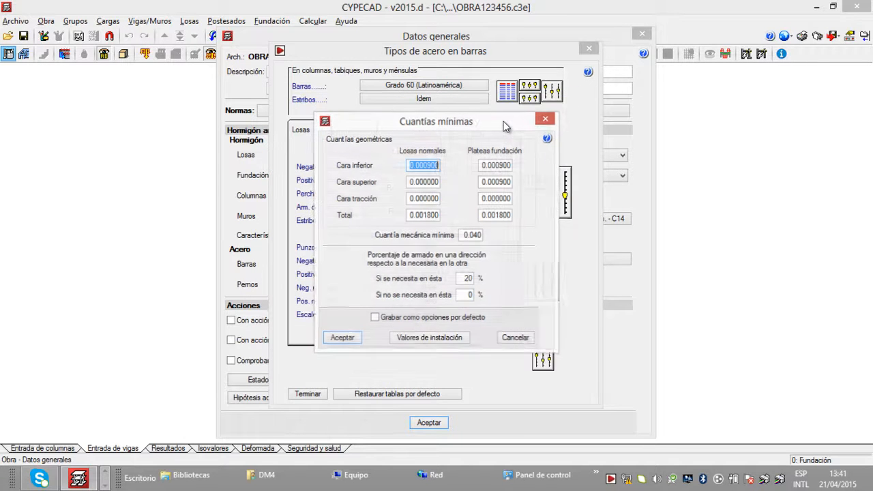
{"action": "left_click", "coordinate": [549, 119]}
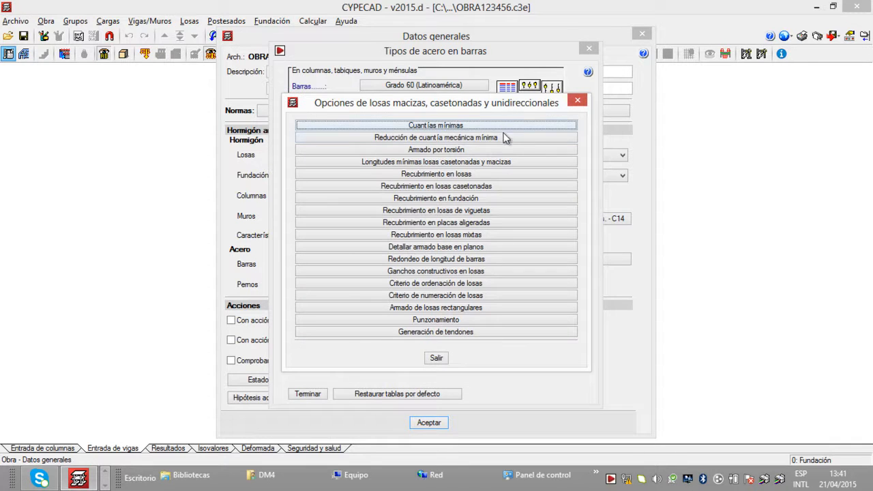
Step: Review the Armado por torsión explanation in the slab options and save the setting as a default option
{"action": "left_click", "coordinate": [494, 150]}
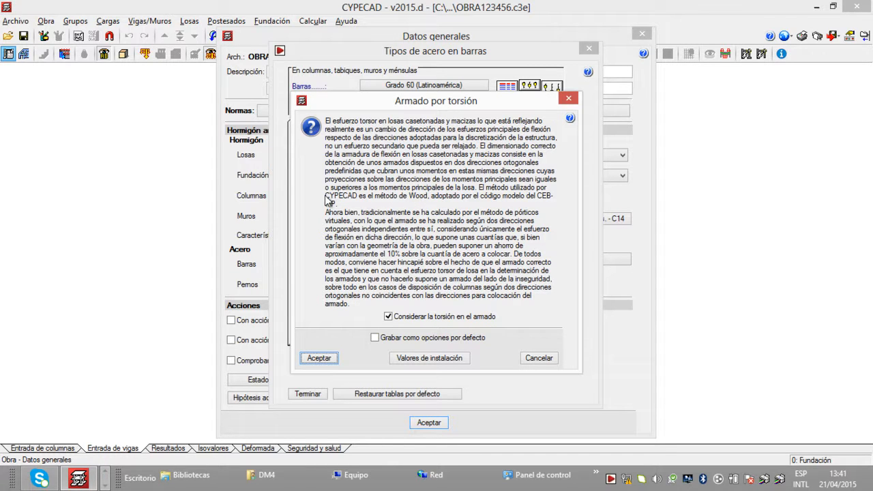
{"action": "left_click_drag", "start_coordinate": [325, 196], "coordinate": [428, 197]}
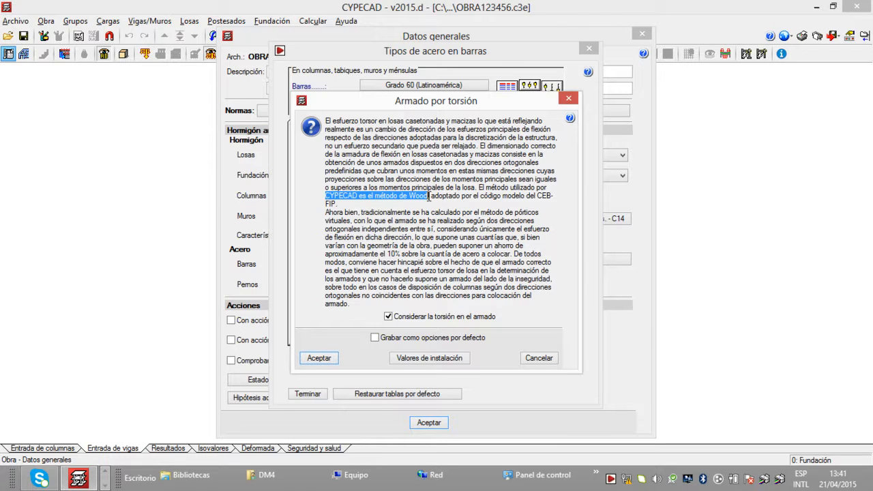
{"action": "left_click_drag", "start_coordinate": [386, 255], "coordinate": [512, 258]}
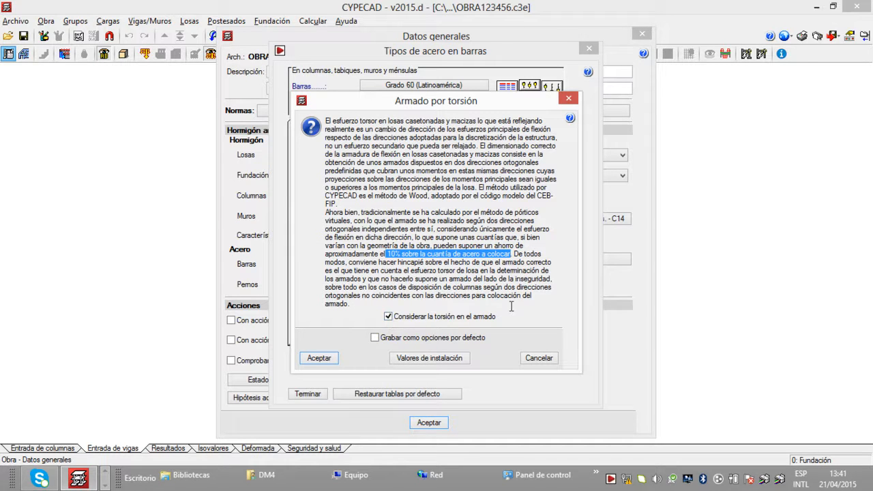
{"action": "left_click", "coordinate": [375, 338]}
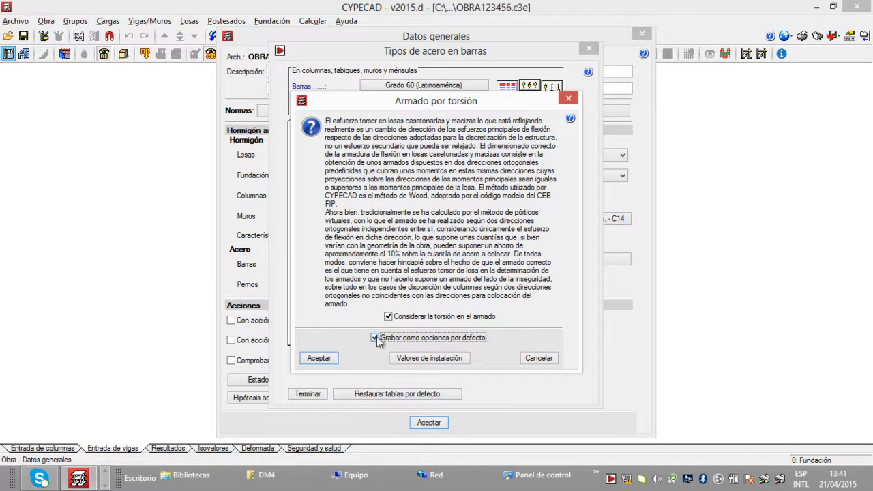
{"action": "left_click", "coordinate": [320, 361]}
{"action": "left_click", "coordinate": [318, 359]}
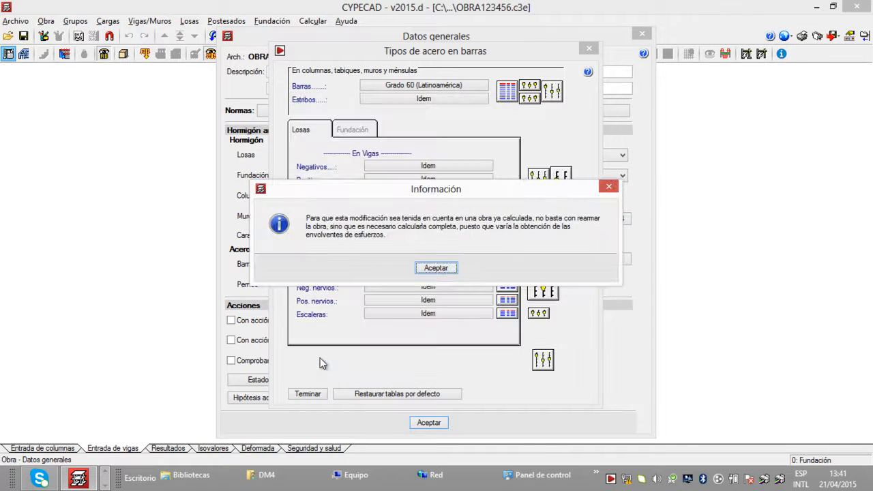
{"action": "left_click", "coordinate": [444, 267]}
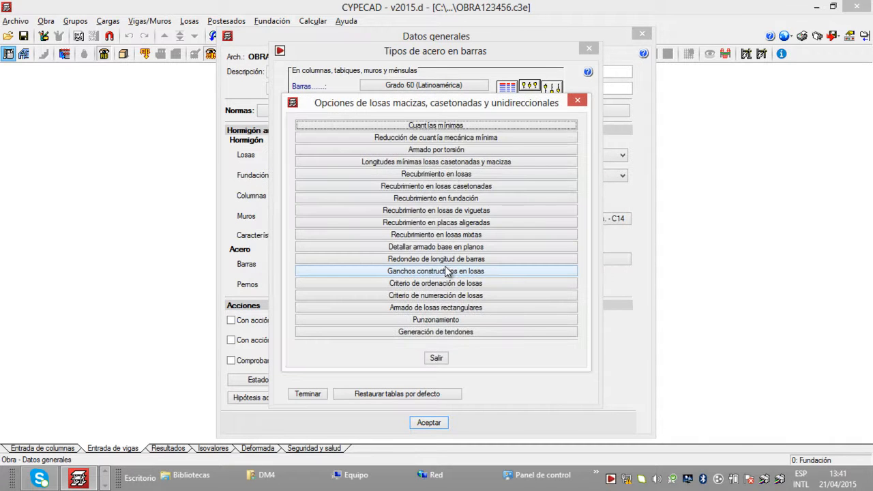
Step: Set the Recubrimiento superior in Recubrimiento en losas to 2.5 cm and save the covers as default options
{"action": "left_click", "coordinate": [481, 173]}
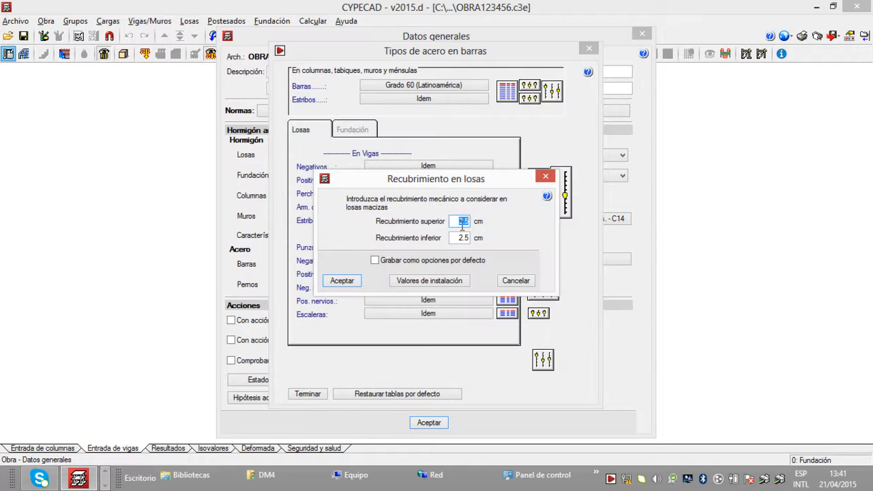
{"action": "key", "text": "BackSpace"}
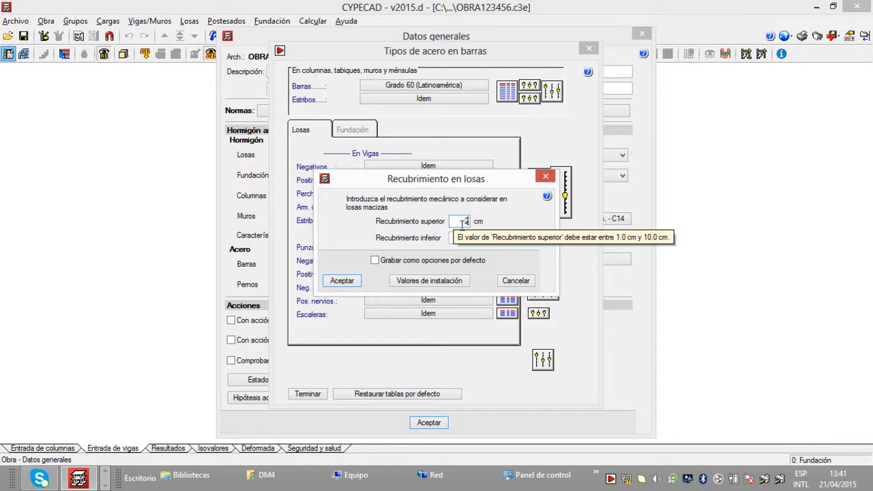
{"action": "type", "text": "2.5"}
{"action": "left_click", "coordinate": [375, 259]}
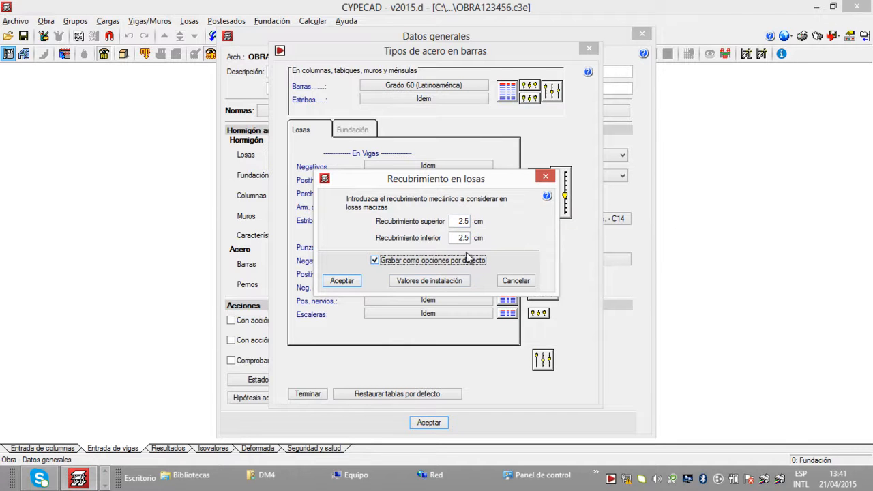
{"action": "left_click", "coordinate": [342, 281]}
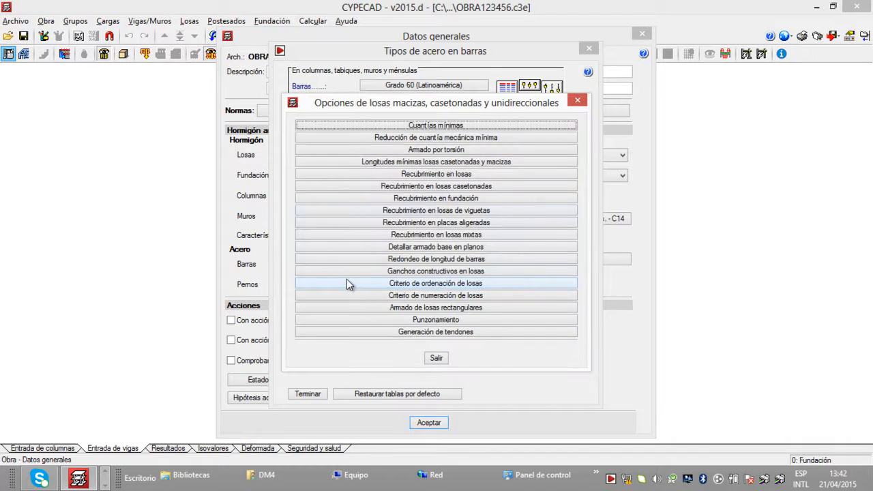
Step: Set the Recubrimiento superior for losas casetonadas to 2.5 cm and save the covers as default options
{"action": "left_click", "coordinate": [464, 186]}
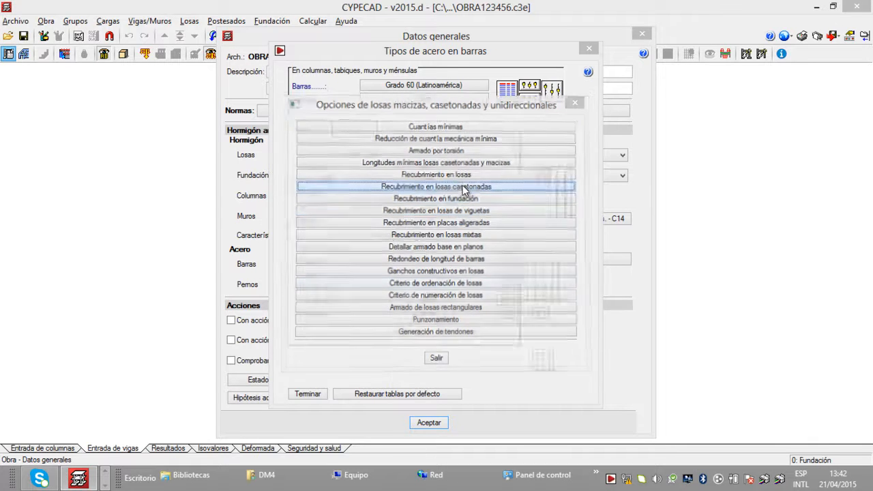
{"action": "key", "text": "BackSpace"}
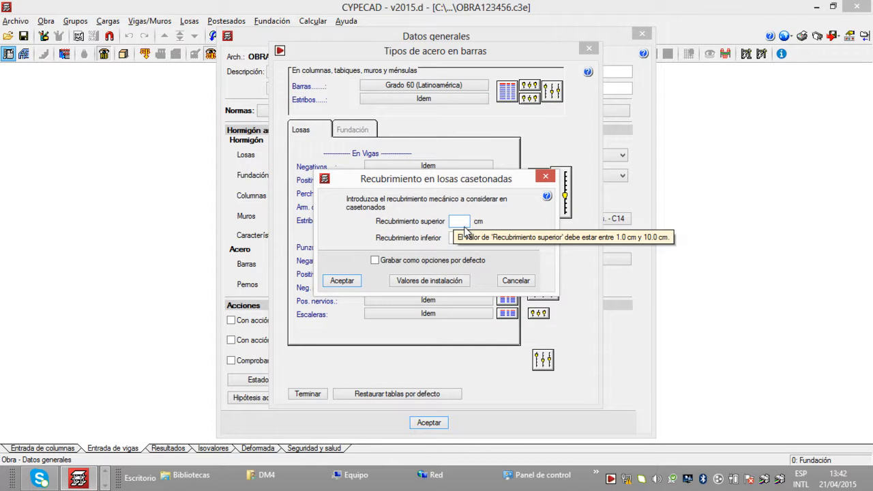
{"action": "type", "text": "2.5"}
{"action": "left_click", "coordinate": [376, 259]}
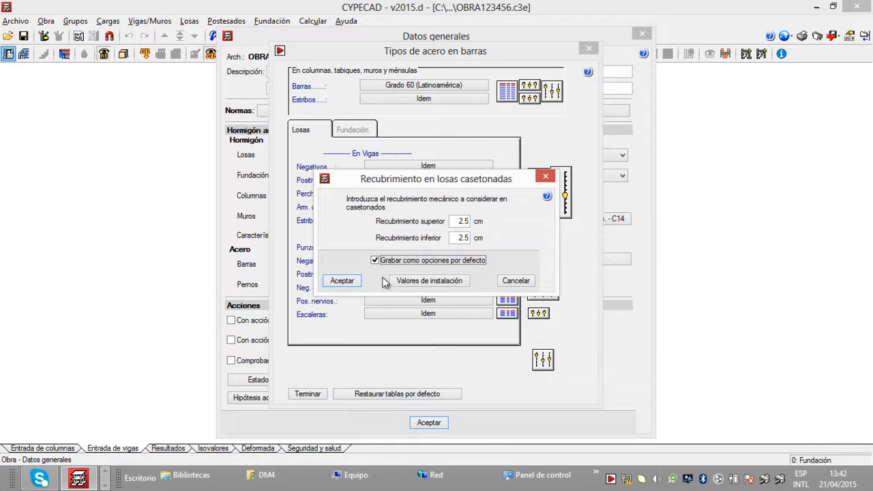
{"action": "left_click", "coordinate": [347, 280]}
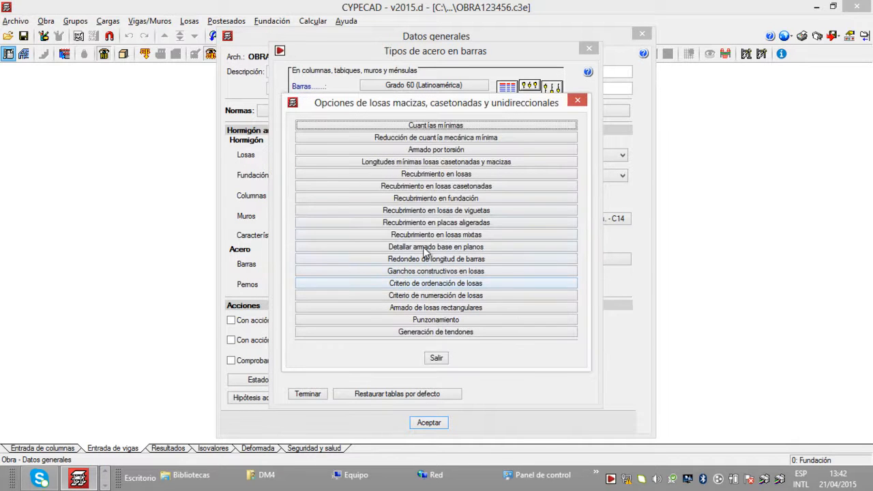
Step: Set the Recubrimiento lateral in Recubrimiento en fundación to 5 cm and save the foundation covers as default options
{"action": "left_click", "coordinate": [500, 199]}
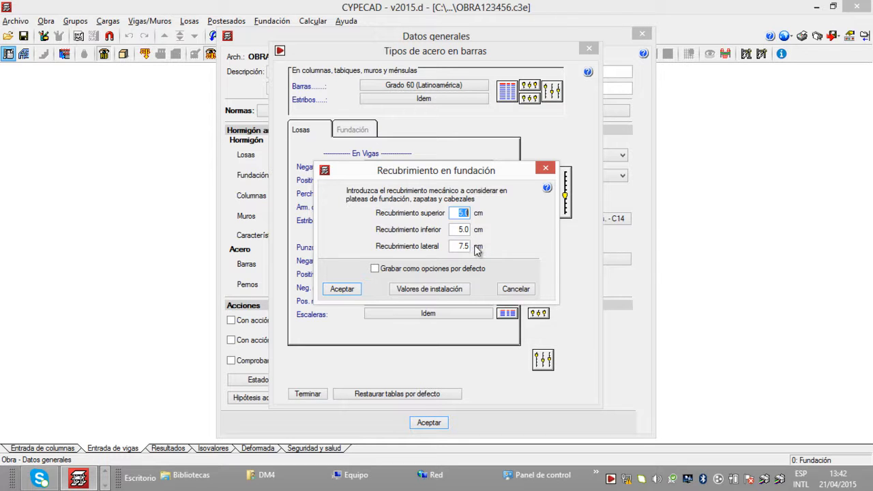
{"action": "mouse_move", "coordinate": [463, 247]}
{"action": "left_click", "coordinate": [471, 247]}
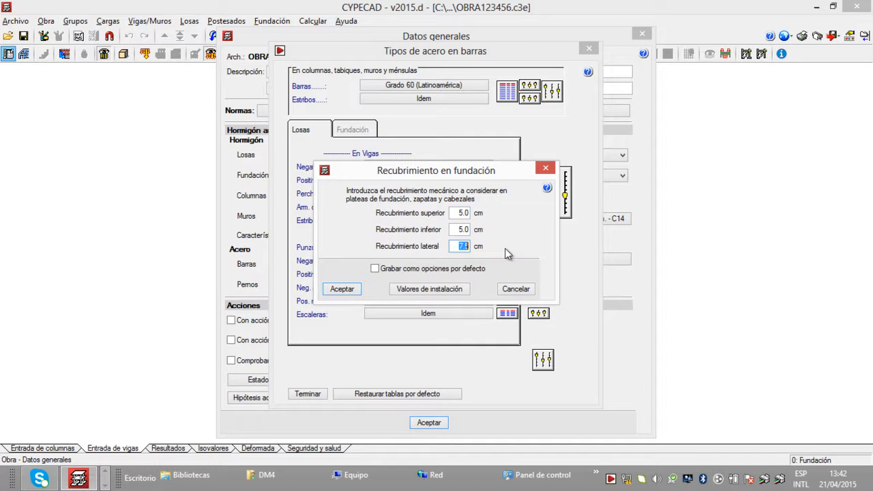
{"action": "key", "text": "BackSpace"}
{"action": "type", "text": "5"}
{"action": "left_click", "coordinate": [457, 229]}
{"action": "left_click", "coordinate": [375, 269]}
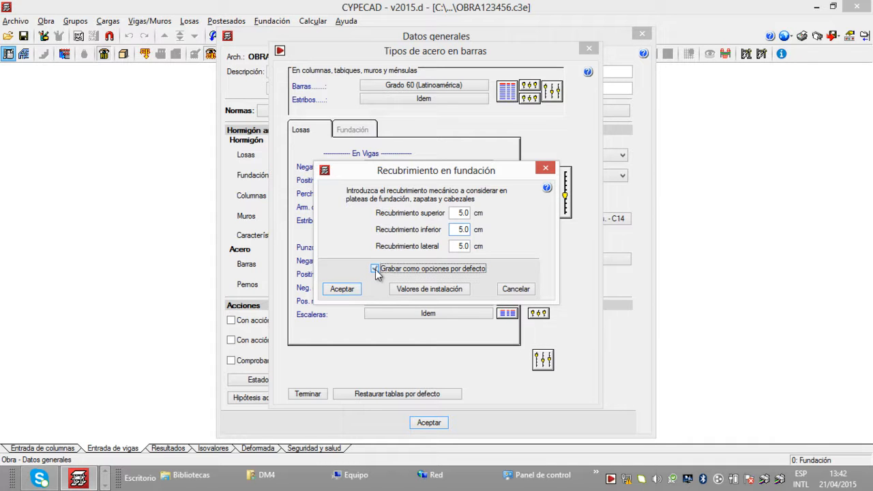
{"action": "left_click", "coordinate": [343, 289]}
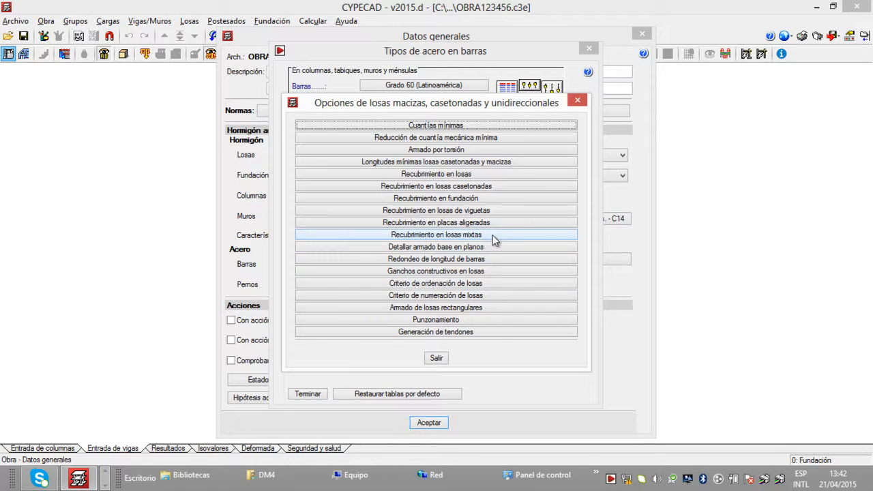
Step: Set the Recubrimiento superior for losas mixtas to 2.5 cm and save the covers as default options
{"action": "left_click", "coordinate": [494, 240]}
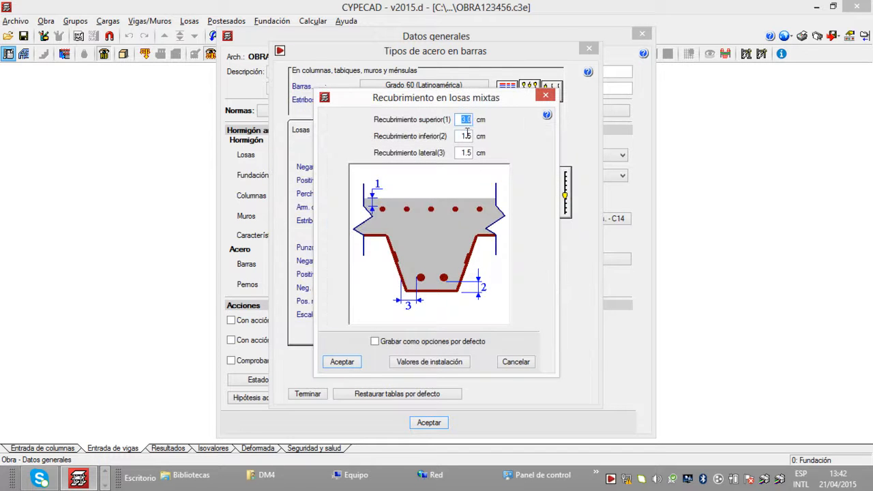
{"action": "key", "text": "BackSpace"}
{"action": "type", "text": "2.5"}
{"action": "left_click", "coordinate": [465, 137]}
{"action": "mouse_move", "coordinate": [474, 141]}
{"action": "left_click", "coordinate": [375, 342]}
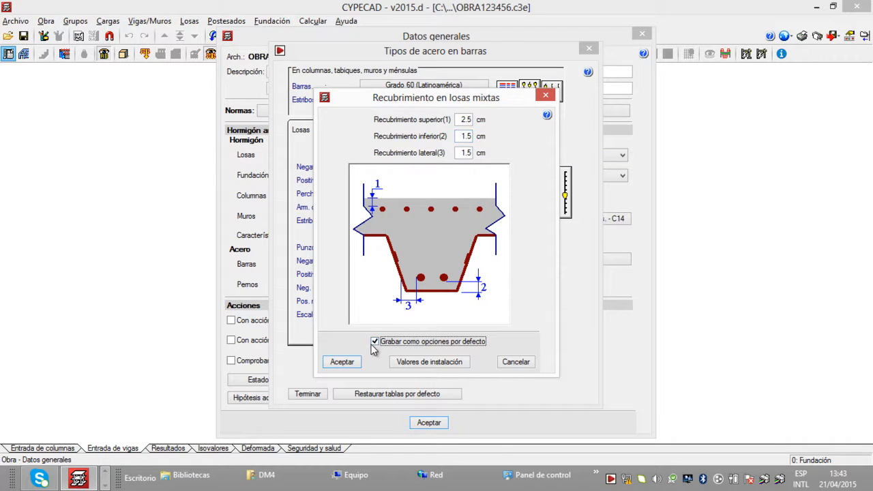
{"action": "left_click", "coordinate": [343, 363]}
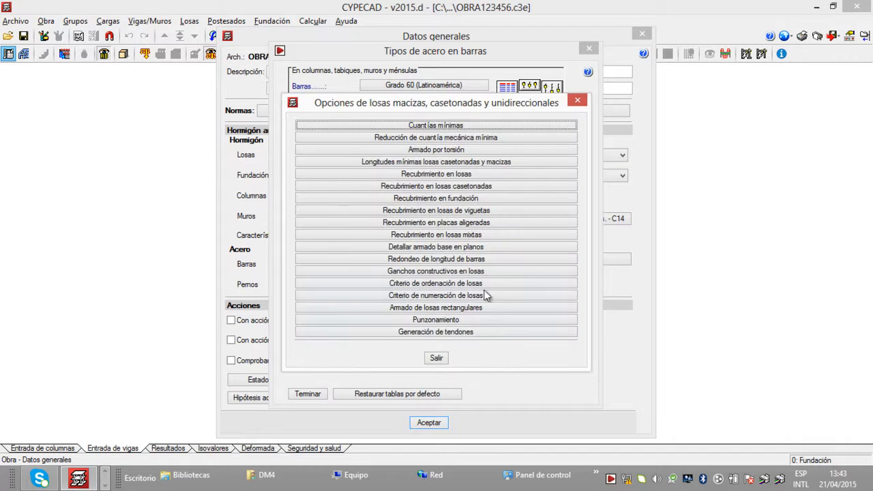
Step: Save the Detallar armado base en planos settings for slabs as default options
{"action": "left_click", "coordinate": [501, 247]}
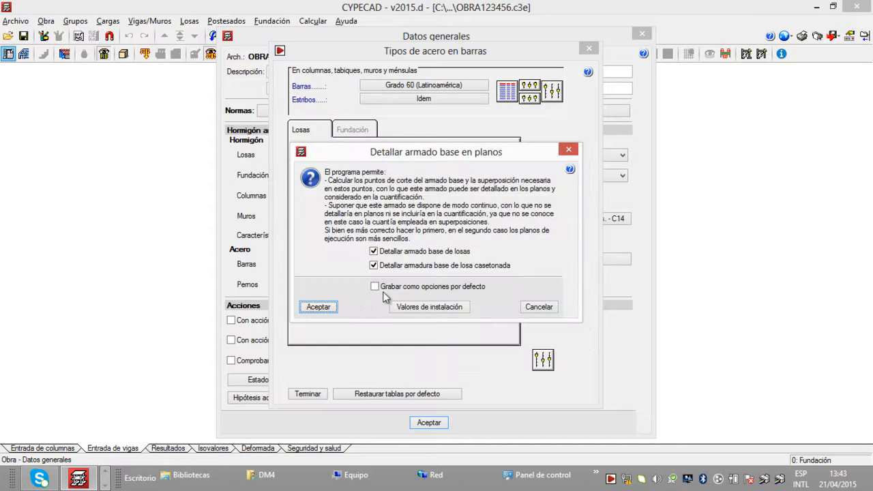
{"action": "left_click", "coordinate": [374, 287]}
{"action": "left_click", "coordinate": [318, 307]}
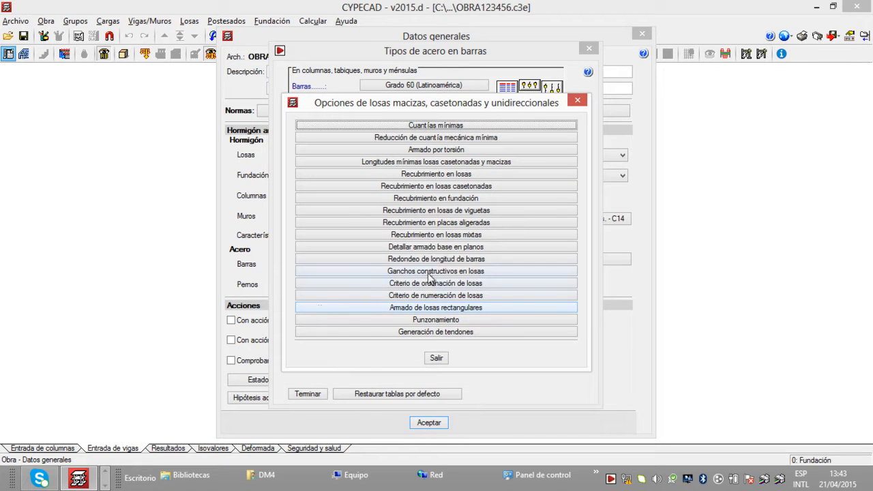
Step: Save the Redondeo de longitud de barras setting for slabs as a default option
{"action": "left_click", "coordinate": [505, 259]}
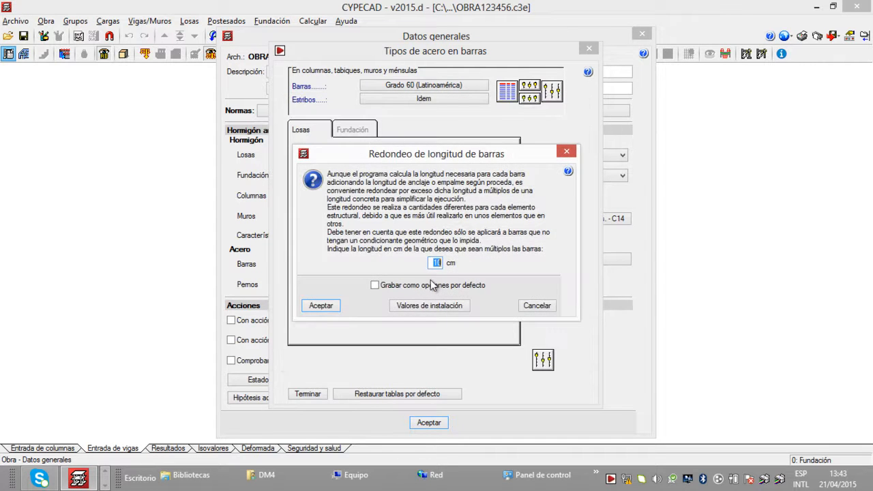
{"action": "left_click", "coordinate": [376, 286]}
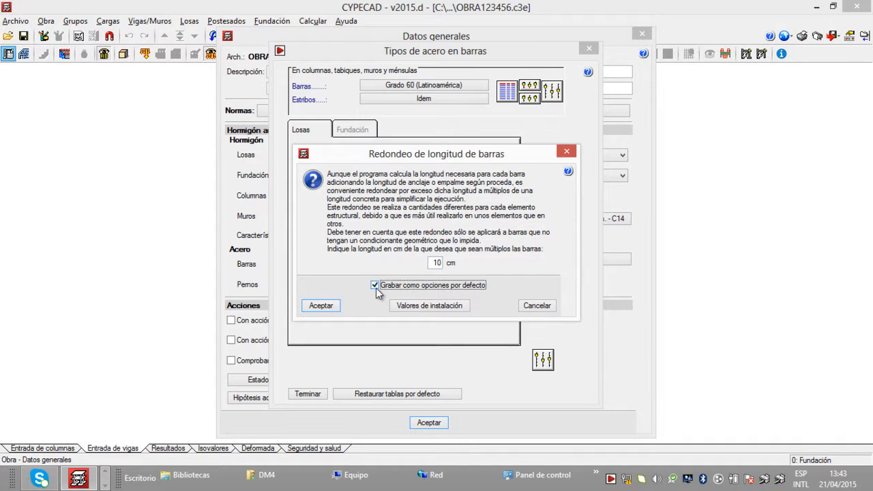
{"action": "left_click", "coordinate": [321, 306]}
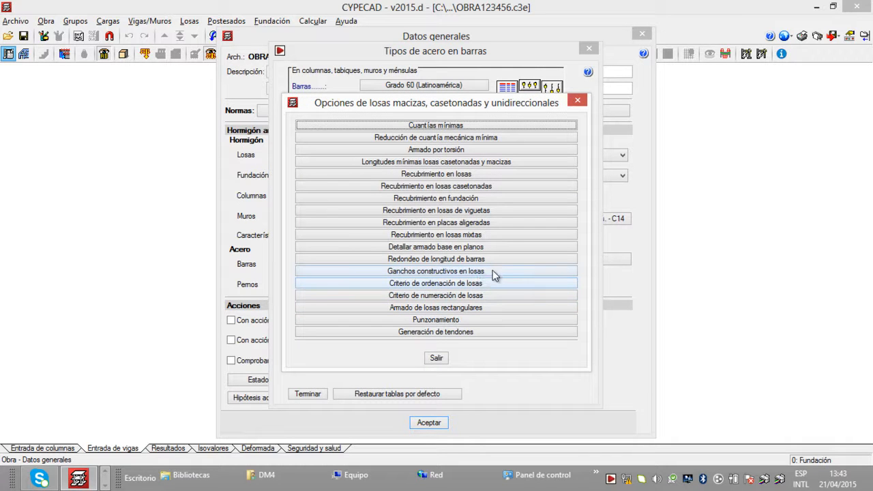
Step: Enable constructive hooks at the bar ends in Ganchos constructivos en losas and save this as a default option
{"action": "left_click", "coordinate": [510, 272]}
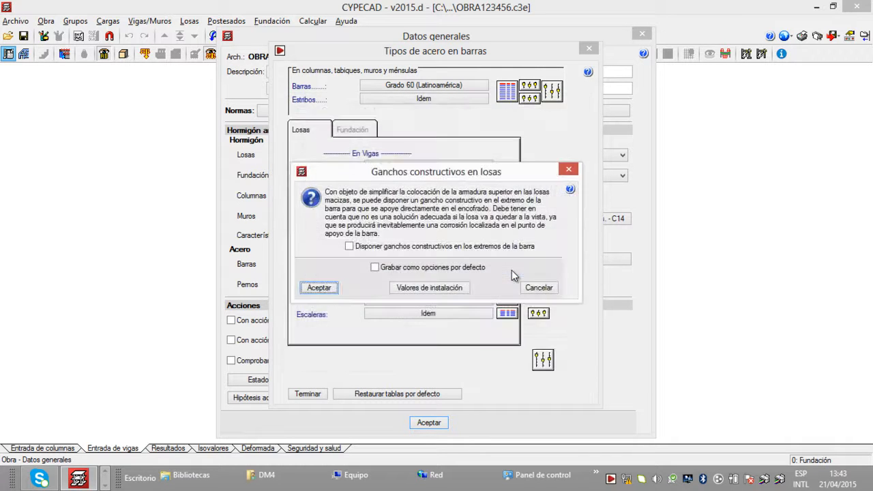
{"action": "left_click", "coordinate": [349, 247]}
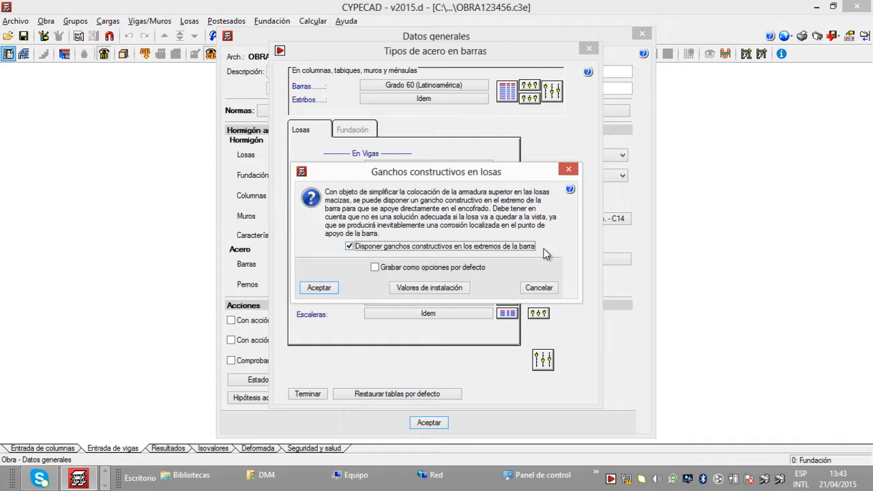
{"action": "left_click", "coordinate": [374, 267]}
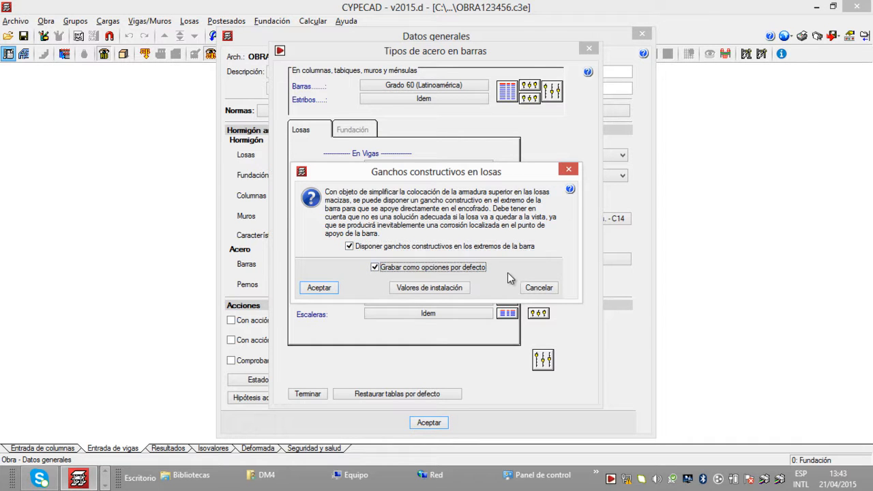
{"action": "left_click", "coordinate": [320, 289]}
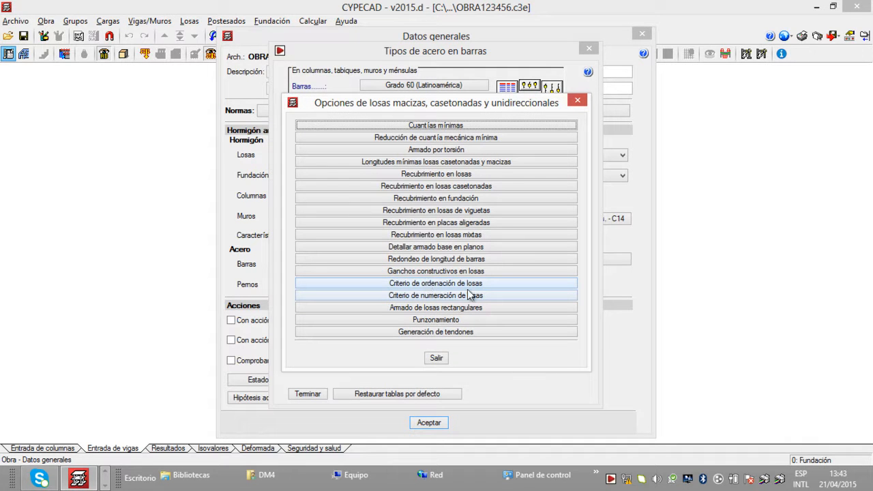
Step: Save the Criterio de ordenación de losas as a default option
{"action": "left_click", "coordinate": [496, 283]}
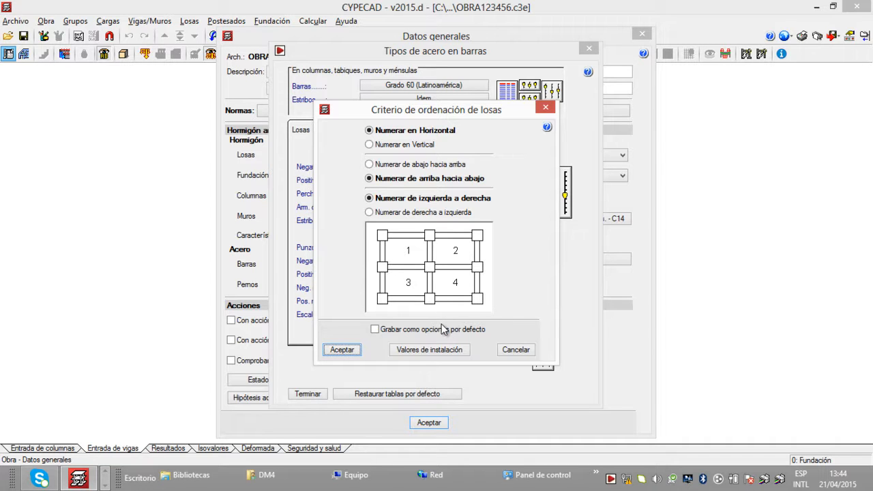
{"action": "left_click", "coordinate": [375, 330]}
{"action": "left_click", "coordinate": [343, 351]}
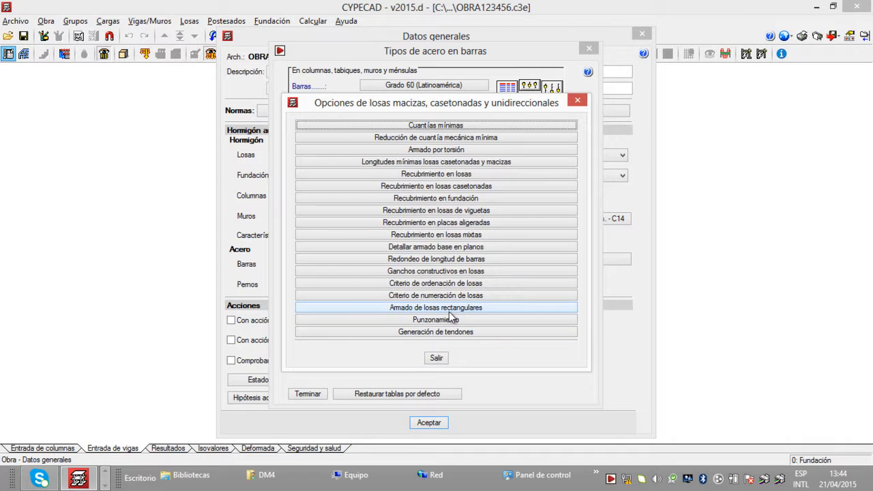
Step: Save the Armado de losas rectangulares setting for slabs as a default option
{"action": "left_click", "coordinate": [502, 308]}
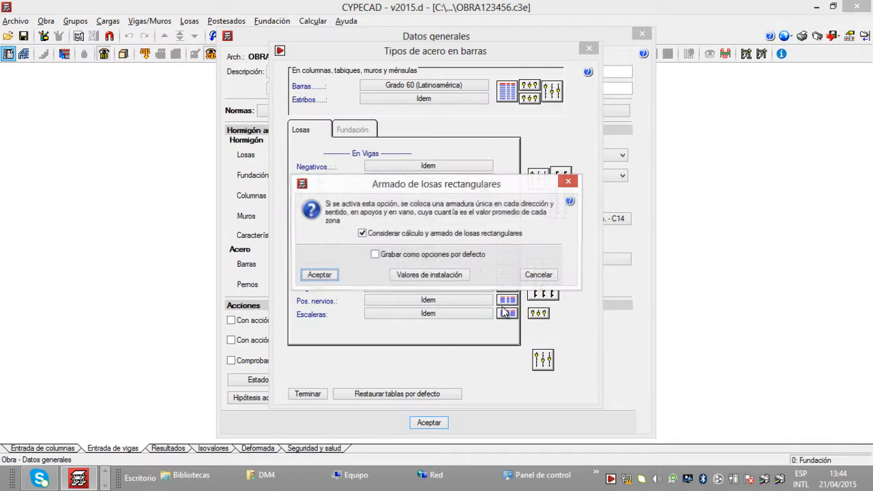
{"action": "left_click", "coordinate": [381, 254]}
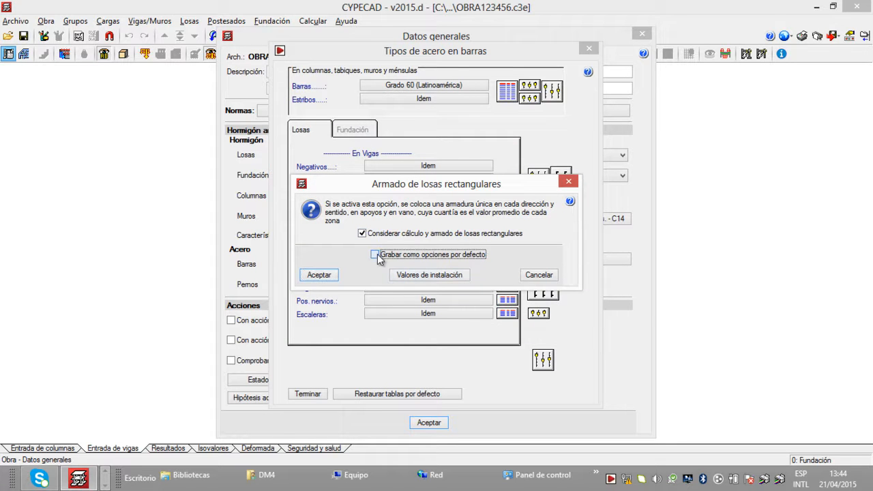
{"action": "left_click", "coordinate": [318, 275]}
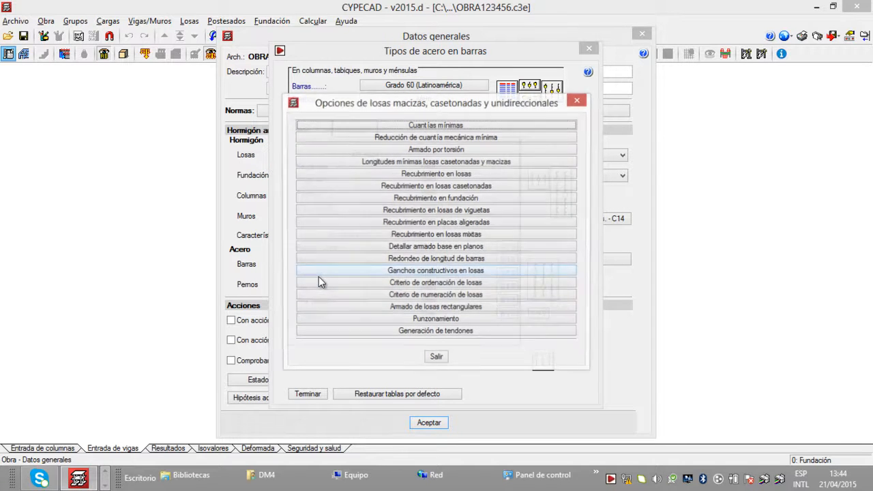
Step: Set the Punzonamiento beam depth to slab thickness ratio to 1.80, save it as a default option, and leave the slab options
{"action": "left_click", "coordinate": [496, 321]}
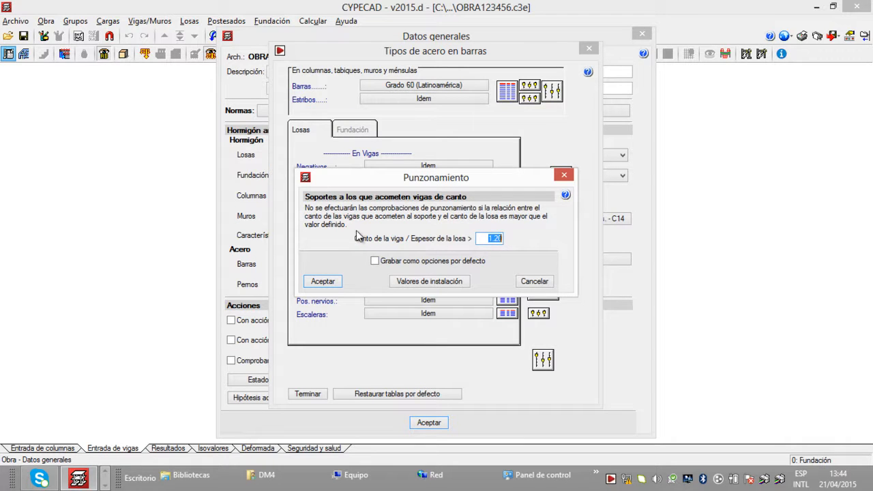
{"action": "left_click_drag", "start_coordinate": [348, 226], "coordinate": [299, 209]}
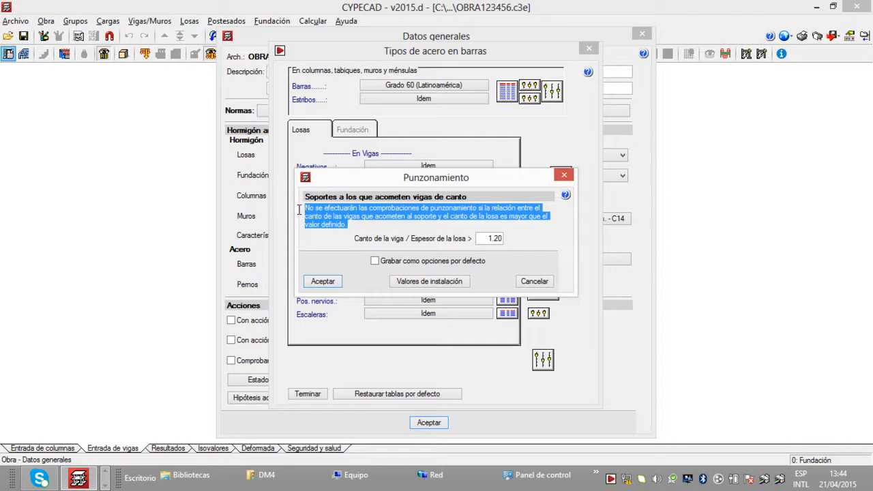
{"action": "left_click", "coordinate": [356, 226]}
{"action": "left_click_drag", "start_coordinate": [485, 239], "coordinate": [559, 246]}
{"action": "key", "text": "Delete"}
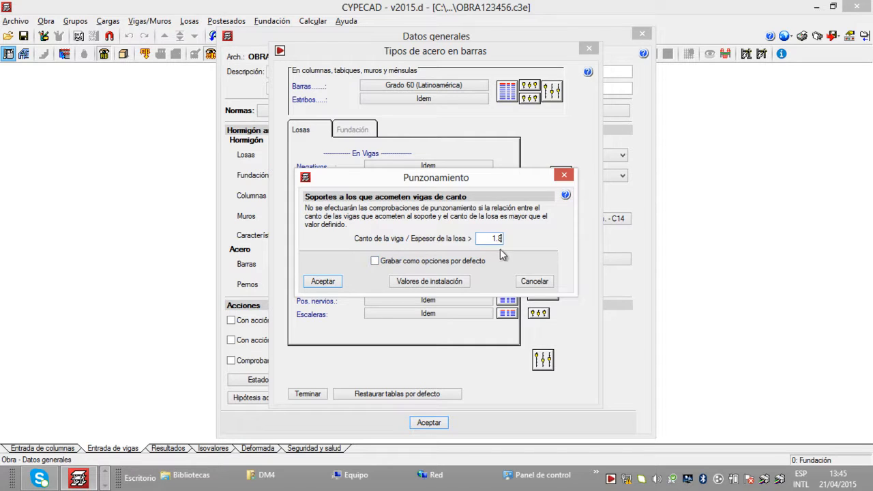
{"action": "mouse_move", "coordinate": [492, 241]}
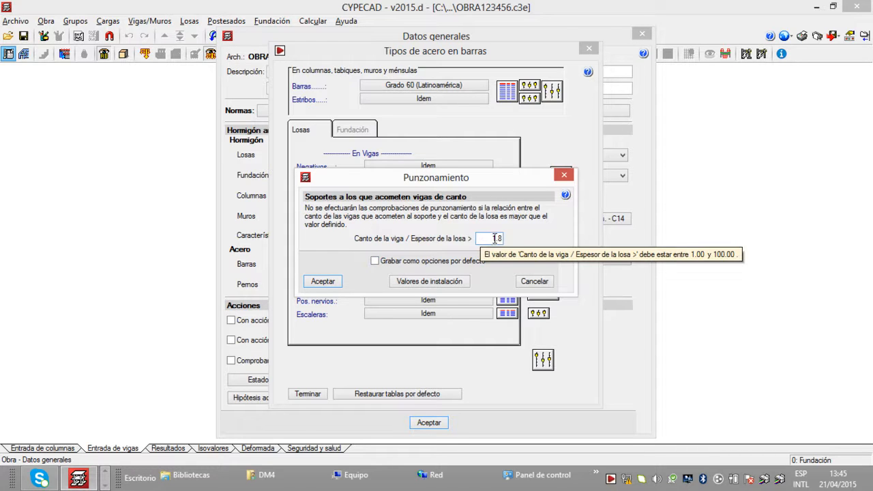
{"action": "left_click_drag", "start_coordinate": [490, 238], "coordinate": [514, 239]}
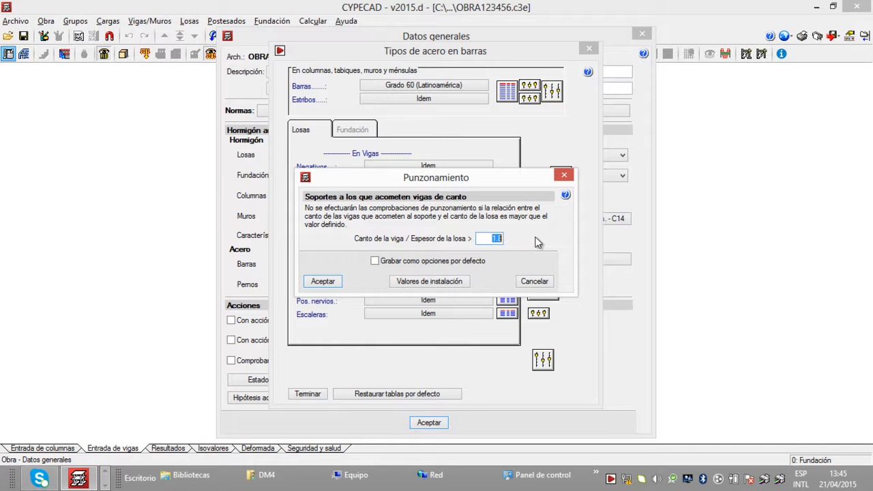
{"action": "left_click", "coordinate": [375, 261]}
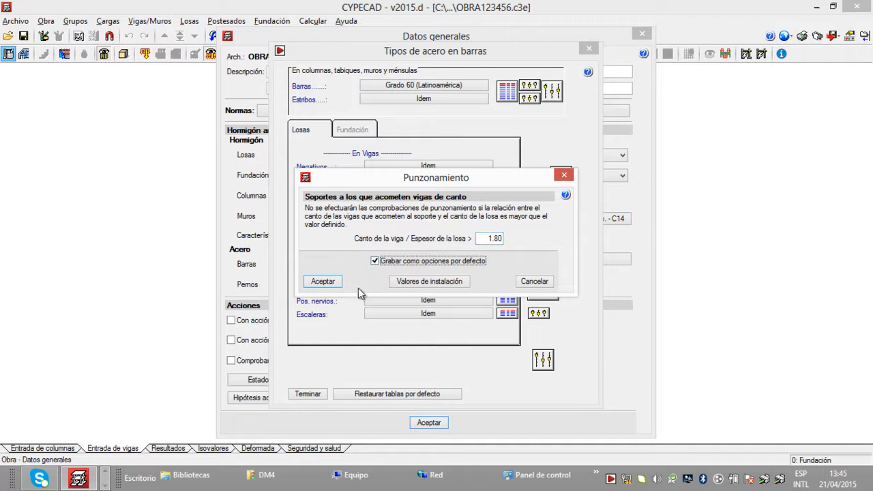
{"action": "left_click", "coordinate": [323, 284]}
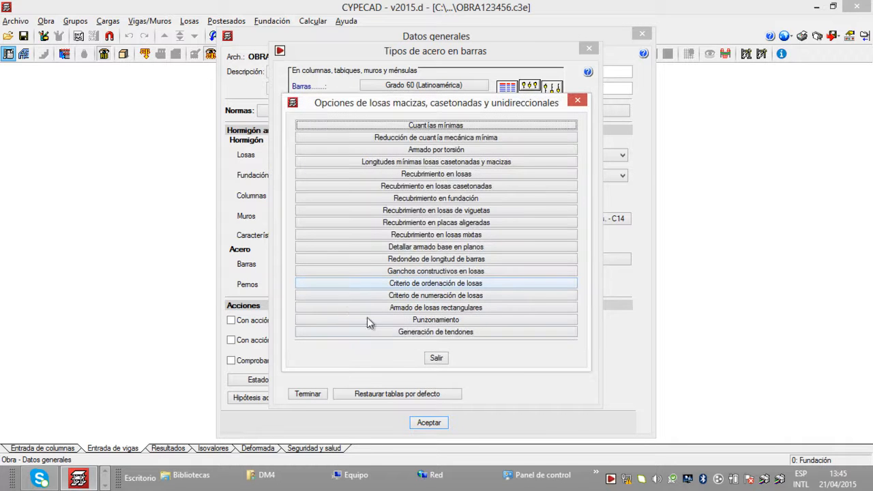
{"action": "left_click", "coordinate": [439, 359]}
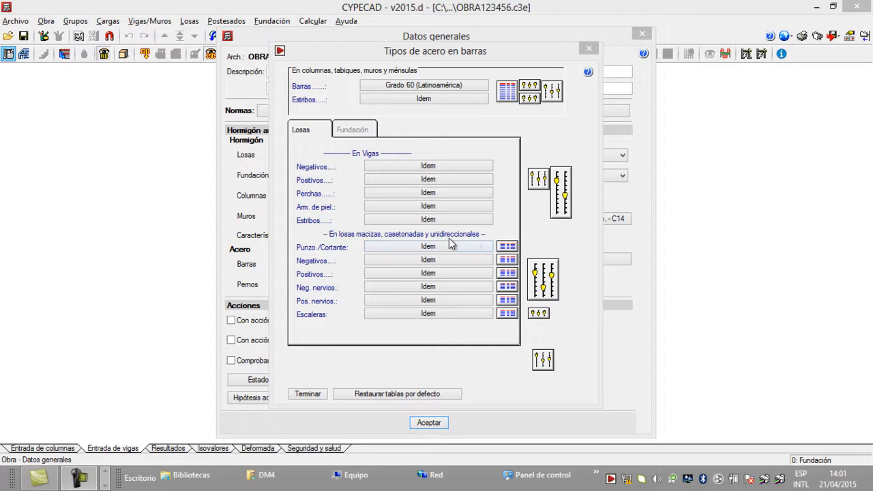
Step: Save the current Opciones de escaleras settings for stairs as default options
{"action": "left_click", "coordinate": [539, 314]}
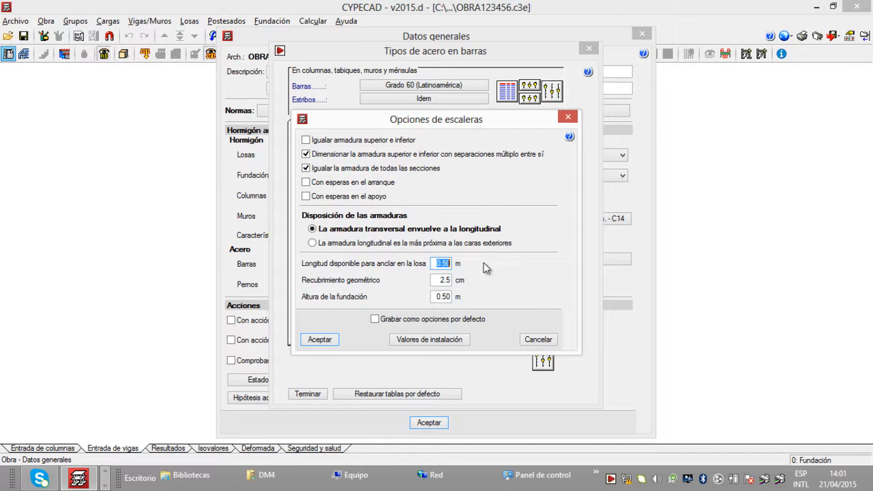
{"action": "left_click", "coordinate": [374, 318]}
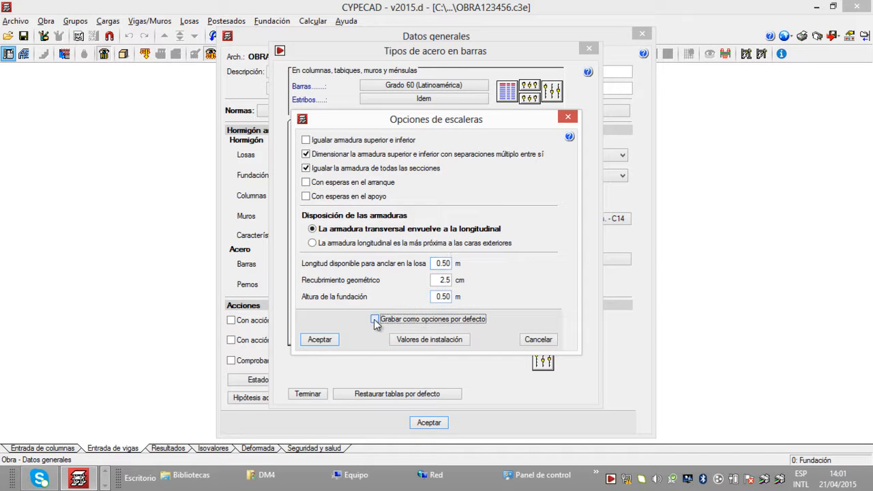
{"action": "left_click", "coordinate": [333, 340]}
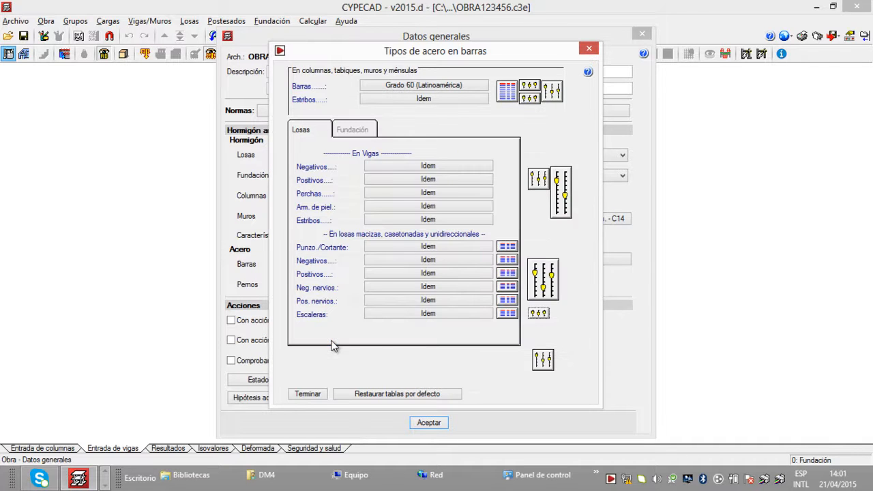
Step: Save the Longitud máxima de una barra setting in the common bar options as a default option
{"action": "left_click", "coordinate": [544, 362]}
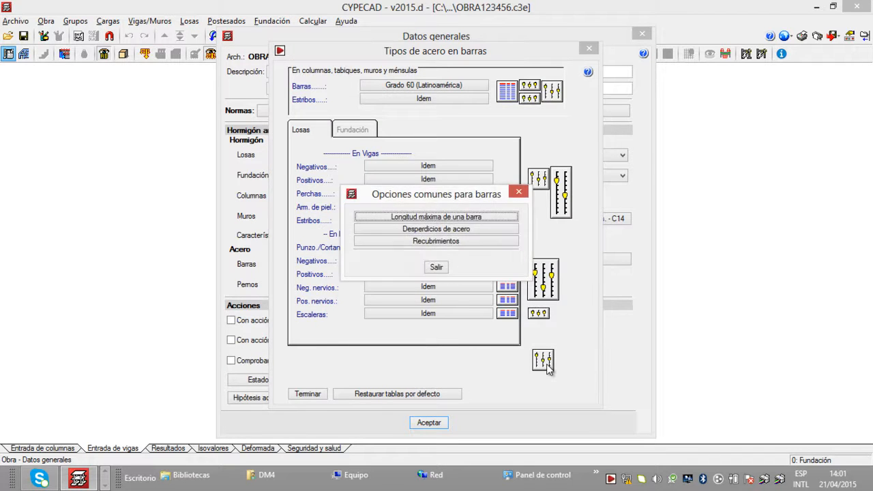
{"action": "left_click", "coordinate": [487, 217]}
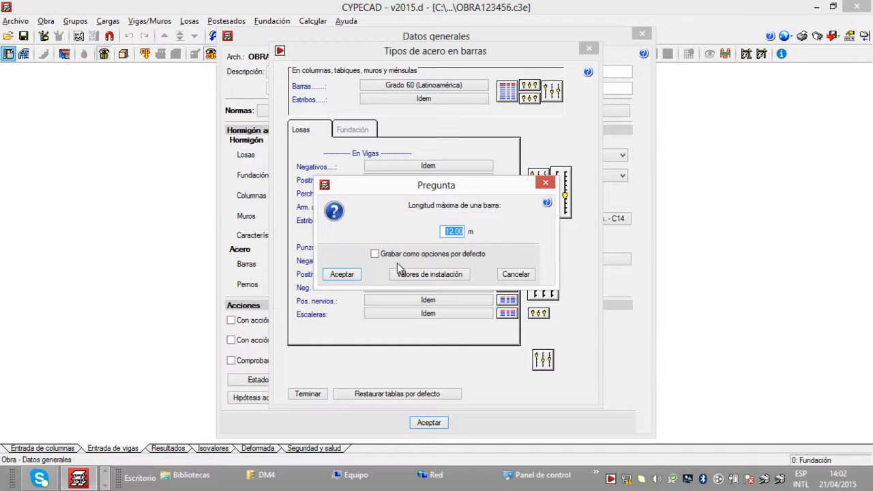
{"action": "left_click", "coordinate": [380, 254]}
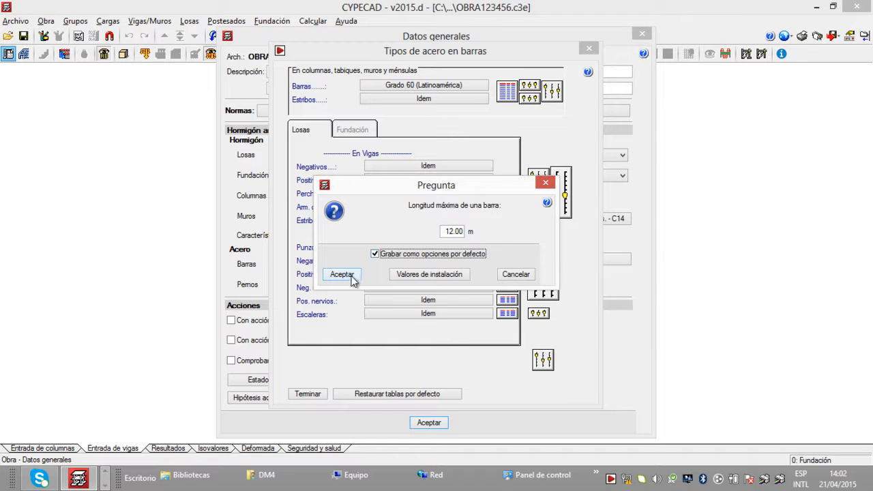
{"action": "left_click", "coordinate": [349, 275]}
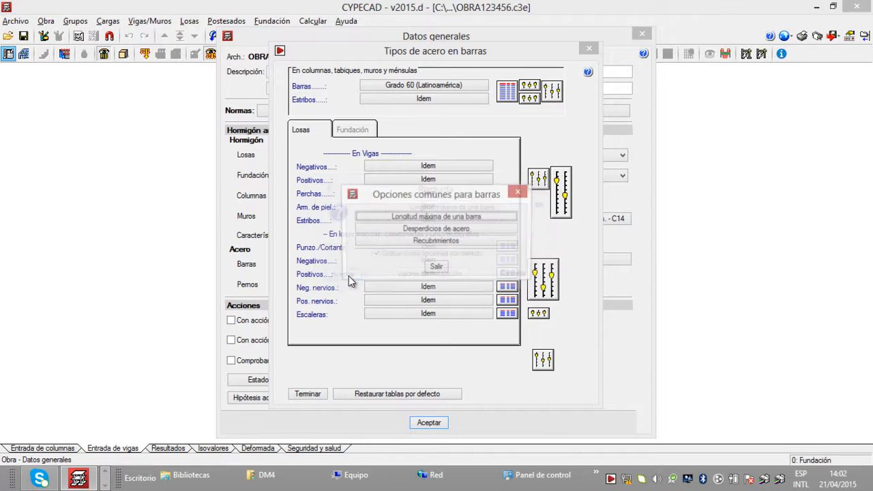
Step: Save the Desperdicios de acero percentages for all element types as default options
{"action": "left_click", "coordinate": [490, 229]}
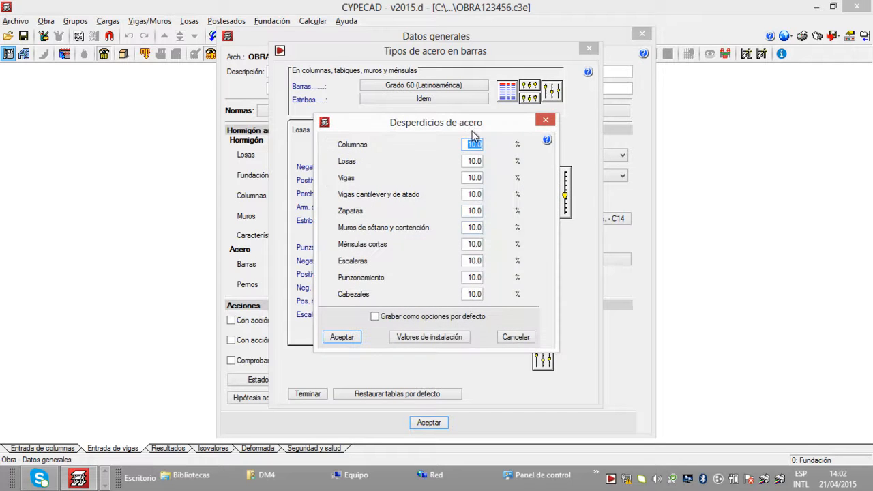
{"action": "left_click", "coordinate": [470, 298]}
{"action": "left_click", "coordinate": [375, 317]}
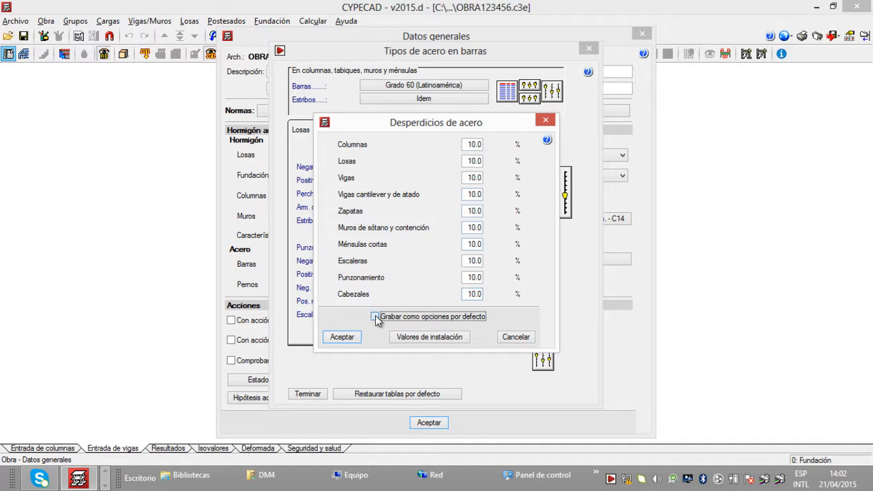
{"action": "left_click", "coordinate": [340, 338]}
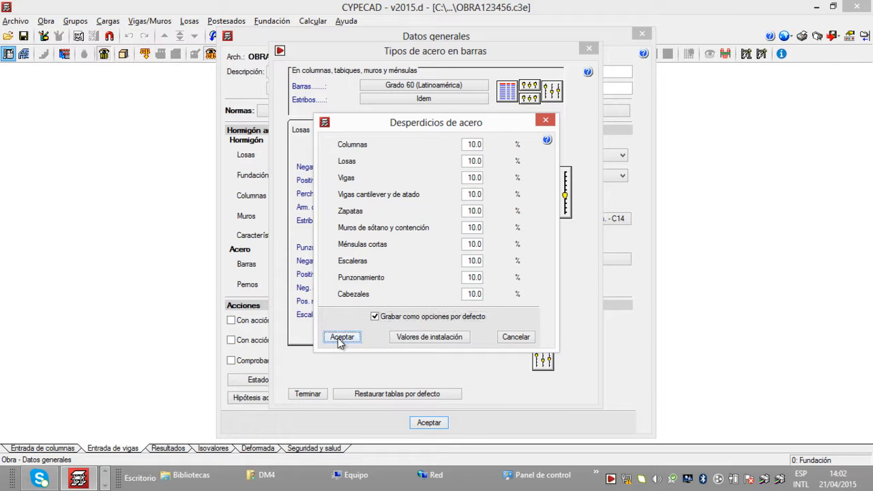
Step: Save the stair cover under Recubrimientos as a default option and leave the common bar options
{"action": "left_click", "coordinate": [454, 243]}
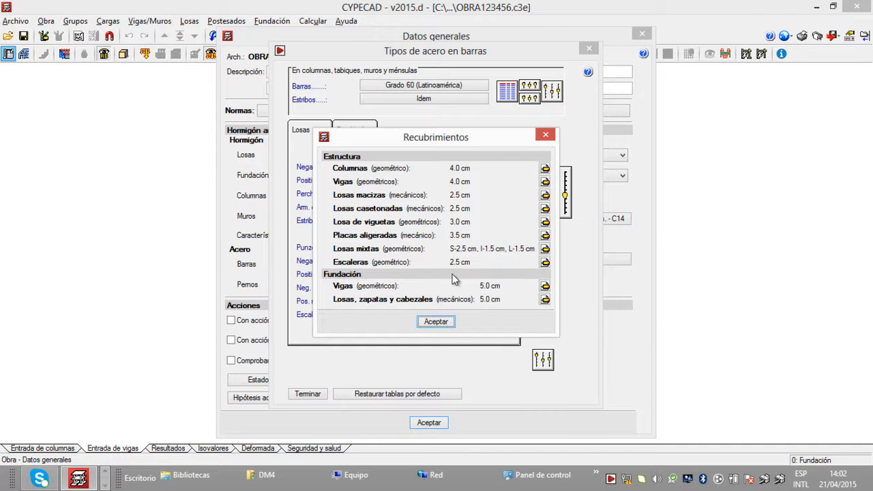
{"action": "left_click", "coordinate": [545, 262]}
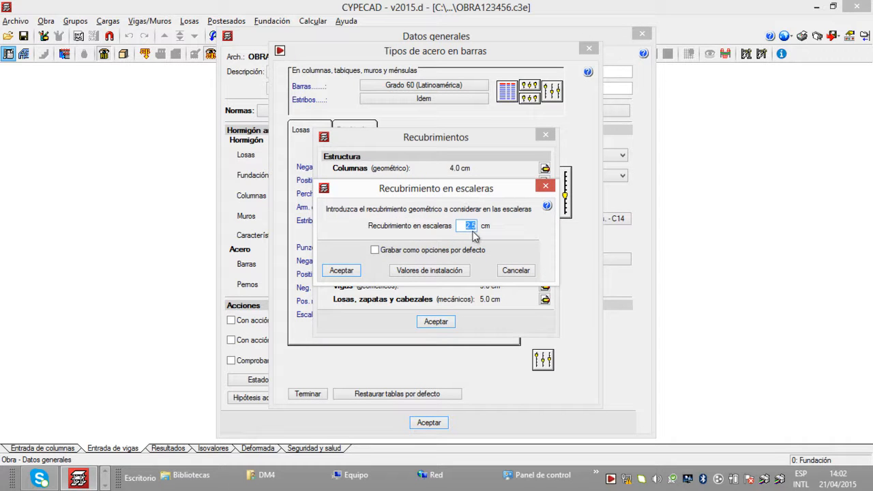
{"action": "left_click", "coordinate": [384, 250]}
{"action": "left_click", "coordinate": [344, 270]}
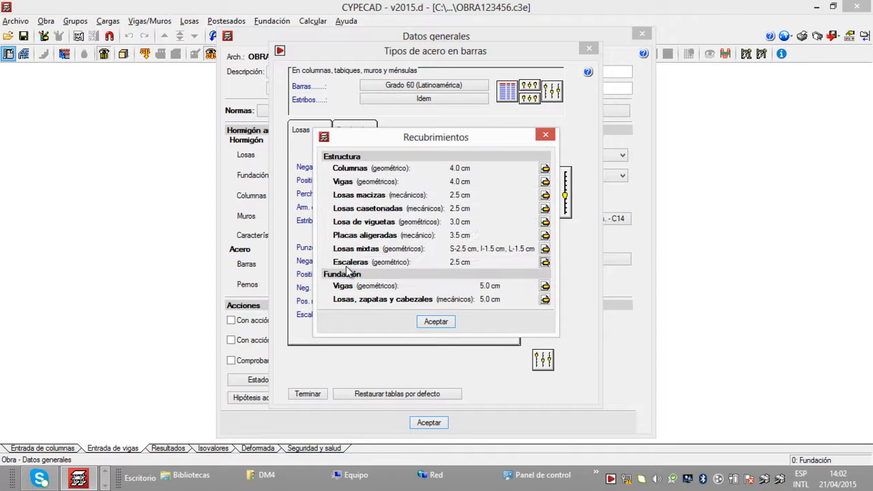
{"action": "left_click", "coordinate": [434, 322]}
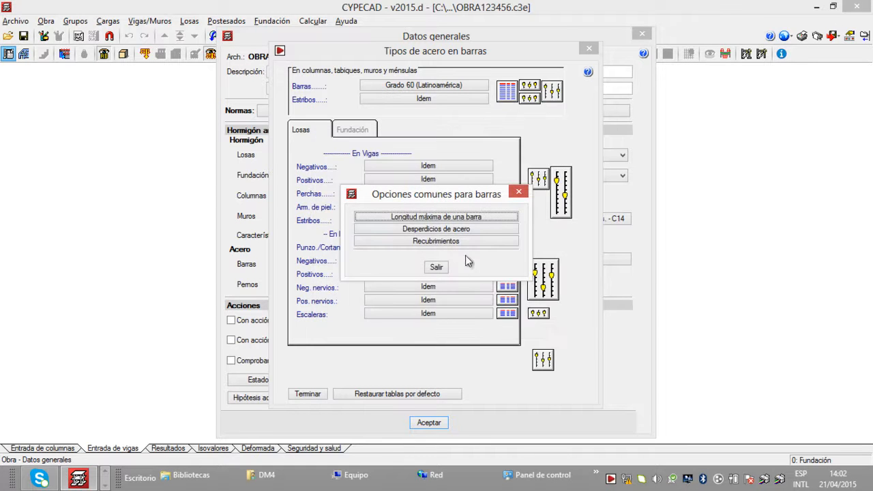
{"action": "left_click", "coordinate": [440, 268]}
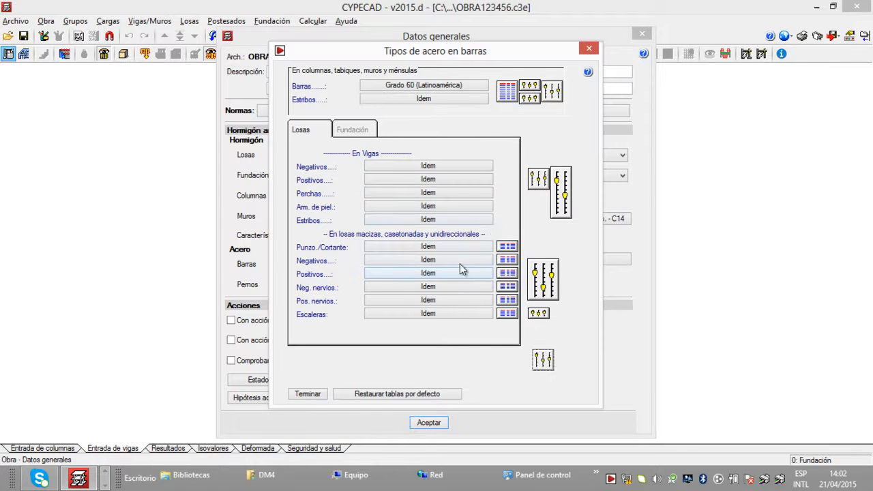
Step: In the foundation settings, save Opciones de vigas cantilever as defaults with Disponer estribos dentro de la fundación enabled
{"action": "left_click", "coordinate": [365, 133]}
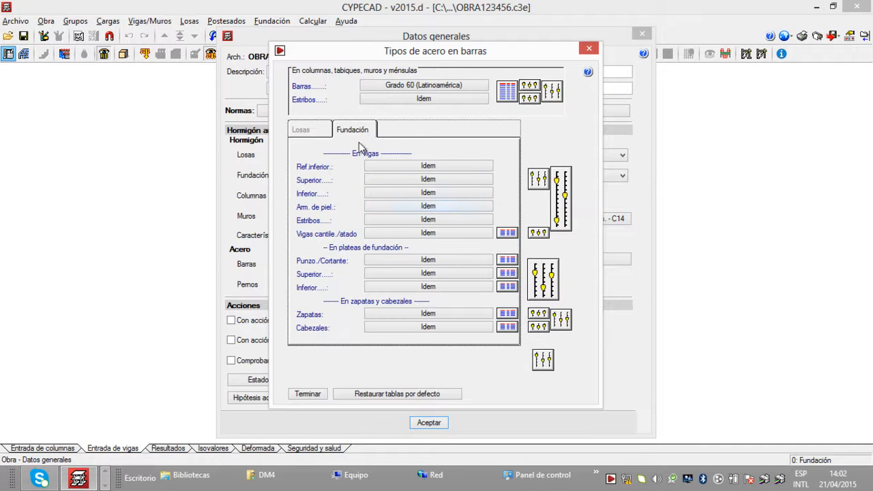
{"action": "left_click", "coordinate": [315, 133]}
{"action": "left_click", "coordinate": [356, 131]}
{"action": "left_click", "coordinate": [542, 235]}
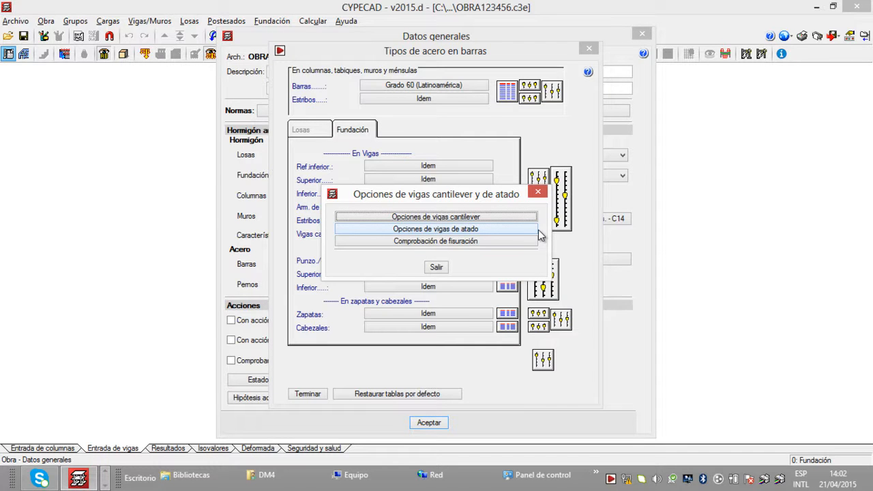
{"action": "left_click", "coordinate": [481, 218]}
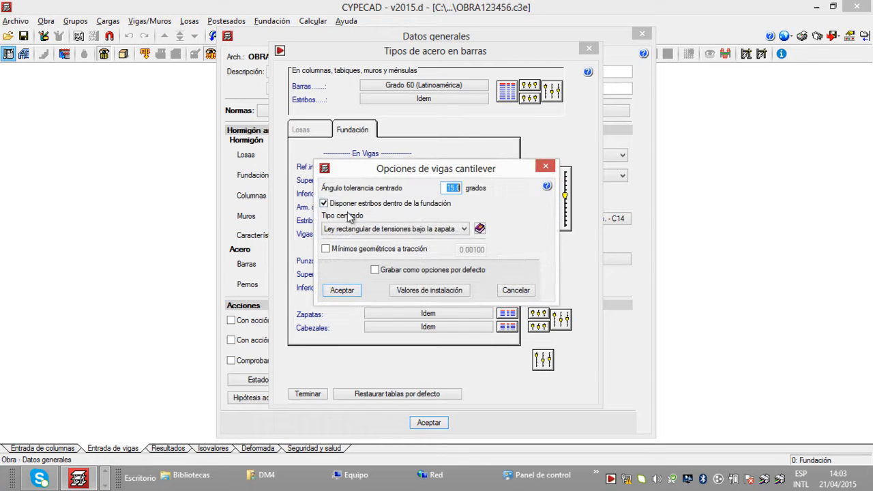
{"action": "left_click", "coordinate": [324, 205]}
{"action": "left_click", "coordinate": [324, 205]}
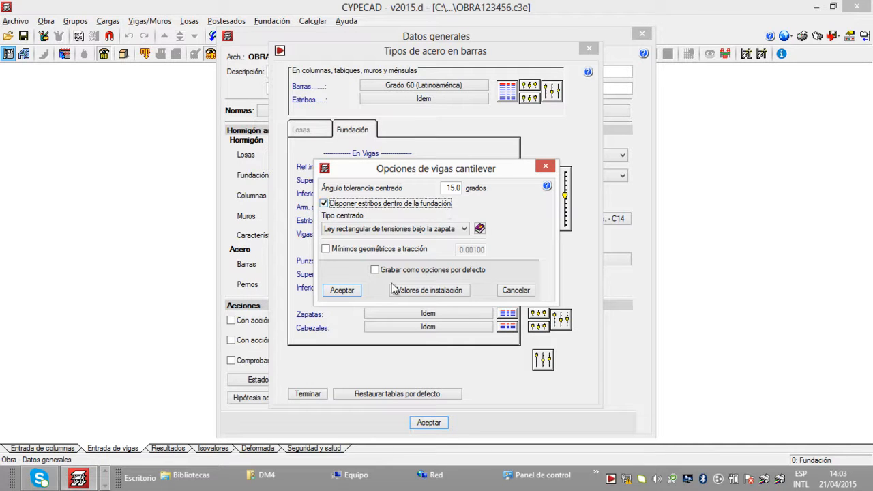
{"action": "left_click", "coordinate": [375, 271]}
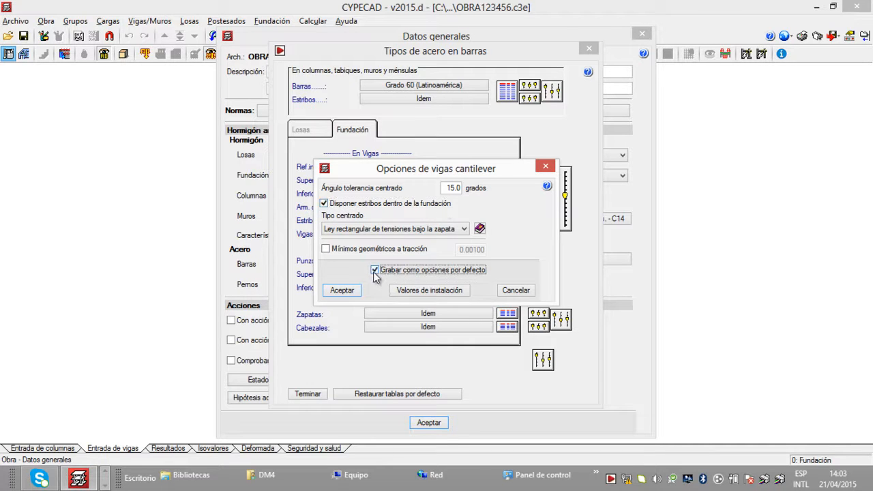
{"action": "left_click", "coordinate": [344, 290]}
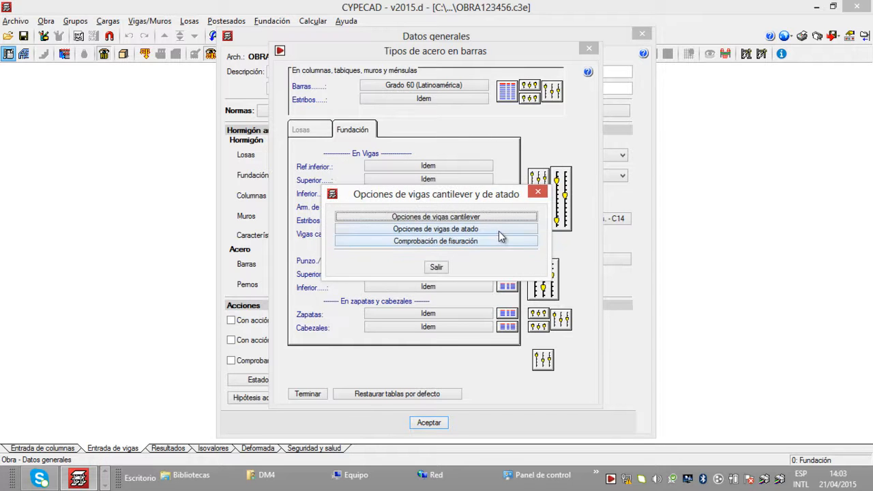
Step: Save Opciones de vigas de atado as defaults with Disponer estribos dentro de la fundación enabled
{"action": "left_click", "coordinate": [499, 229]}
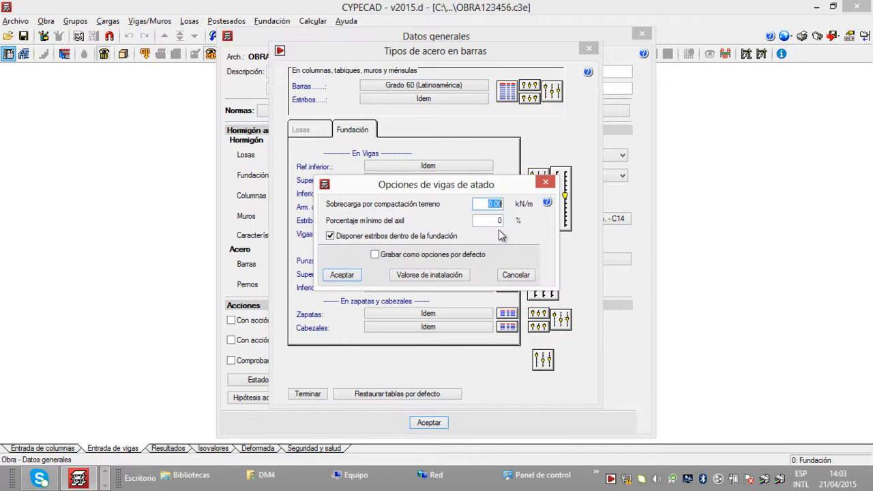
{"action": "left_click", "coordinate": [333, 236]}
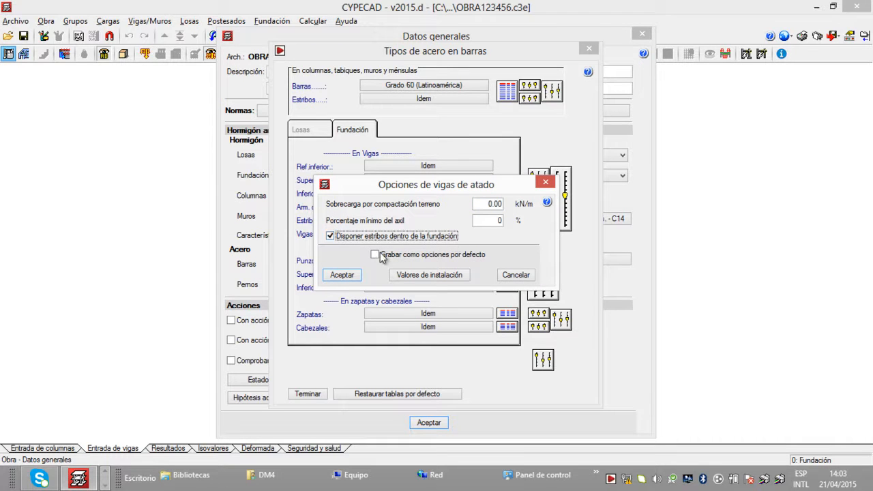
{"action": "left_click", "coordinate": [376, 255]}
{"action": "left_click", "coordinate": [344, 274]}
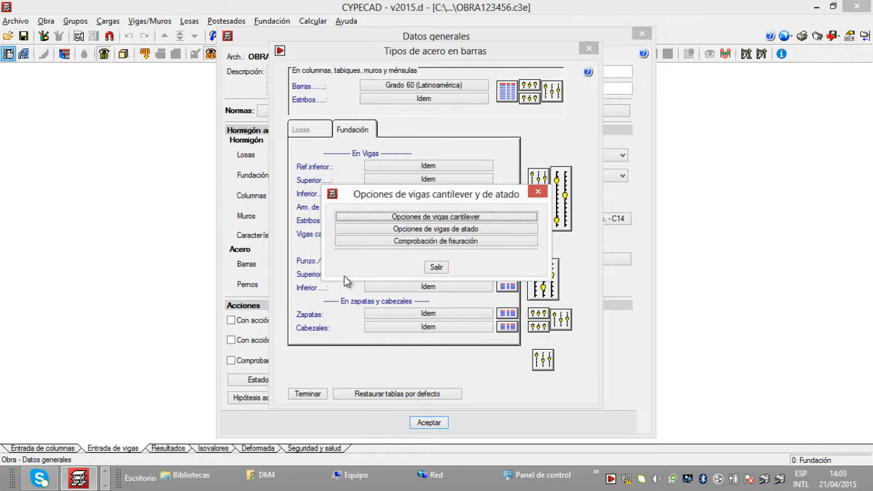
Step: Switch the cantilever foundation beam reinforcement table to Tabla especial and open that table for editing
{"action": "left_click", "coordinate": [436, 267]}
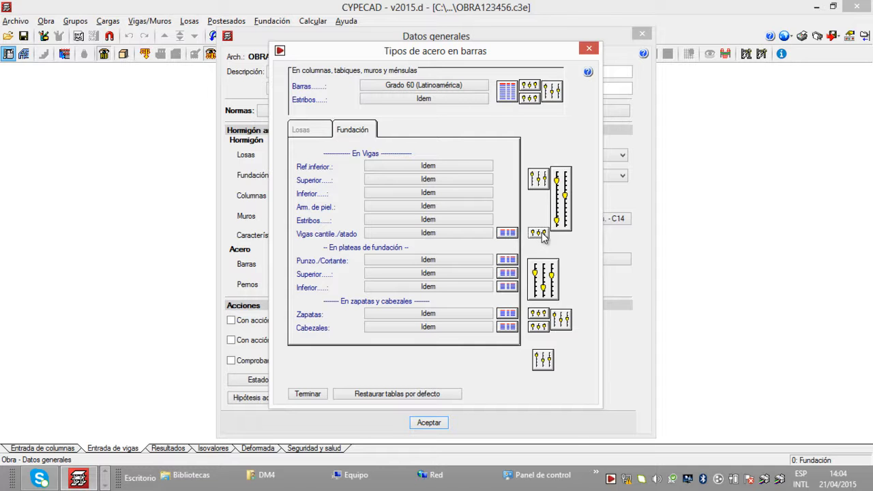
{"action": "left_click", "coordinate": [507, 234]}
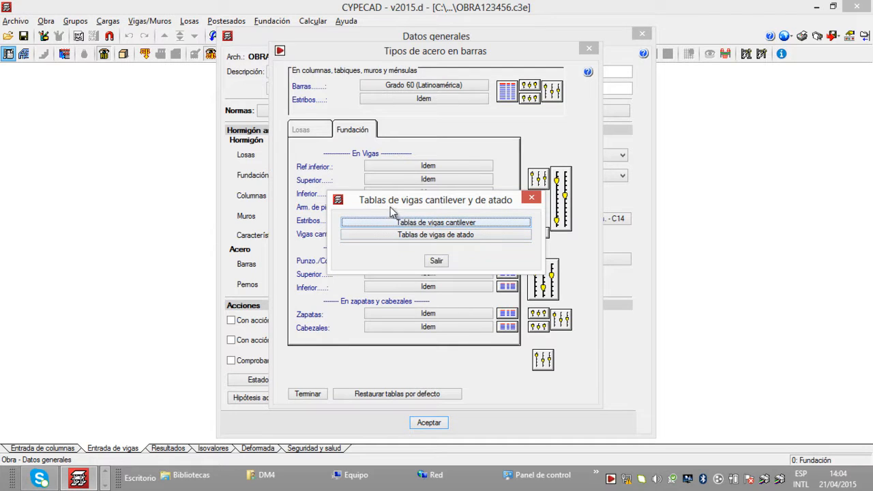
{"action": "left_click", "coordinate": [476, 223]}
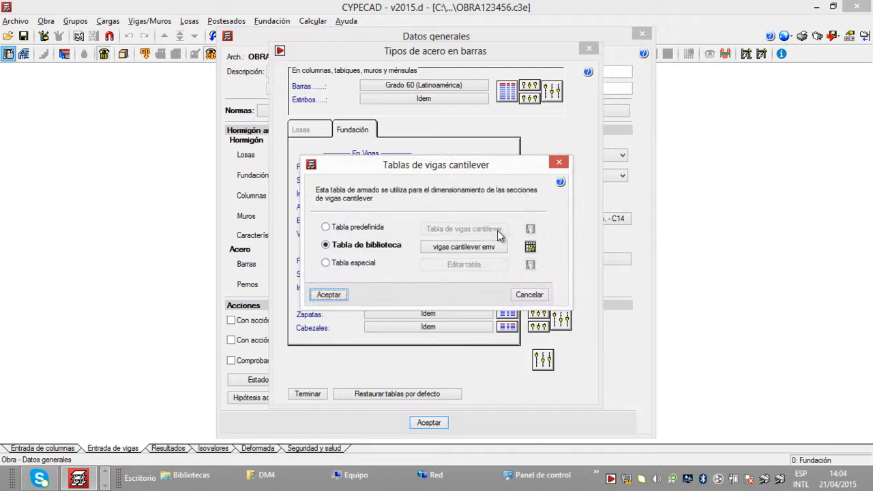
{"action": "left_click", "coordinate": [327, 227]}
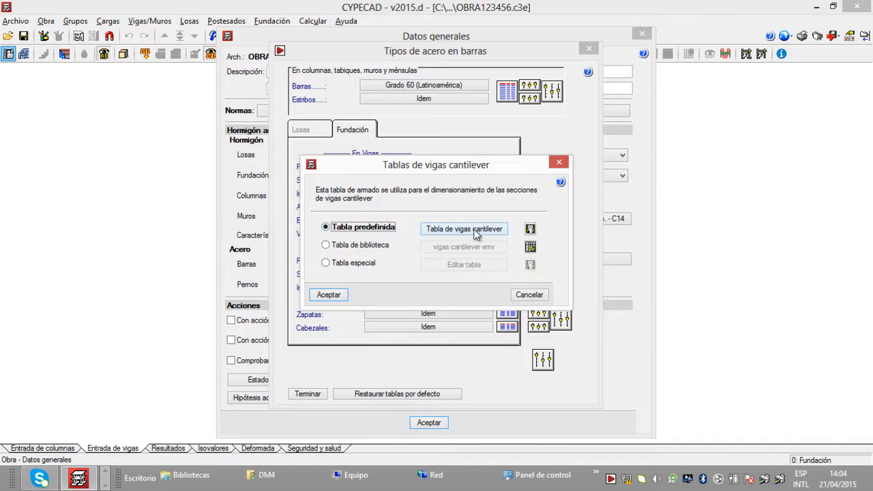
{"action": "left_click", "coordinate": [327, 263]}
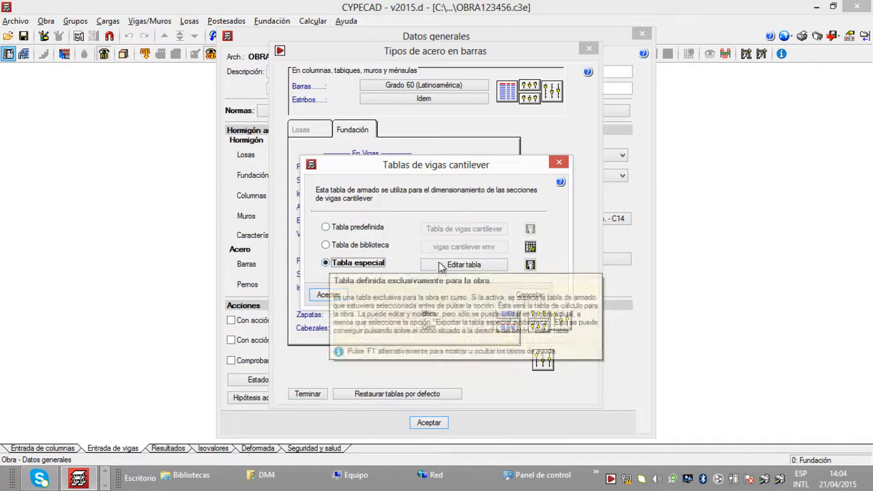
{"action": "left_click", "coordinate": [467, 266]}
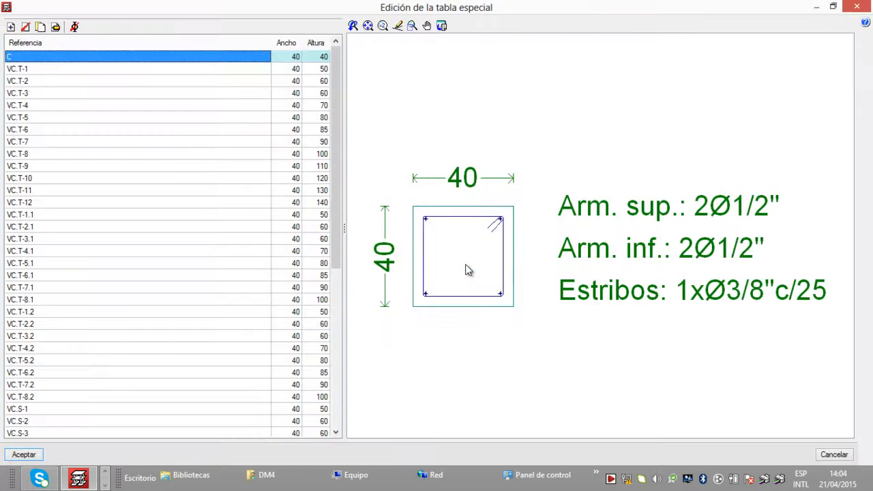
Step: Examine the dimensions and reinforcement of various VC.T and VC.S sections in the special cantilever beam table
{"action": "left_click", "coordinate": [173, 205]}
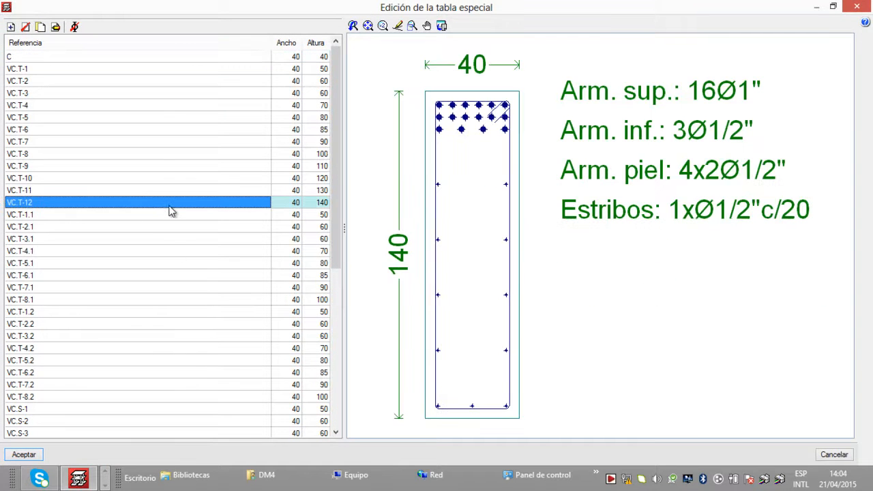
{"action": "left_click", "coordinate": [163, 276]}
{"action": "left_click", "coordinate": [156, 310]}
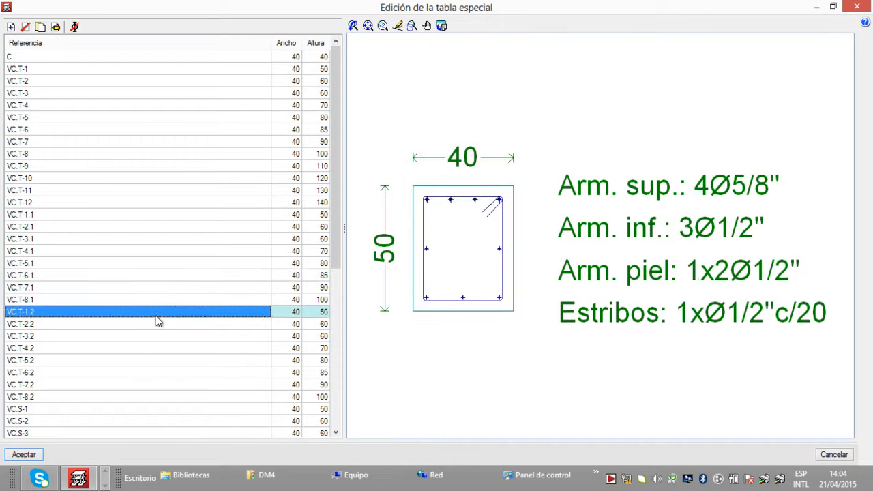
{"action": "scroll", "coordinate": [174, 297], "scroll_direction": "down", "scroll_amount": 1}
{"action": "left_click", "coordinate": [166, 325]}
{"action": "scroll", "coordinate": [164, 300], "scroll_direction": "down", "scroll_amount": 2}
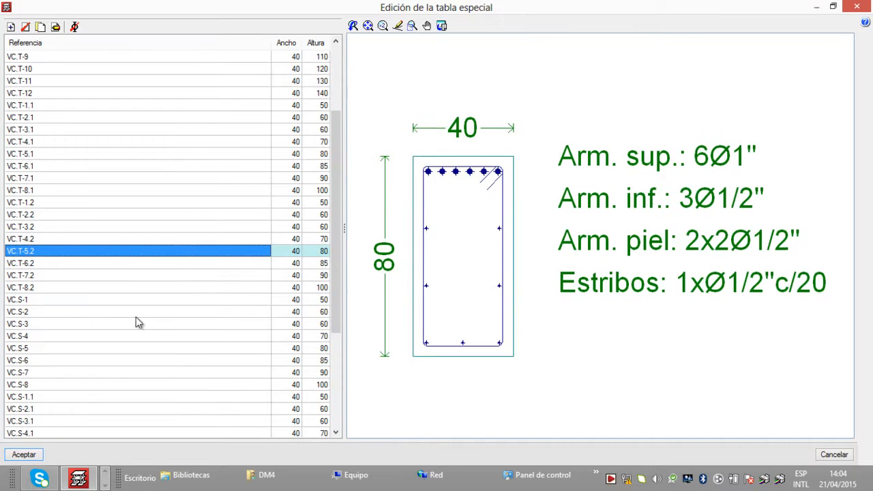
{"action": "left_click", "coordinate": [146, 310]}
{"action": "scroll", "coordinate": [140, 327], "scroll_direction": "down", "scroll_amount": 4}
{"action": "left_click", "coordinate": [133, 334]}
{"action": "scroll", "coordinate": [134, 319], "scroll_direction": "down", "scroll_amount": 1}
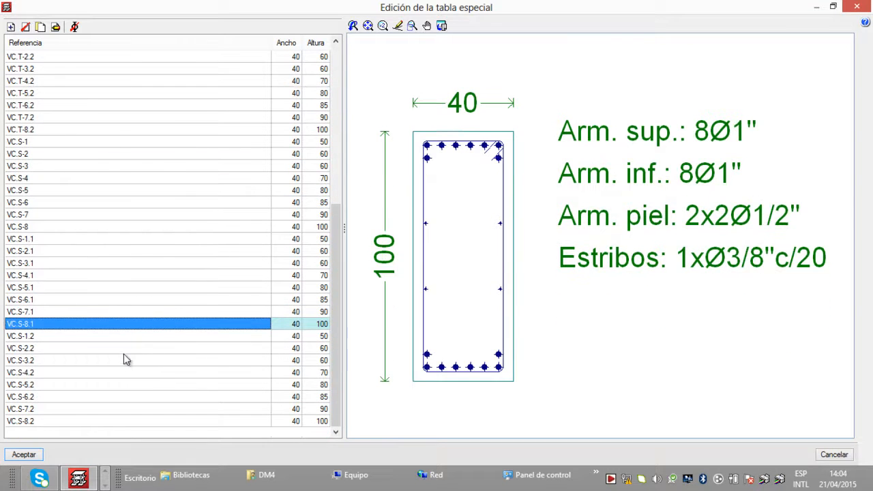
{"action": "left_click", "coordinate": [123, 347]}
{"action": "scroll", "coordinate": [153, 198], "scroll_direction": "up", "scroll_amount": 8}
{"action": "left_click", "coordinate": [145, 155]}
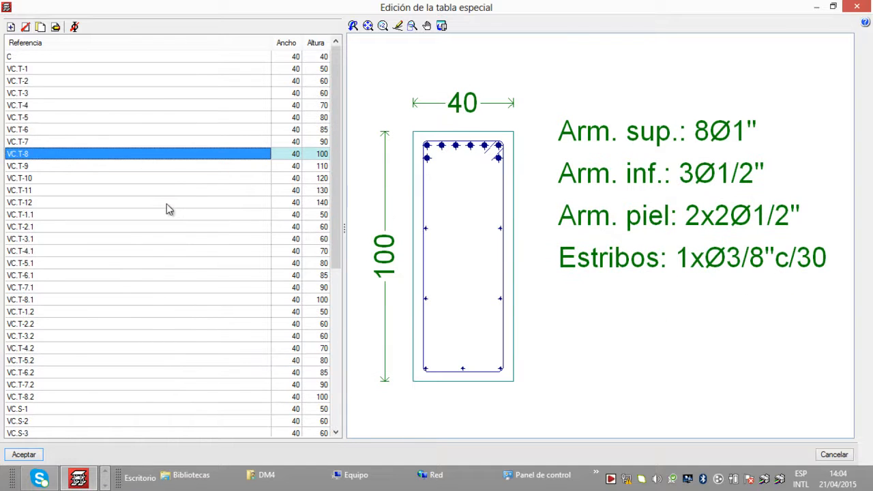
{"action": "scroll", "coordinate": [185, 282], "scroll_direction": "down", "scroll_amount": 7}
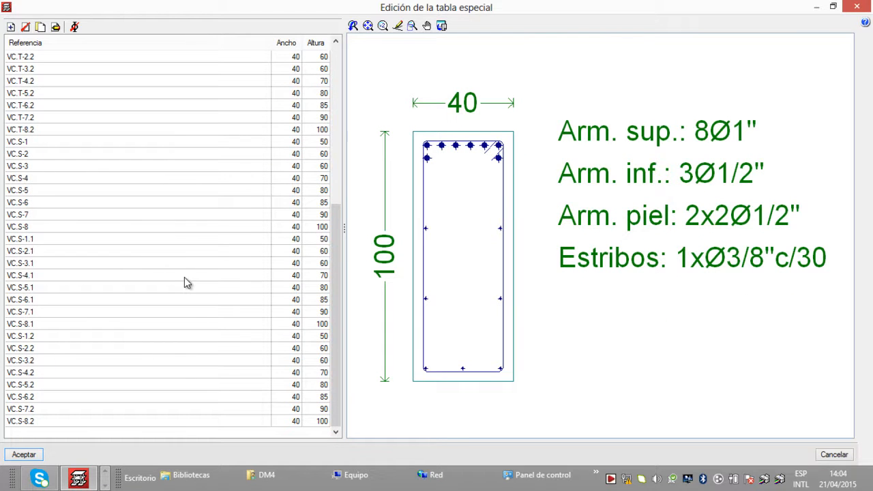
{"action": "left_click_drag", "start_coordinate": [335, 321], "coordinate": [330, 293]}
{"action": "left_click", "coordinate": [216, 107]}
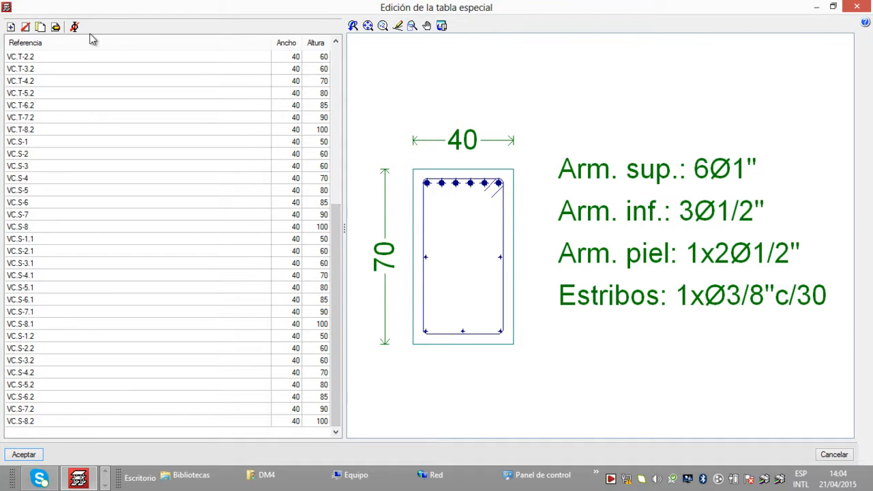
Step: Add a new section to the table with reference CC 30x30, width 30 and height 30
{"action": "left_click", "coordinate": [11, 27]}
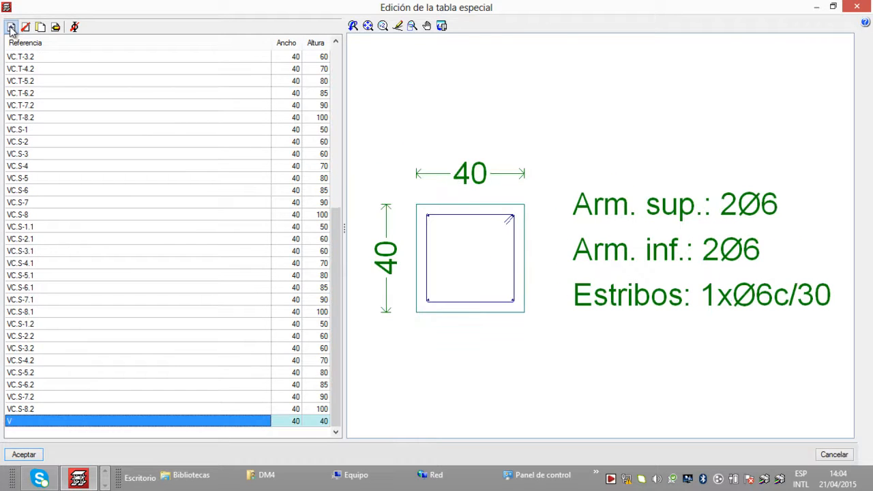
{"action": "left_click", "coordinate": [108, 422]}
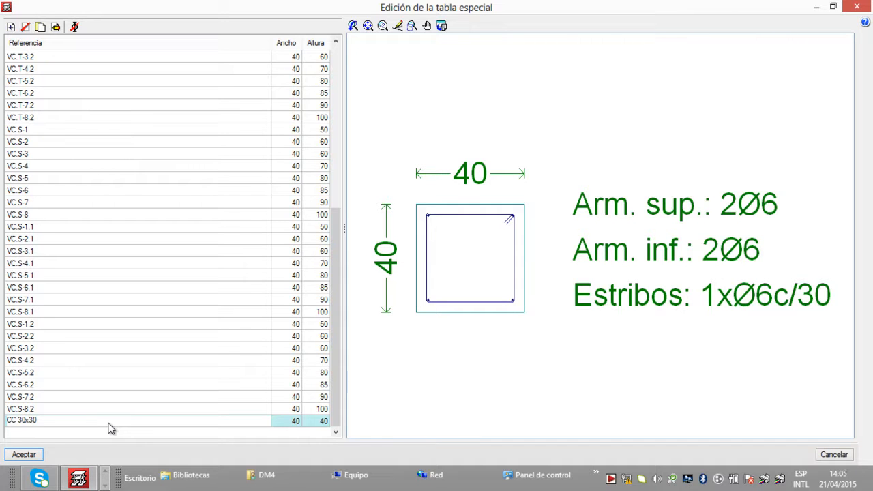
{"action": "left_click", "coordinate": [298, 420]}
{"action": "left_click", "coordinate": [297, 421]}
{"action": "key", "text": "BackSpace"}
{"action": "key", "text": "BackSpace"}
{"action": "type", "text": "30"}
{"action": "left_click", "coordinate": [321, 423]}
{"action": "left_click", "coordinate": [320, 423]}
{"action": "type", "text": "30"}
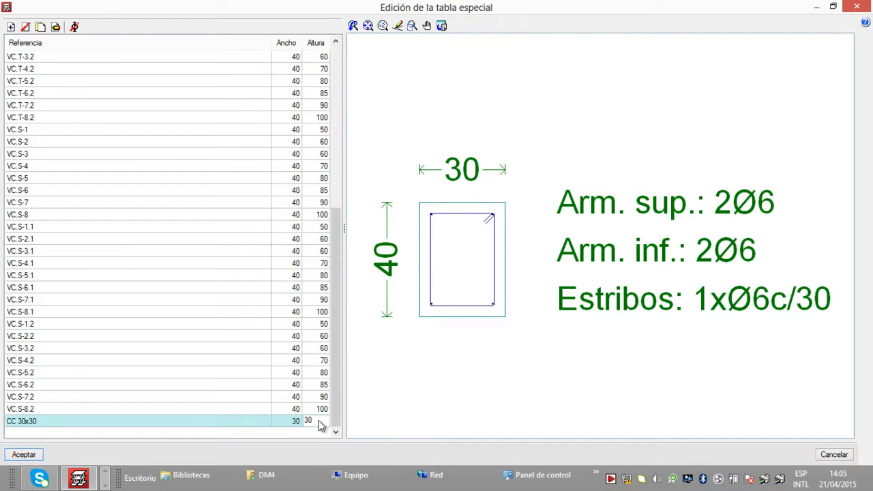
{"action": "left_click", "coordinate": [259, 422]}
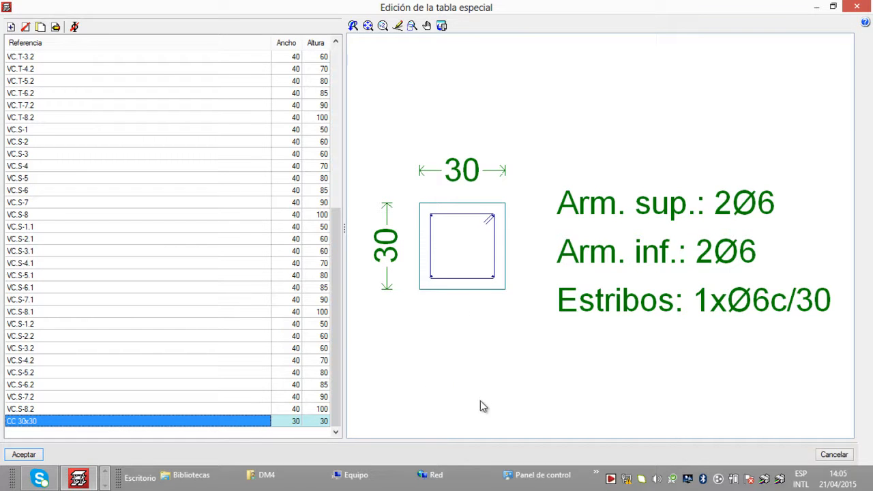
Step: Set both the top and bottom longitudinal reinforcement of section CC 30x30 to 3 Ø12 bars
{"action": "left_click", "coordinate": [56, 29]}
{"action": "left_click_drag", "start_coordinate": [444, 172], "coordinate": [230, 170]}
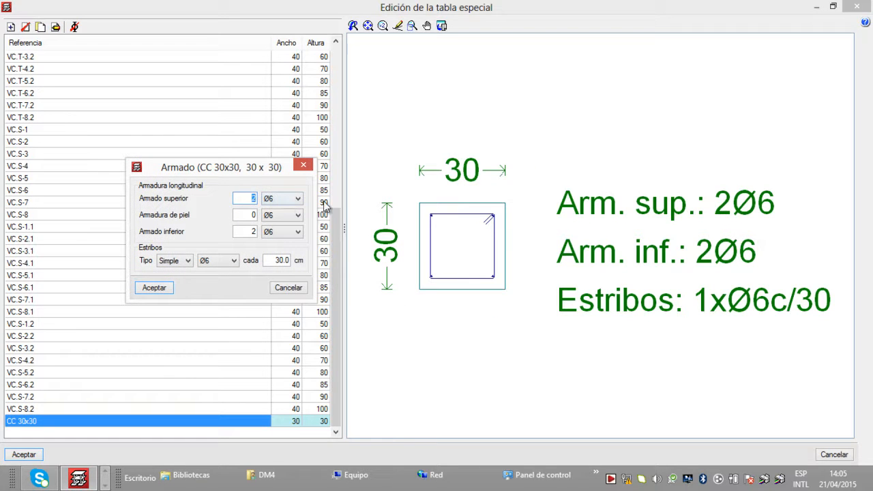
{"action": "key", "text": "BackSpace"}
{"action": "type", "text": "3"}
{"action": "left_click", "coordinate": [295, 199]}
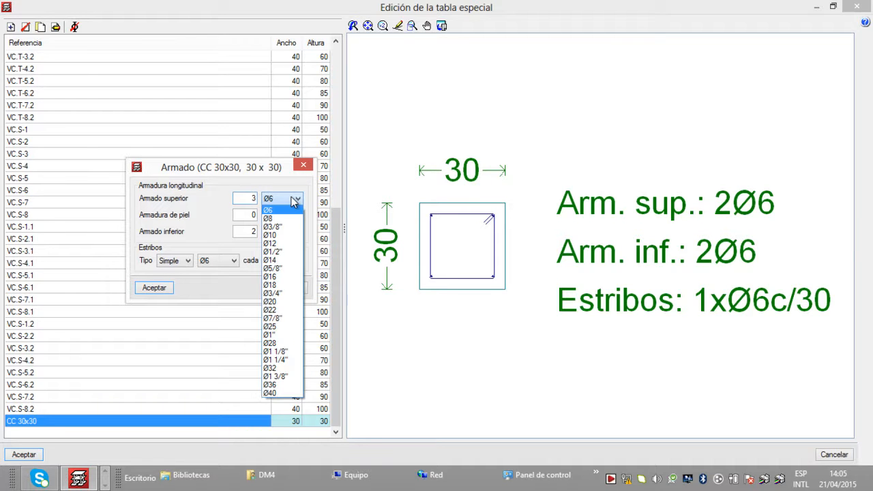
{"action": "left_click", "coordinate": [283, 243]}
{"action": "double_click", "coordinate": [251, 232]}
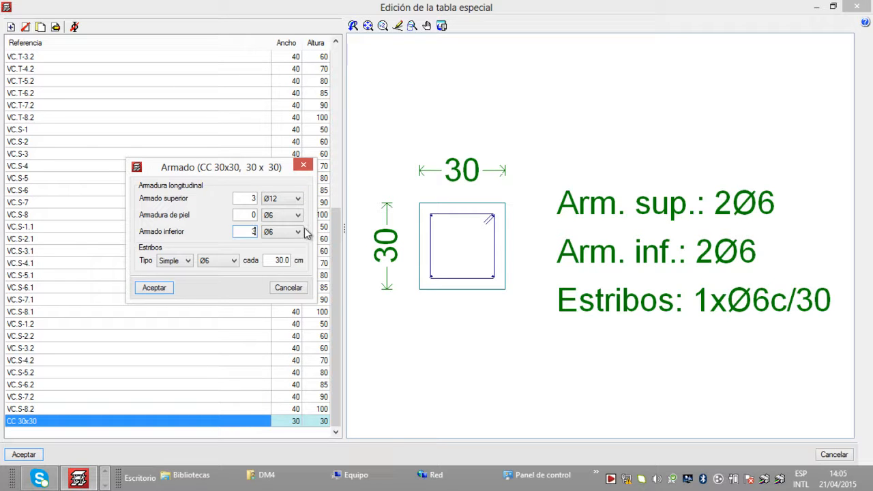
{"action": "type", "text": "3"}
{"action": "left_click", "coordinate": [298, 231]}
{"action": "left_click", "coordinate": [285, 278]}
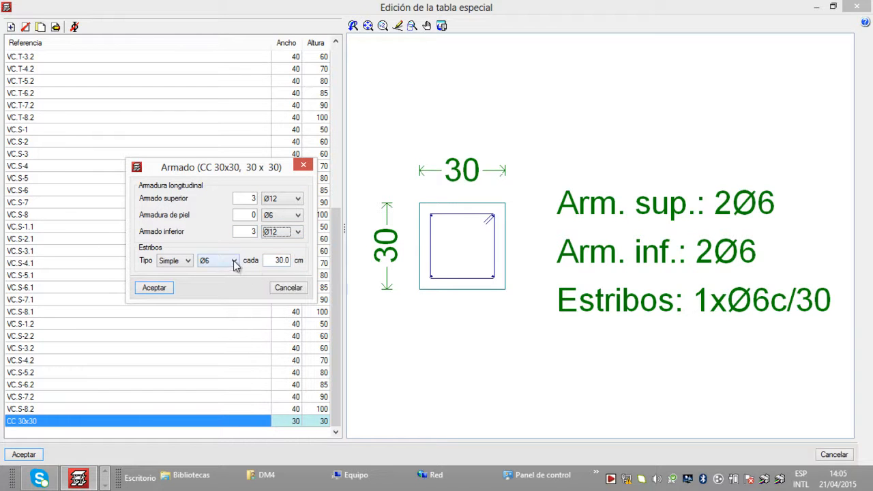
Step: Set the CC 30x30 stirrups to Simple type, Ø10 every 10 cm, and accept the reinforcement
{"action": "left_click", "coordinate": [189, 264]}
{"action": "left_click", "coordinate": [189, 266]}
{"action": "left_click", "coordinate": [239, 263]}
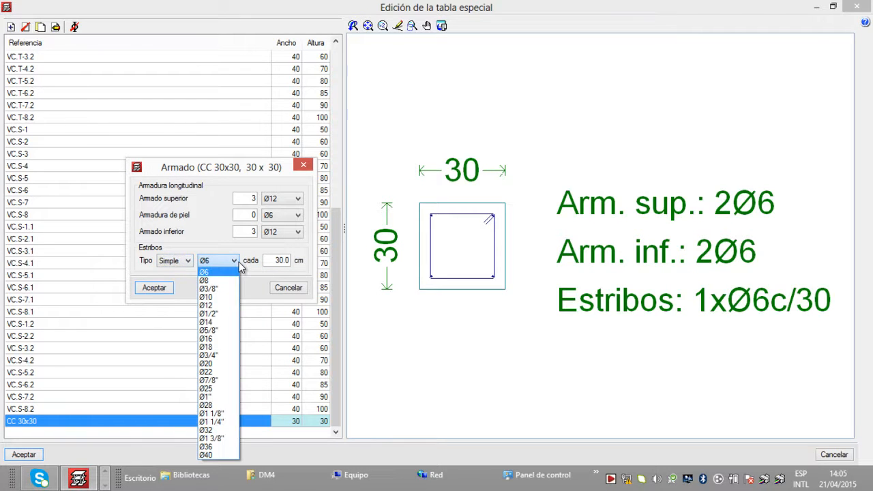
{"action": "key", "text": "Down"}
{"action": "key", "text": "Down"}
{"action": "key", "text": "Down"}
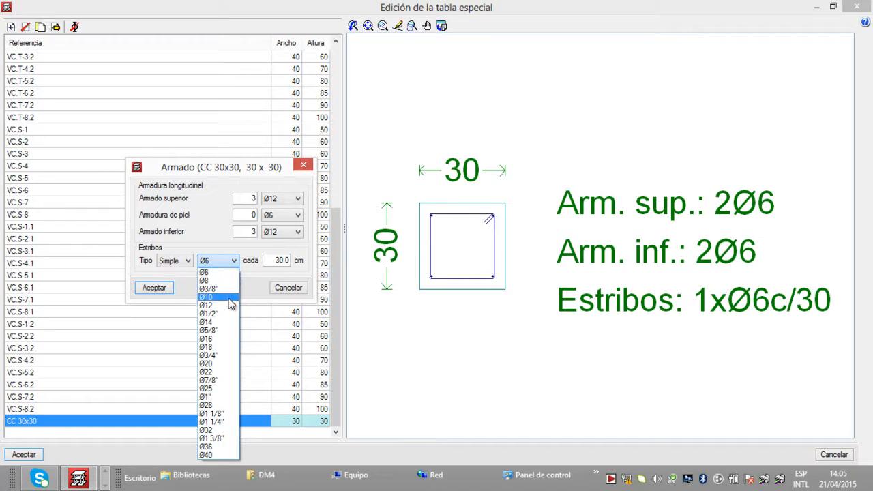
{"action": "key", "text": "Return"}
{"action": "key", "text": "Tab"}
{"action": "key", "text": "BackSpace"}
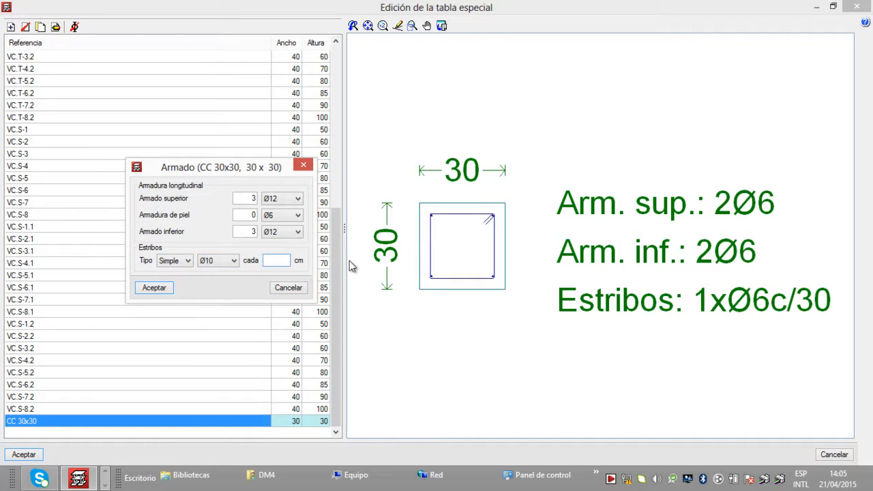
{"action": "type", "text": "2"}
{"action": "key", "text": "BackSpace"}
{"action": "type", "text": "10"}
{"action": "left_click", "coordinate": [171, 289]}
Step: Accept the edited special table and export it to the library as "tablas de vigas cantilever EMV1"
{"action": "scroll", "coordinate": [470, 281], "scroll_direction": "down", "scroll_amount": 3}
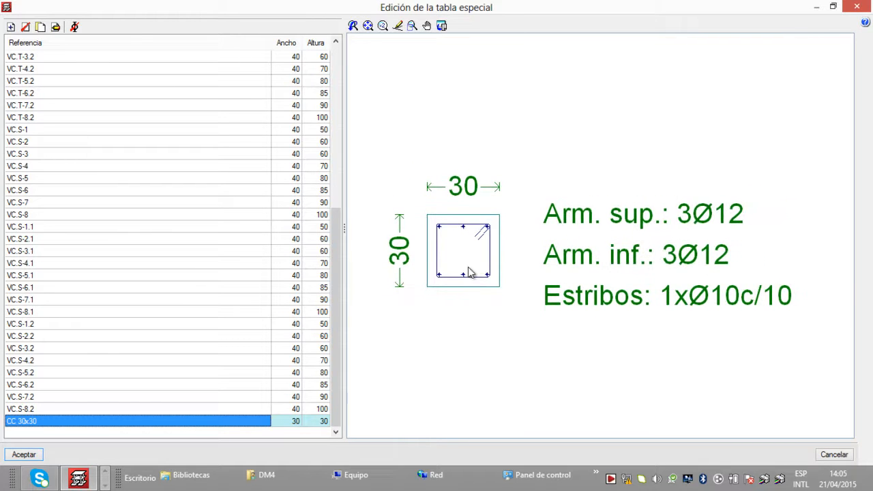
{"action": "scroll", "coordinate": [470, 277], "scroll_direction": "up", "scroll_amount": 1}
{"action": "scroll", "coordinate": [469, 266], "scroll_direction": "down", "scroll_amount": 1}
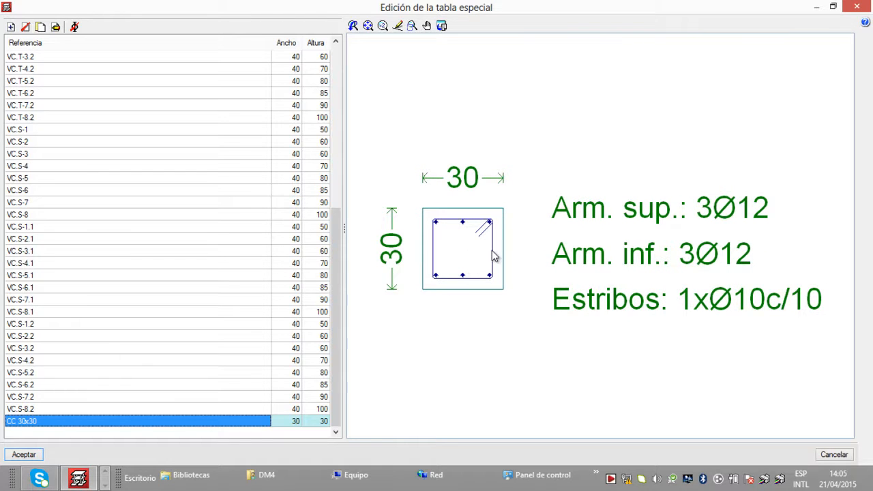
{"action": "scroll", "coordinate": [492, 258], "scroll_direction": "up", "scroll_amount": 1}
{"action": "scroll", "coordinate": [492, 258], "scroll_direction": "down", "scroll_amount": 1}
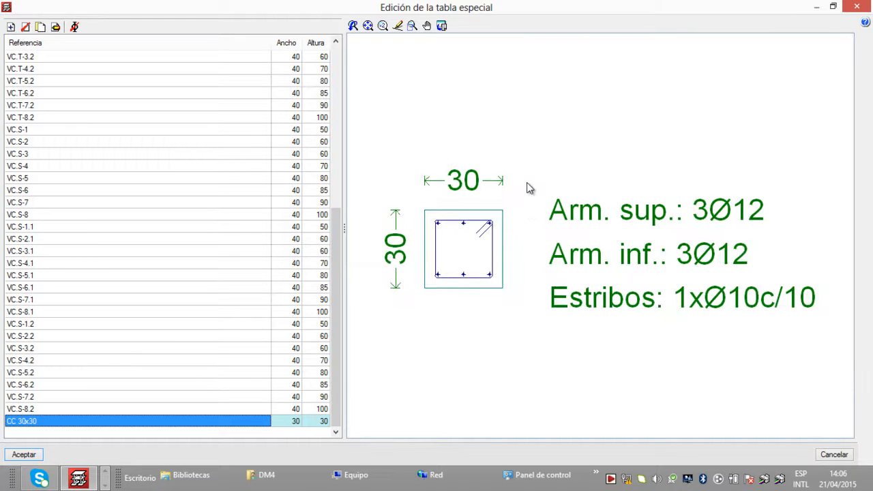
{"action": "left_click", "coordinate": [28, 454]}
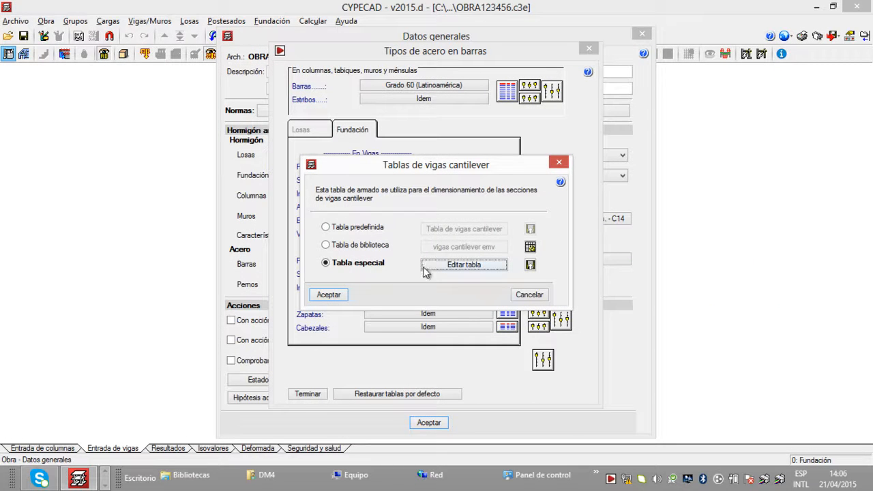
{"action": "left_click", "coordinate": [534, 266]}
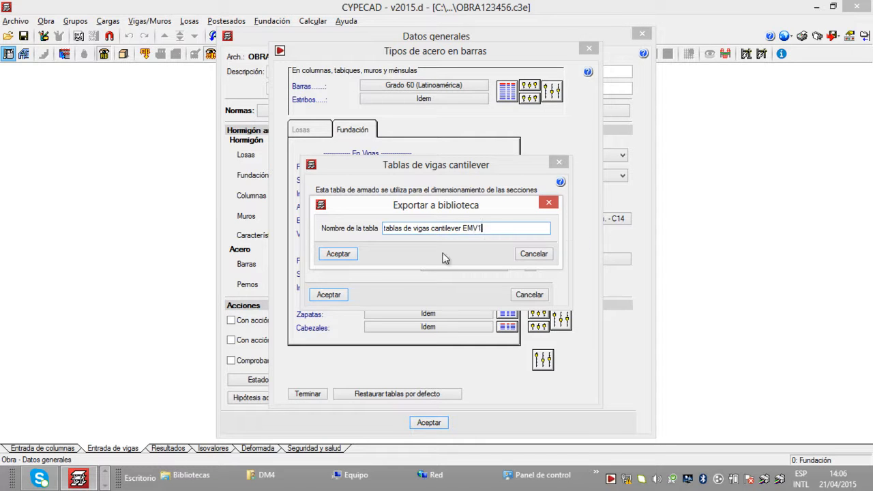
{"action": "left_click", "coordinate": [339, 255]}
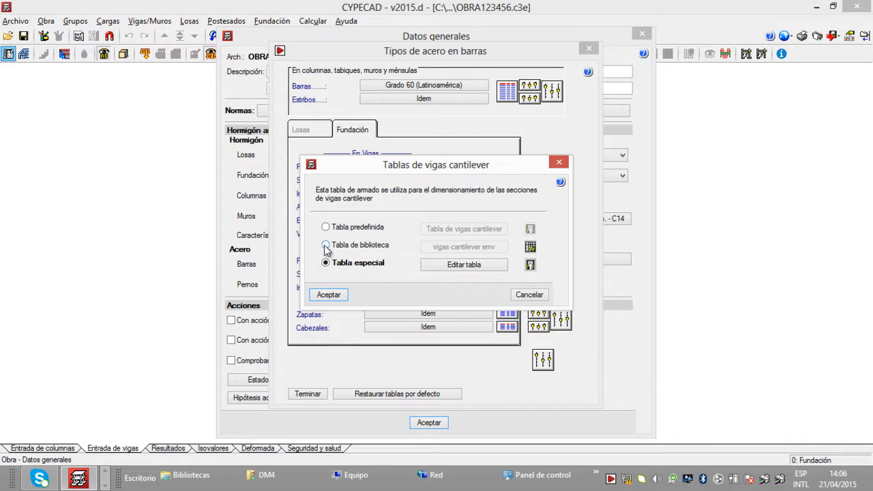
Step: Try to assign the library table "tablas de vigas cantilever EMV1" to the cantilever beams
{"action": "left_click", "coordinate": [326, 246]}
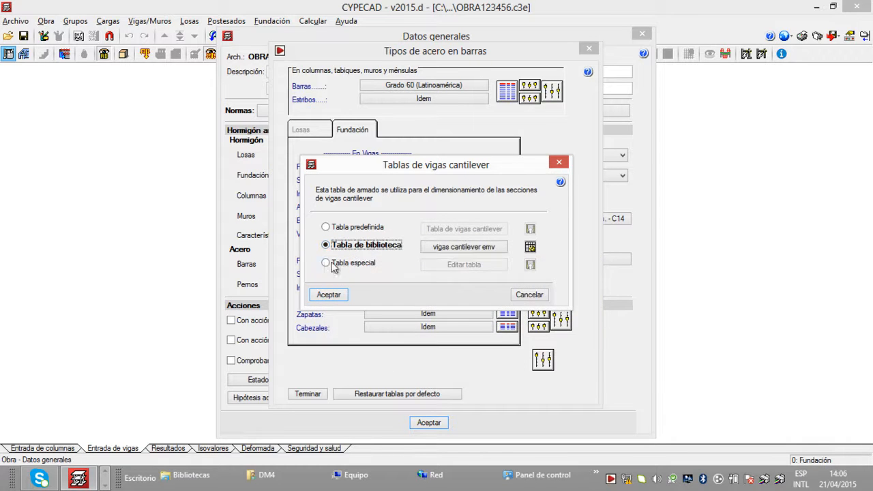
{"action": "left_click", "coordinate": [531, 246]}
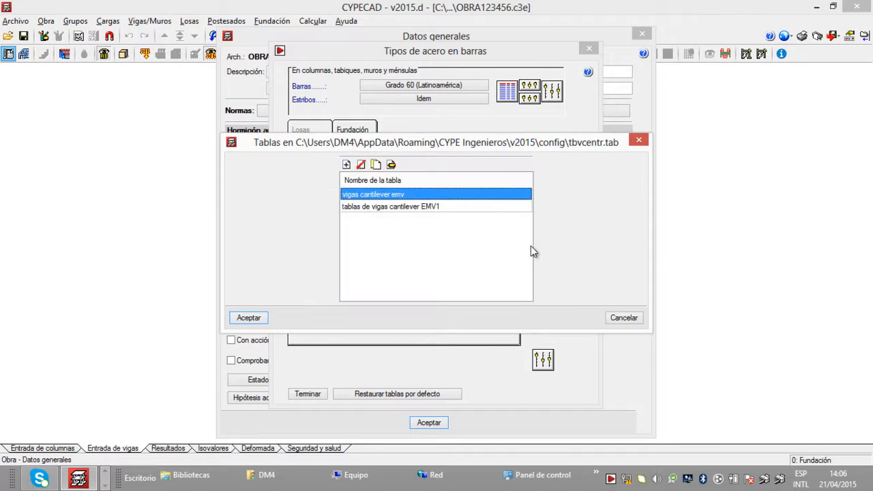
{"action": "left_click", "coordinate": [639, 140]}
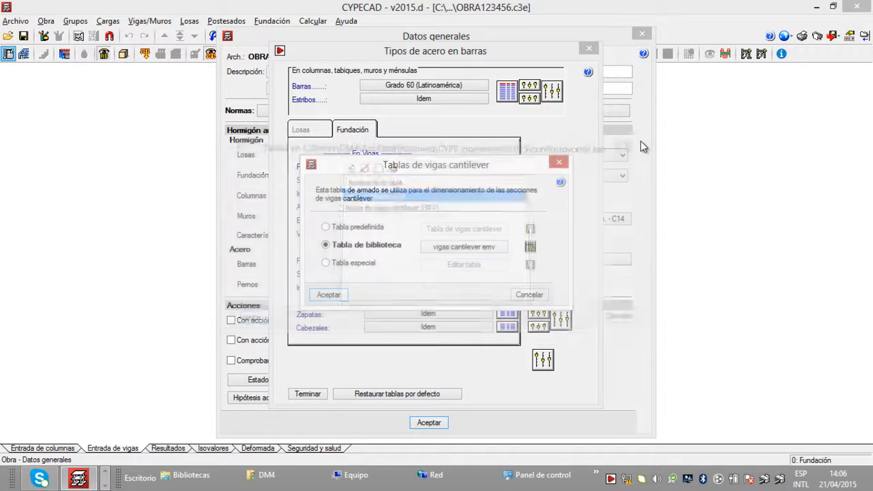
{"action": "left_click", "coordinate": [530, 247]}
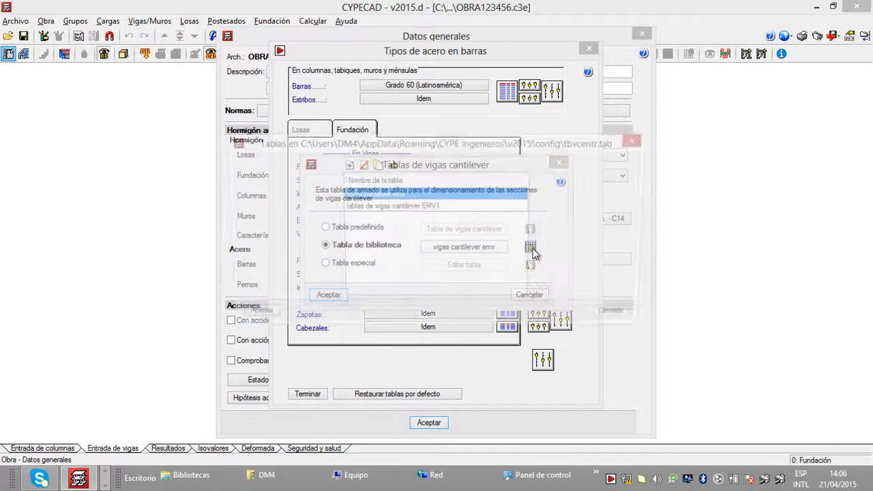
{"action": "left_click", "coordinate": [396, 207]}
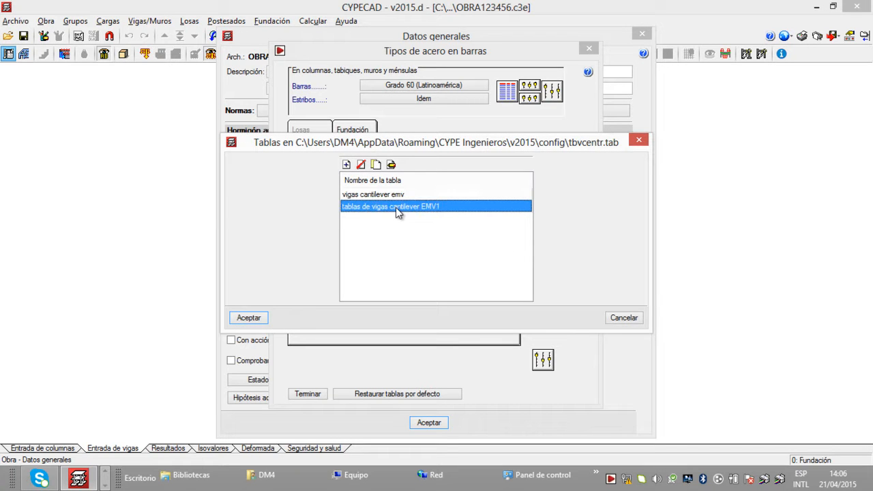
{"action": "left_click", "coordinate": [397, 197]}
{"action": "left_click", "coordinate": [396, 204]}
{"action": "left_click", "coordinate": [262, 317]}
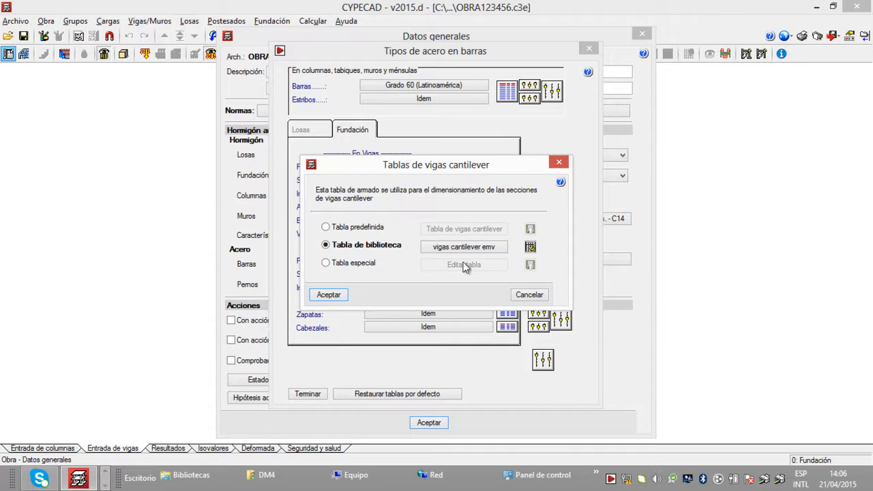
Step: Delete the "vigas cantilever emv" table from the library and accept the cantilever beam tables with the special table selected
{"action": "left_click", "coordinate": [530, 246]}
{"action": "left_click", "coordinate": [416, 203]}
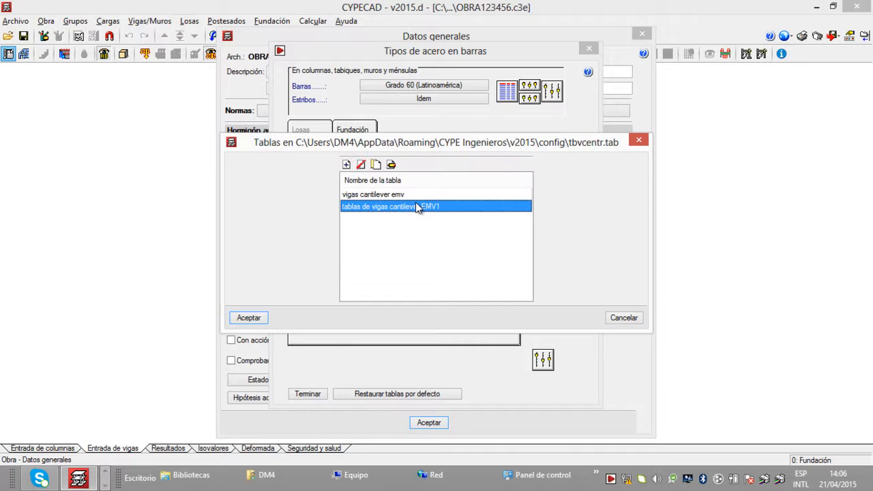
{"action": "left_click", "coordinate": [374, 196]}
{"action": "left_click", "coordinate": [361, 165]}
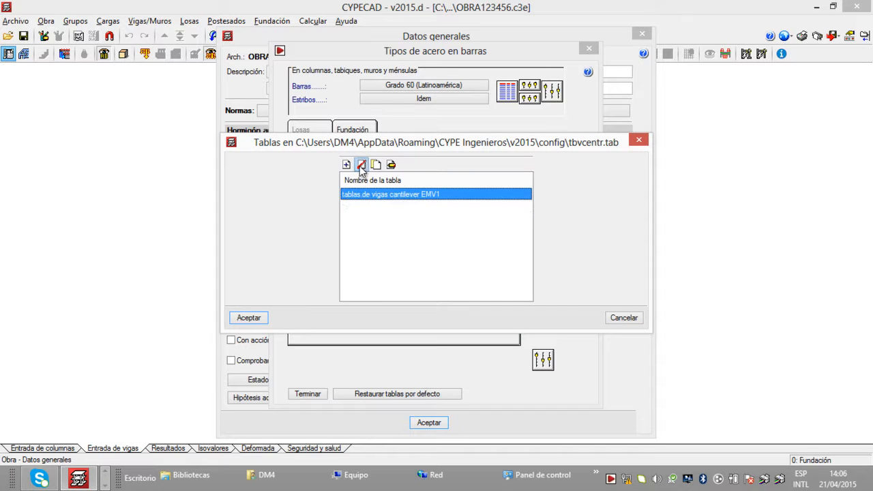
{"action": "left_click", "coordinate": [249, 318]}
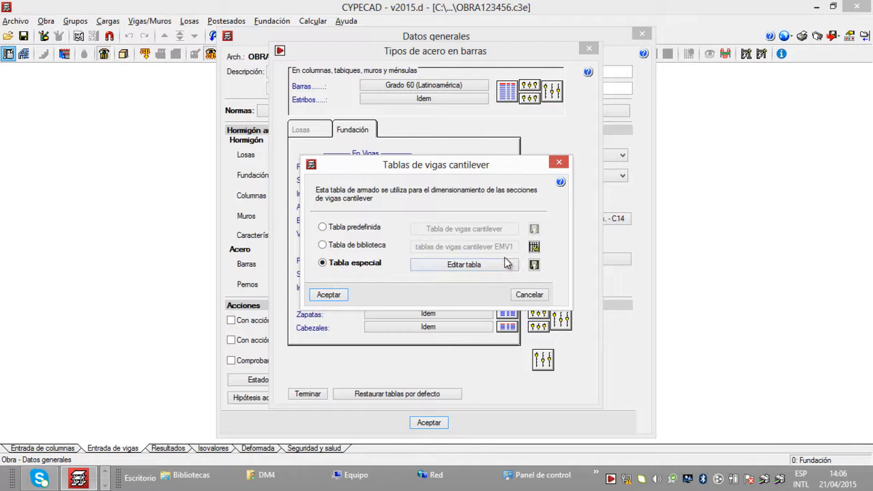
{"action": "left_click", "coordinate": [330, 294]}
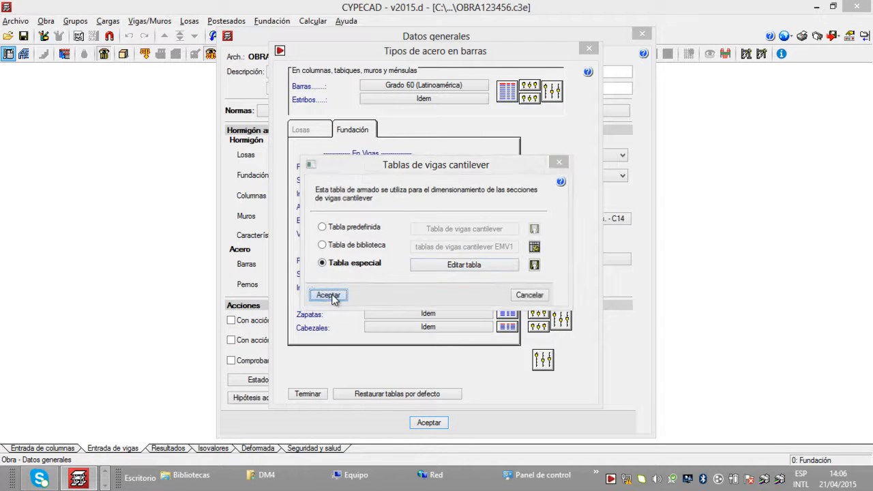
Step: Switch the tie beam (vigas de atado) reinforcement to a special table and open that table for editing
{"action": "left_click", "coordinate": [436, 234]}
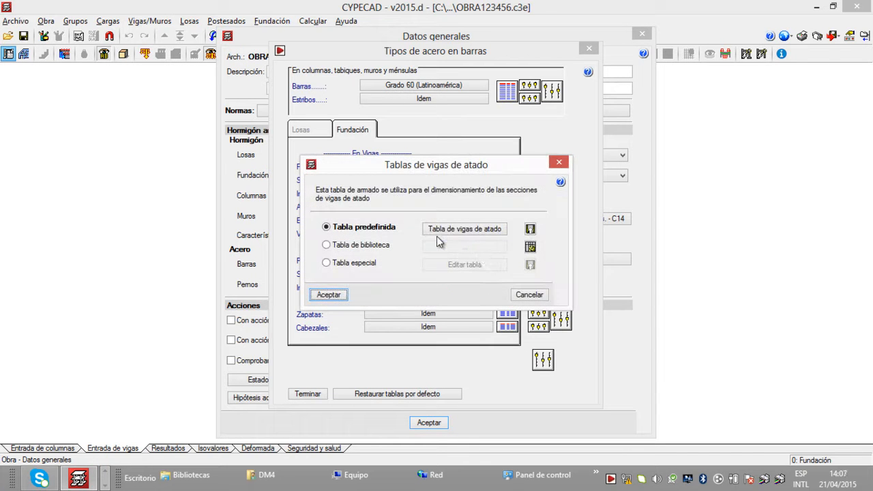
{"action": "left_click", "coordinate": [339, 265]}
{"action": "left_click", "coordinate": [459, 263]}
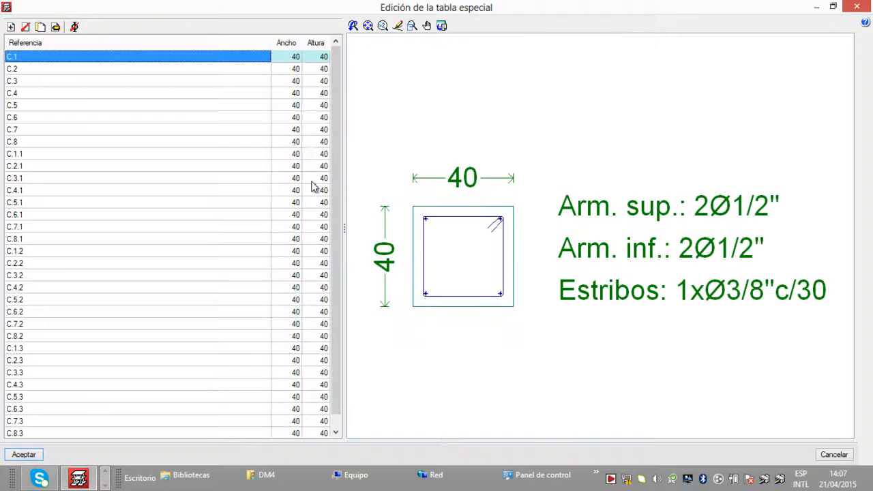
Step: Examine the dimensions, longitudinal bars and stirrup spacing of various sections in the tie beam special table
{"action": "left_click_drag", "start_coordinate": [334, 156], "coordinate": [339, 216]}
{"action": "left_click", "coordinate": [121, 277]}
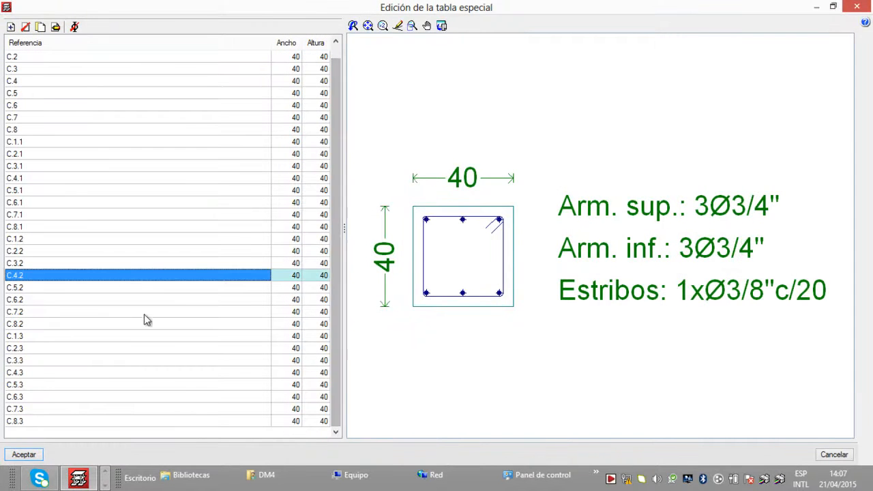
{"action": "left_click", "coordinate": [192, 362]}
{"action": "left_click", "coordinate": [293, 396]}
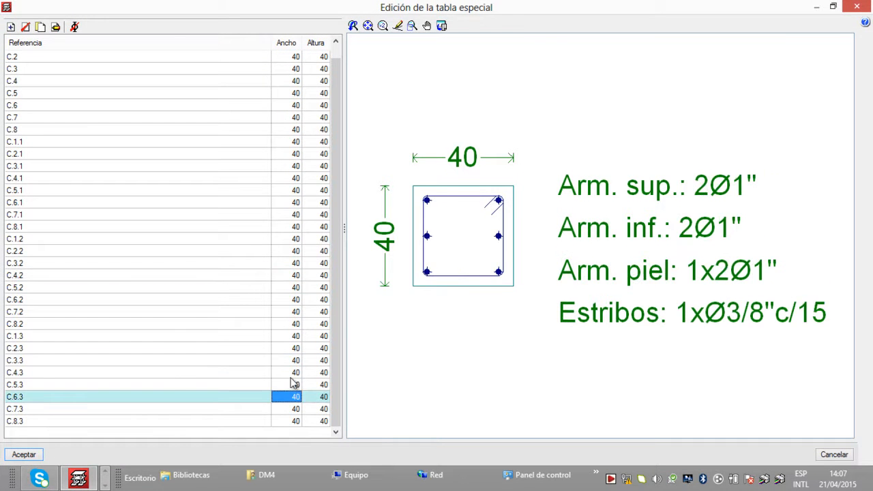
{"action": "left_click", "coordinate": [279, 325]}
{"action": "left_click", "coordinate": [277, 215]}
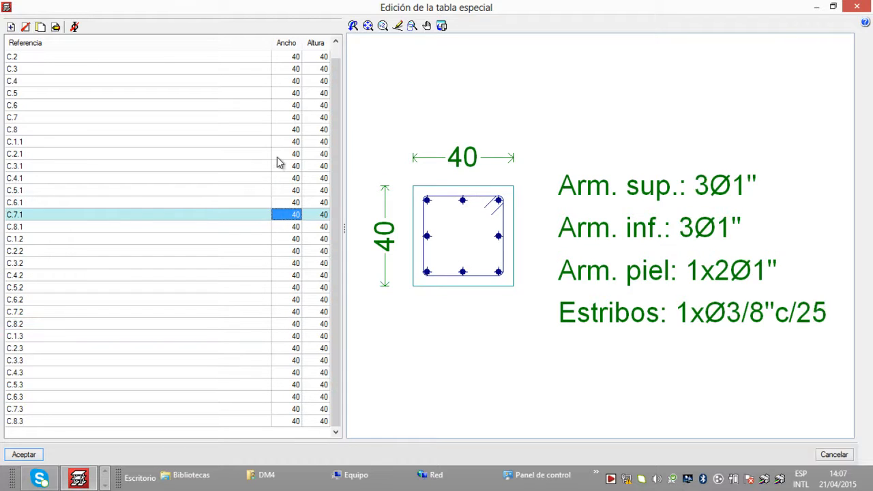
{"action": "left_click", "coordinate": [278, 154]}
{"action": "left_click", "coordinate": [286, 94]}
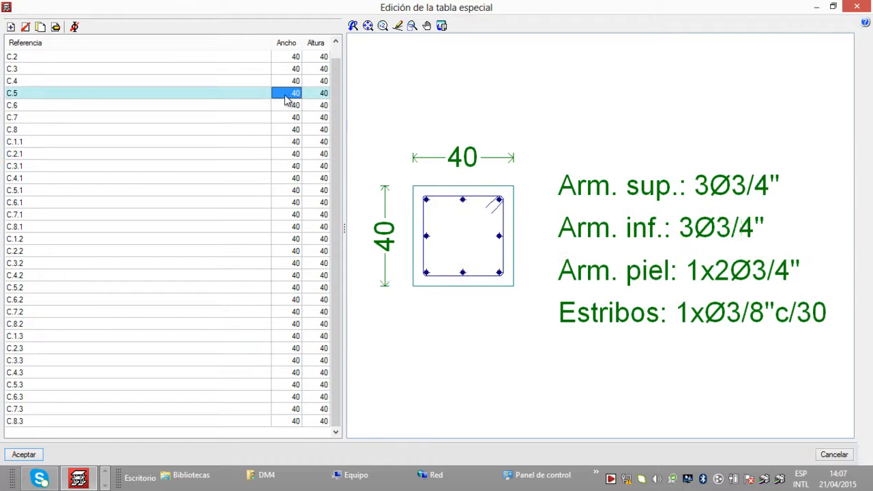
{"action": "left_click", "coordinate": [293, 176]}
{"action": "left_click", "coordinate": [295, 239]}
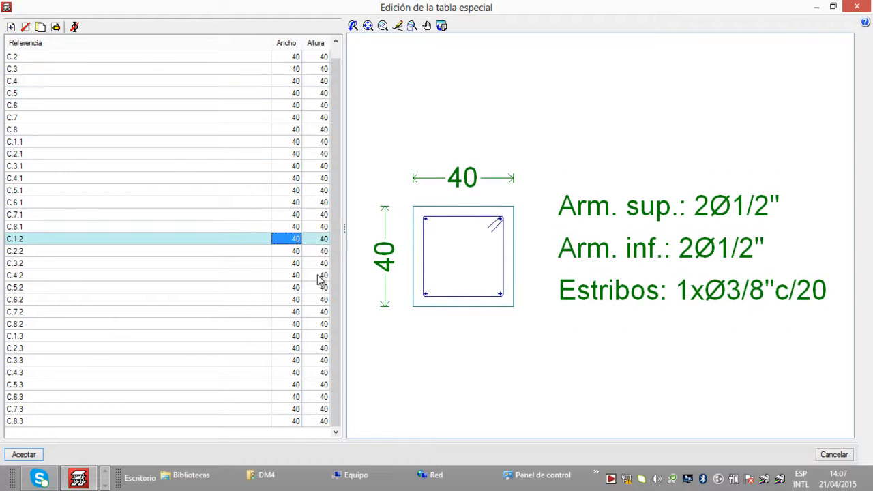
{"action": "left_click", "coordinate": [319, 276]}
{"action": "scroll", "coordinate": [301, 328], "scroll_direction": "up", "scroll_amount": 1}
{"action": "left_click", "coordinate": [298, 205]}
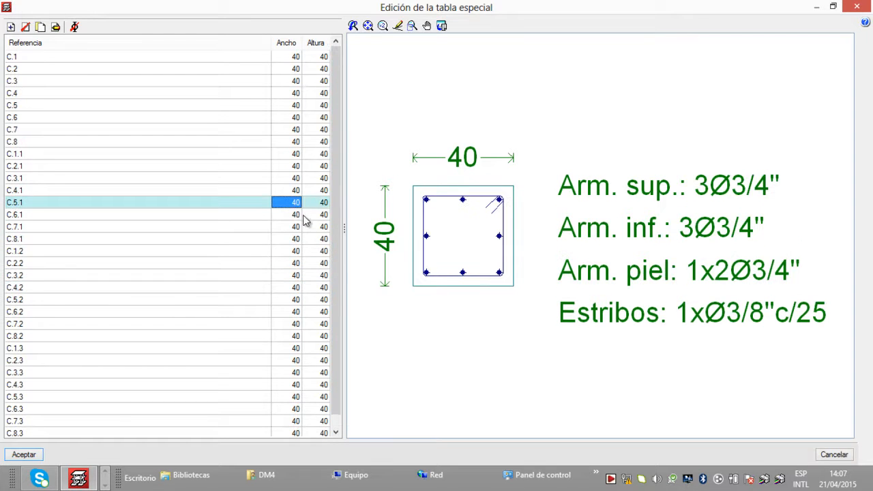
{"action": "left_click", "coordinate": [295, 144]}
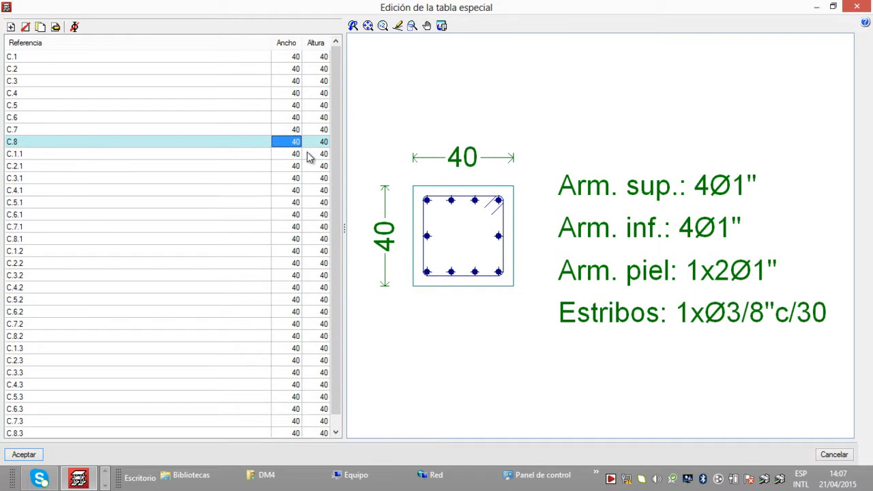
{"action": "left_click", "coordinate": [301, 106]}
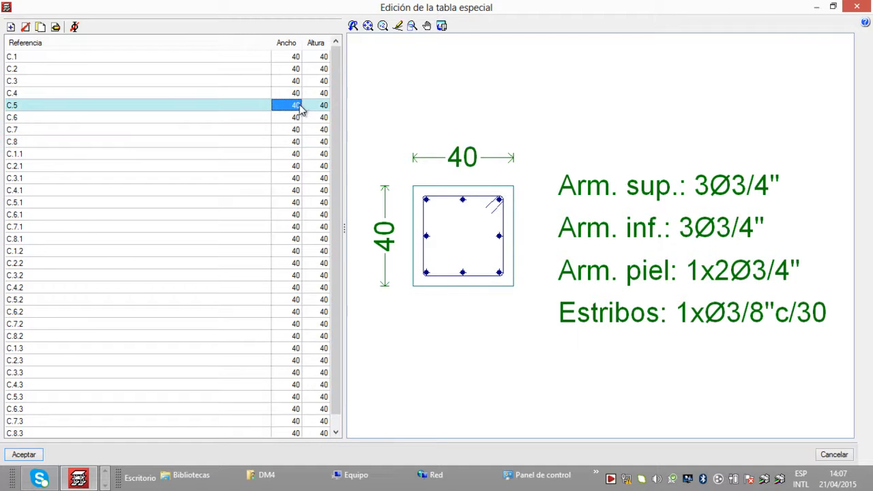
{"action": "left_click", "coordinate": [296, 84]}
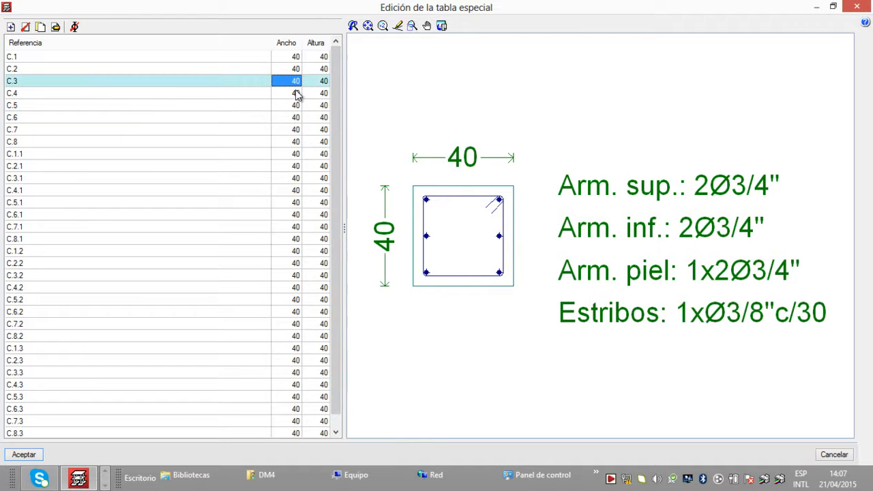
{"action": "left_click", "coordinate": [297, 93]}
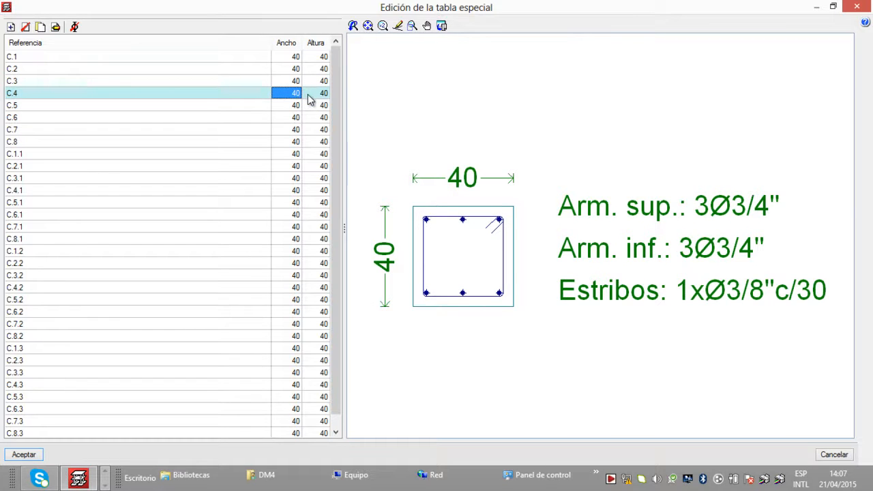
{"action": "left_click", "coordinate": [300, 117]}
{"action": "left_click", "coordinate": [315, 190]}
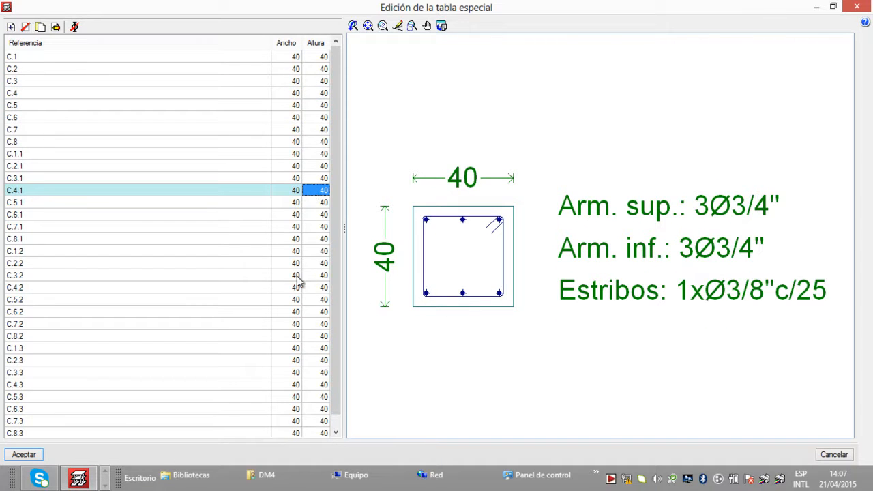
Step: Accept the tie beam special table and close the cantilever and tie beam tables dialog
{"action": "left_click", "coordinate": [25, 454]}
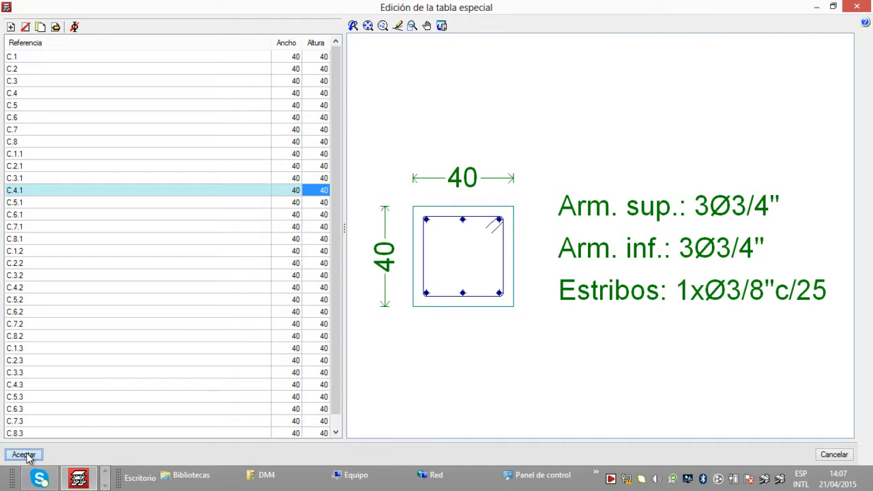
{"action": "left_click", "coordinate": [24, 455]}
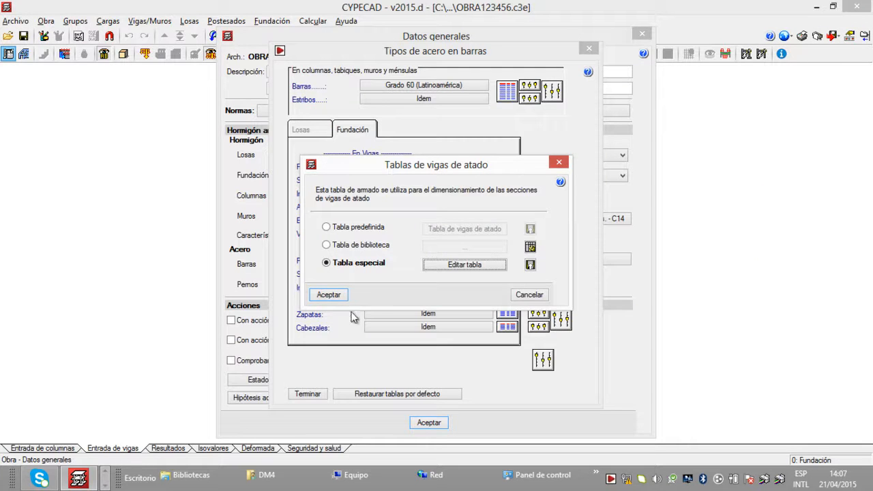
{"action": "left_click", "coordinate": [335, 296]}
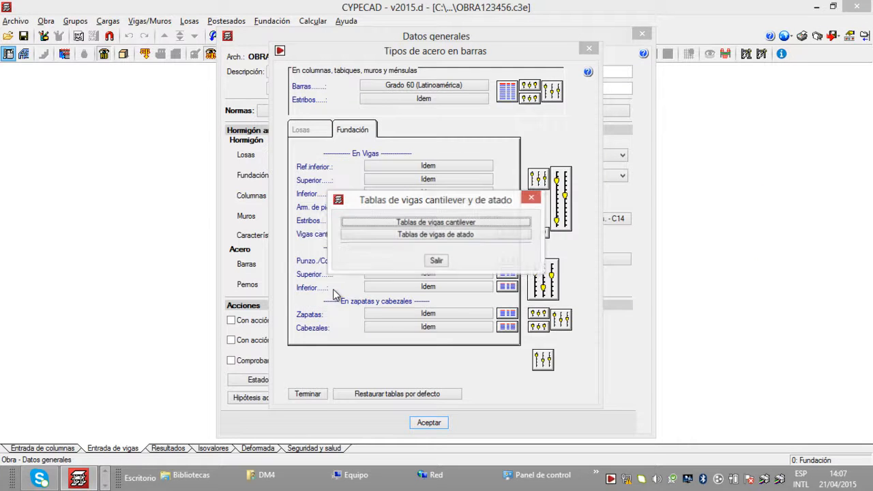
{"action": "left_click", "coordinate": [530, 195]}
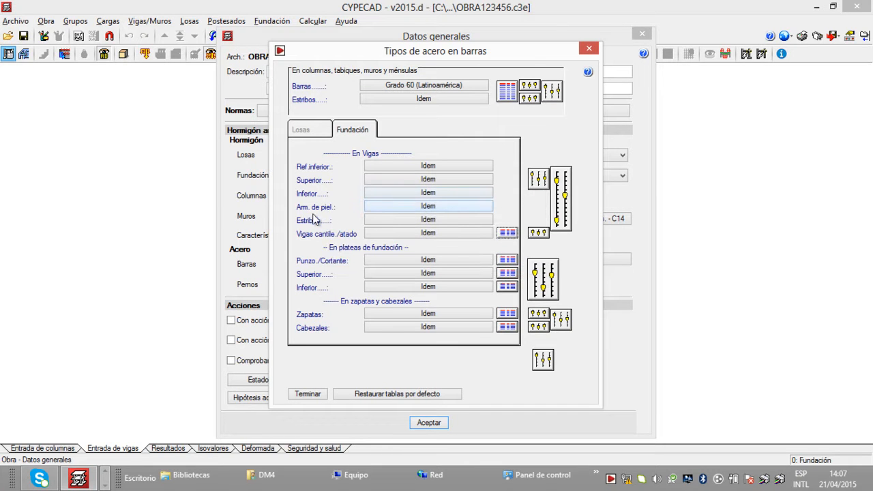
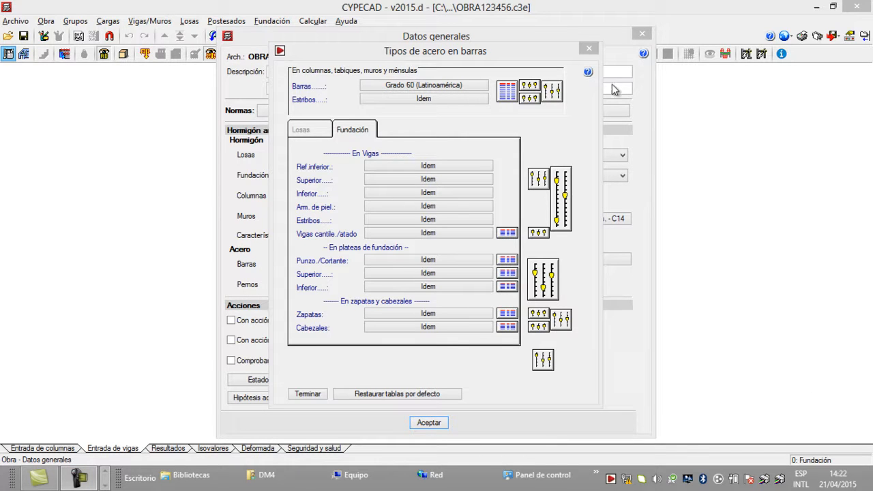
Step: Close the bar steel types and general data dialogs, acknowledging the information message about horizontal actions
{"action": "left_click", "coordinate": [593, 52]}
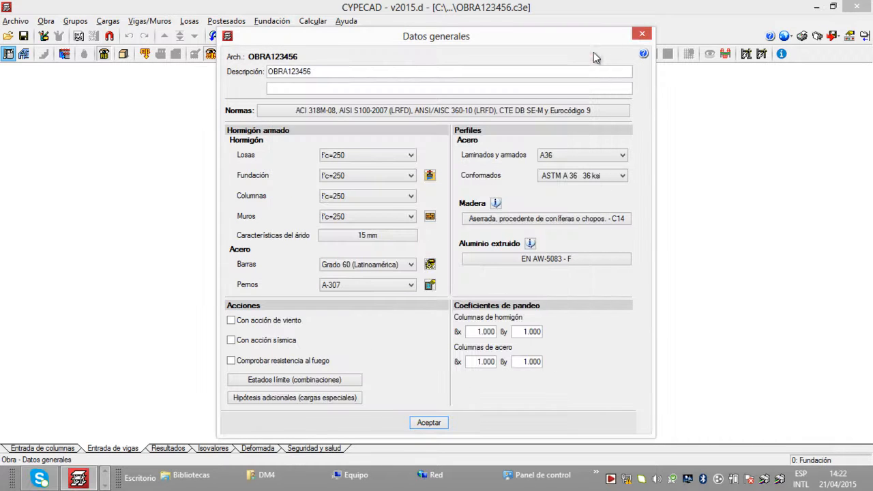
{"action": "left_click", "coordinate": [642, 34]}
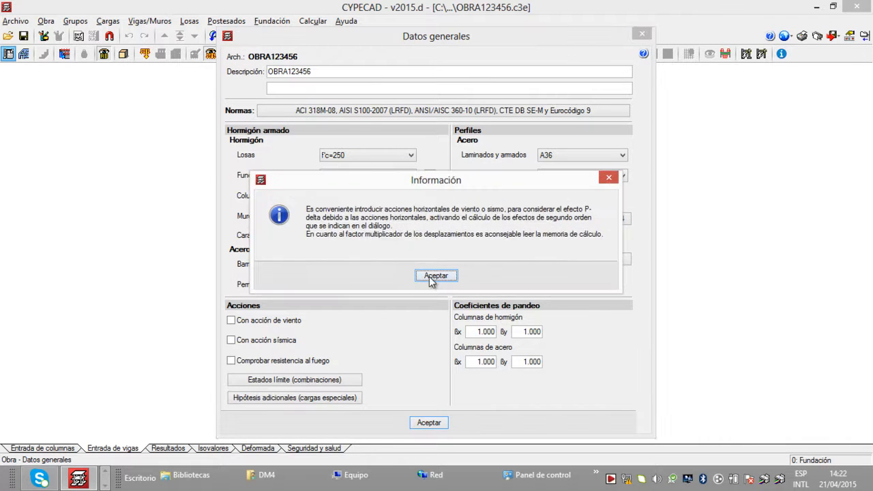
{"action": "left_click", "coordinate": [429, 276]}
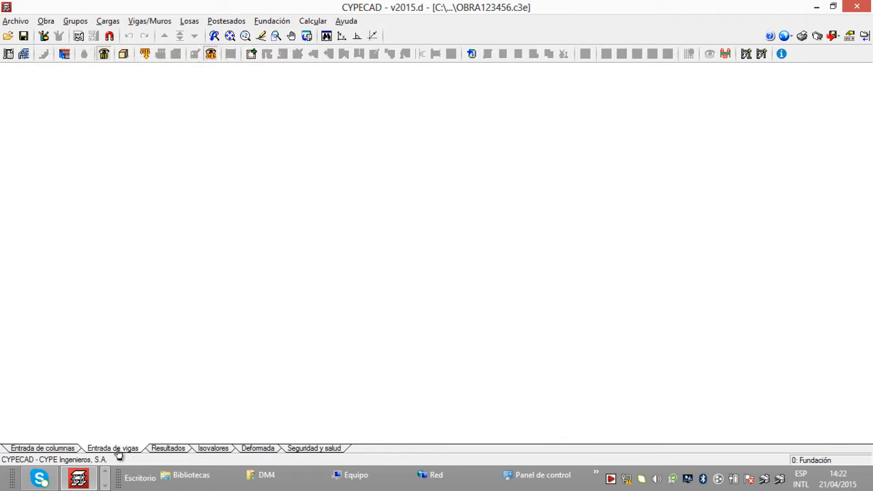
Step: In the general drawing options, set the text output units for Dimensiones and Armaduras to Metros, accept, and leave the general options
{"action": "left_click", "coordinate": [46, 21]}
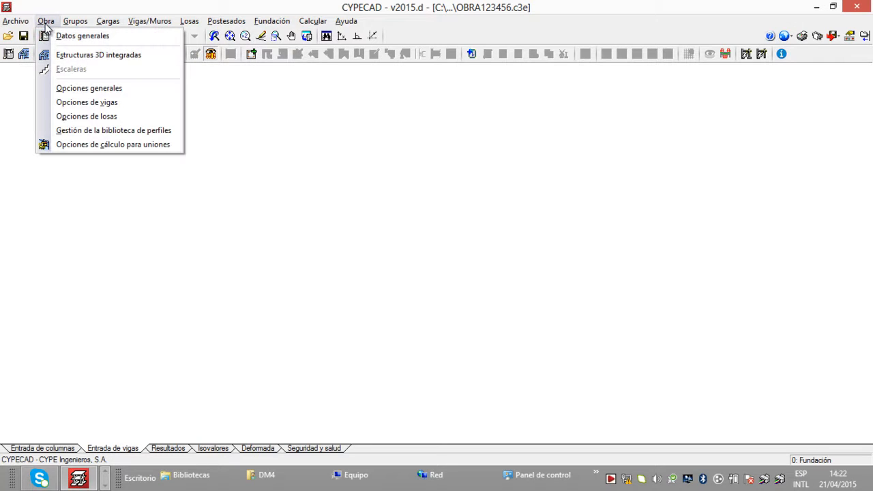
{"action": "left_click", "coordinate": [100, 89]}
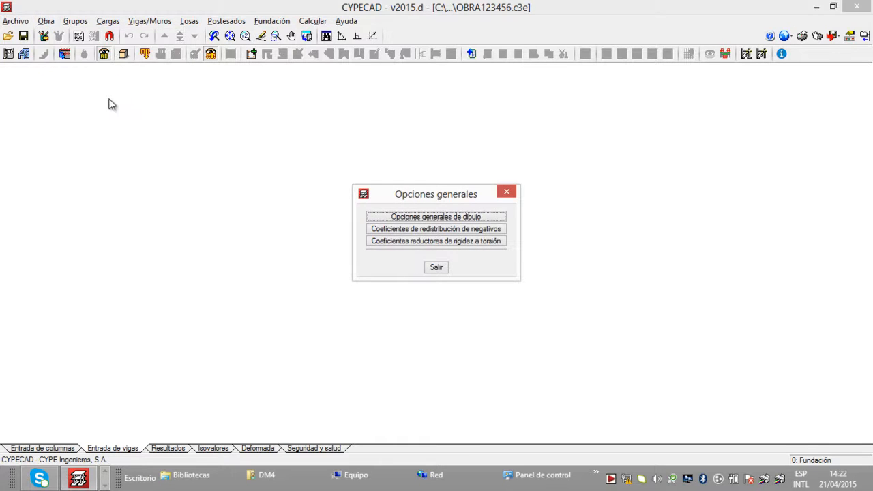
{"action": "left_click", "coordinate": [428, 218]}
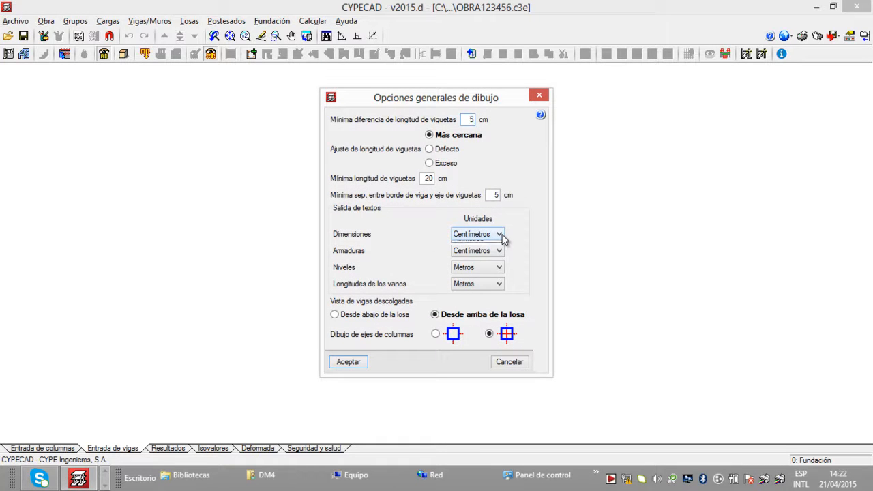
{"action": "left_click", "coordinate": [502, 234]}
{"action": "left_click", "coordinate": [493, 245]}
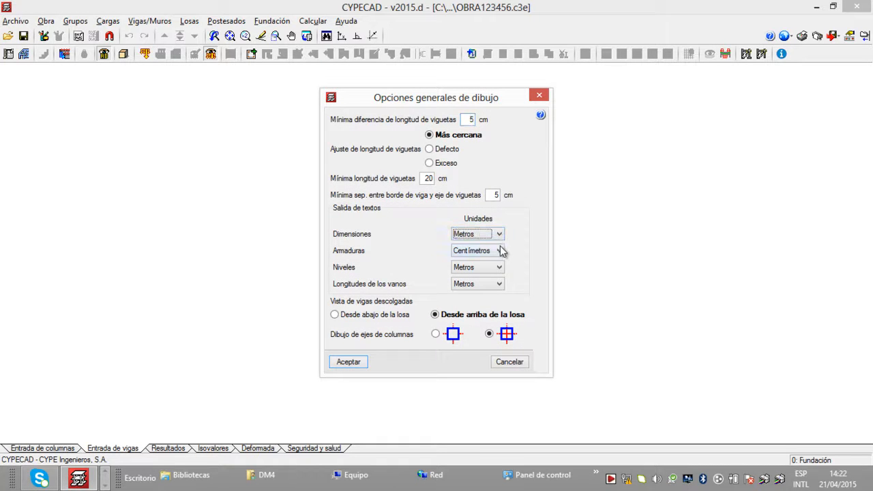
{"action": "left_click", "coordinate": [502, 251]}
{"action": "left_click", "coordinate": [481, 263]}
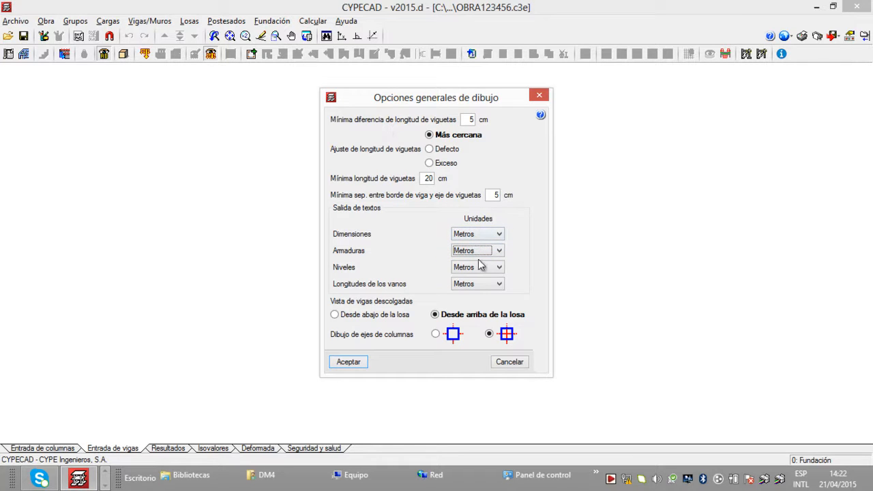
{"action": "left_click", "coordinate": [349, 362]}
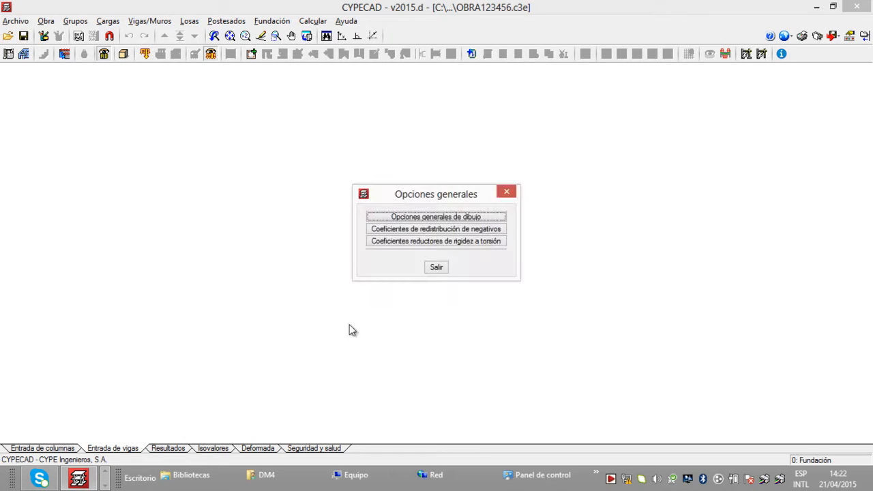
{"action": "left_click", "coordinate": [440, 268]}
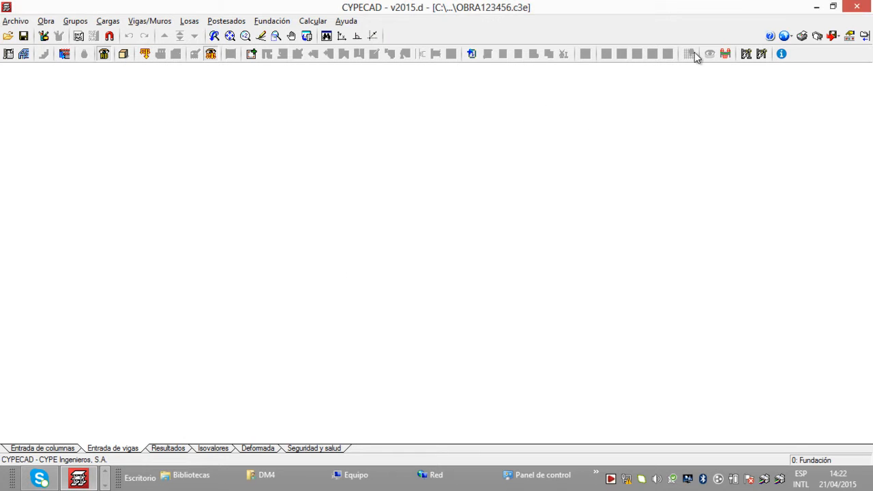
Step: Change the program's unit system to M.K.S. and accept it
{"action": "left_click", "coordinate": [784, 39]}
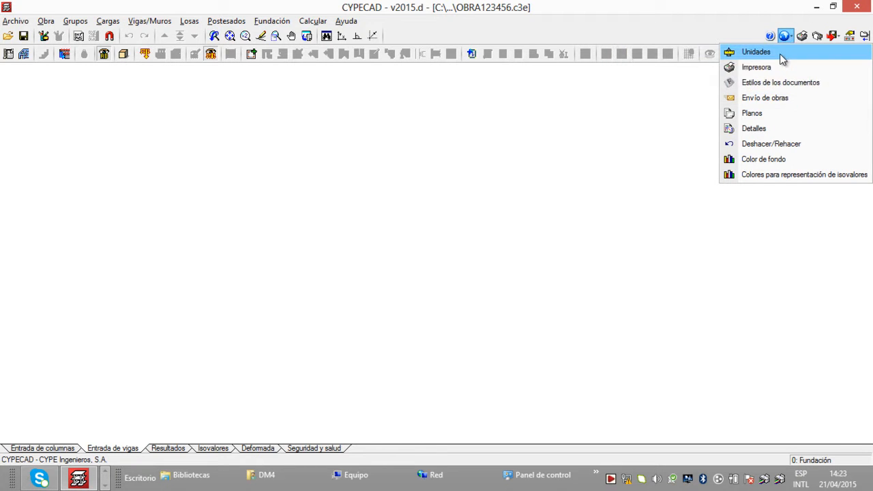
{"action": "left_click", "coordinate": [756, 52]}
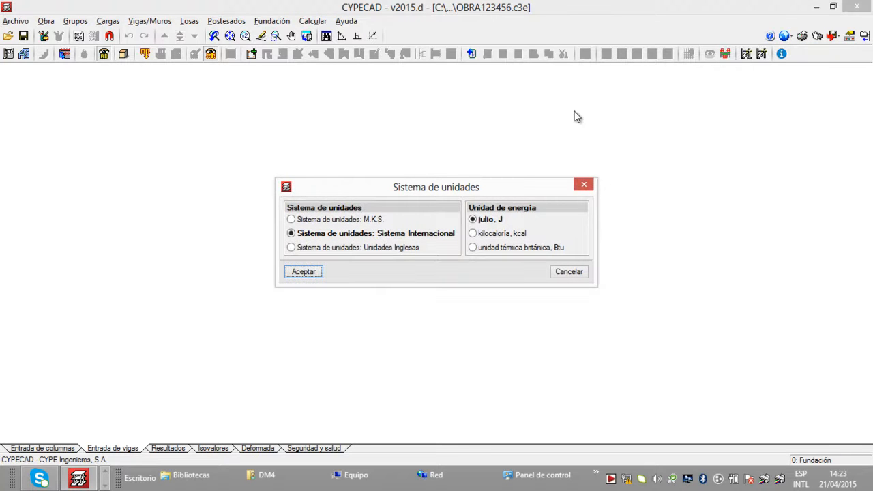
{"action": "left_click", "coordinate": [291, 220]}
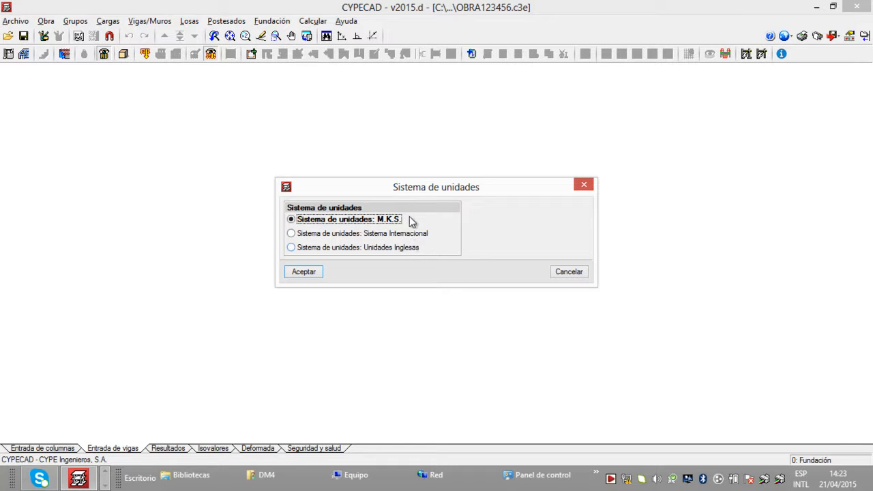
{"action": "left_click", "coordinate": [305, 272]}
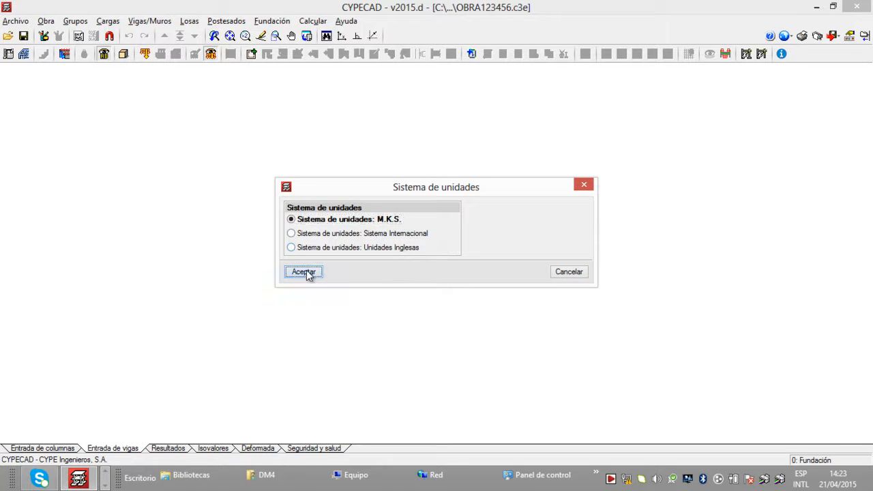
Step: In the Planos configuration, duplicate the DIN A sheet format and rename the copy A1
{"action": "left_click", "coordinate": [788, 38]}
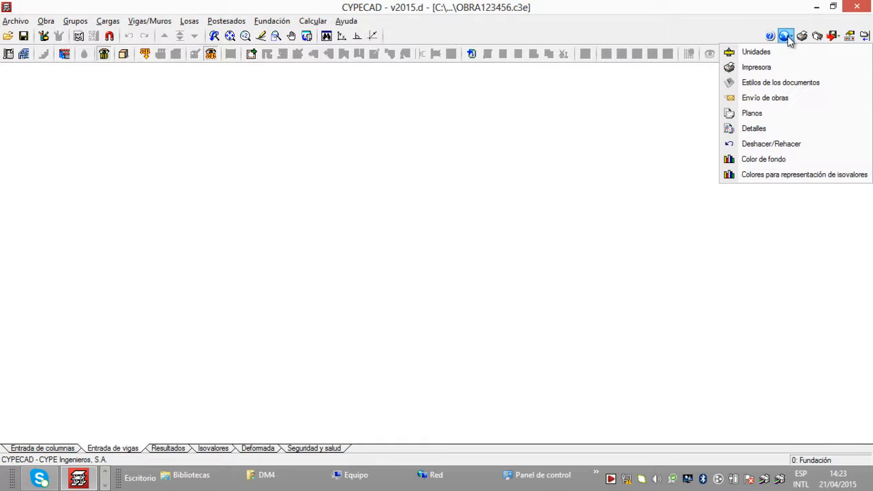
{"action": "left_click", "coordinate": [781, 120]}
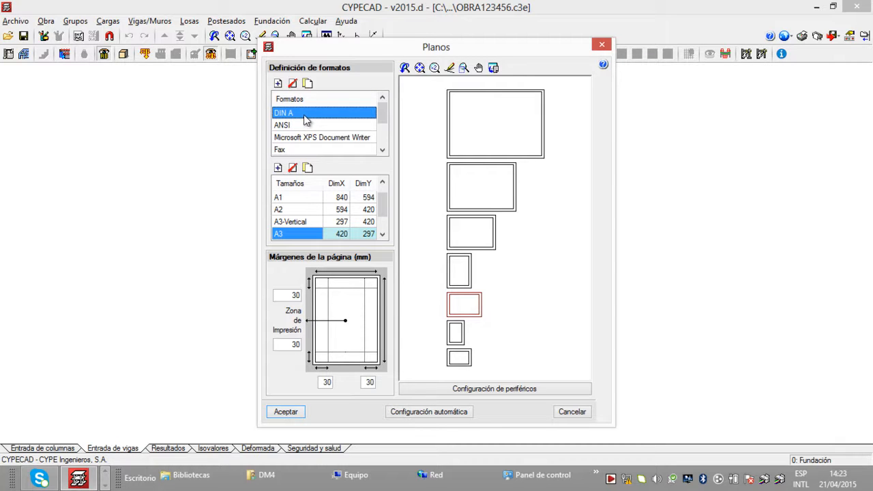
{"action": "left_click", "coordinate": [278, 83]}
{"action": "left_click_drag", "start_coordinate": [385, 112], "coordinate": [388, 146]}
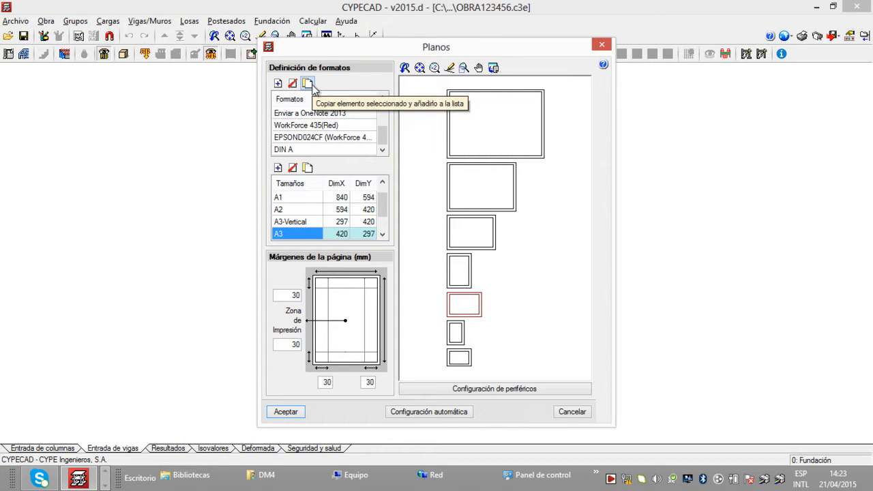
{"action": "left_click", "coordinate": [300, 149]}
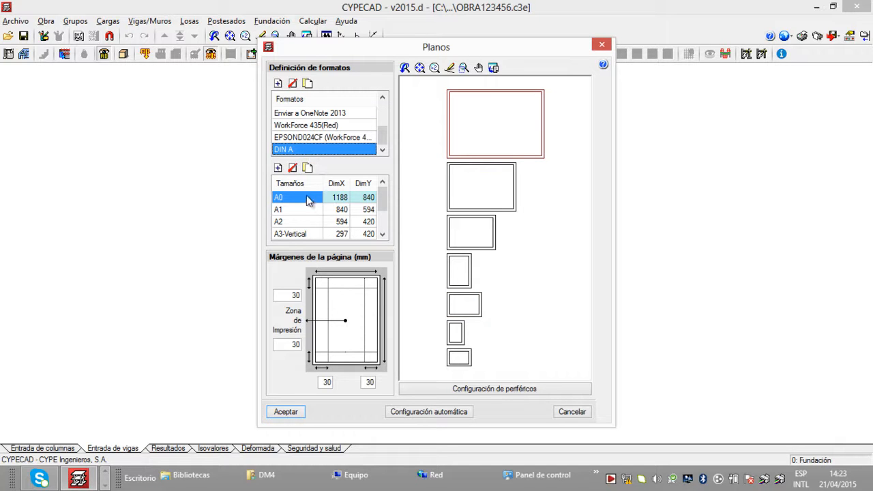
{"action": "left_click", "coordinate": [296, 150]}
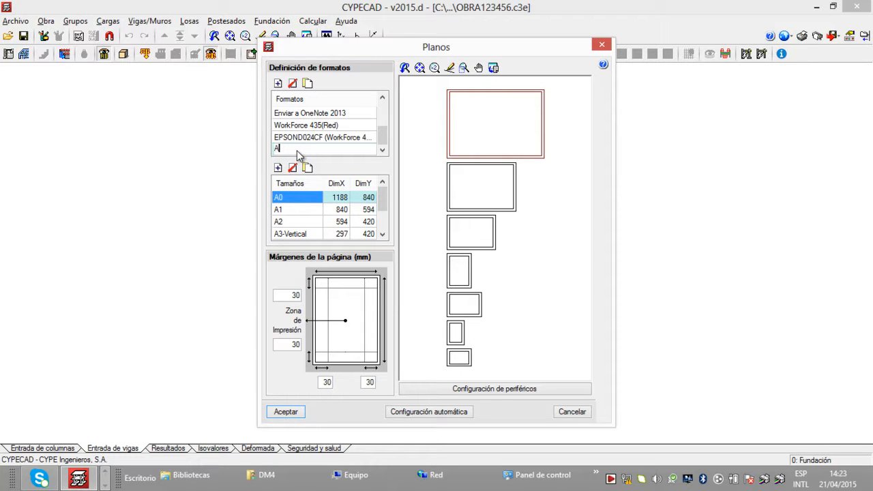
Step: Delete every sheet size from the new A1 format except the 840 x 594 A1 size
{"action": "left_click", "coordinate": [290, 202]}
{"action": "left_click", "coordinate": [296, 197]}
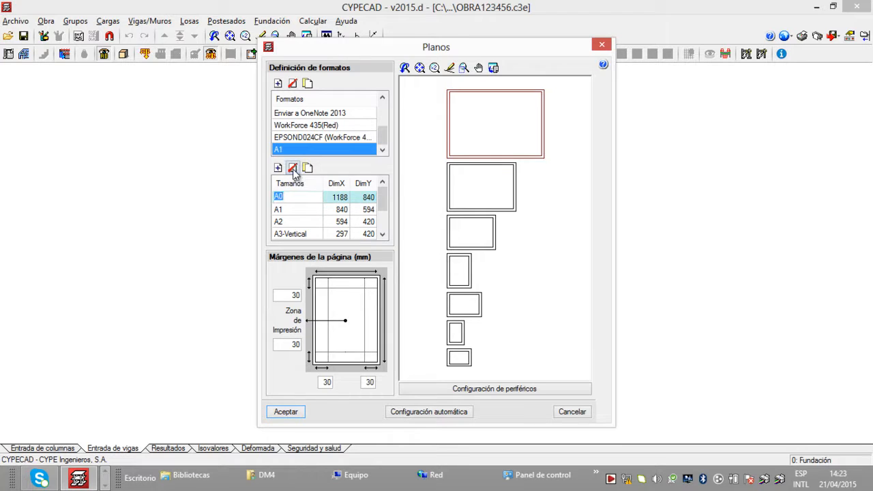
{"action": "left_click", "coordinate": [292, 169]}
{"action": "left_click", "coordinate": [298, 210]}
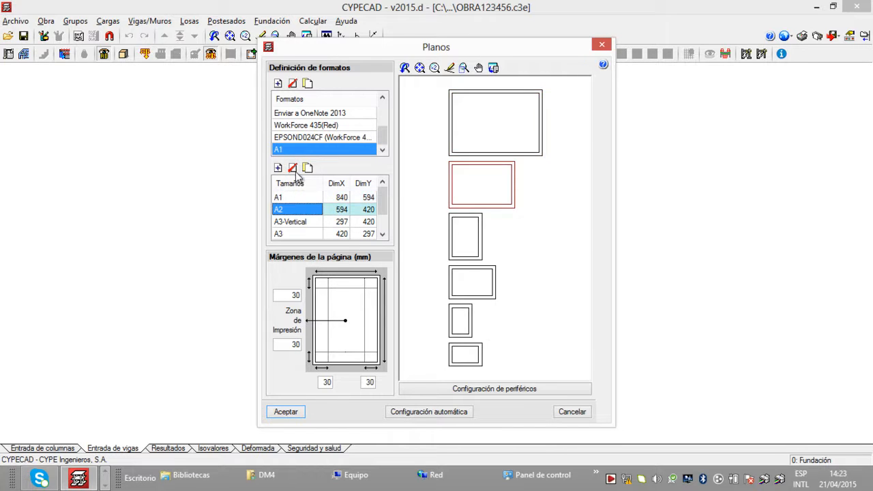
{"action": "left_click", "coordinate": [292, 169]}
{"action": "left_click", "coordinate": [292, 168]}
{"action": "left_click", "coordinate": [292, 168]}
{"action": "left_click", "coordinate": [293, 169]}
{"action": "left_click", "coordinate": [292, 169]}
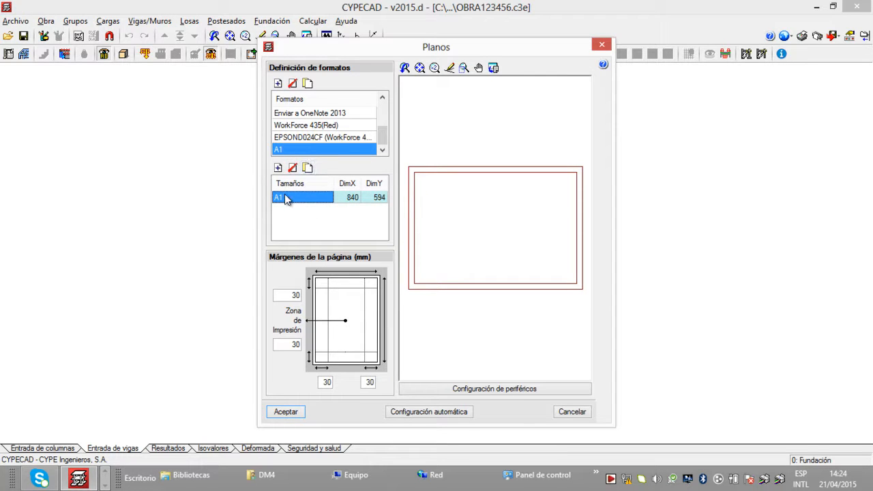
Step: In the peripherals configuration, assign the A1 format to the DXF output and accept the changes
{"action": "left_click", "coordinate": [520, 394]}
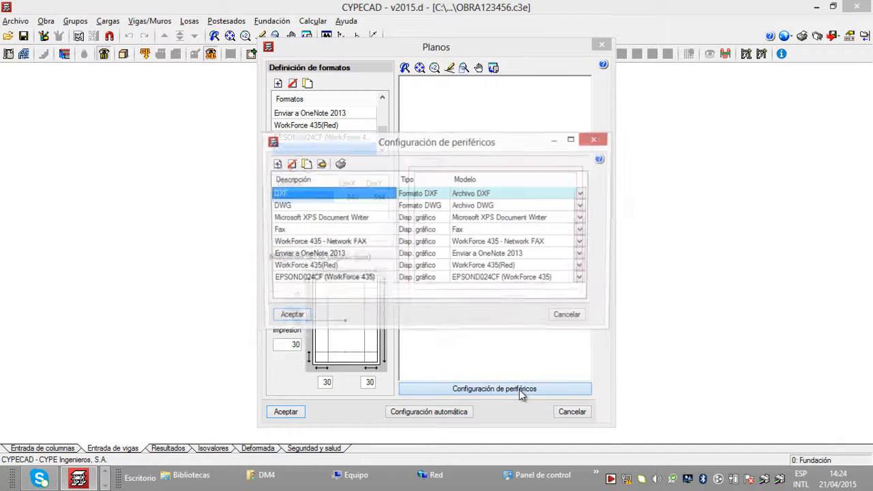
{"action": "left_click", "coordinate": [433, 194]}
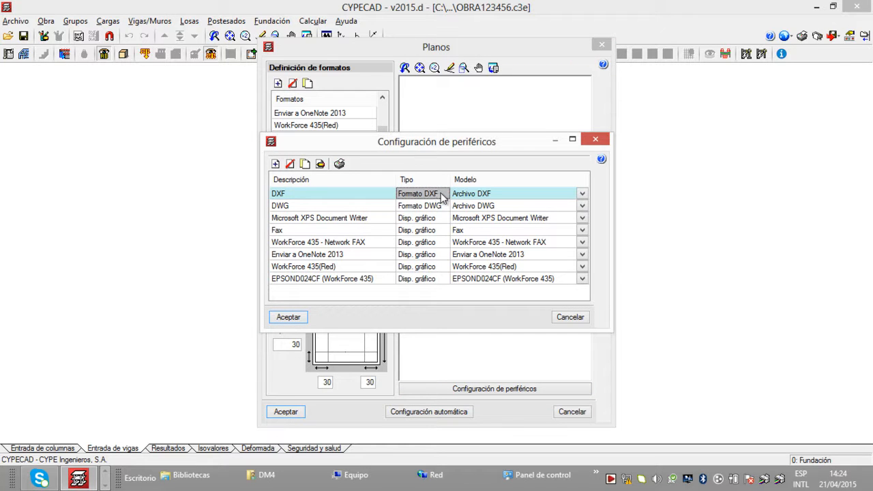
{"action": "double_click", "coordinate": [442, 196]}
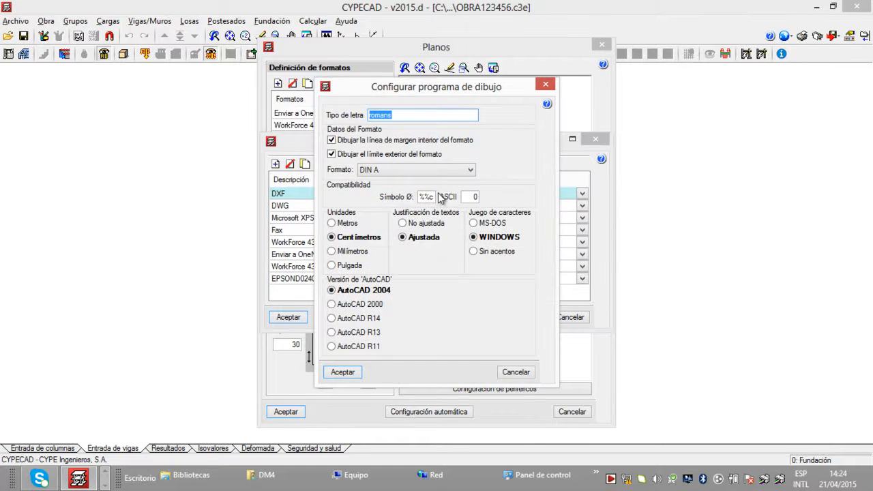
{"action": "left_click", "coordinate": [454, 172]}
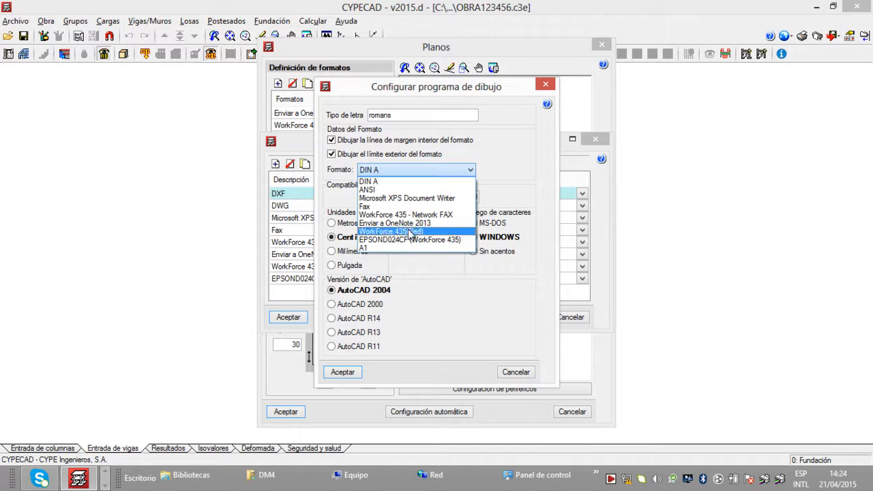
{"action": "left_click", "coordinate": [398, 250]}
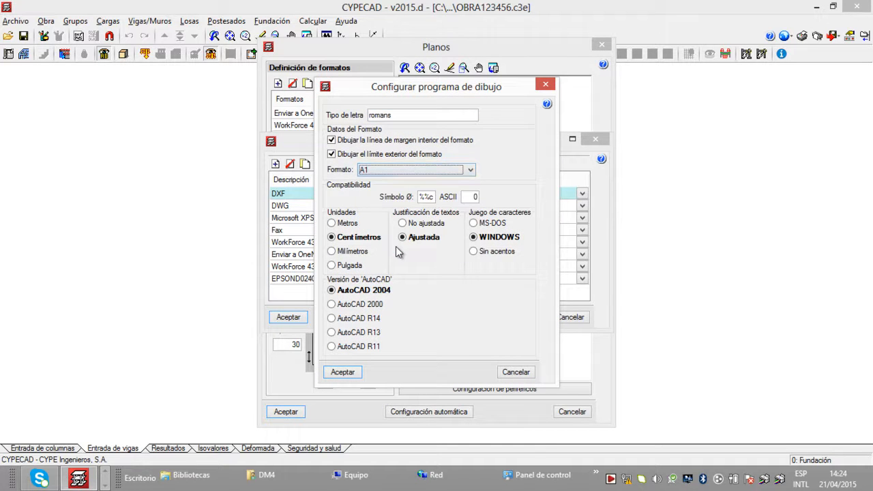
{"action": "left_click", "coordinate": [344, 372]}
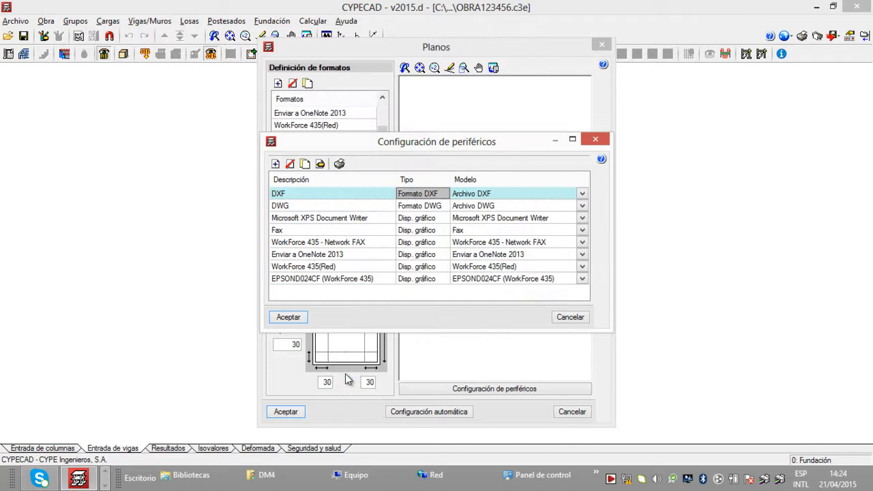
{"action": "left_click", "coordinate": [288, 317]}
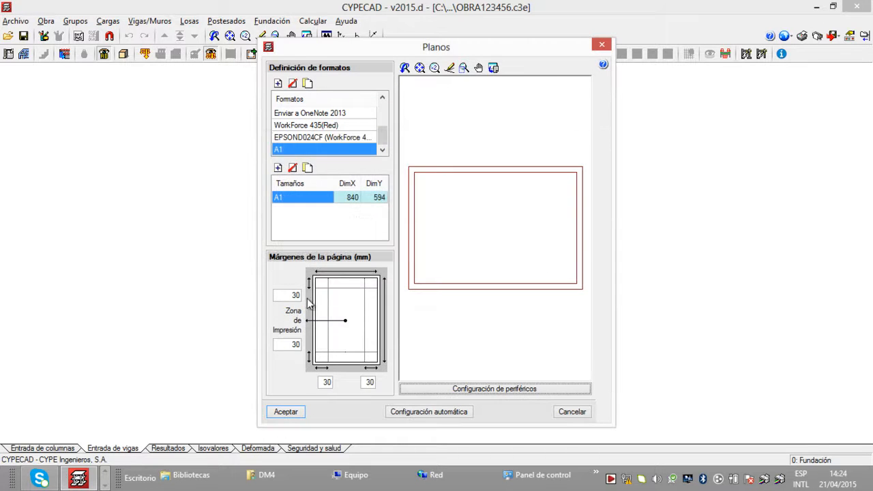
Step: Duplicate the DIN A sheet format again and rename the new copy A2
{"action": "left_click_drag", "start_coordinate": [380, 139], "coordinate": [382, 110]}
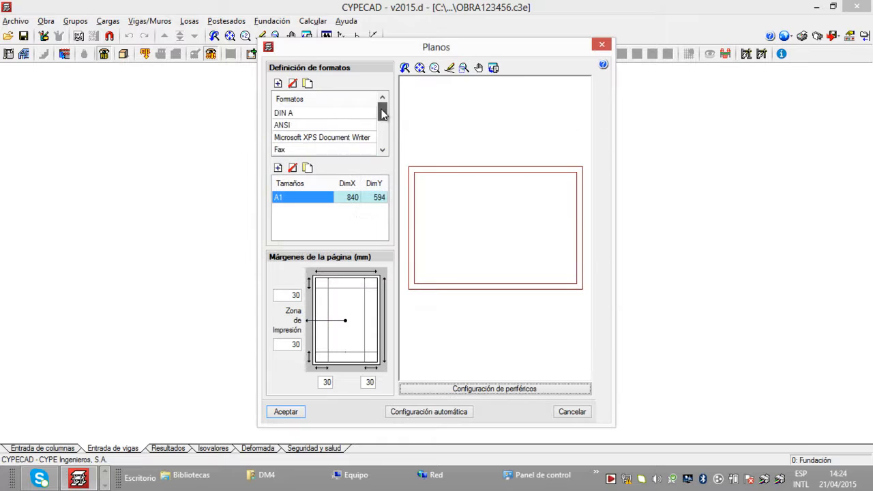
{"action": "left_click", "coordinate": [332, 116]}
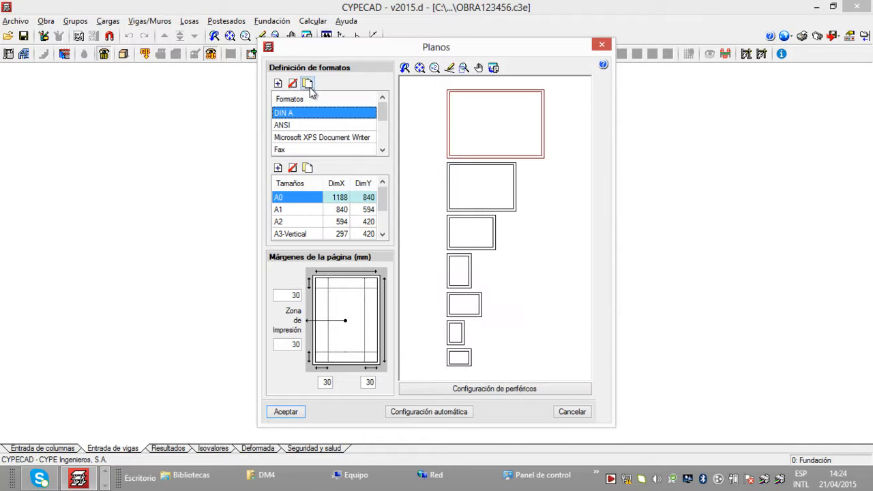
{"action": "left_click", "coordinate": [308, 83]}
{"action": "left_click_drag", "start_coordinate": [382, 112], "coordinate": [381, 132]}
{"action": "left_click", "coordinate": [305, 149]}
{"action": "left_click", "coordinate": [305, 149]}
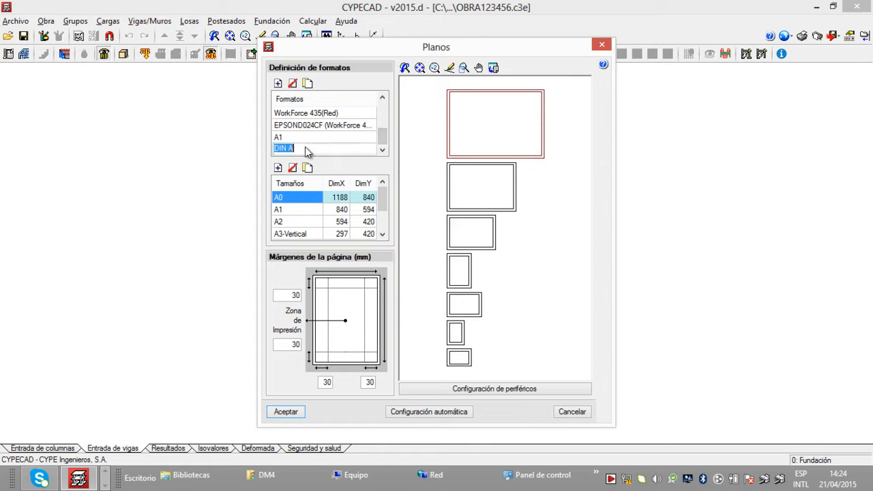
{"action": "key", "text": "BackSpace"}
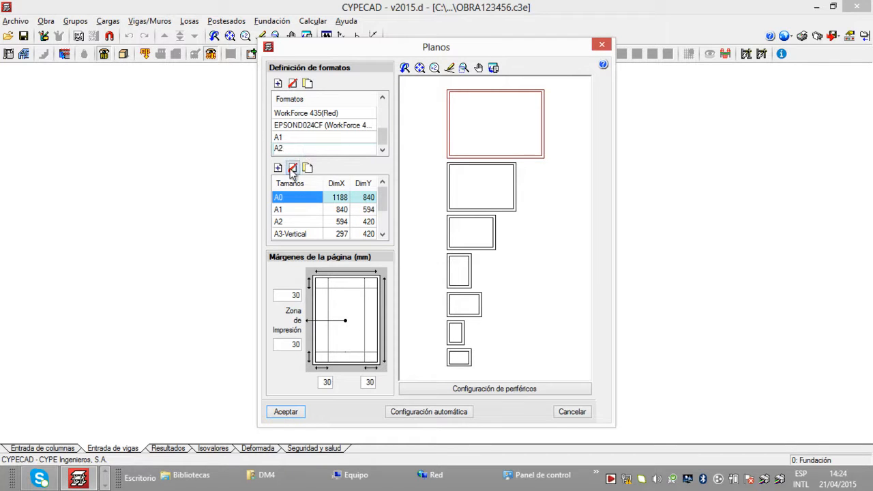
Step: Delete every sheet size from the new A2 format except the 594 x 420 A2 size
{"action": "left_click", "coordinate": [291, 168]}
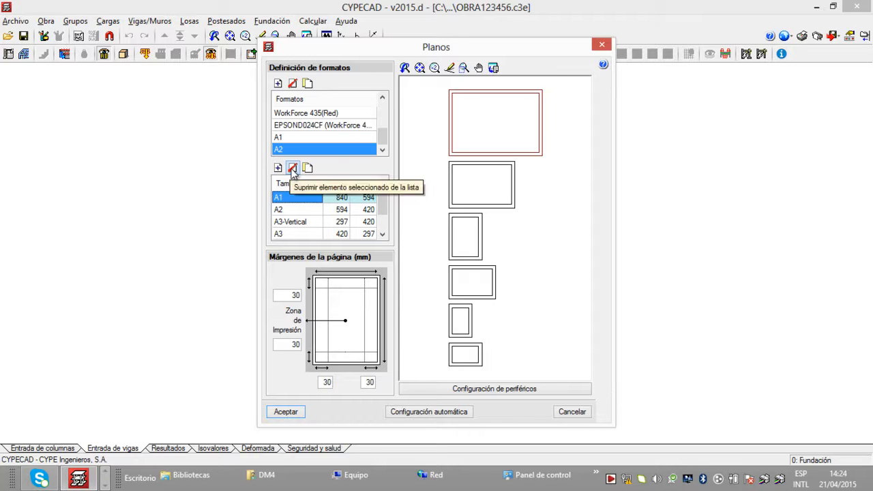
{"action": "left_click", "coordinate": [291, 168]}
{"action": "key", "text": "Down"}
{"action": "left_click", "coordinate": [292, 168]}
{"action": "left_click", "coordinate": [293, 169]}
{"action": "left_click", "coordinate": [293, 168]}
{"action": "left_click", "coordinate": [292, 169]}
{"action": "left_click", "coordinate": [297, 198]}
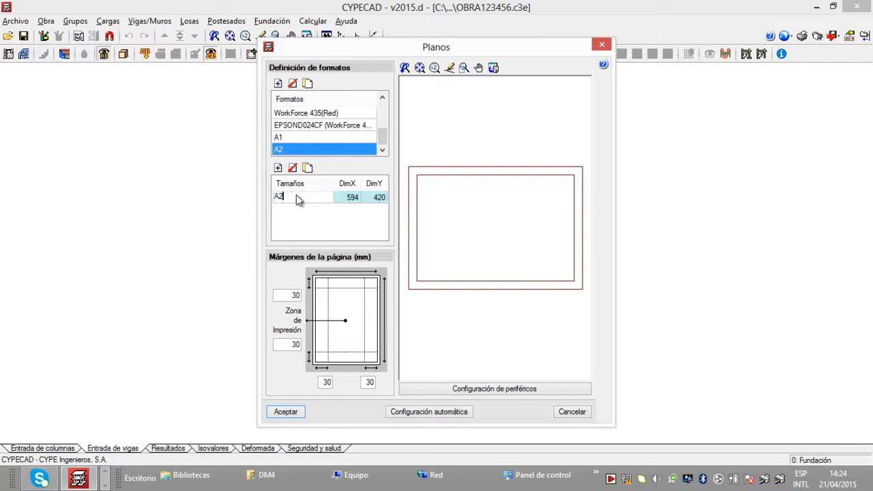
{"action": "left_click", "coordinate": [324, 217]}
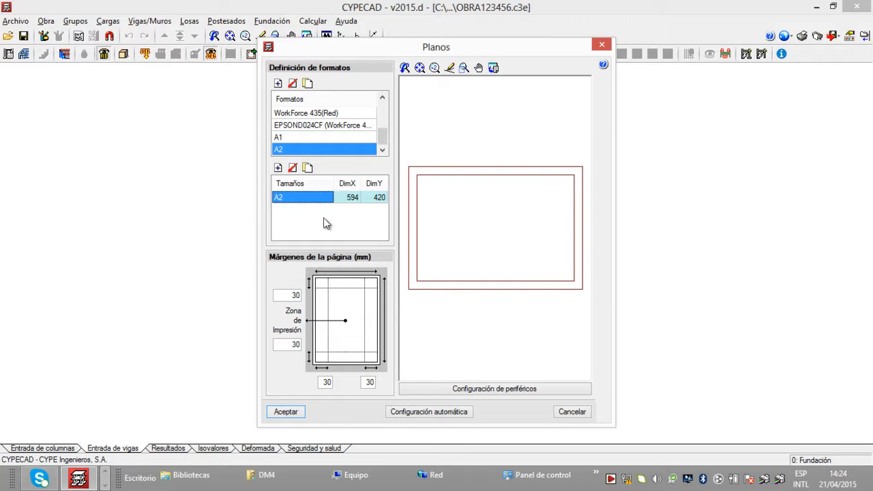
Step: In the peripherals configuration, assign the A2 format to the DWG output and accept the changes
{"action": "left_click", "coordinate": [474, 389]}
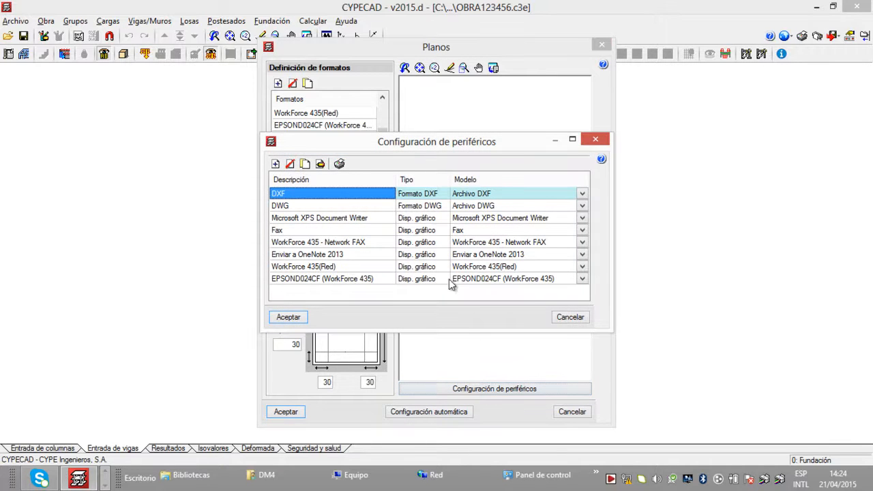
{"action": "left_click", "coordinate": [334, 207]}
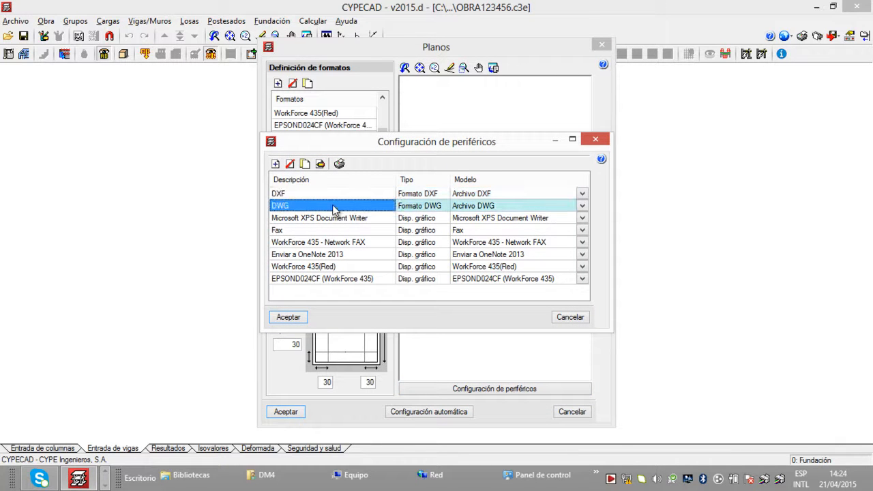
{"action": "double_click", "coordinate": [433, 211]}
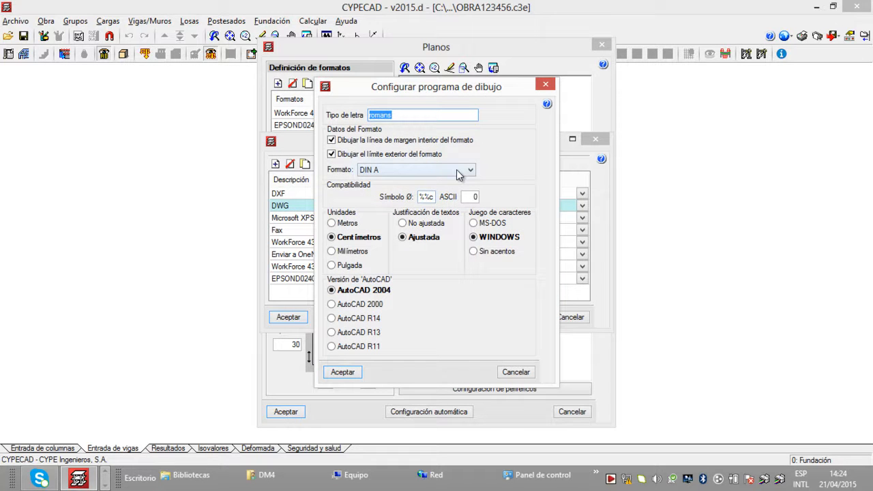
{"action": "left_click", "coordinate": [459, 175]}
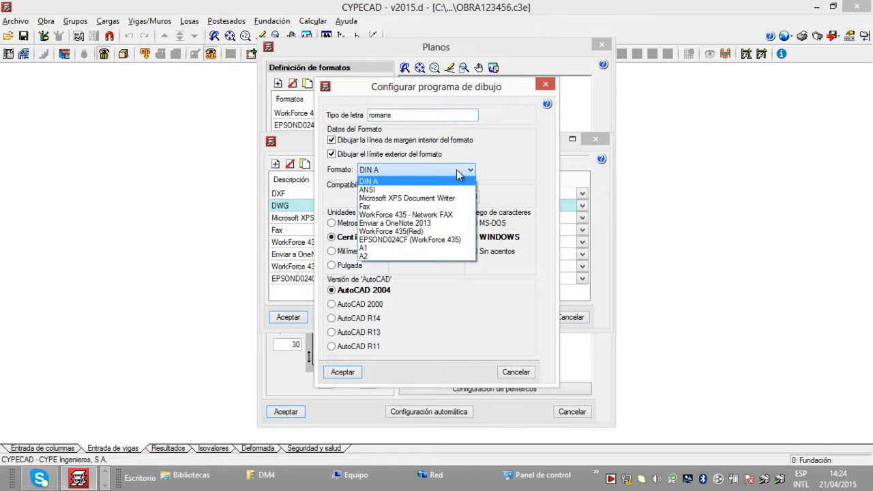
{"action": "left_click", "coordinate": [409, 256]}
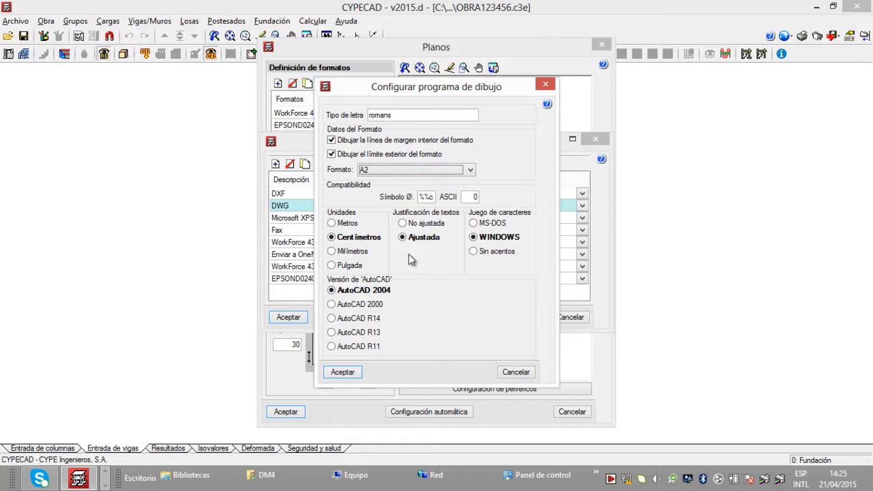
{"action": "left_click", "coordinate": [353, 373]}
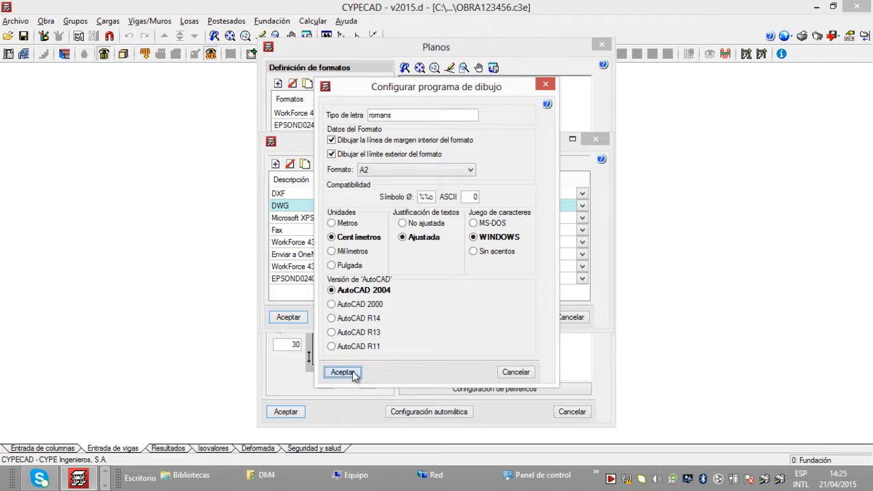
{"action": "left_click", "coordinate": [295, 318]}
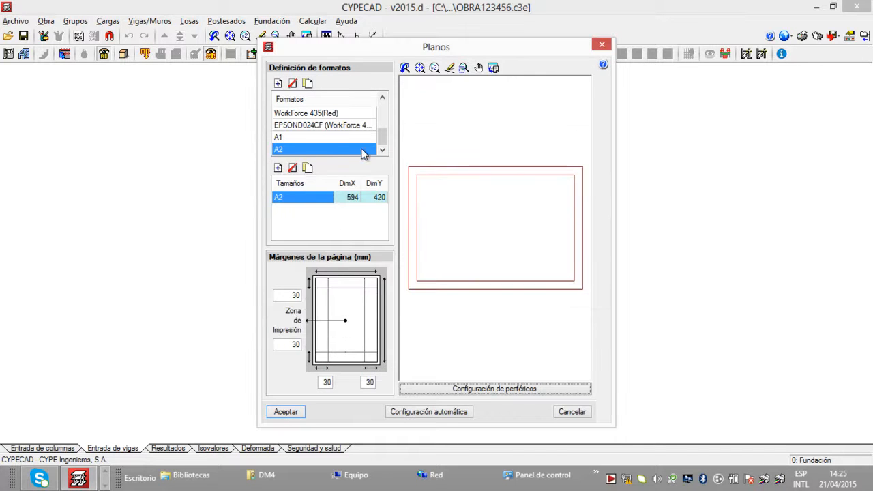
Step: Compare the A1 and A2 sheet formats' sizes and previews, and accept the Planos configuration
{"action": "left_click", "coordinate": [328, 138]}
{"action": "left_click", "coordinate": [316, 150]}
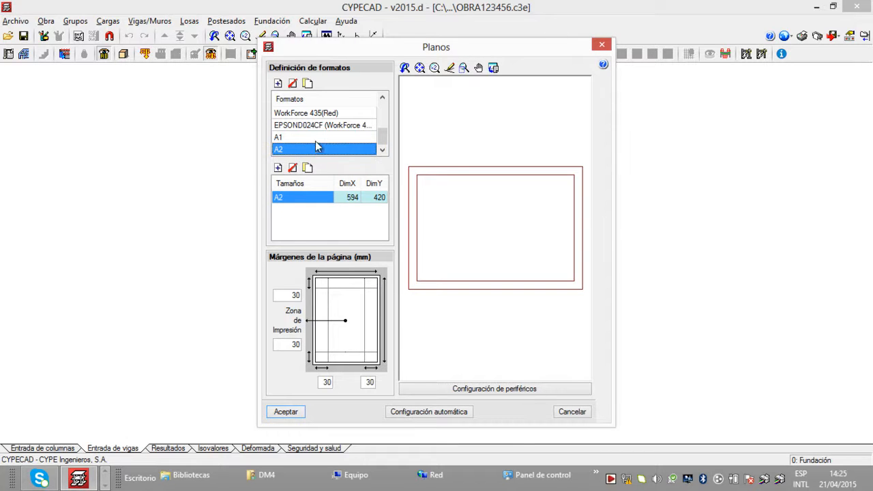
{"action": "left_click", "coordinate": [316, 138]}
{"action": "left_click", "coordinate": [315, 150]}
{"action": "left_click", "coordinate": [314, 138]}
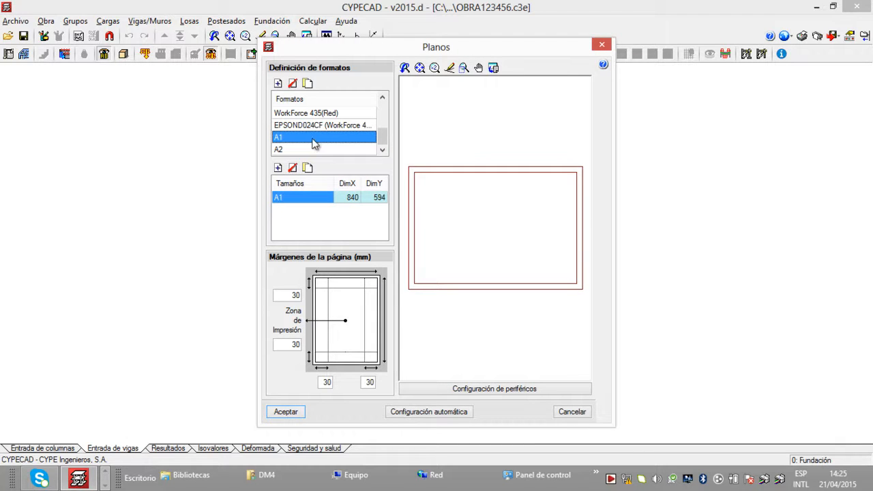
{"action": "left_click", "coordinate": [307, 150]}
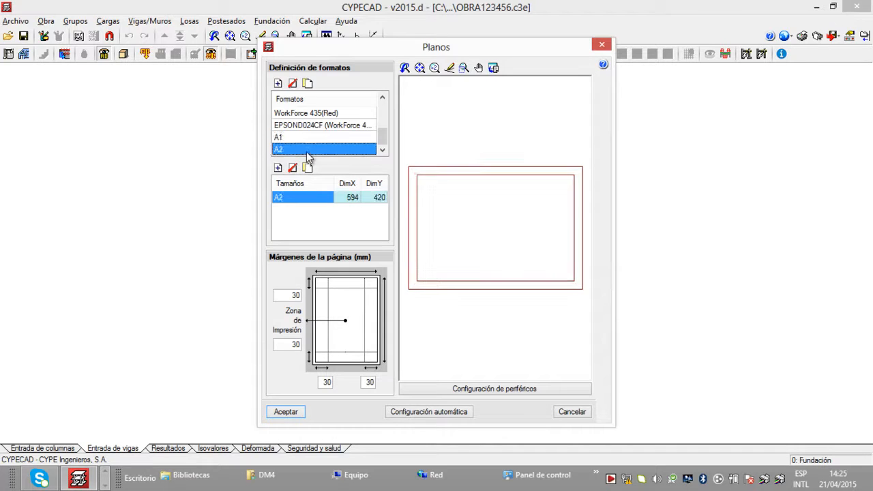
{"action": "left_click", "coordinate": [308, 139]}
{"action": "left_click", "coordinate": [307, 150]}
{"action": "left_click", "coordinate": [310, 138]}
{"action": "left_click", "coordinate": [313, 149]}
{"action": "left_click", "coordinate": [330, 142]}
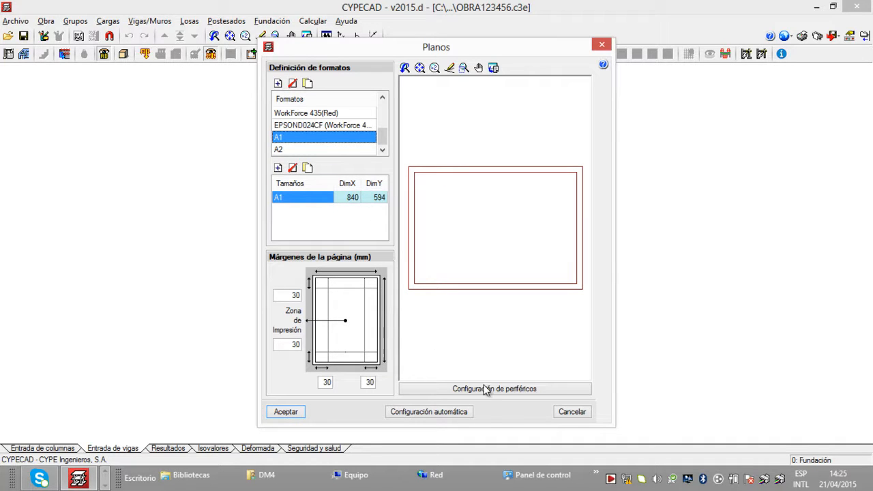
{"action": "left_click", "coordinate": [292, 413]}
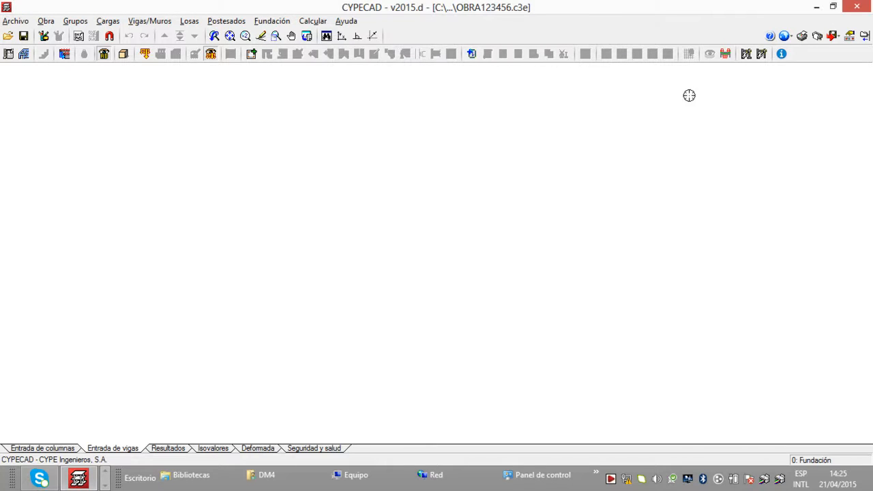
Step: Start a new drawing in Planos de la obra and examine the options of the Plano replanteo and Cargas a fundación types
{"action": "left_click", "coordinate": [818, 37]}
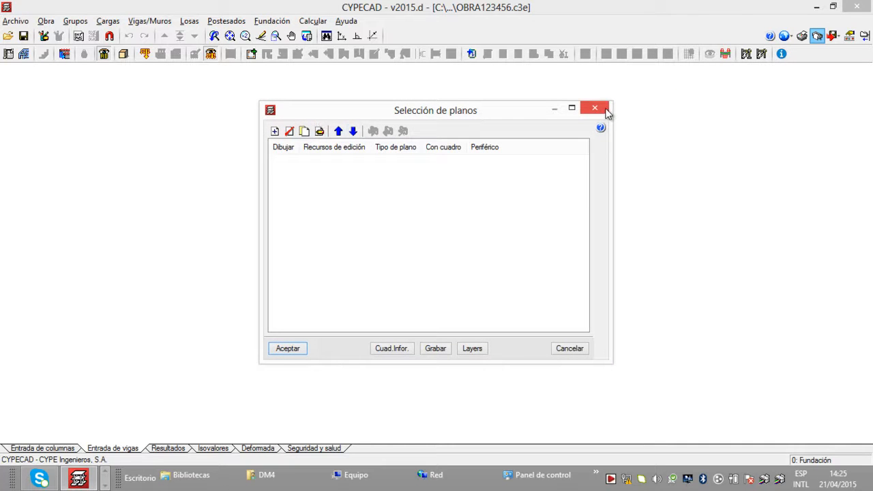
{"action": "left_click", "coordinate": [595, 108]}
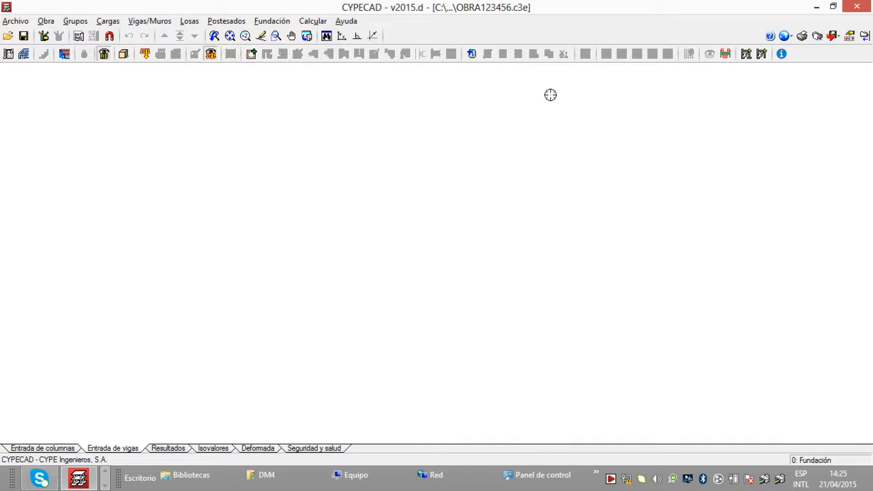
{"action": "left_click", "coordinate": [818, 36]}
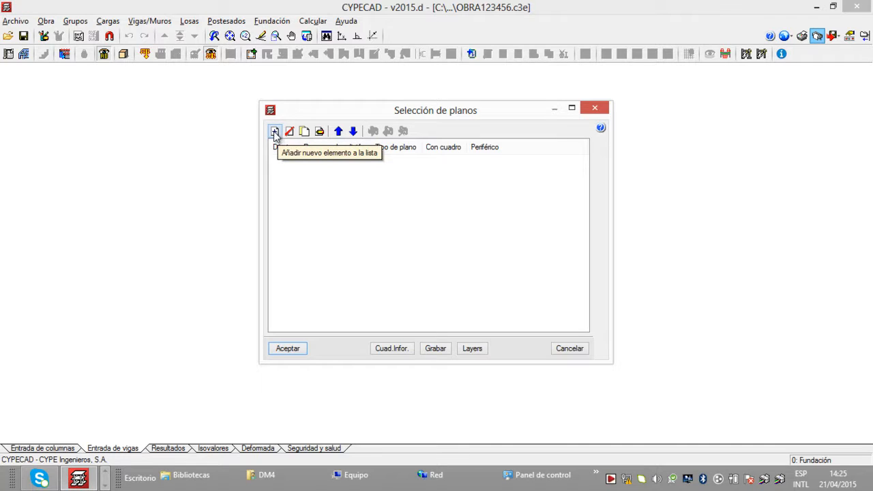
{"action": "left_click", "coordinate": [274, 131]}
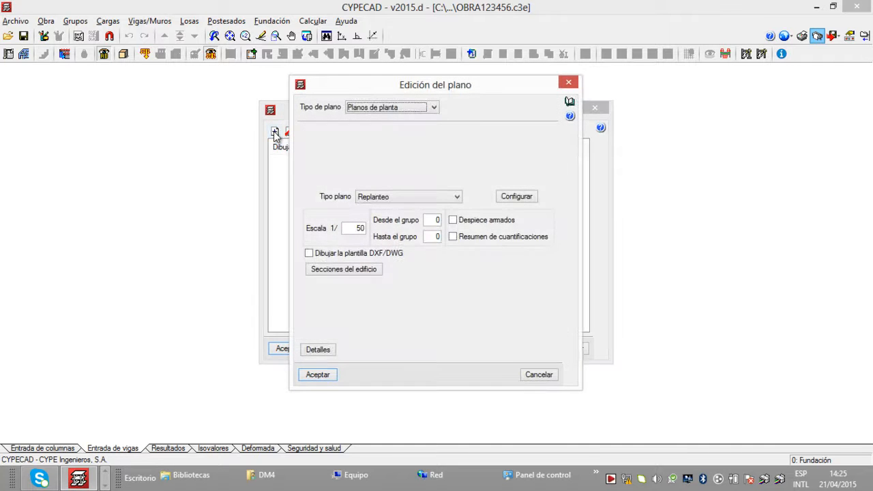
{"action": "left_click", "coordinate": [433, 107]}
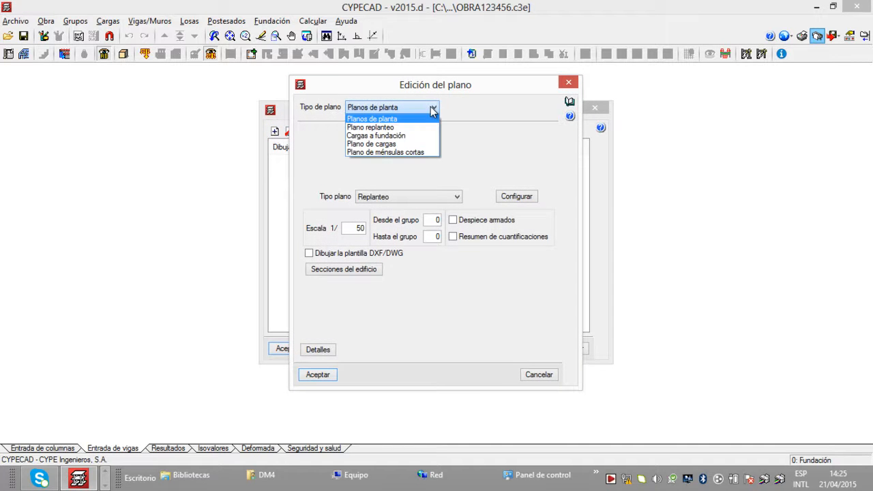
{"action": "left_click", "coordinate": [417, 127]}
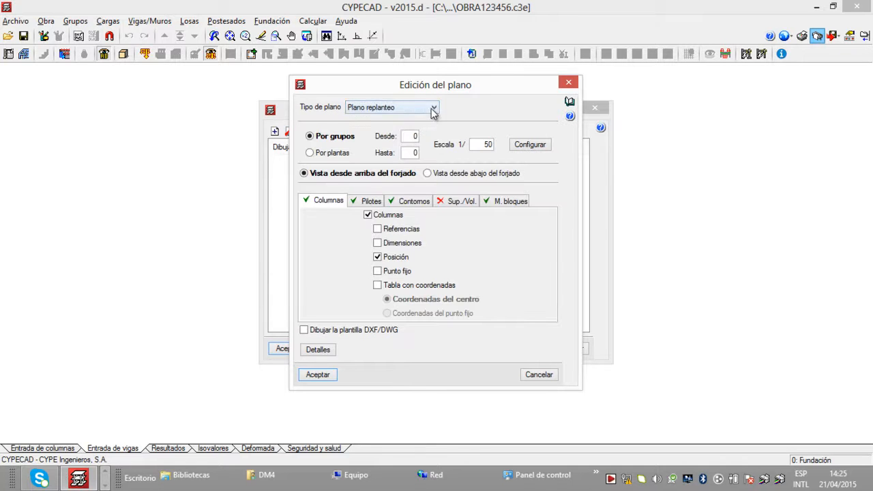
{"action": "left_click", "coordinate": [433, 108]}
{"action": "left_click", "coordinate": [420, 135]}
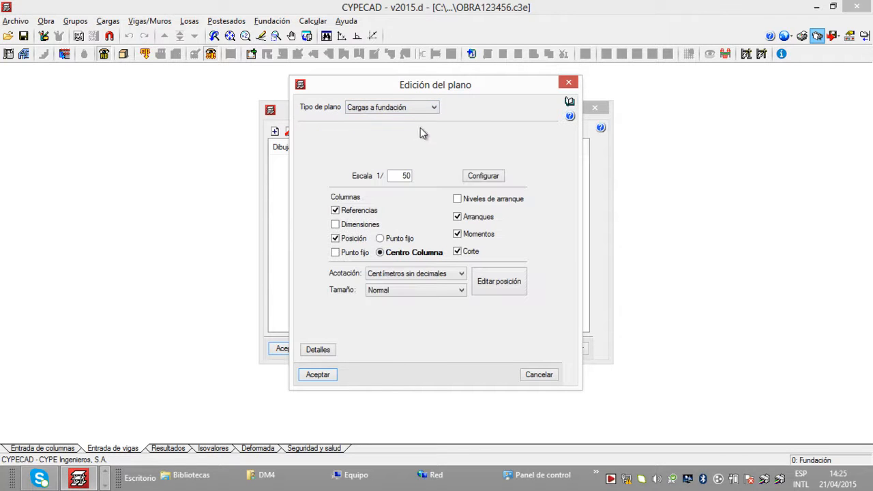
{"action": "left_click", "coordinate": [483, 177]}
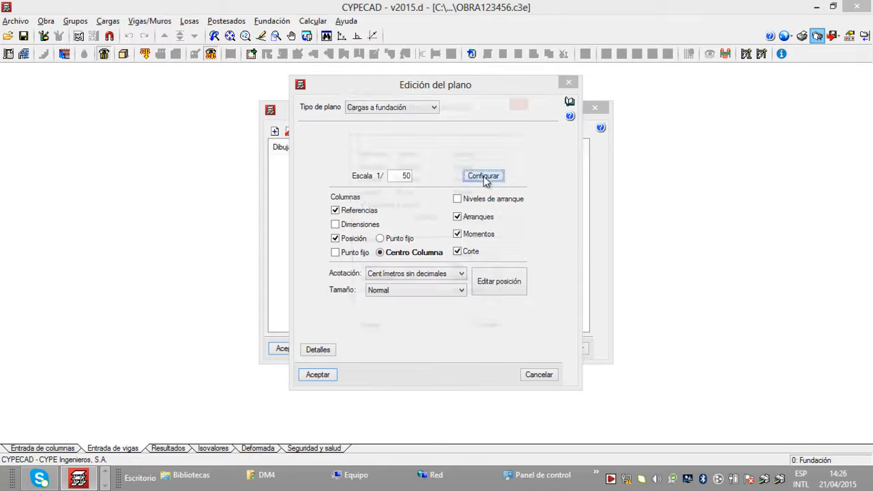
{"action": "left_click", "coordinate": [524, 103]}
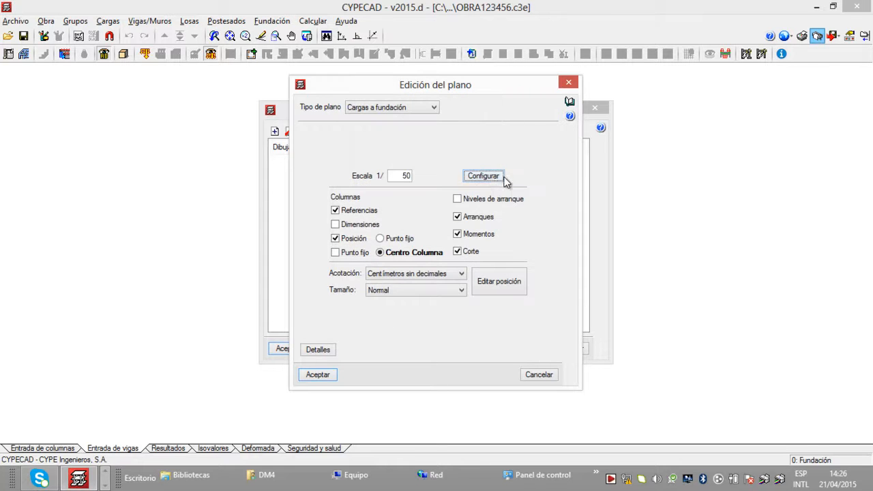
Step: Choose Planos de planta and examine the column and axis pen thickness options in the Replanteo configuration
{"action": "left_click", "coordinate": [434, 109]}
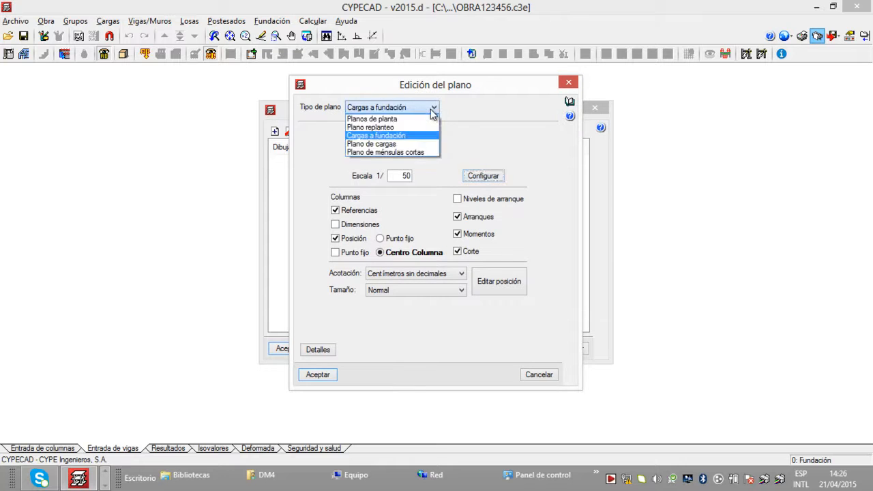
{"action": "left_click", "coordinate": [417, 119]}
{"action": "left_click", "coordinate": [517, 196]}
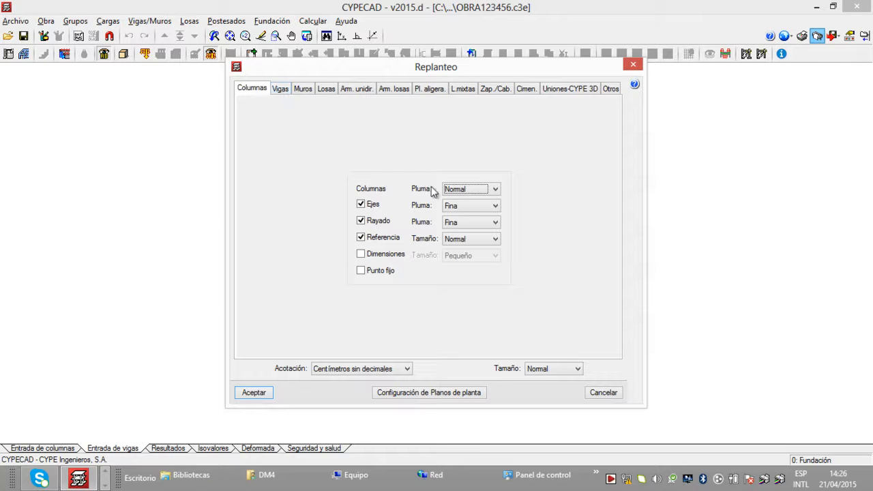
{"action": "left_click", "coordinate": [496, 206]}
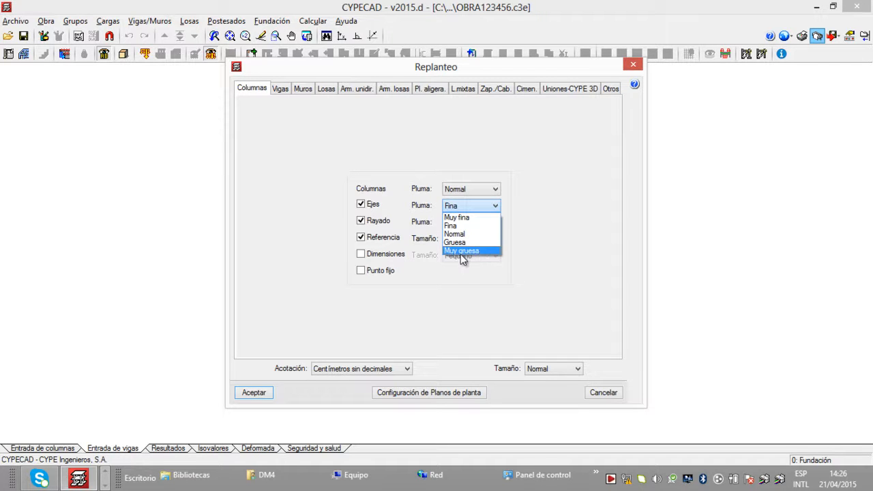
{"action": "left_click", "coordinate": [539, 195]}
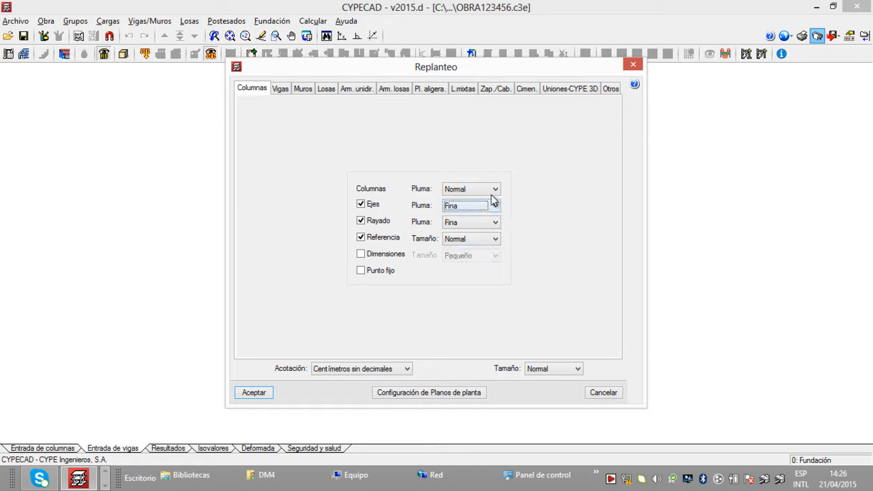
{"action": "left_click", "coordinate": [483, 190]}
{"action": "left_click", "coordinate": [530, 181]}
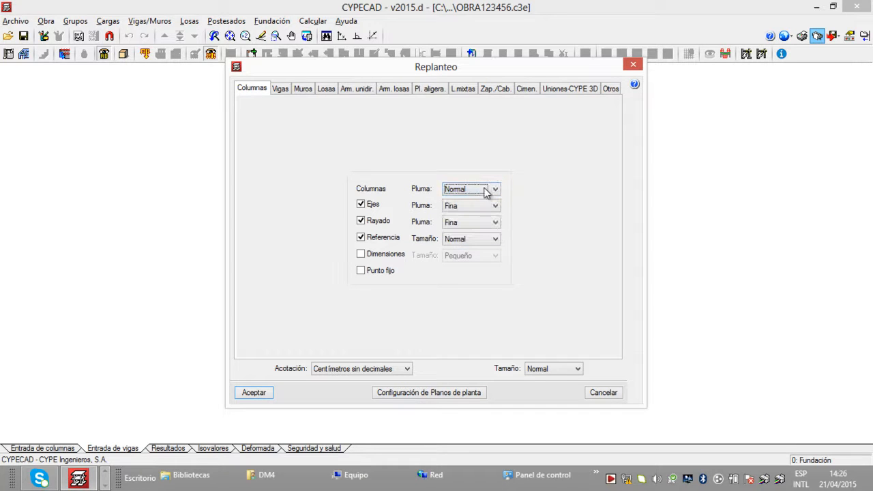
Step: Try enabling column dimensions and check their text sizes, discard the change and close the drawing selection without adding a drawing
{"action": "left_click", "coordinate": [362, 255]}
{"action": "left_click", "coordinate": [491, 257]}
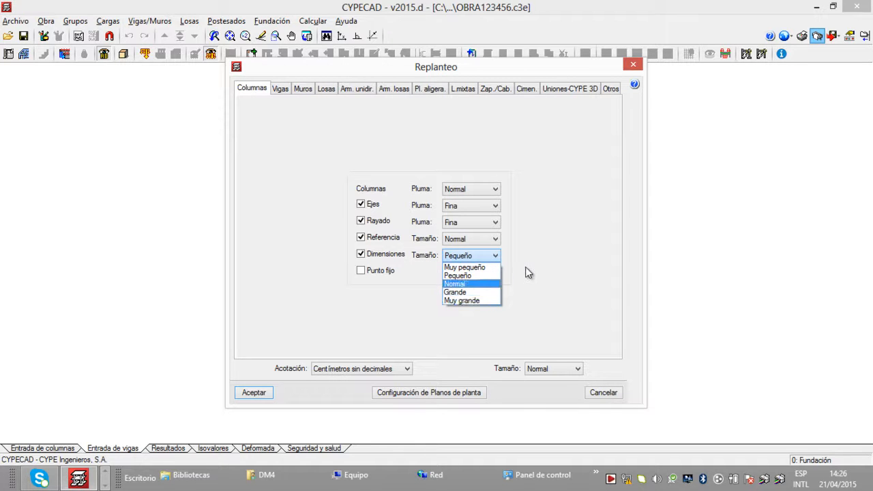
{"action": "left_click", "coordinate": [526, 273]}
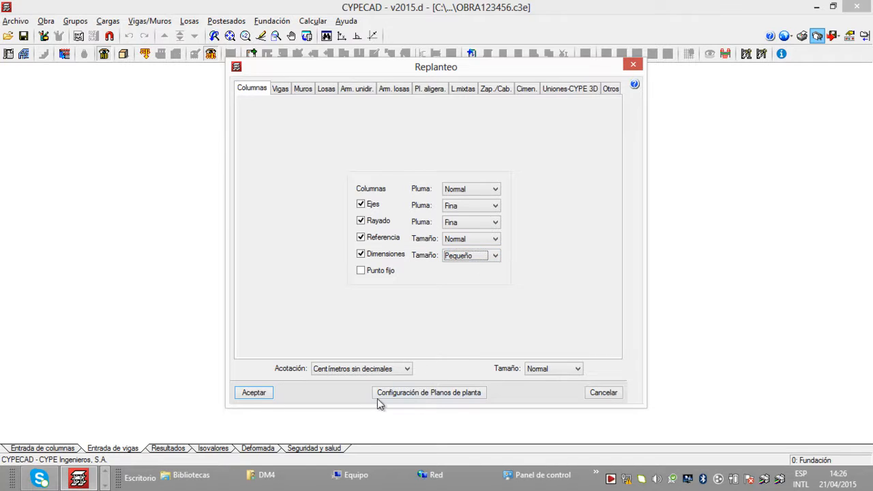
{"action": "left_click", "coordinate": [633, 65]}
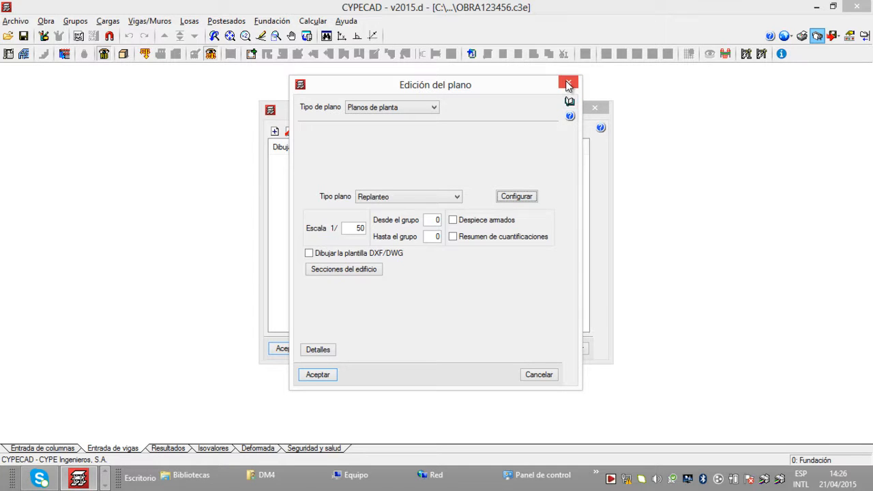
{"action": "left_click", "coordinate": [525, 196]}
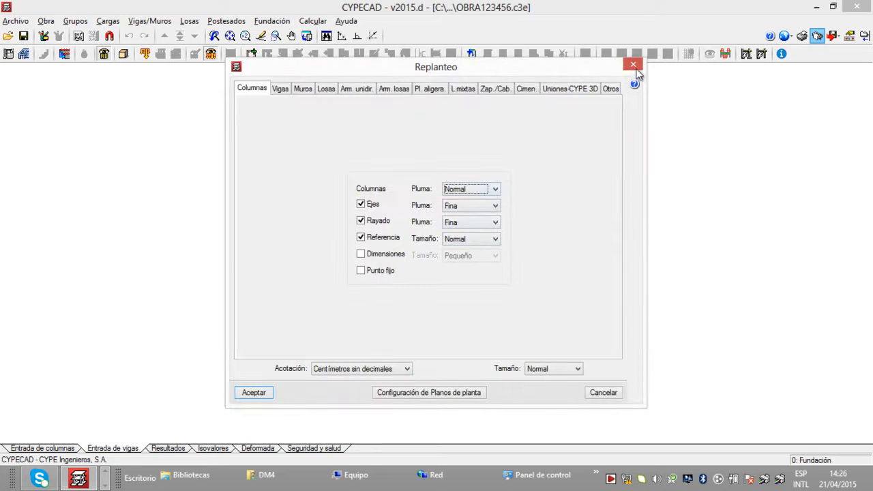
{"action": "left_click", "coordinate": [633, 64]}
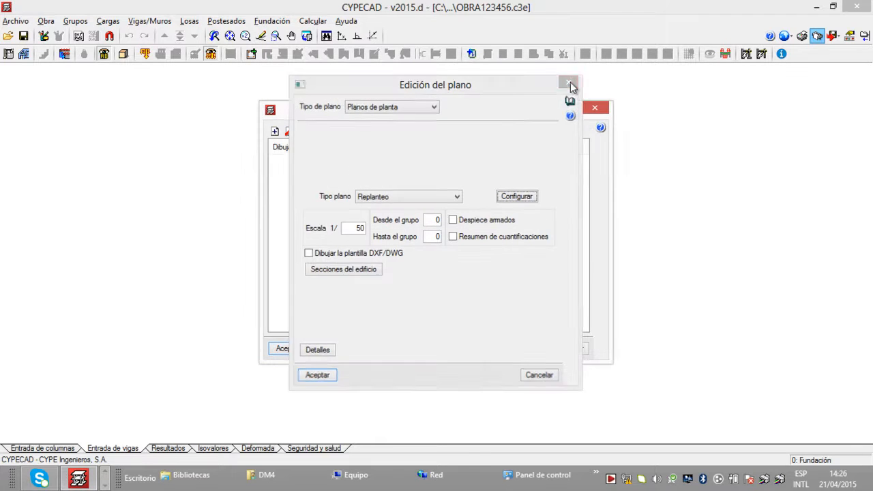
{"action": "left_click", "coordinate": [570, 83]}
{"action": "left_click", "coordinate": [591, 109]}
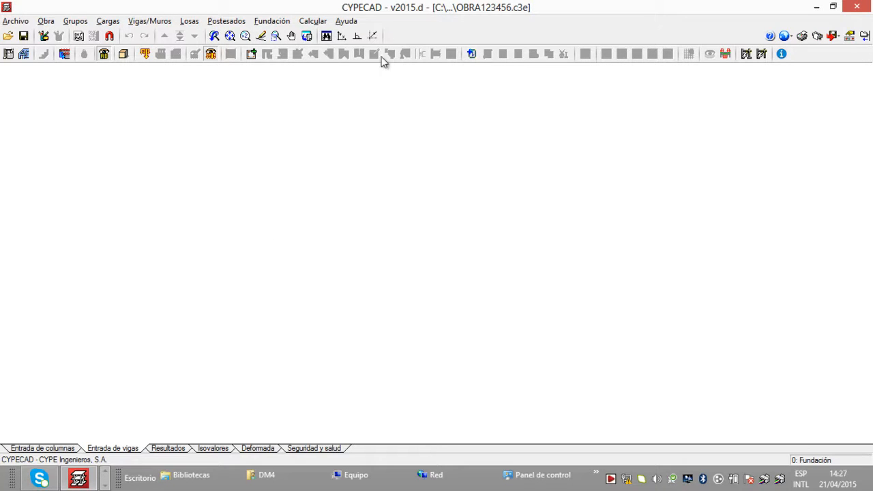
Step: Start entering a beam, choose the foundation beam family, examine its Módulo balasto value and units, and close the definition without accepting
{"action": "left_click", "coordinate": [152, 23]}
{"action": "left_click", "coordinate": [155, 36]}
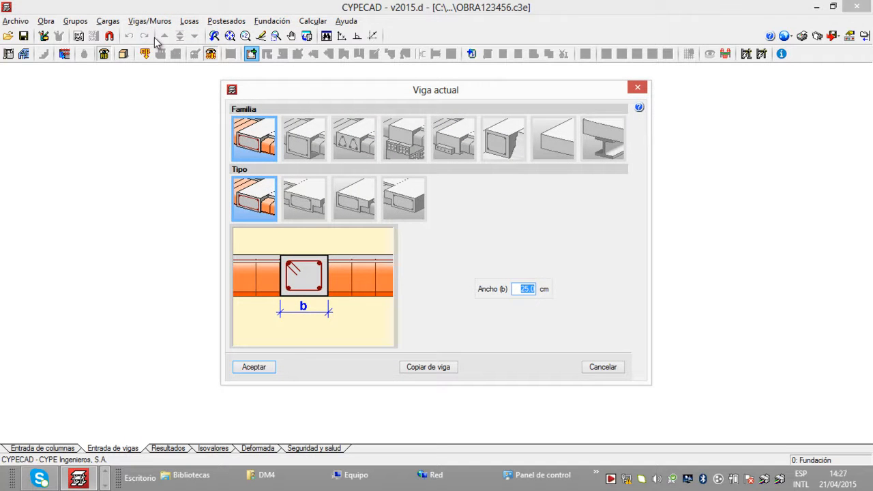
{"action": "left_click", "coordinate": [487, 142]}
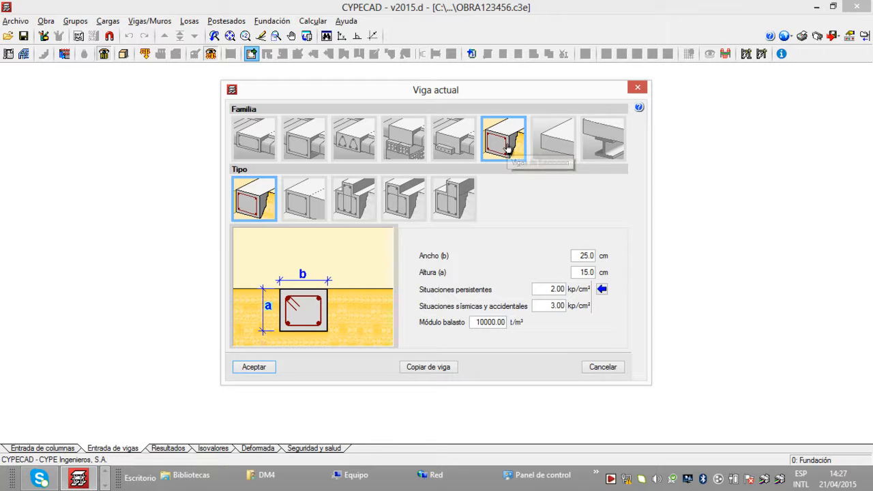
{"action": "left_click_drag", "start_coordinate": [475, 326], "coordinate": [506, 328]}
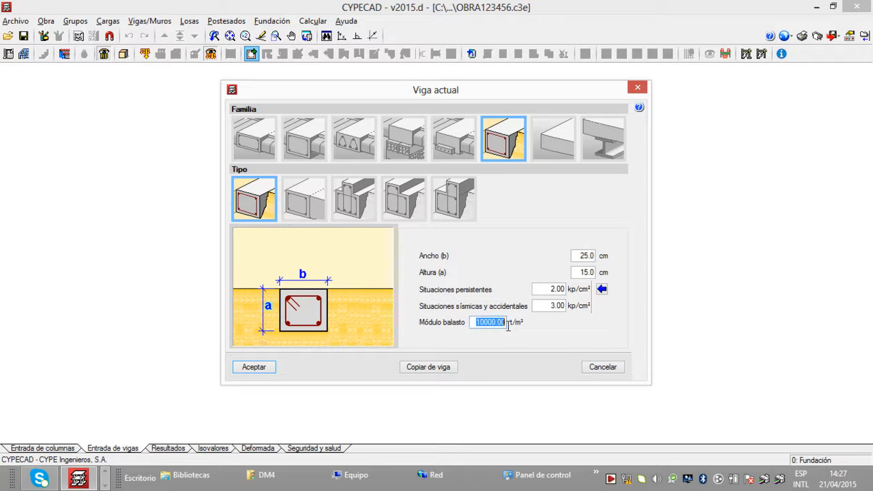
{"action": "left_click", "coordinate": [474, 321]}
{"action": "left_click_drag", "start_coordinate": [474, 322], "coordinate": [503, 325]}
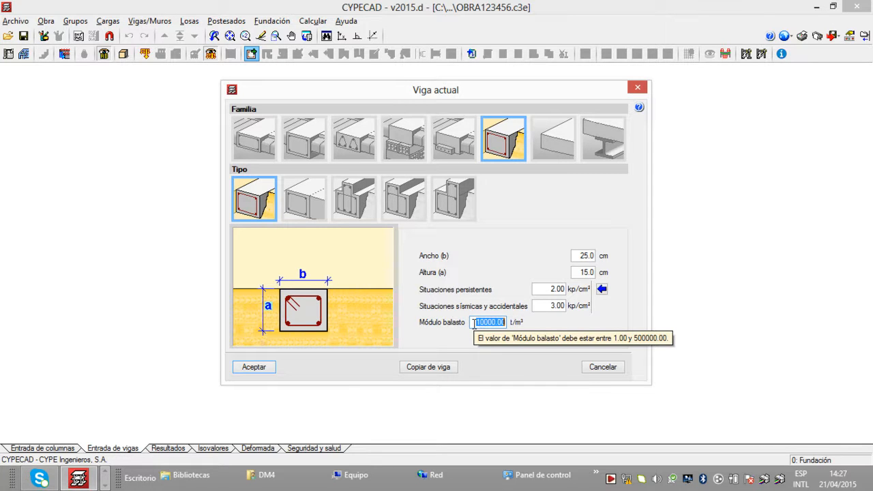
{"action": "left_click", "coordinate": [503, 325]}
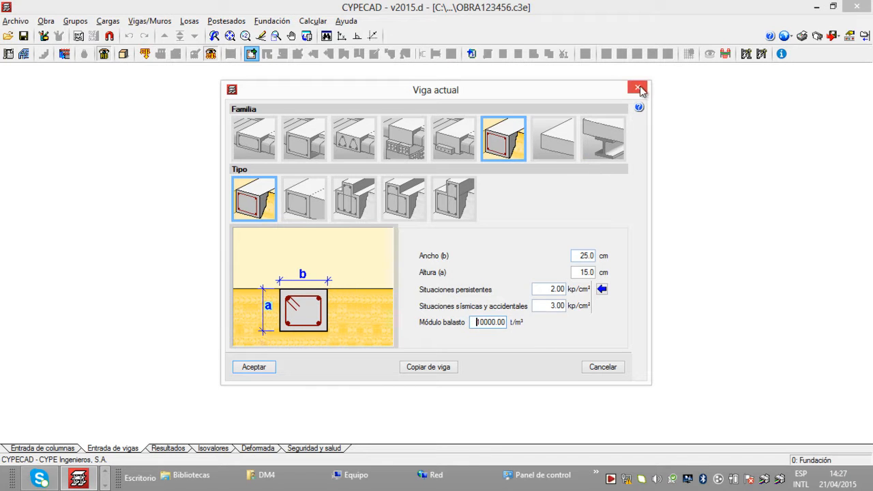
{"action": "double_click", "coordinate": [505, 322]}
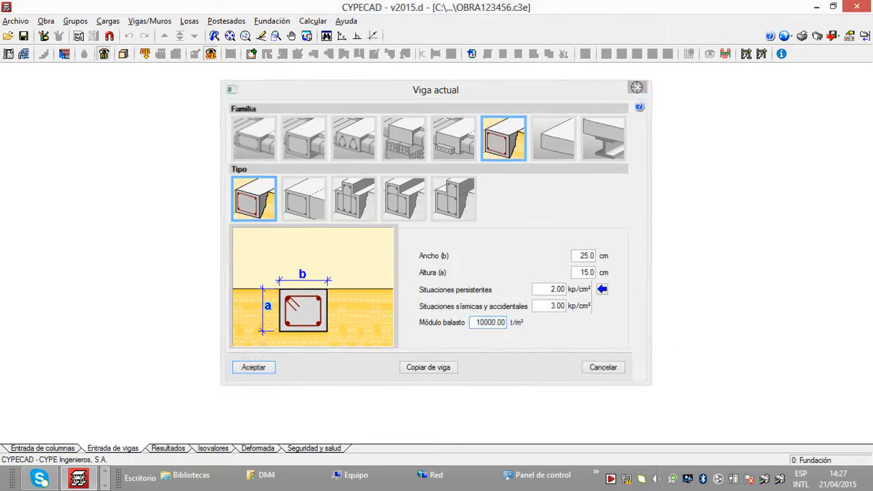
{"action": "left_click", "coordinate": [637, 89]}
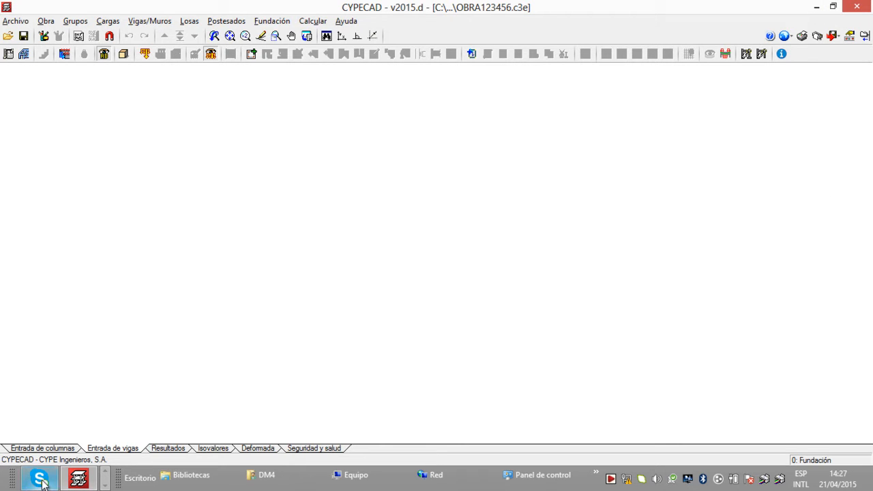
{"action": "left_click", "coordinate": [103, 482]}
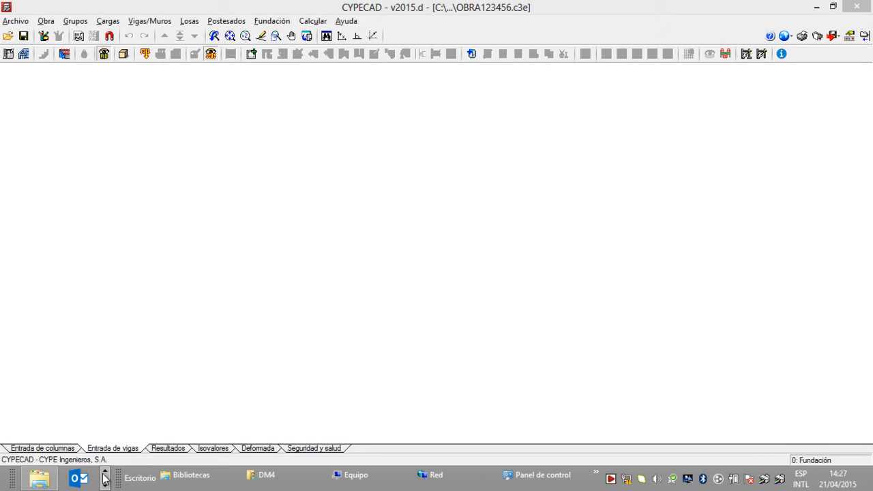
{"action": "left_click", "coordinate": [105, 482]}
{"action": "left_click", "coordinate": [105, 482]}
{"action": "left_click", "coordinate": [78, 478]}
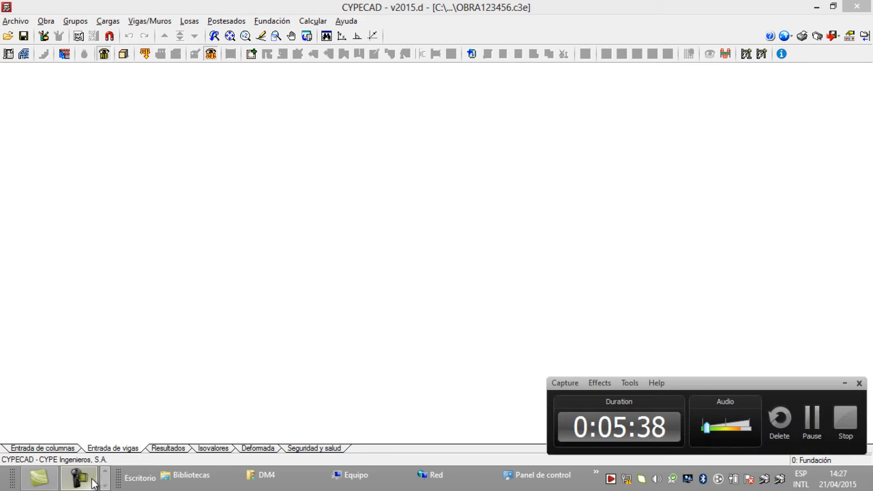